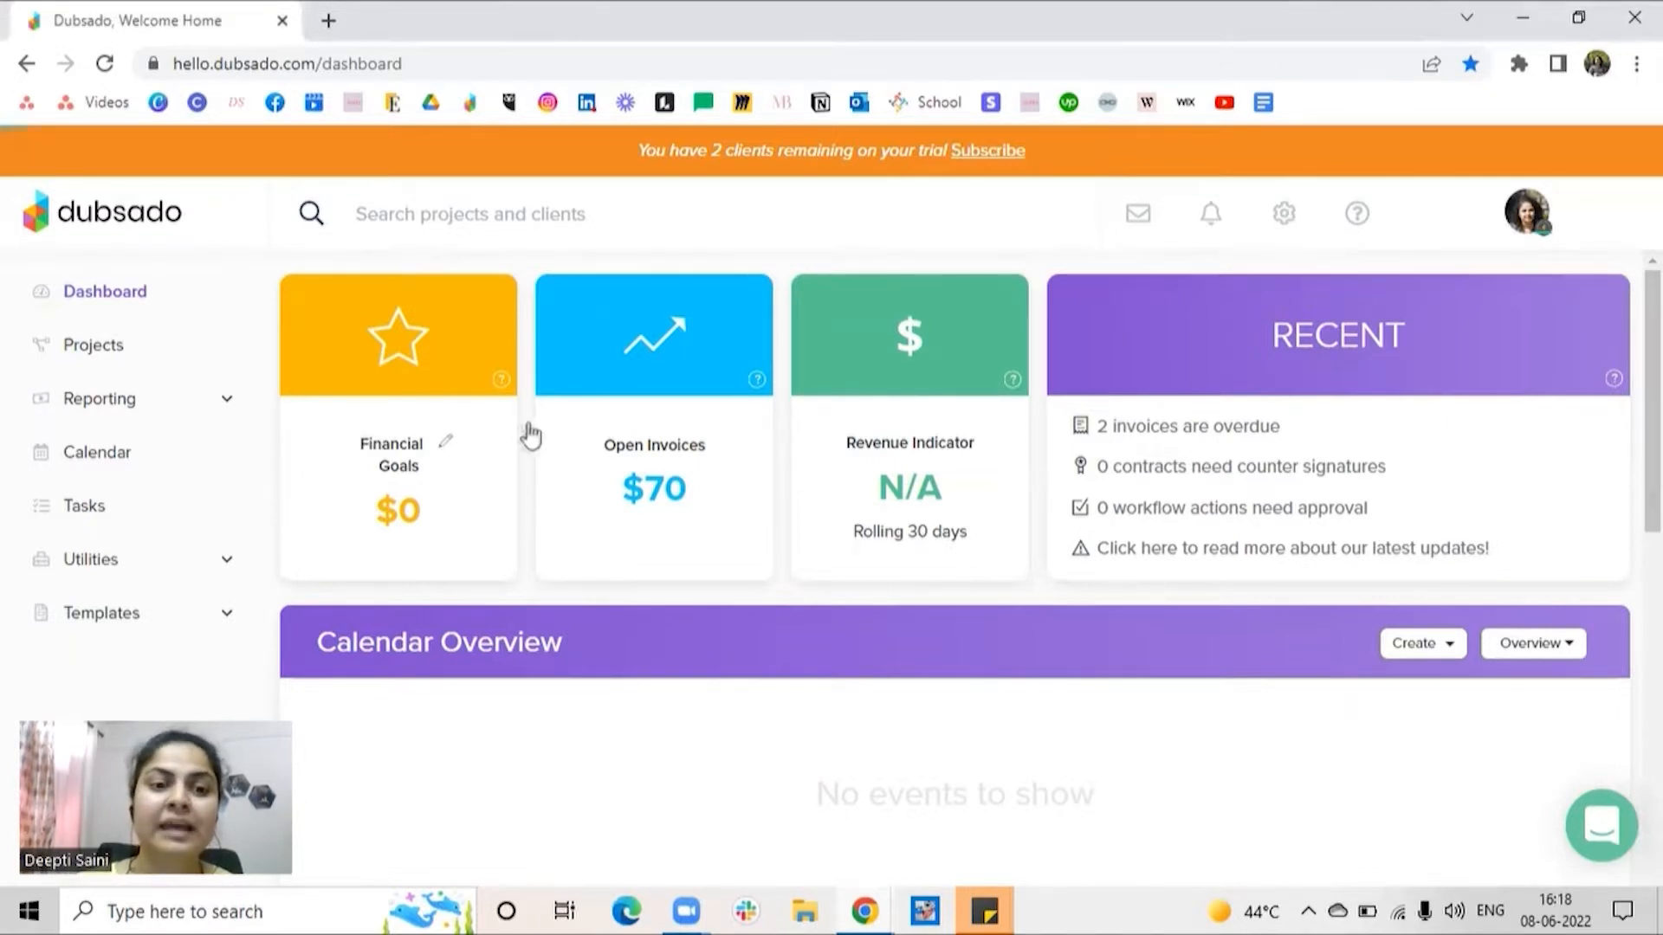
Step: Open the Conferencing integration's settings and review its video conferencing account information and service options
click(447, 443)
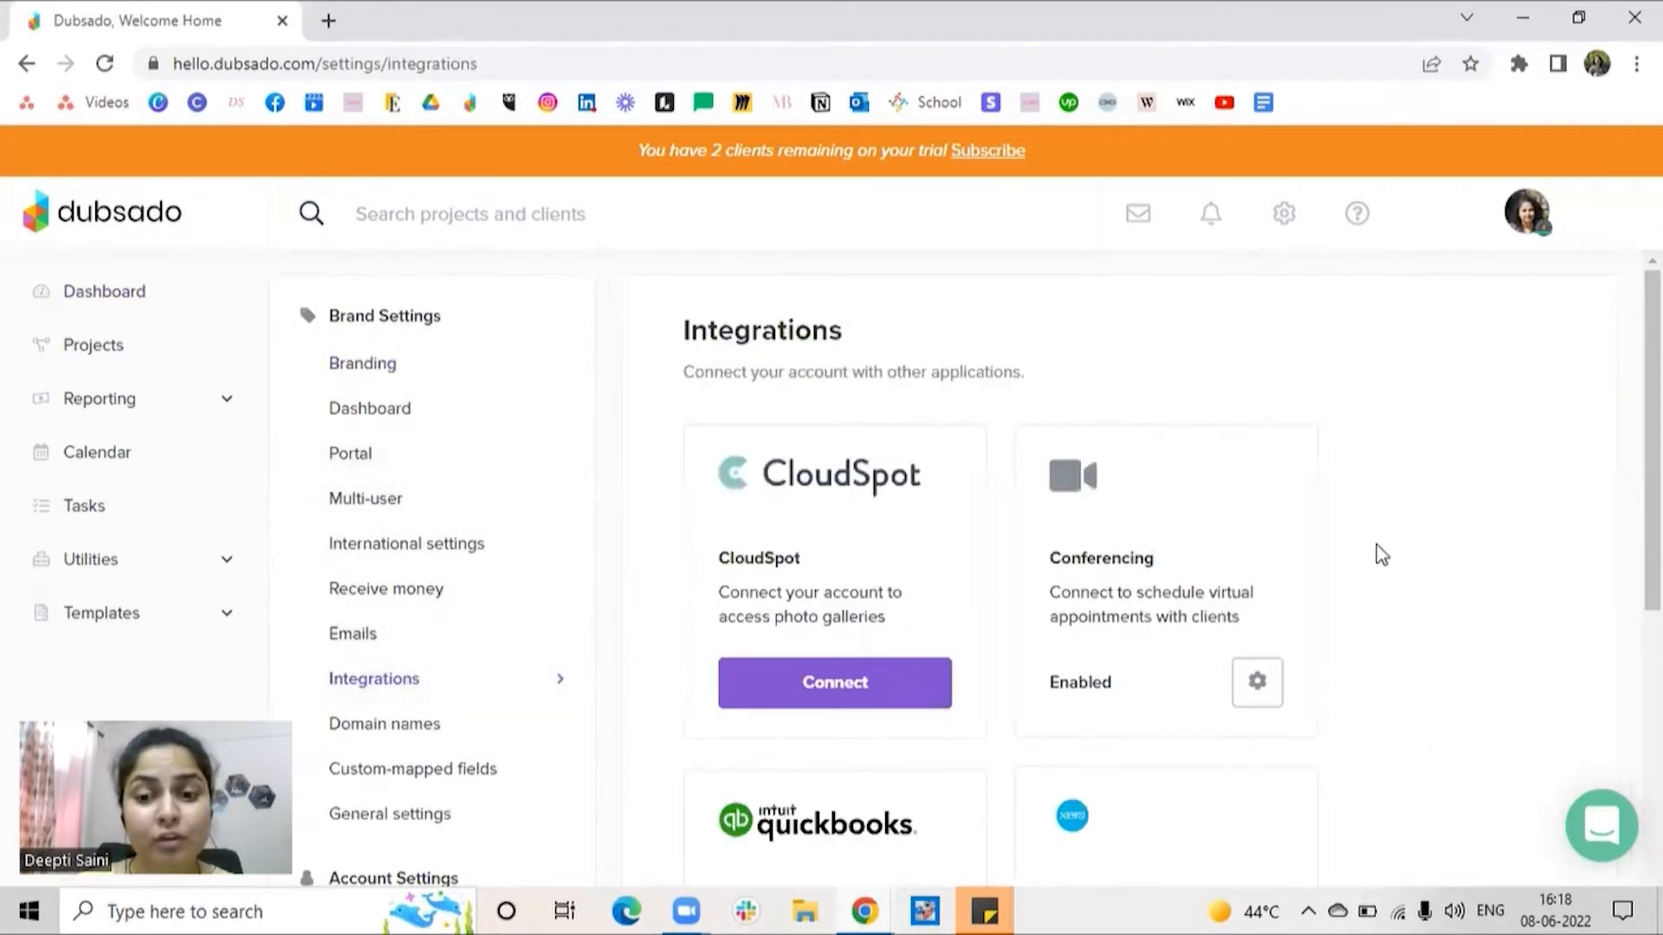
scroll(1369, 589, down, 2)
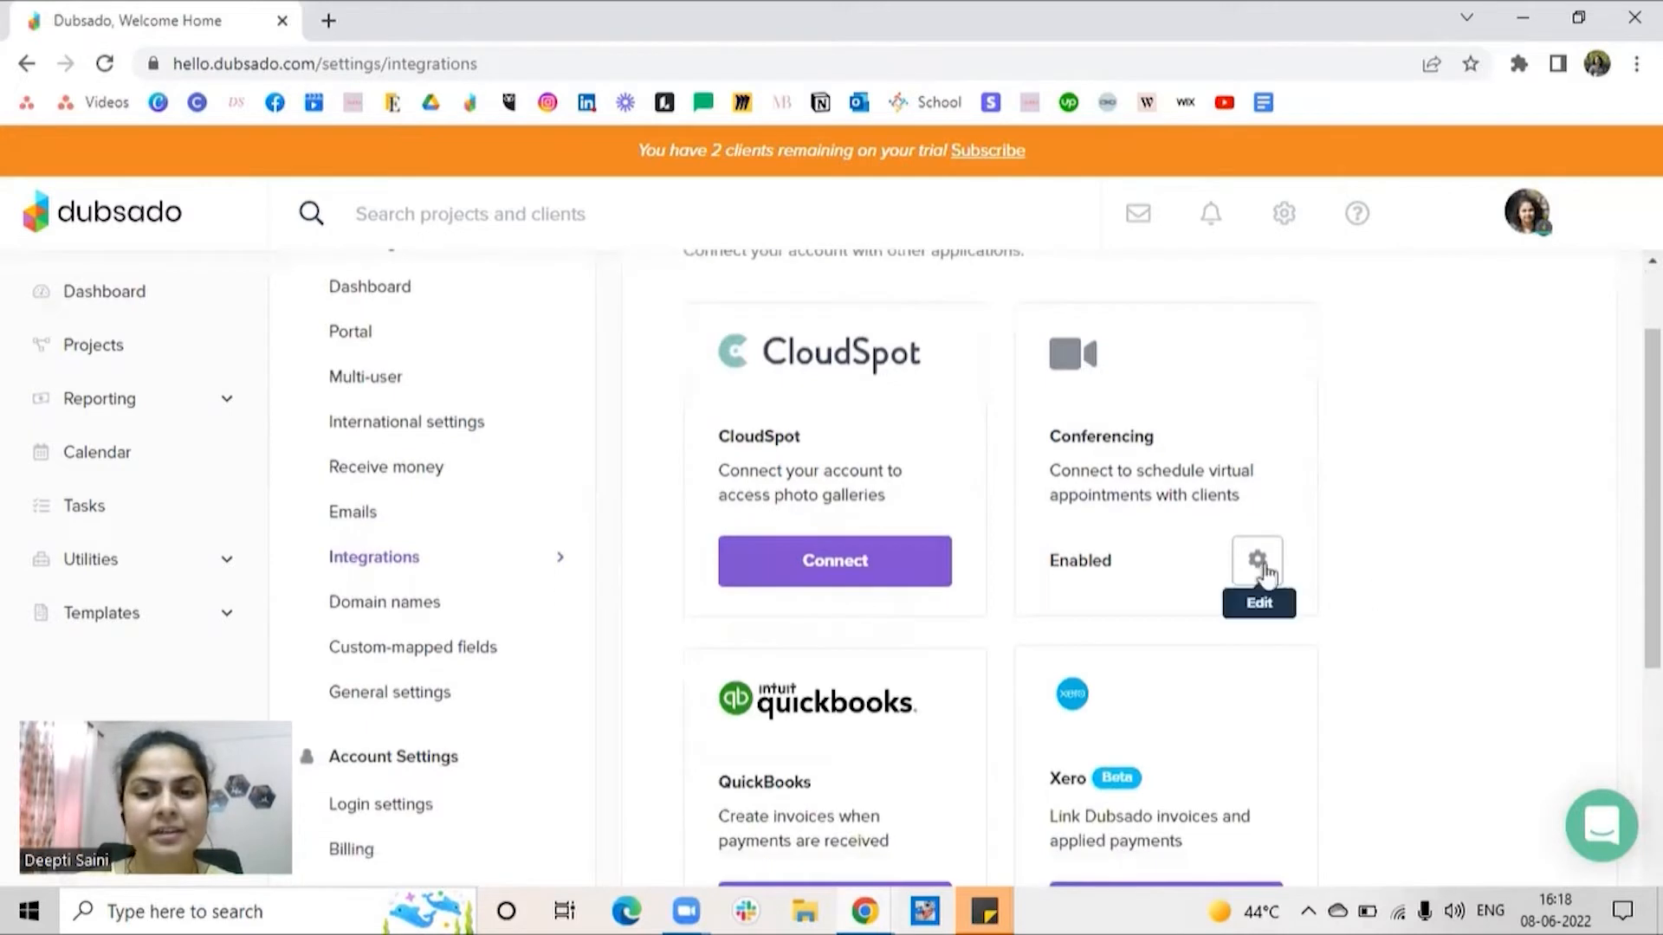
click(1261, 565)
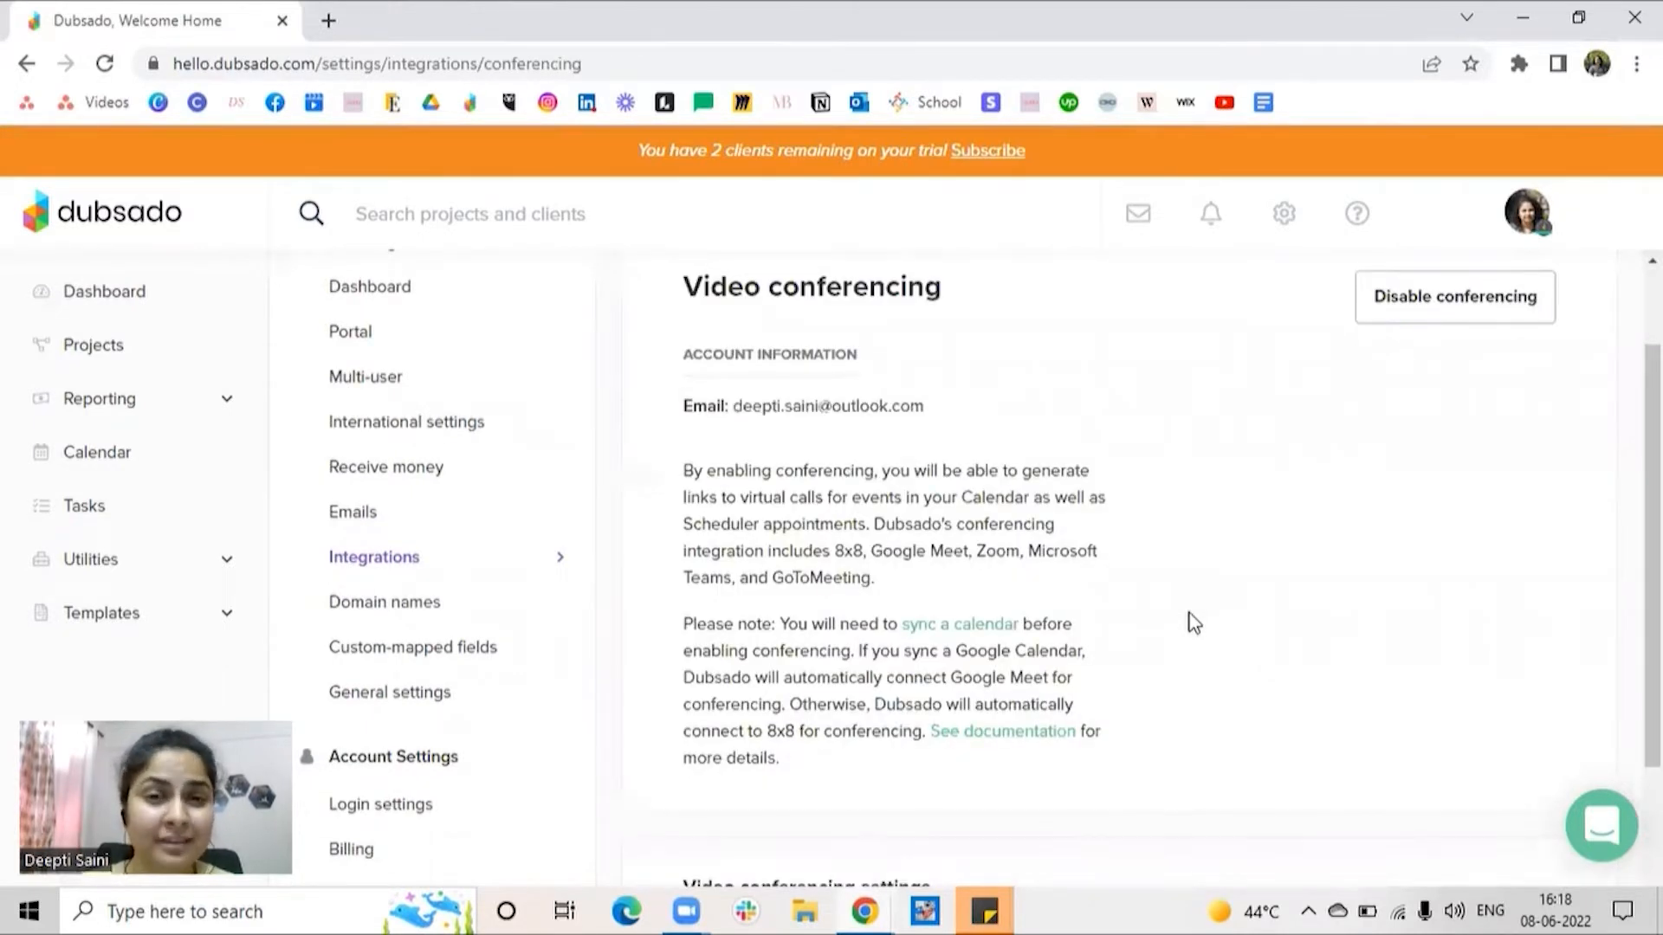
scroll(1193, 622, down, 3)
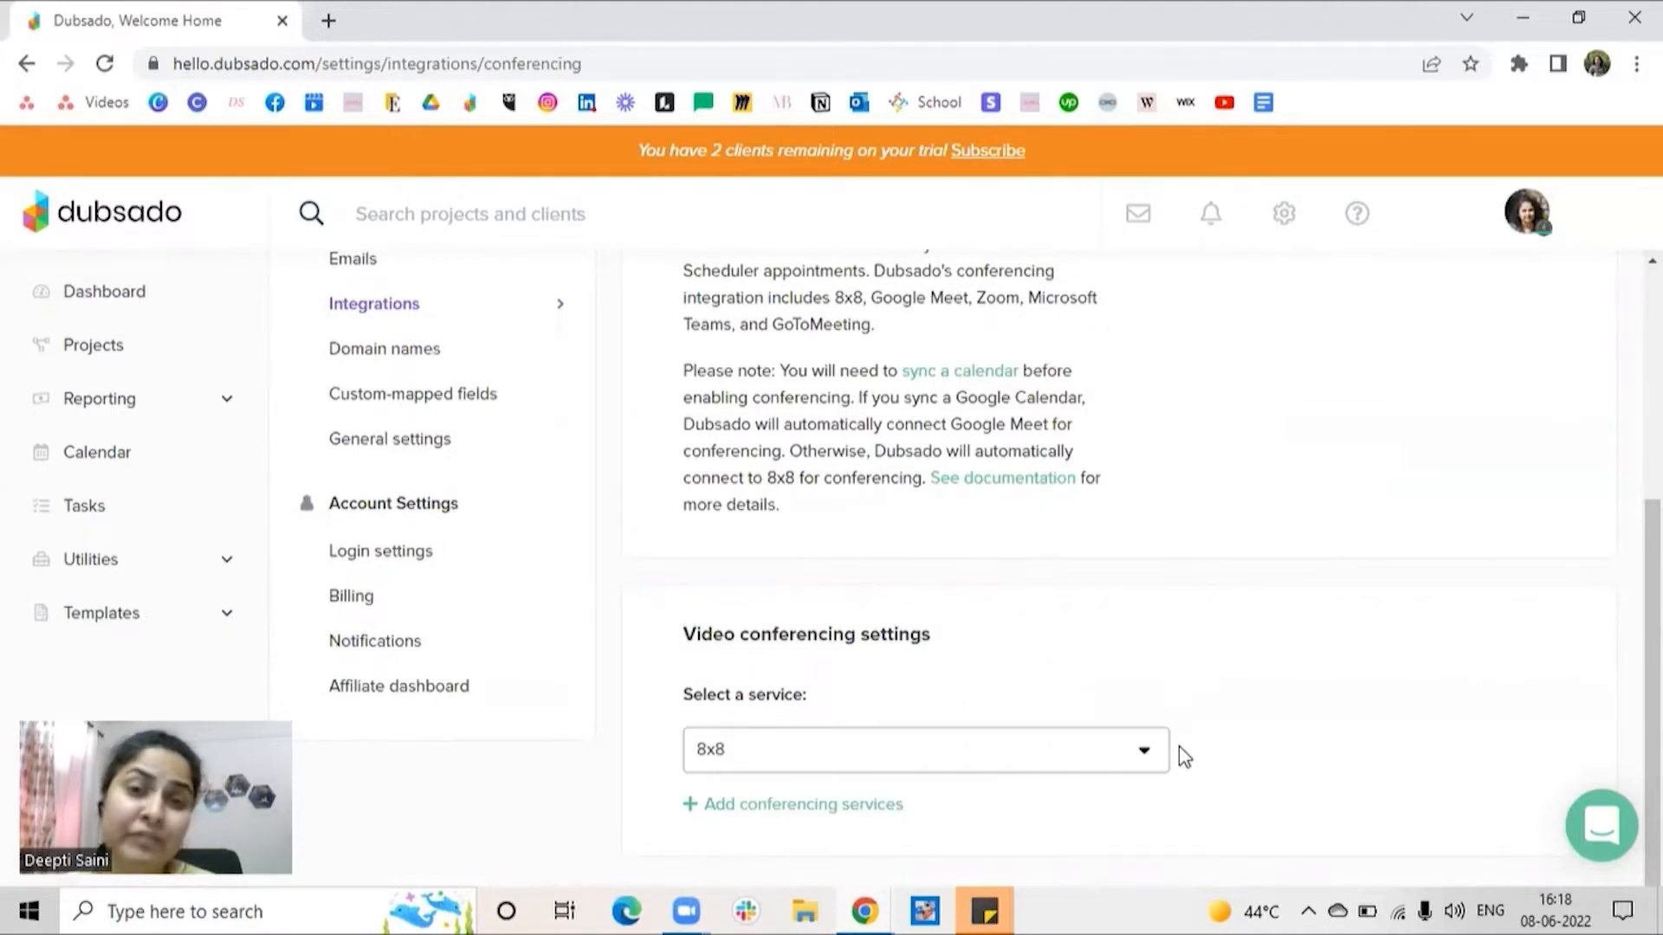
Step: Continue to Cronofy for adding conferencing services and view the available services to connect
click(797, 805)
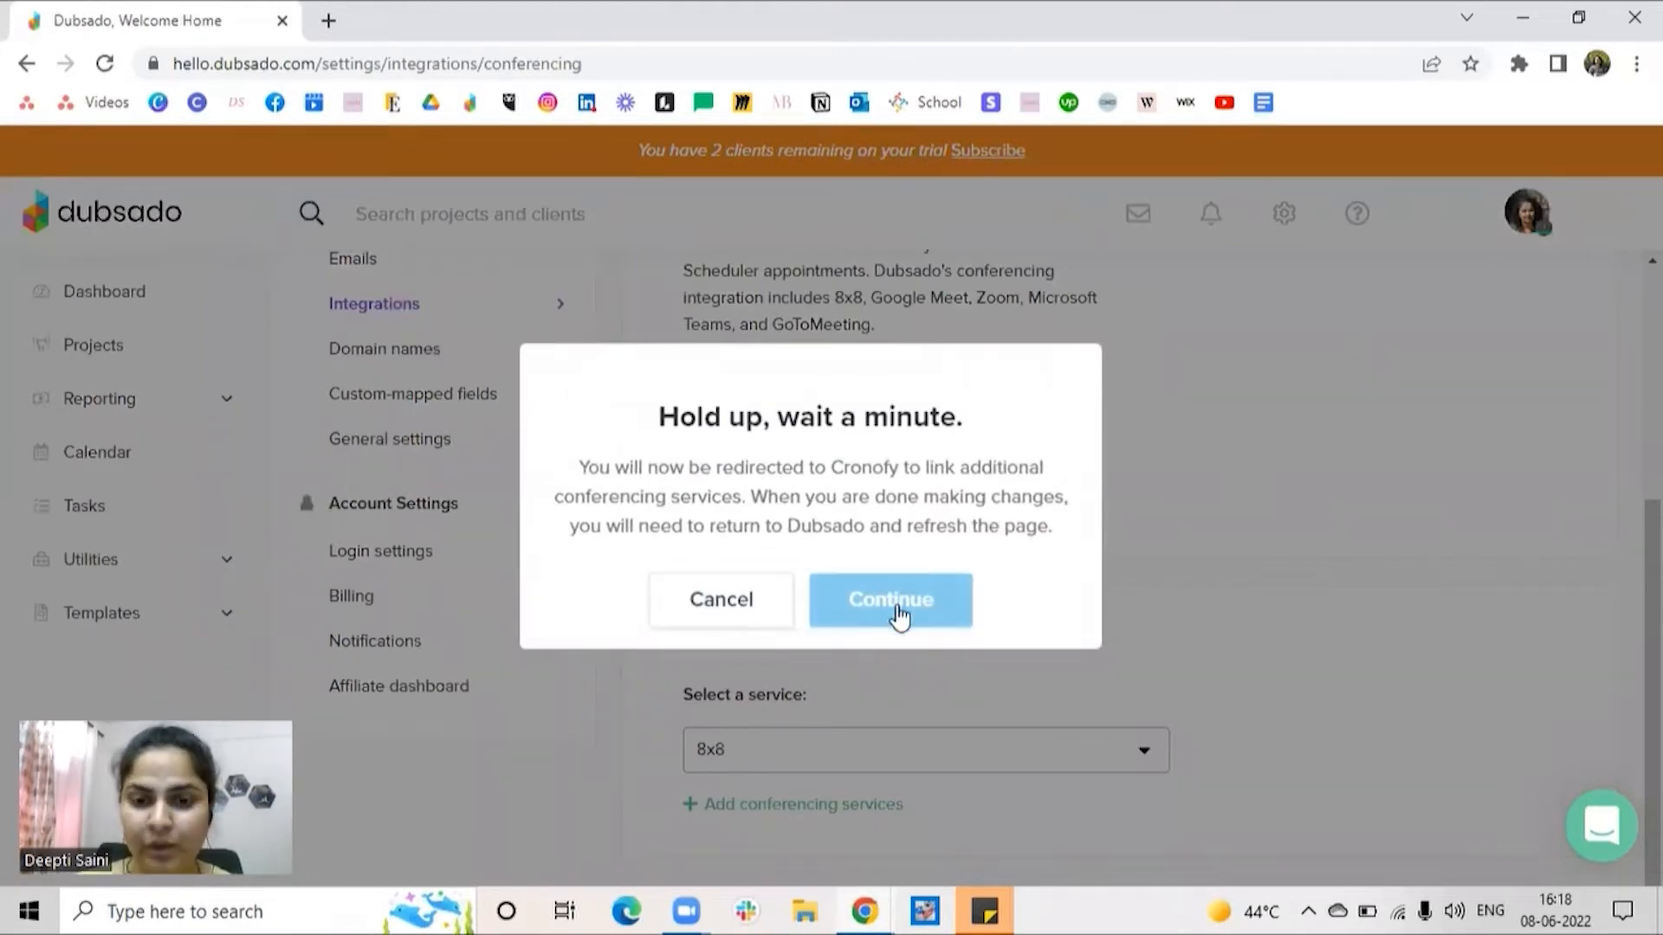
click(899, 615)
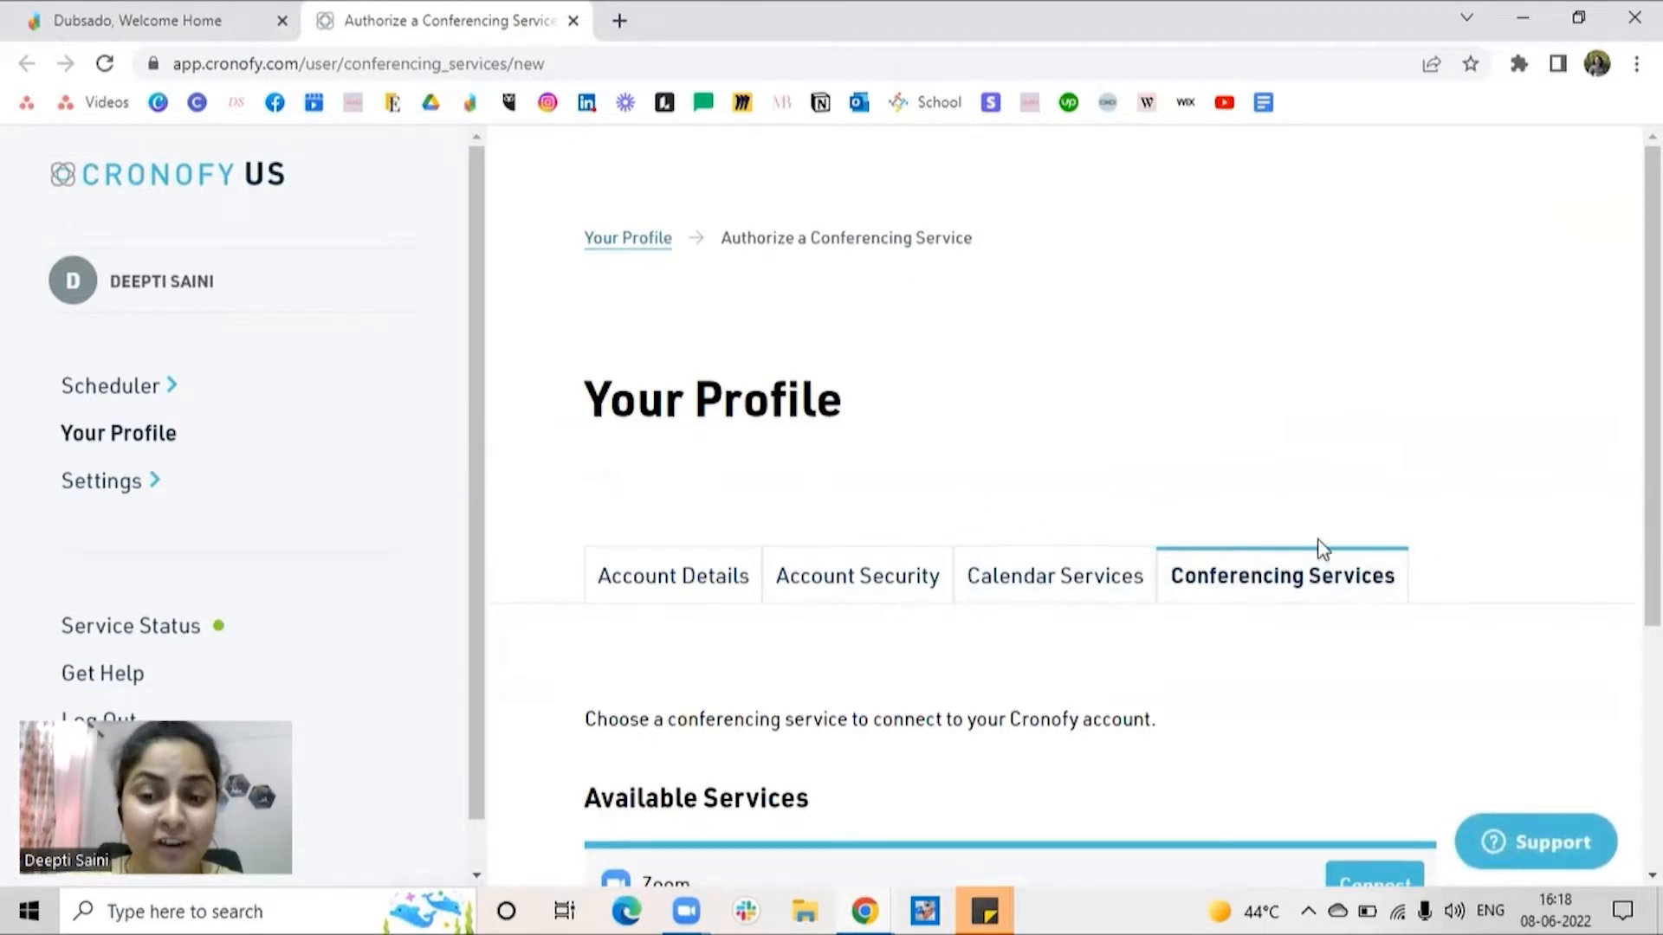
scroll(1321, 570, down, 3)
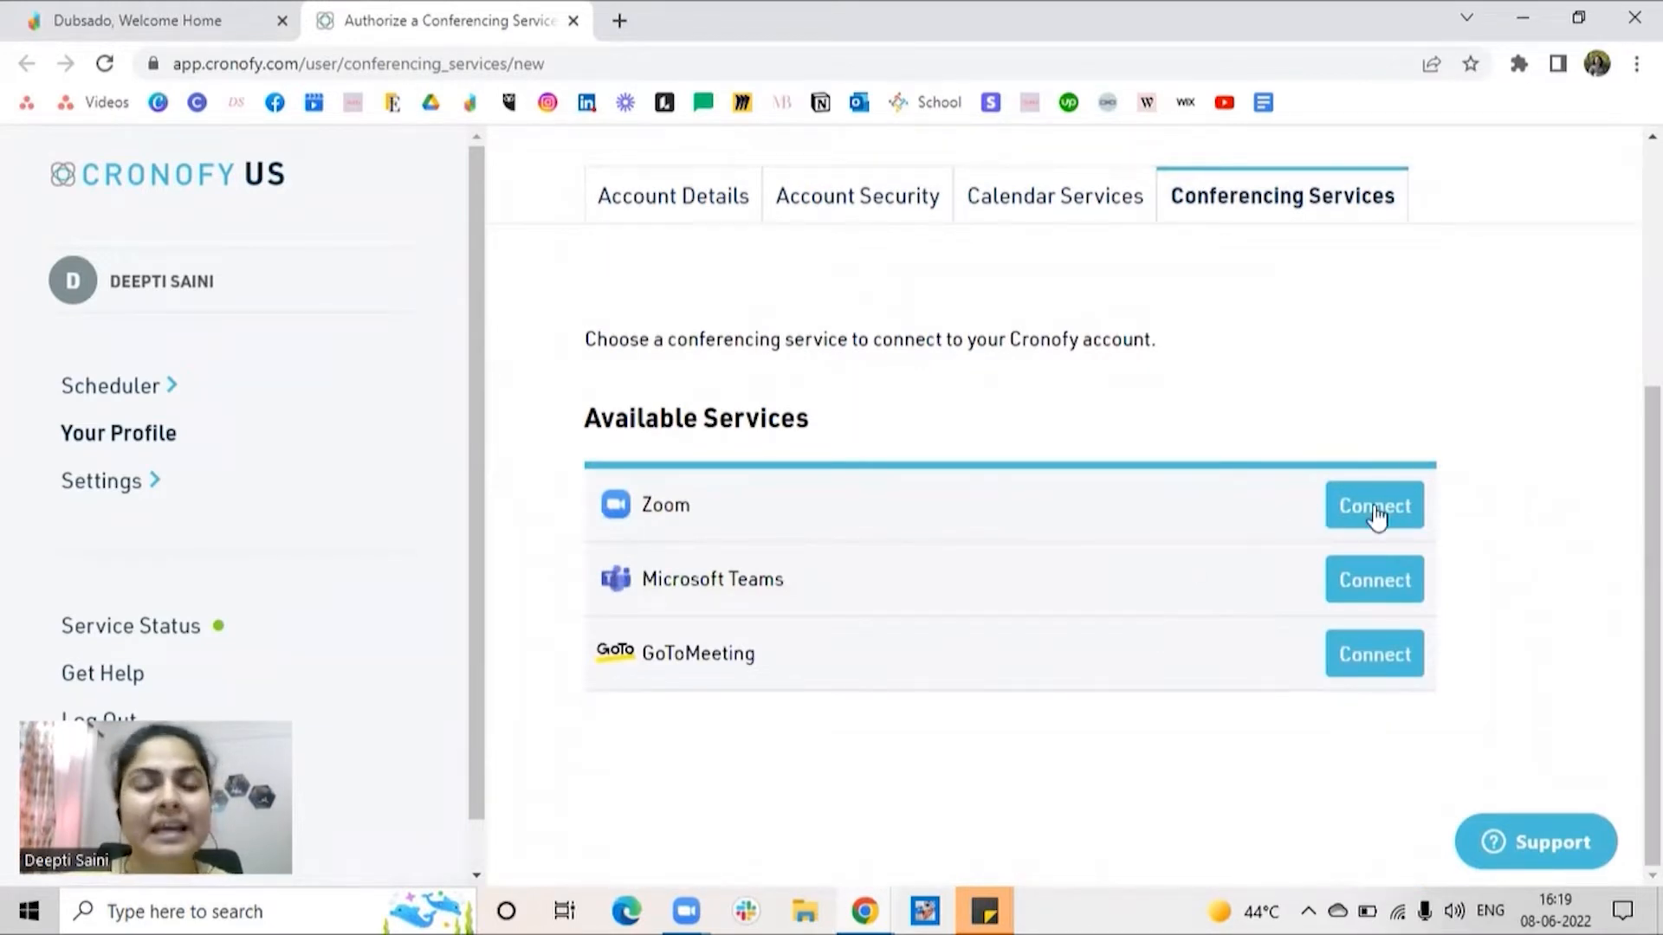
Step: Return to Dubsado and open the "Scheduler - Invitation" canned email template for editing
click(141, 18)
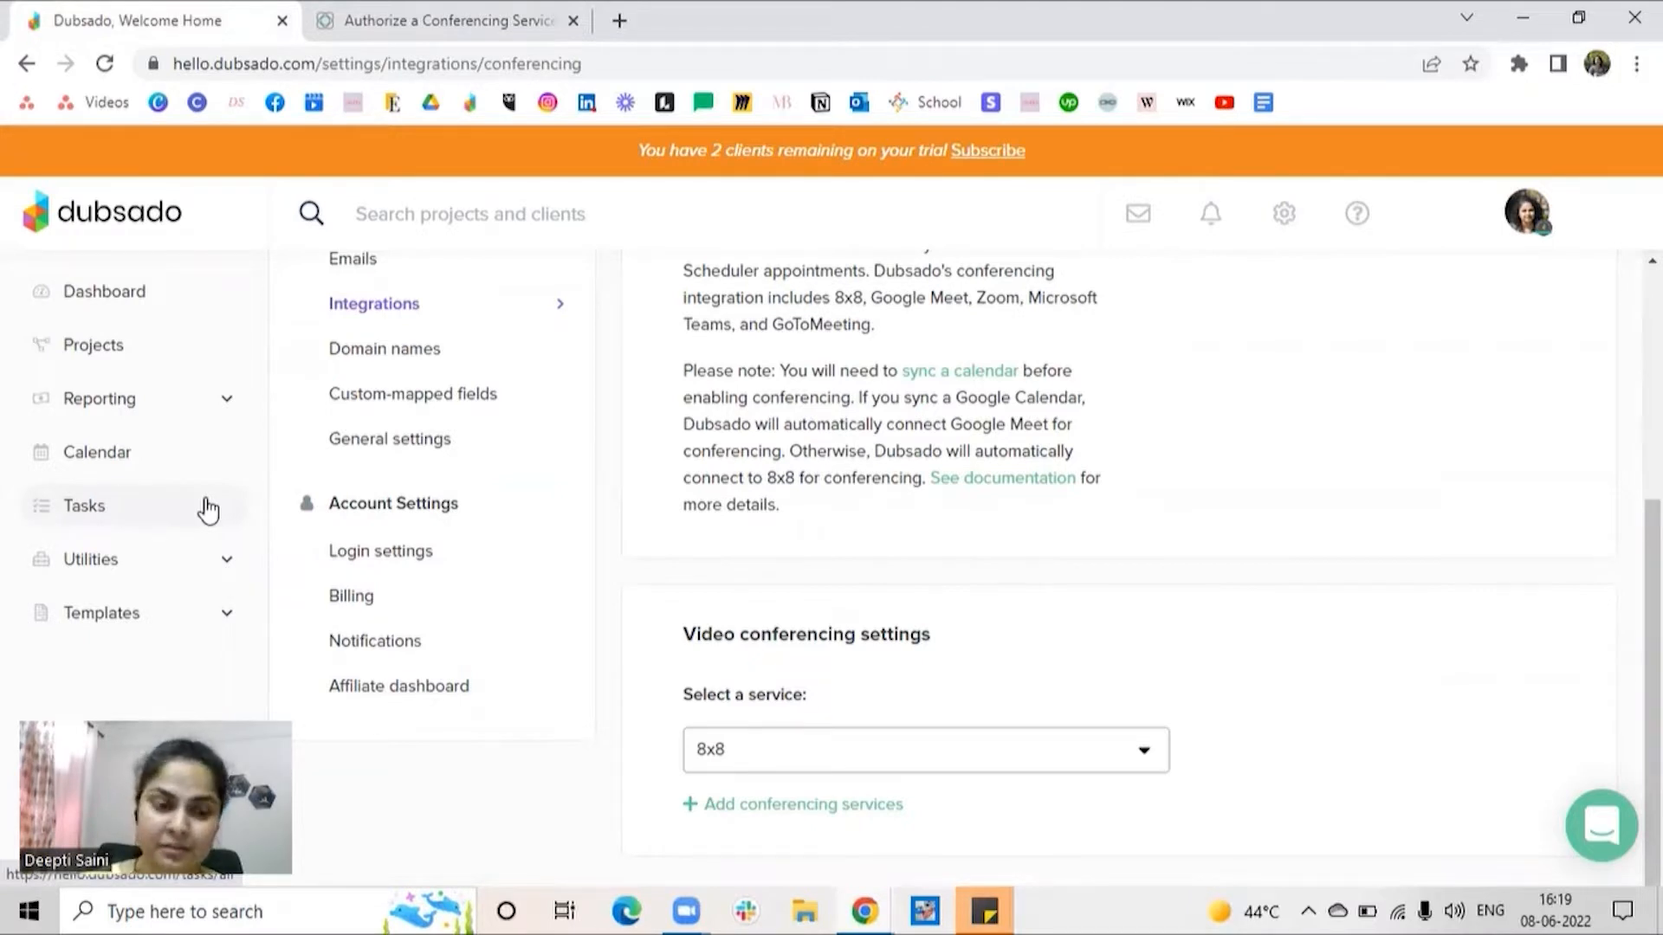
click(221, 618)
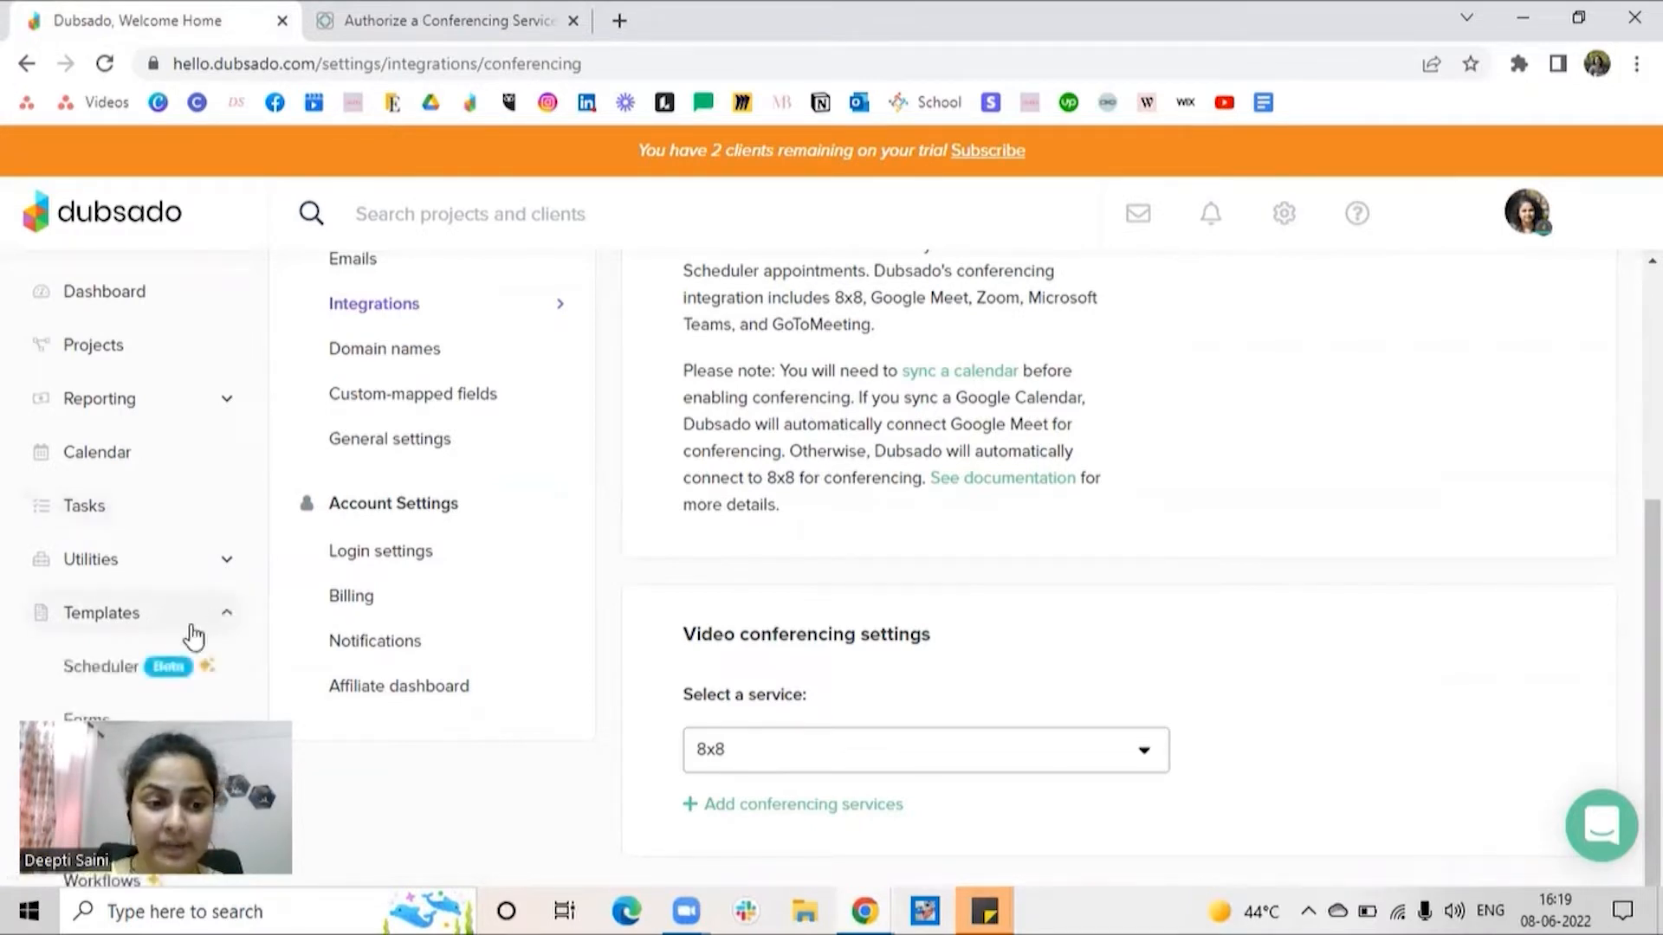
click(146, 775)
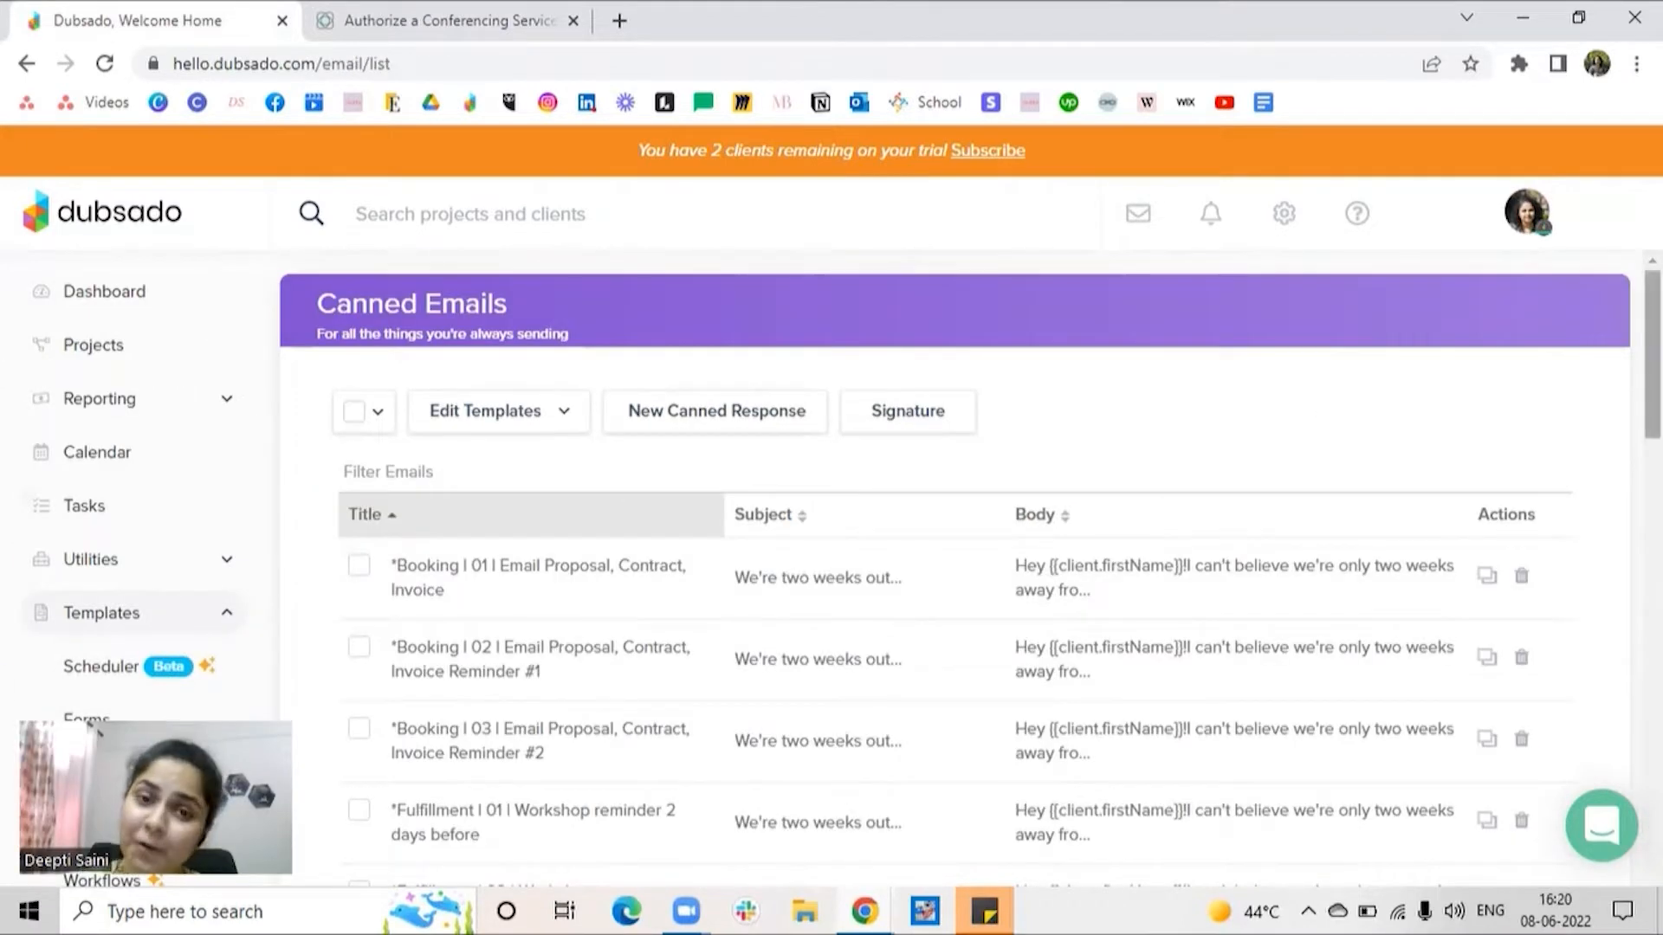
scroll(953, 571, down, 15)
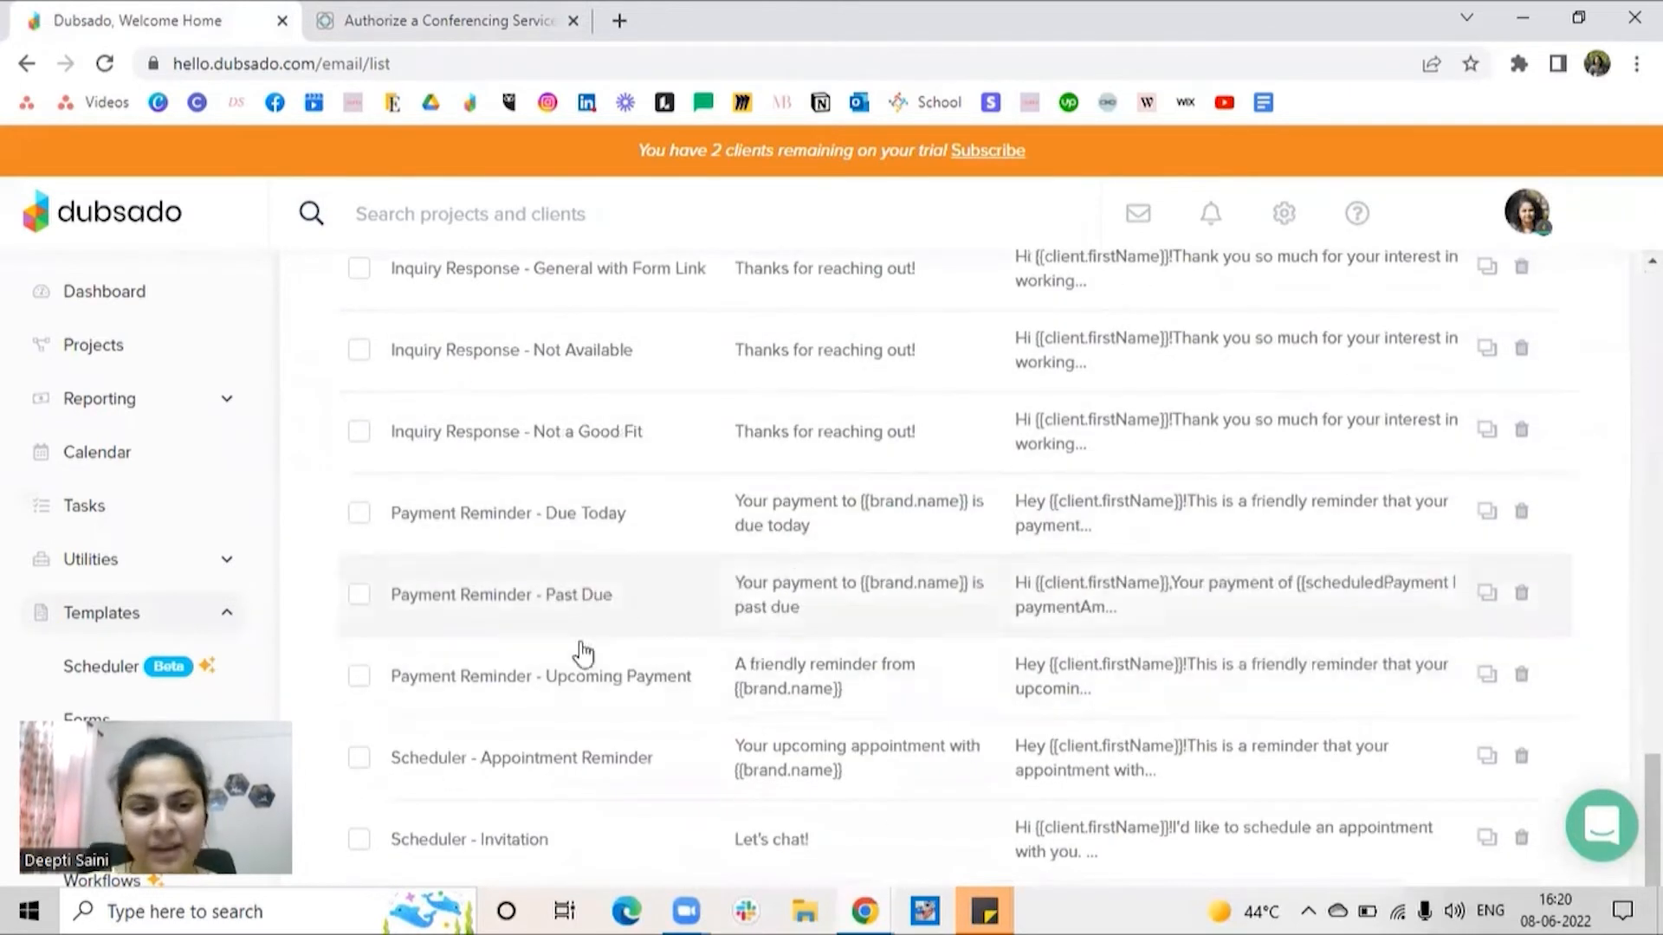
click(1125, 838)
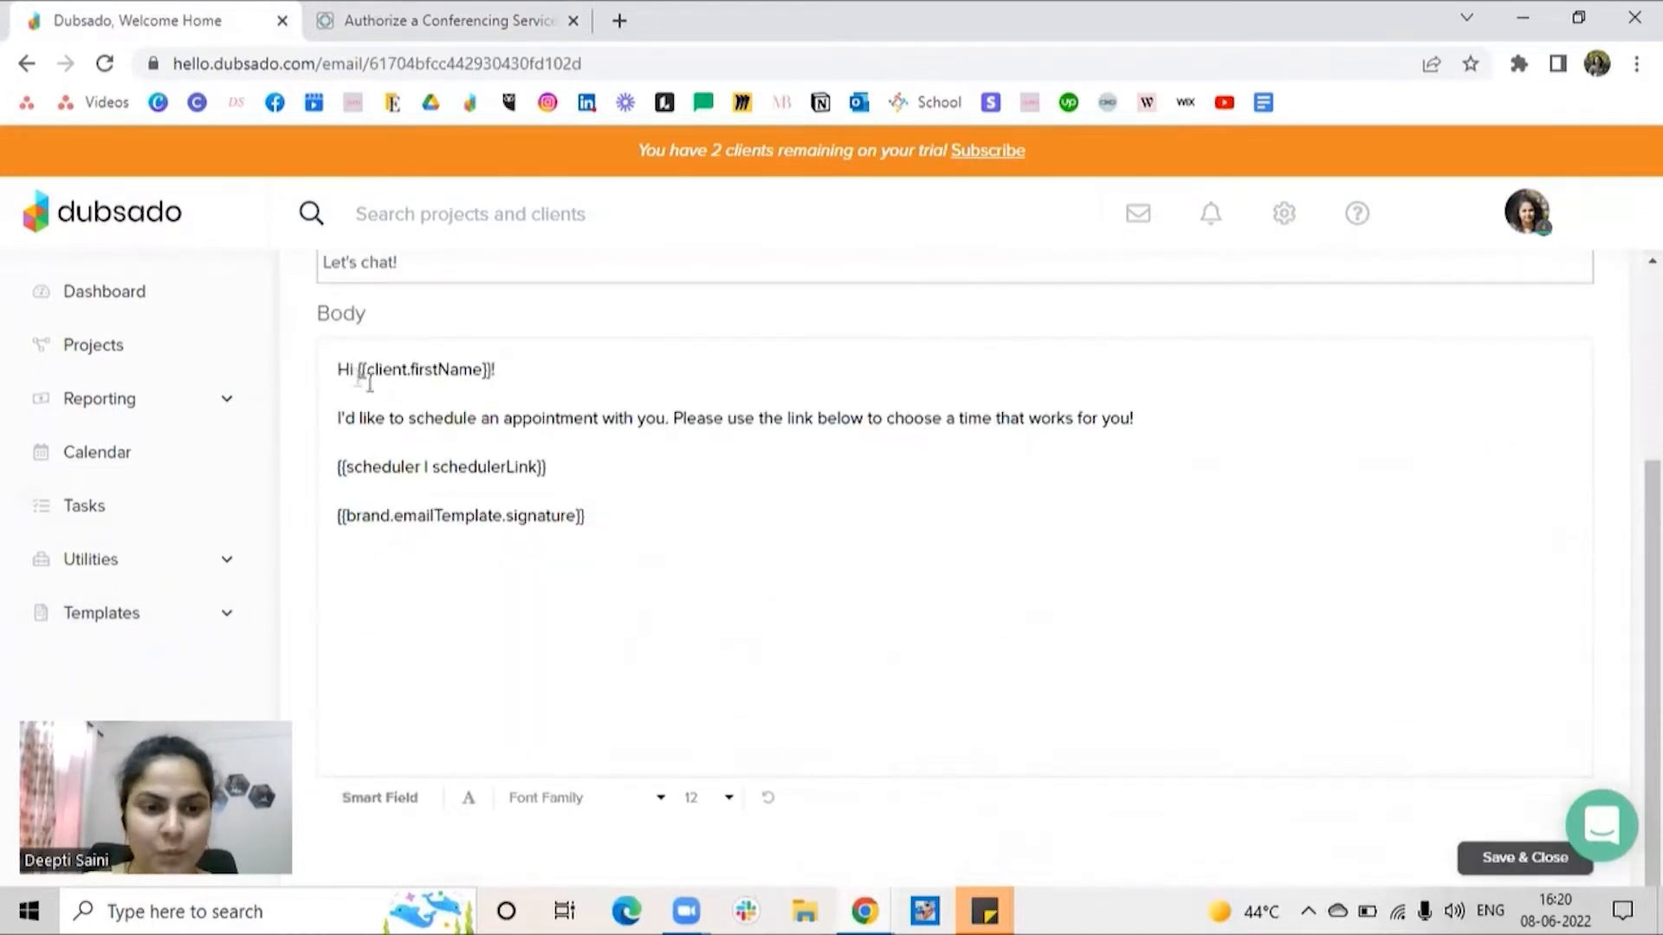
scroll(425, 361, up, 2)
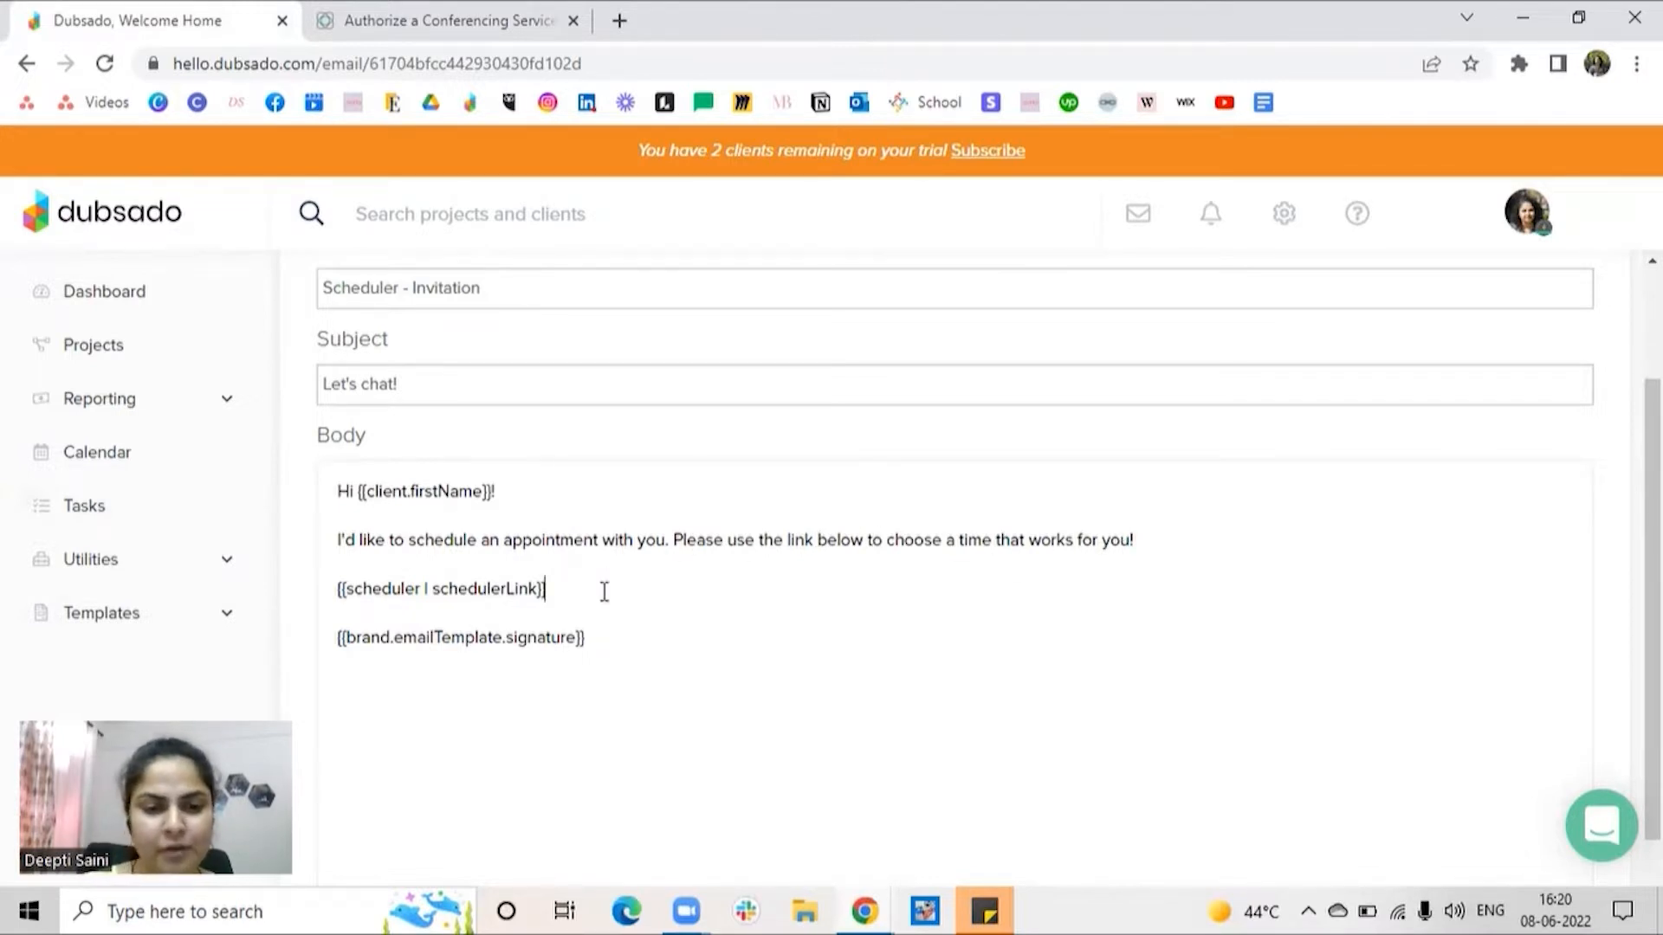
Step: Add the closing line "Regards," above the signature field in the invitation email body, and save the template
key(Return)
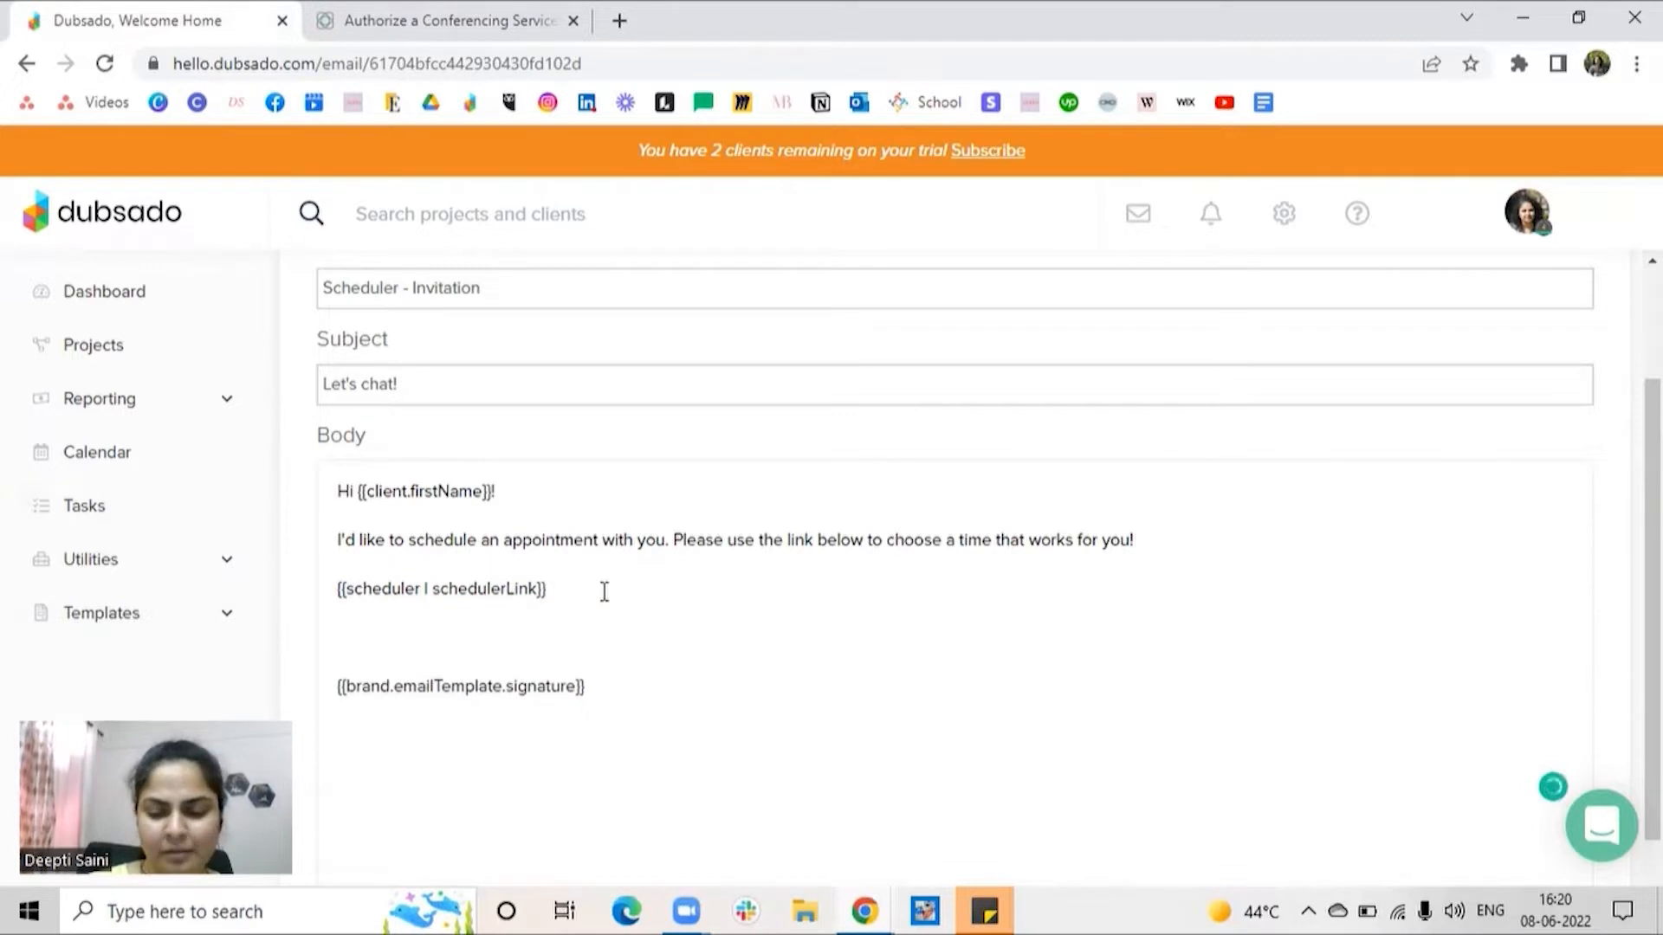
key(Return)
text(REgards,)
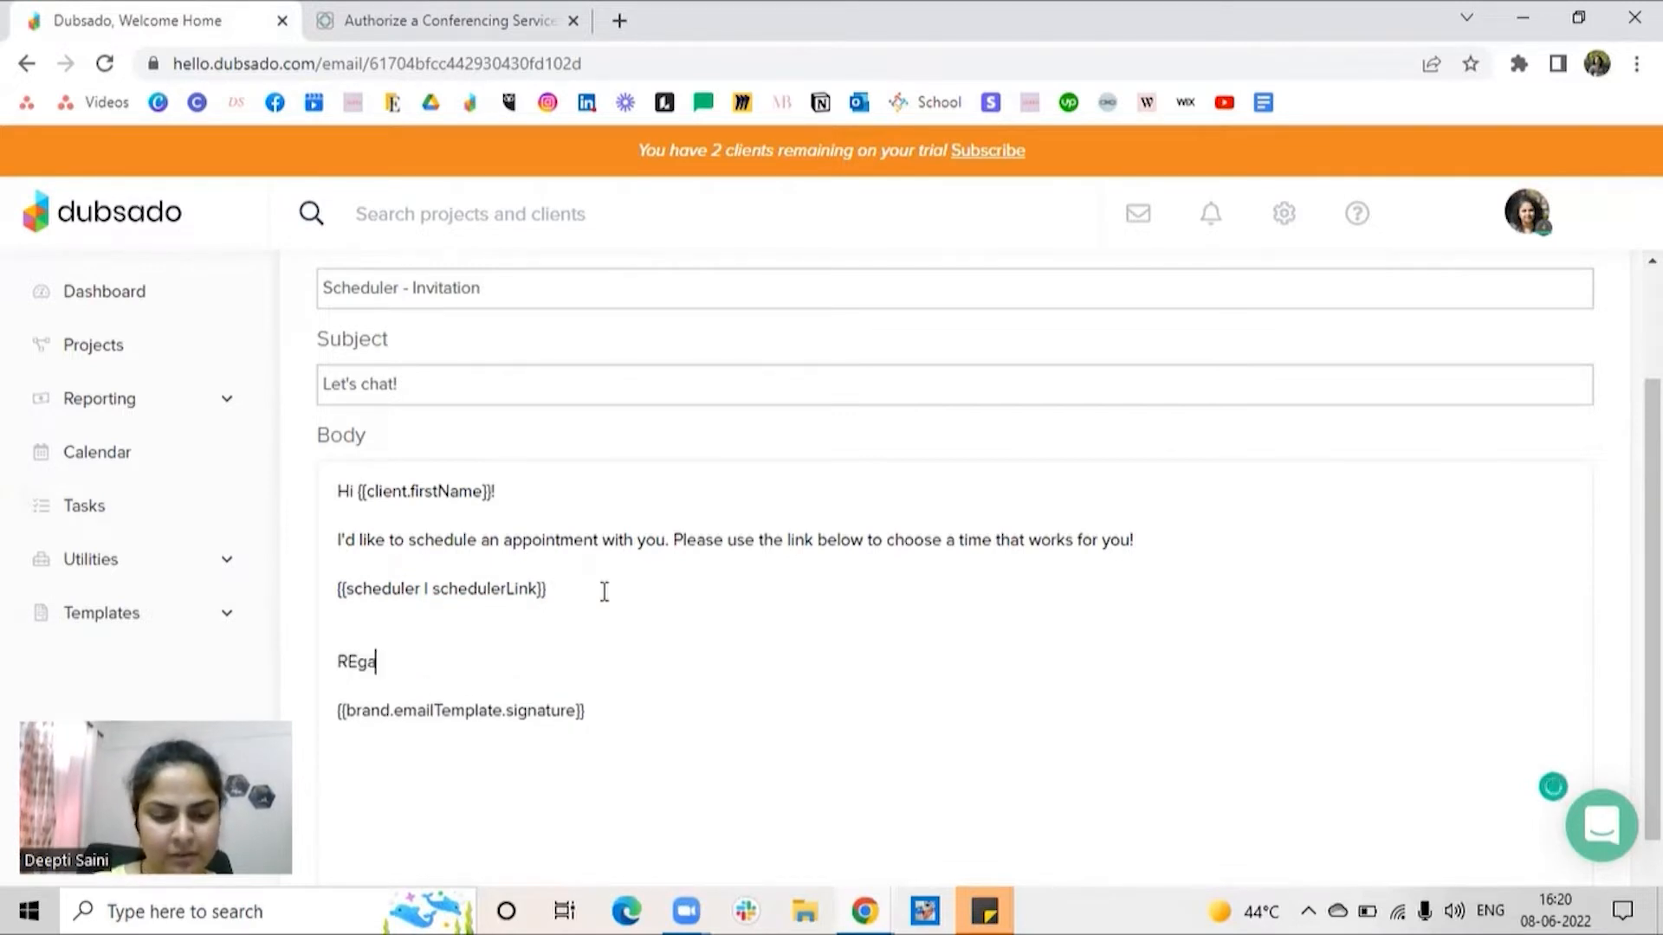
click(348, 654)
key(Delete)
text(e)
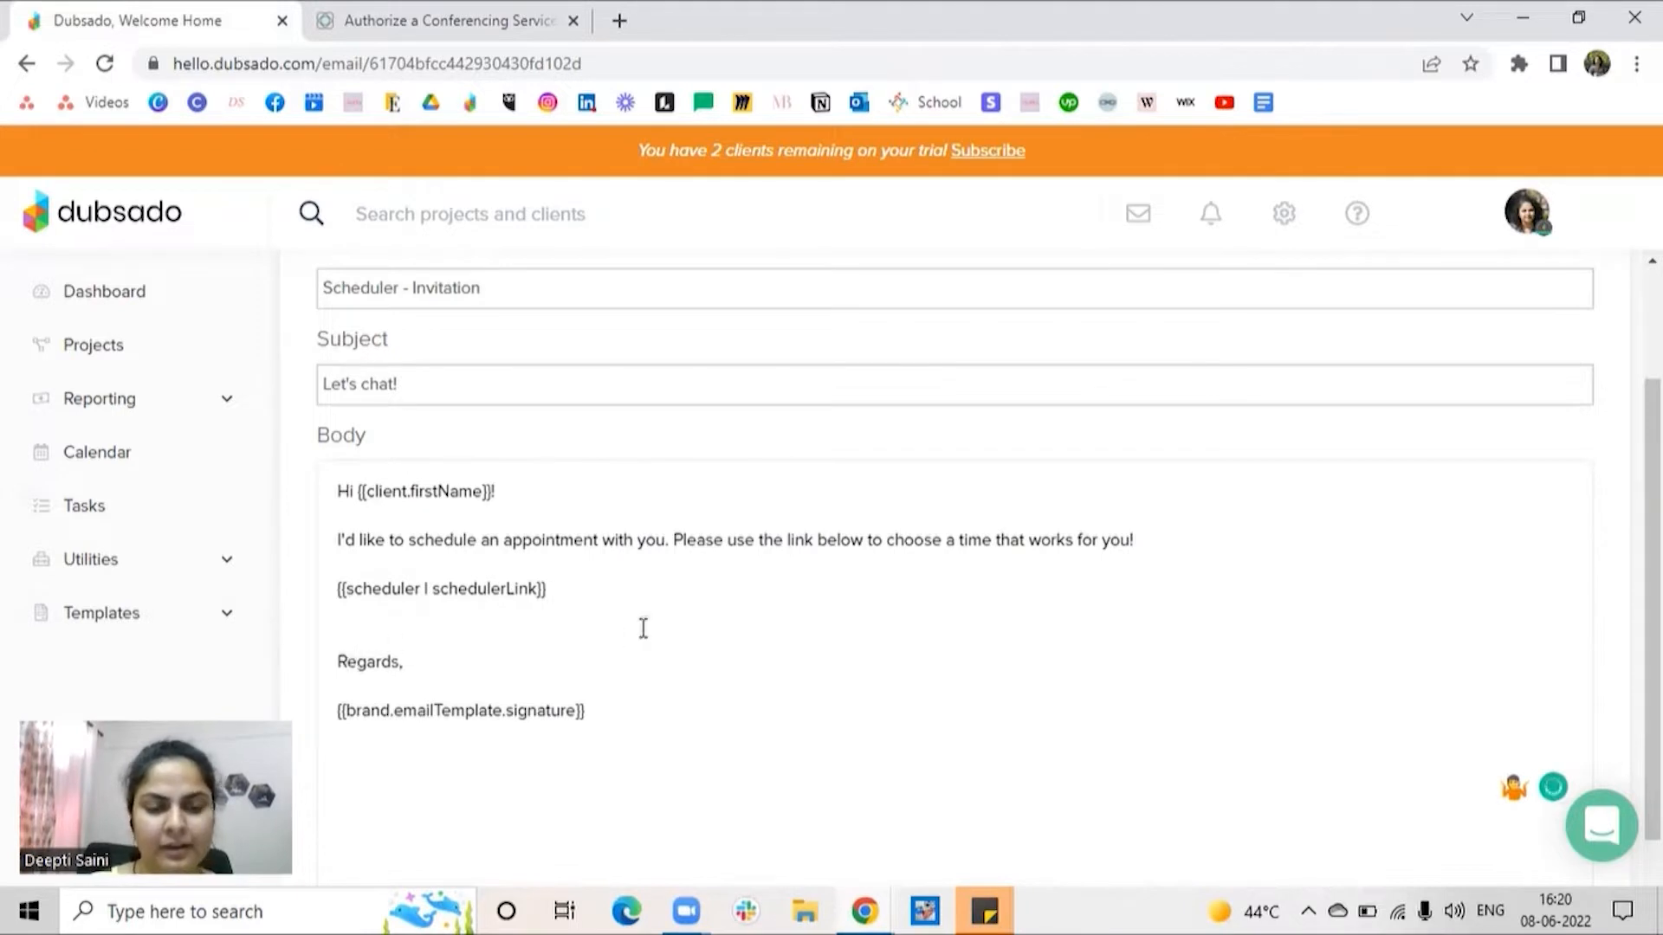
scroll(1005, 719, down, 2)
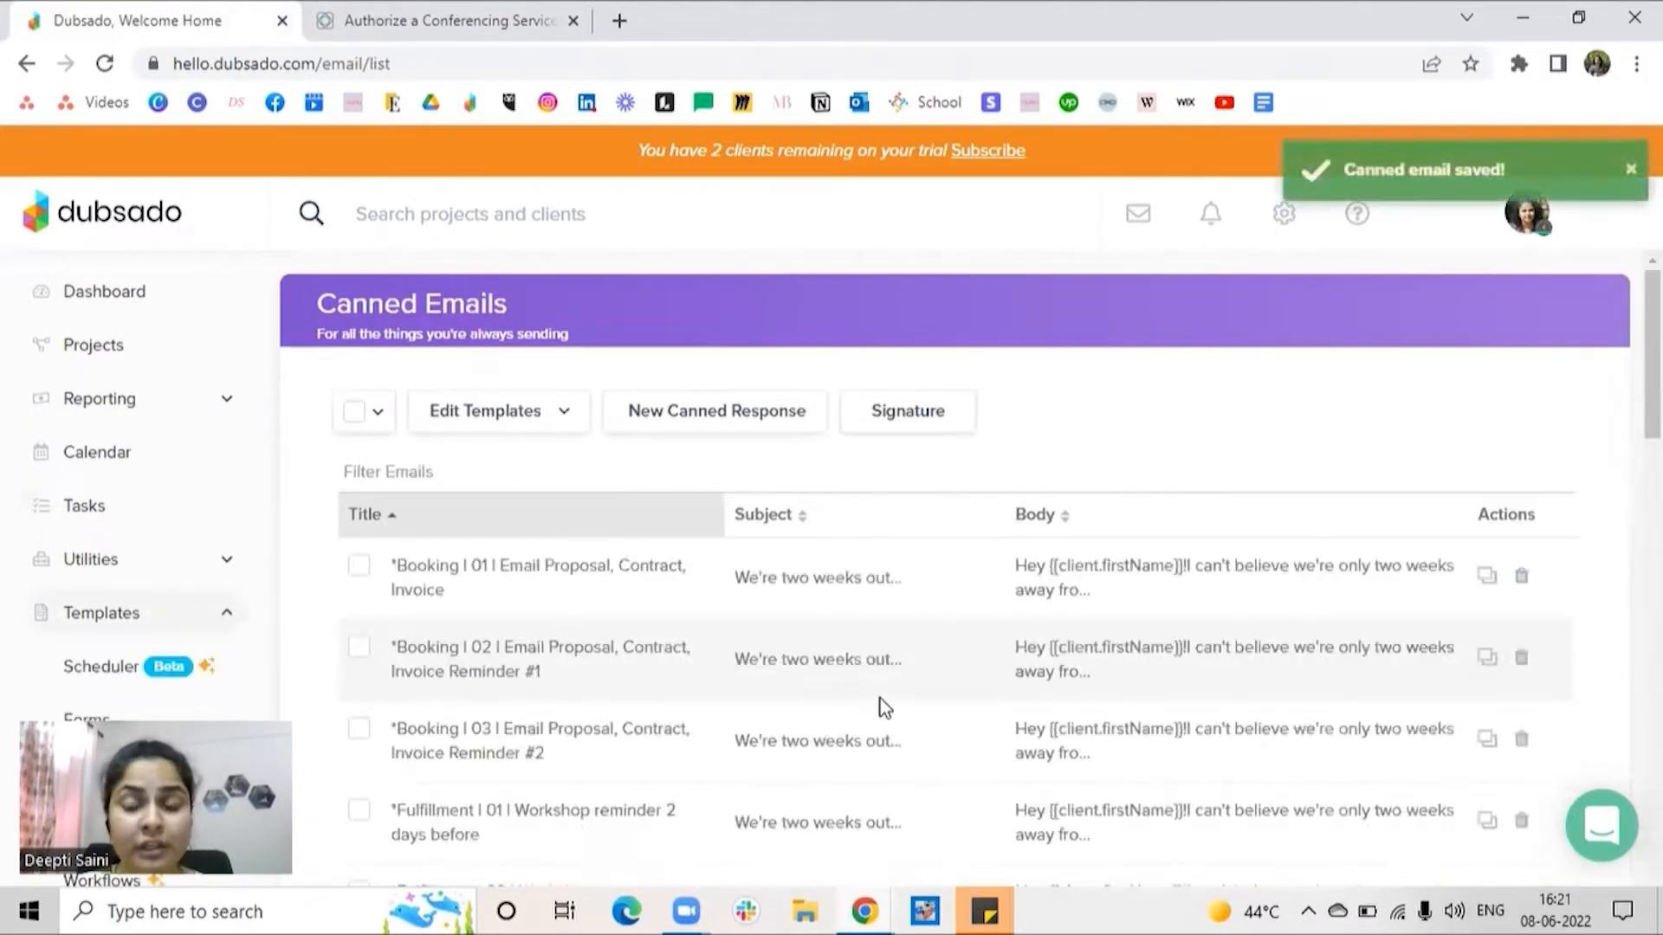
Step: Create a new canned response titled "Scheduler - Confirmation" with the subject "Thank you for confirming our appointment"
scroll(880, 698, down, 15)
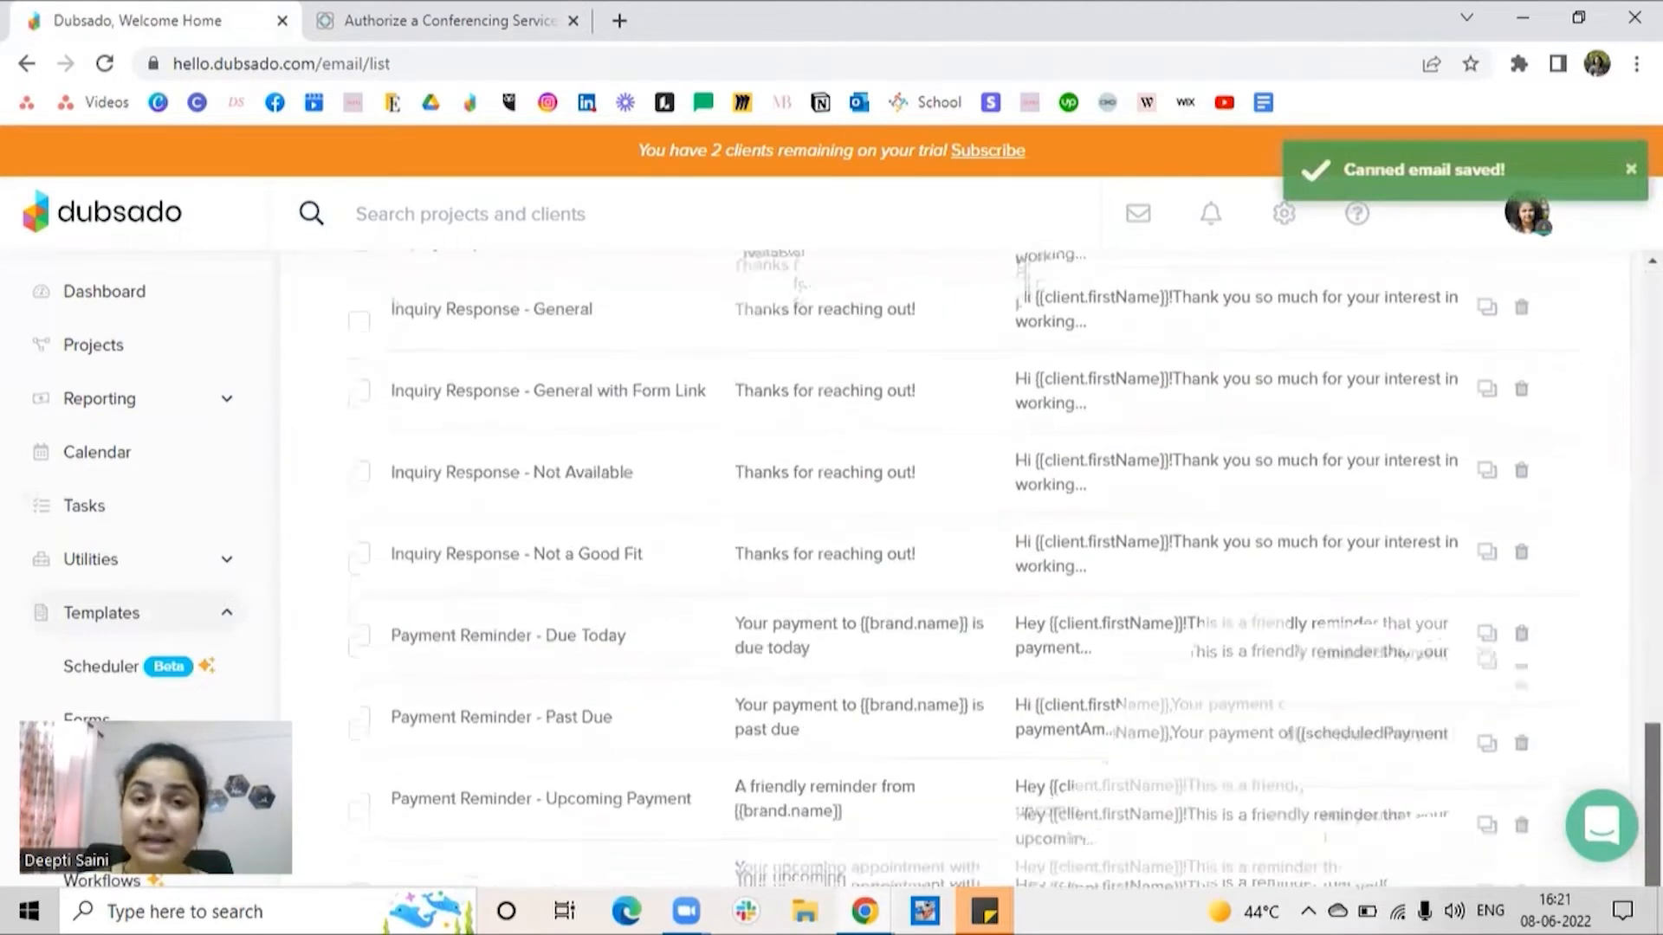
scroll(949, 636, down, 2)
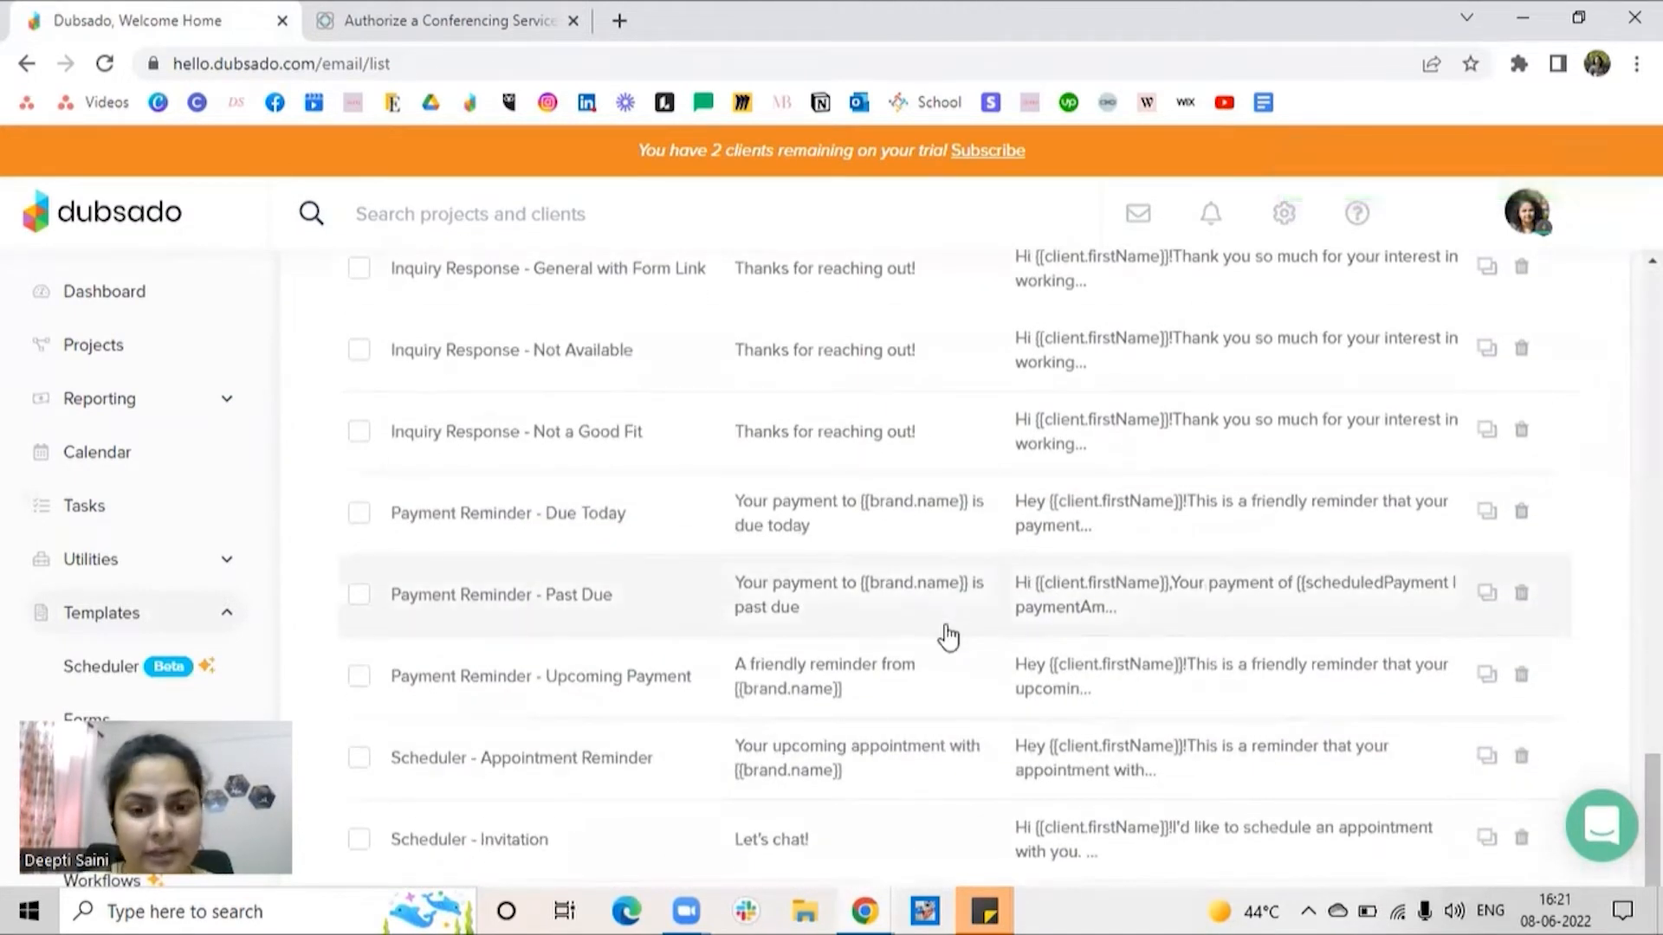
scroll(752, 571, up, 15)
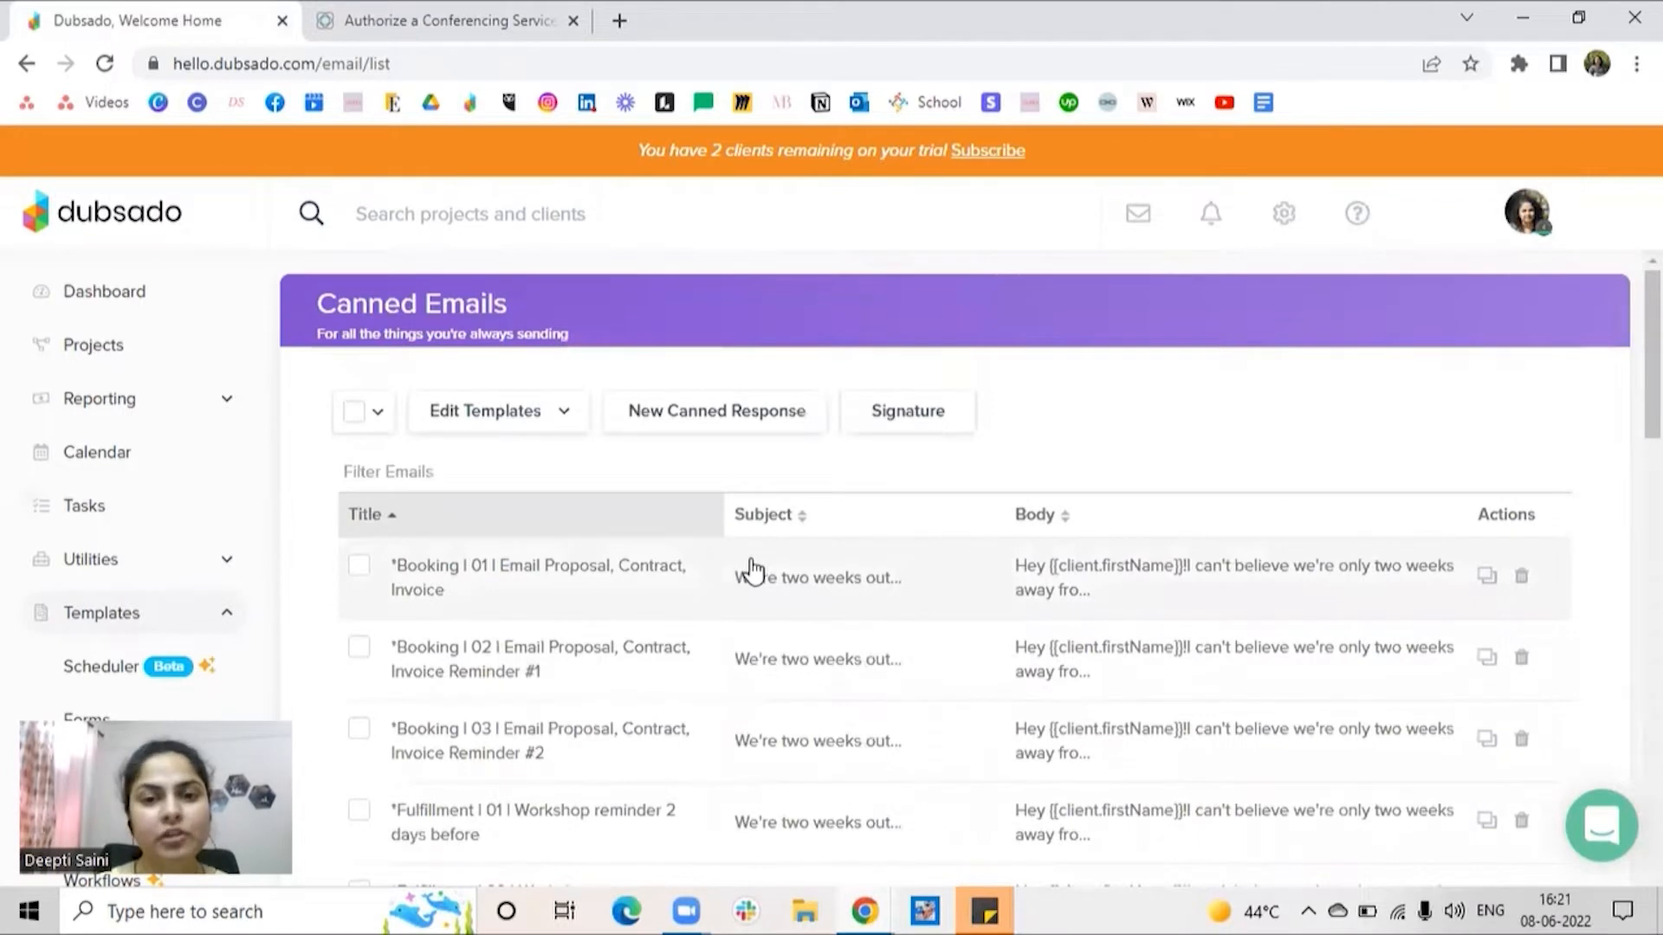
click(750, 437)
click(572, 466)
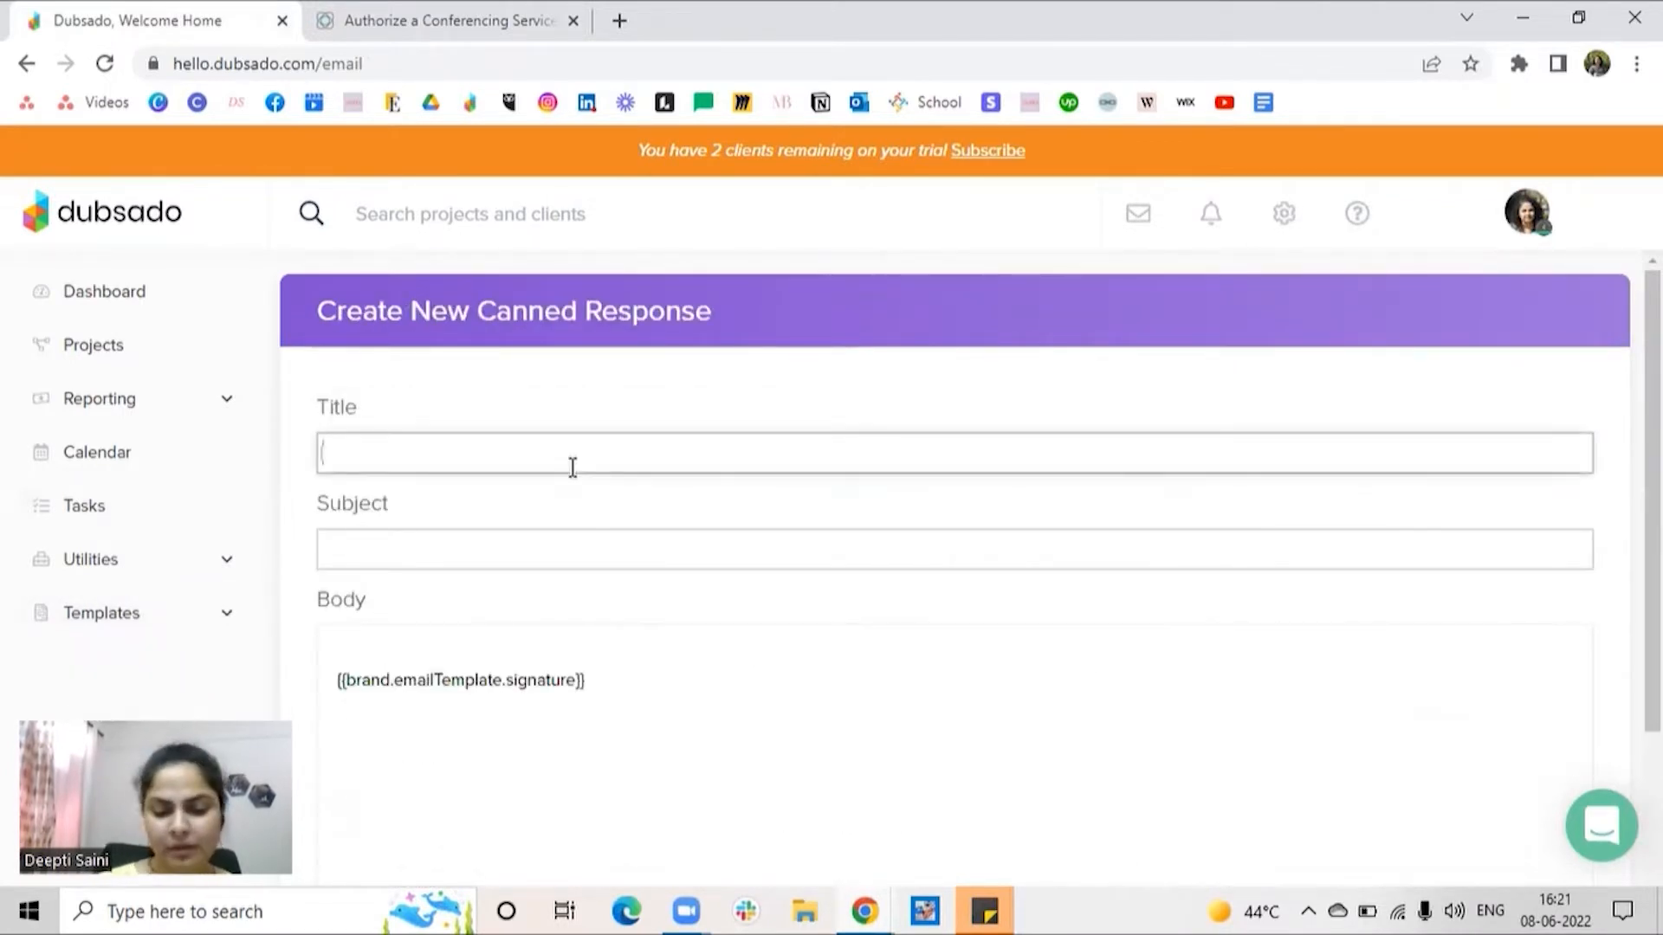
text(Scheduler - Confirmation)
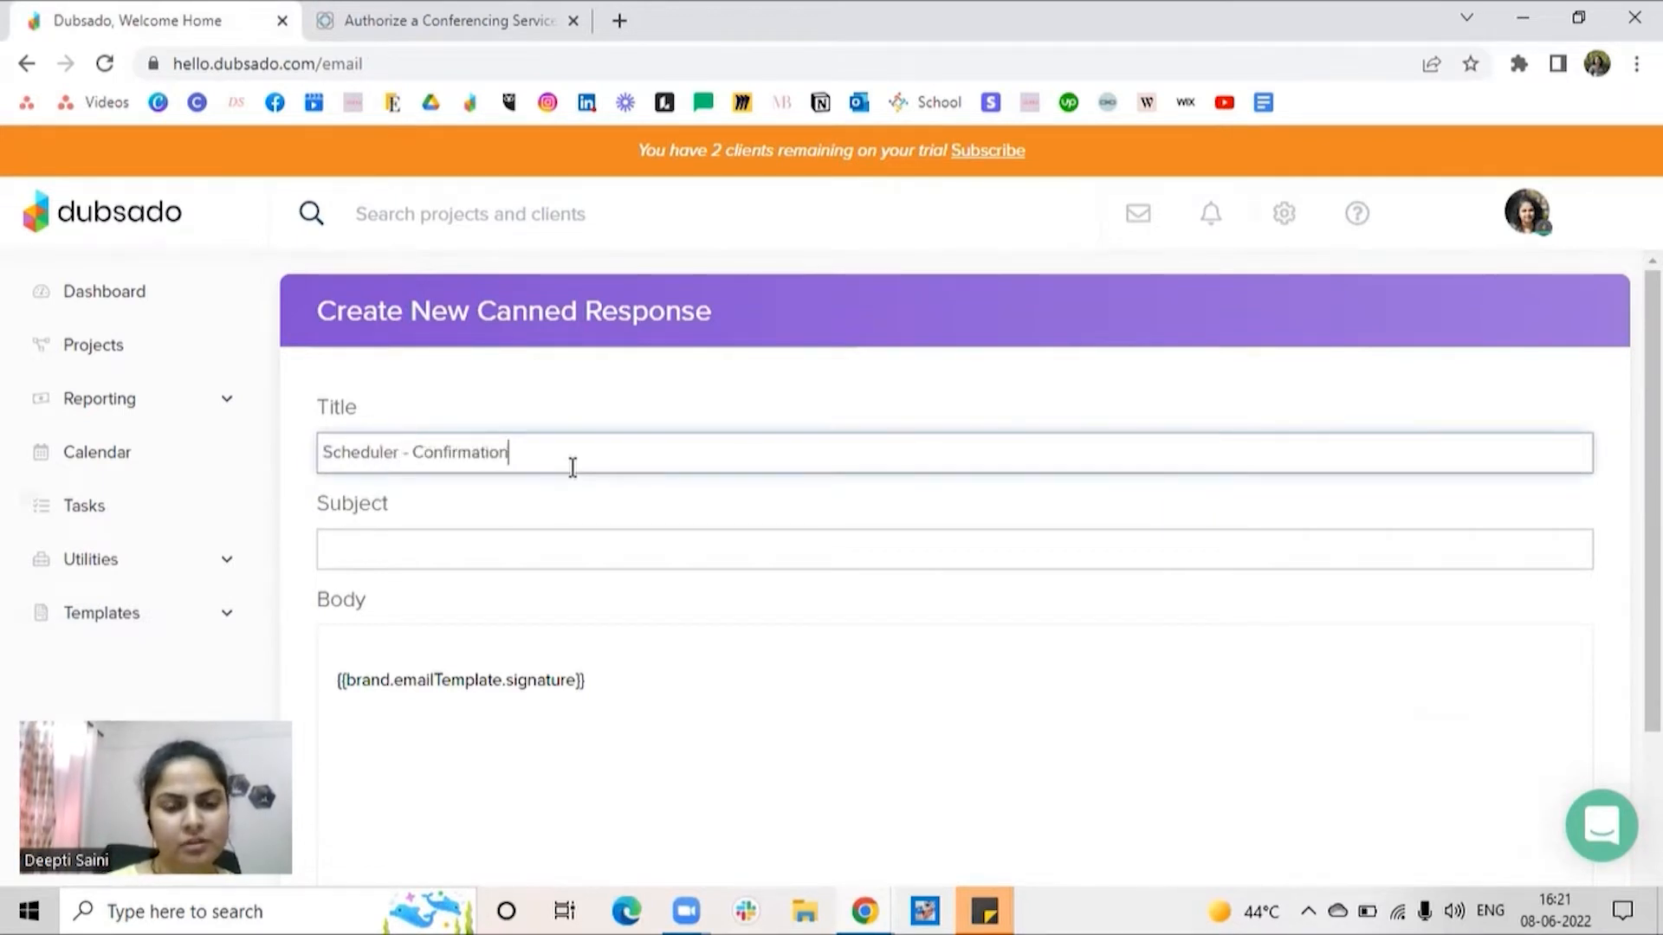
click(509, 543)
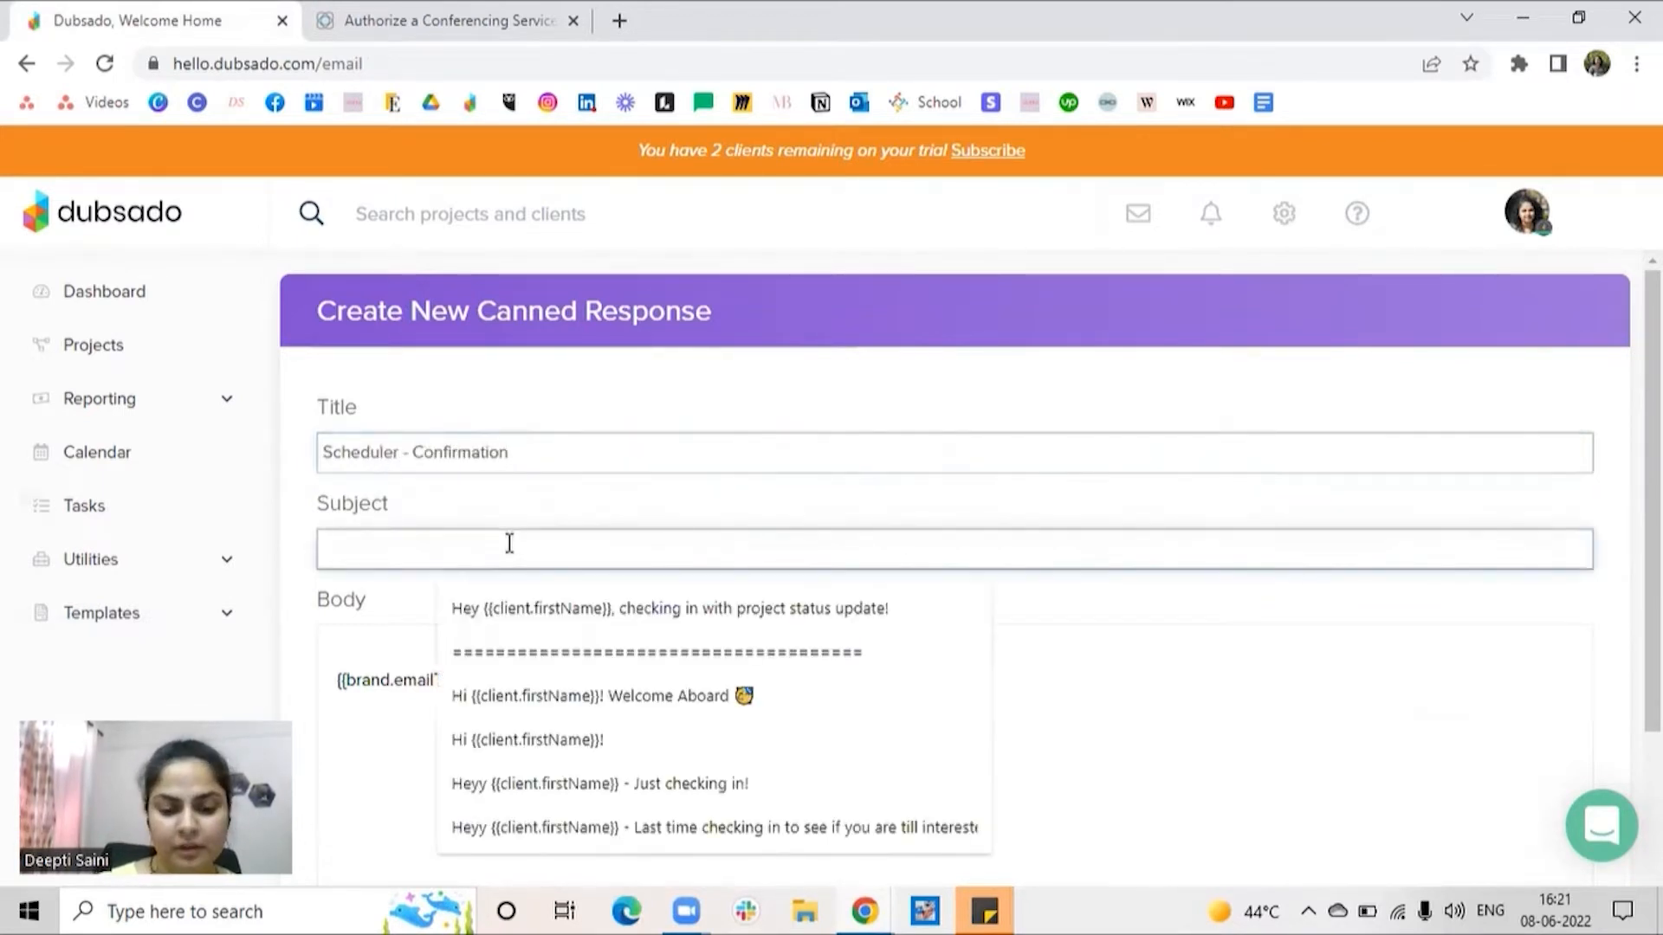
text(Thank you )
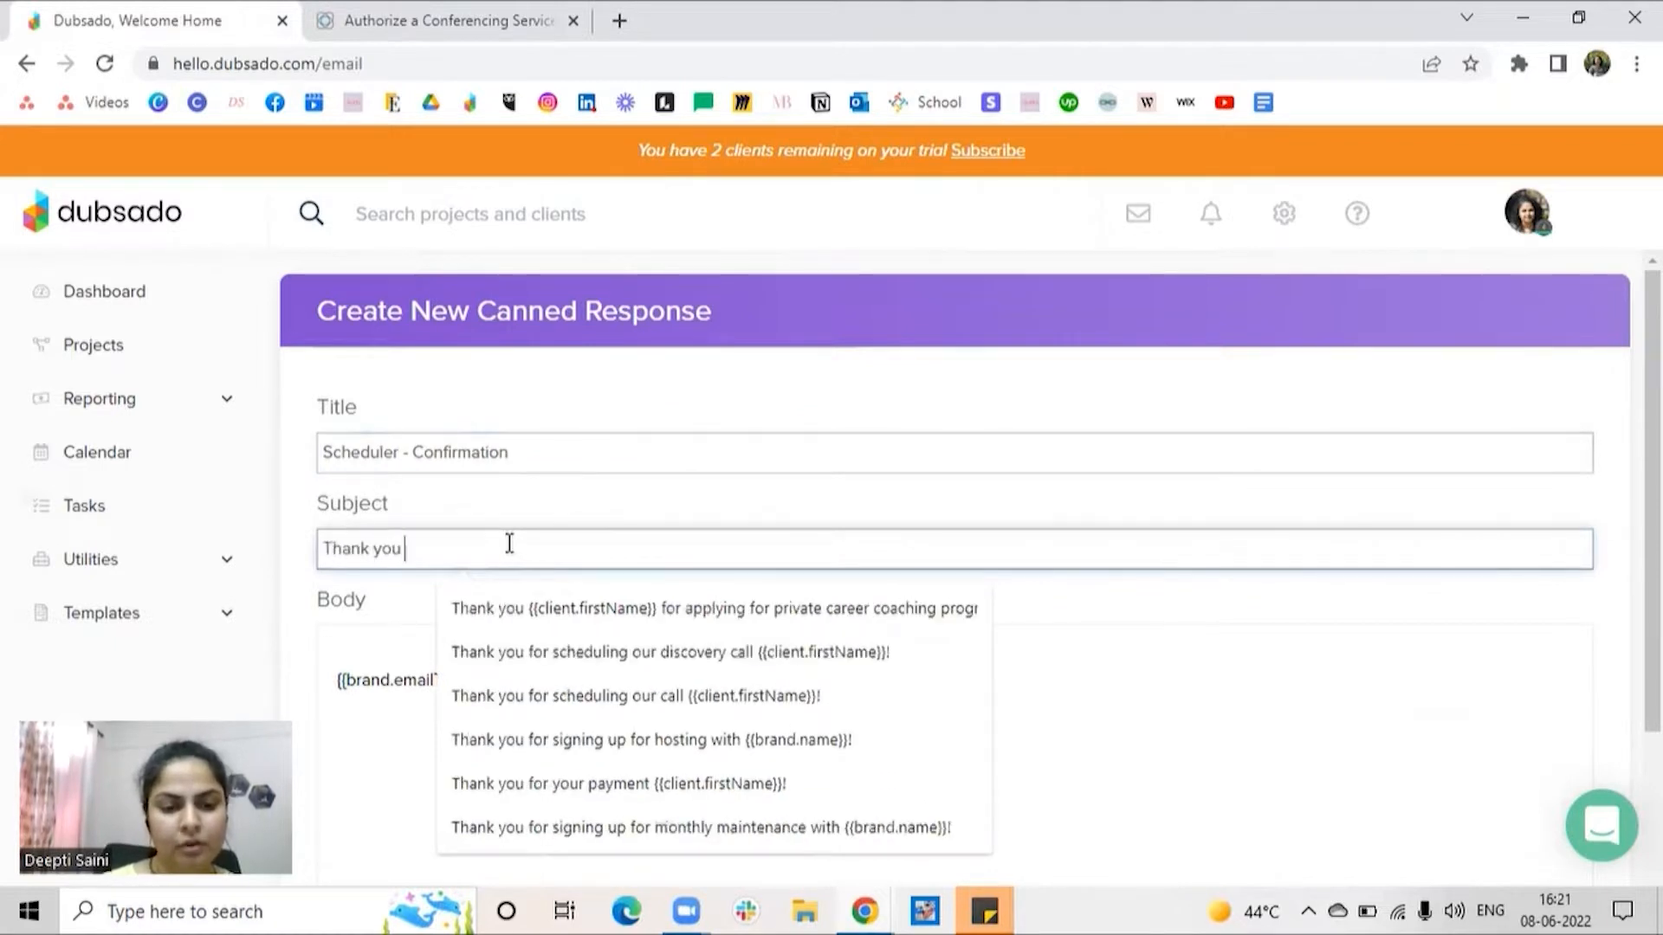
text(for confirming our appointment)
Step: Begin the email body with the greeting "Dear {{client.firstName}}," above the signature, using the client first name smart field
click(349, 650)
key(Return)
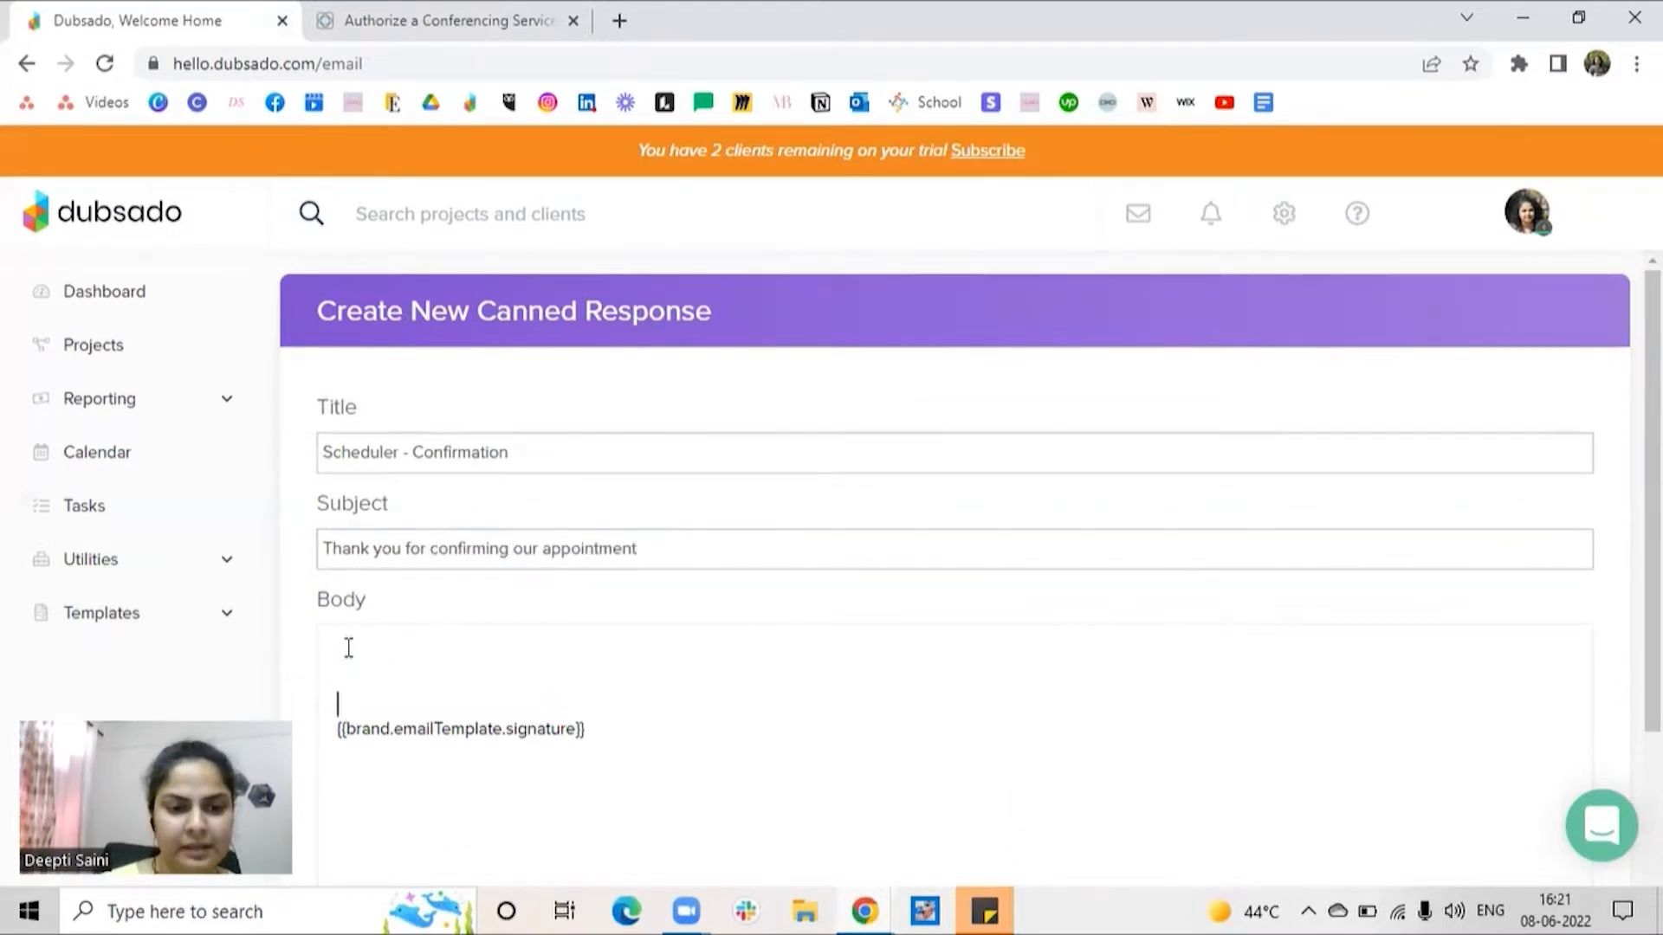
text(Dear)
scroll(638, 746, down, 3)
click(453, 797)
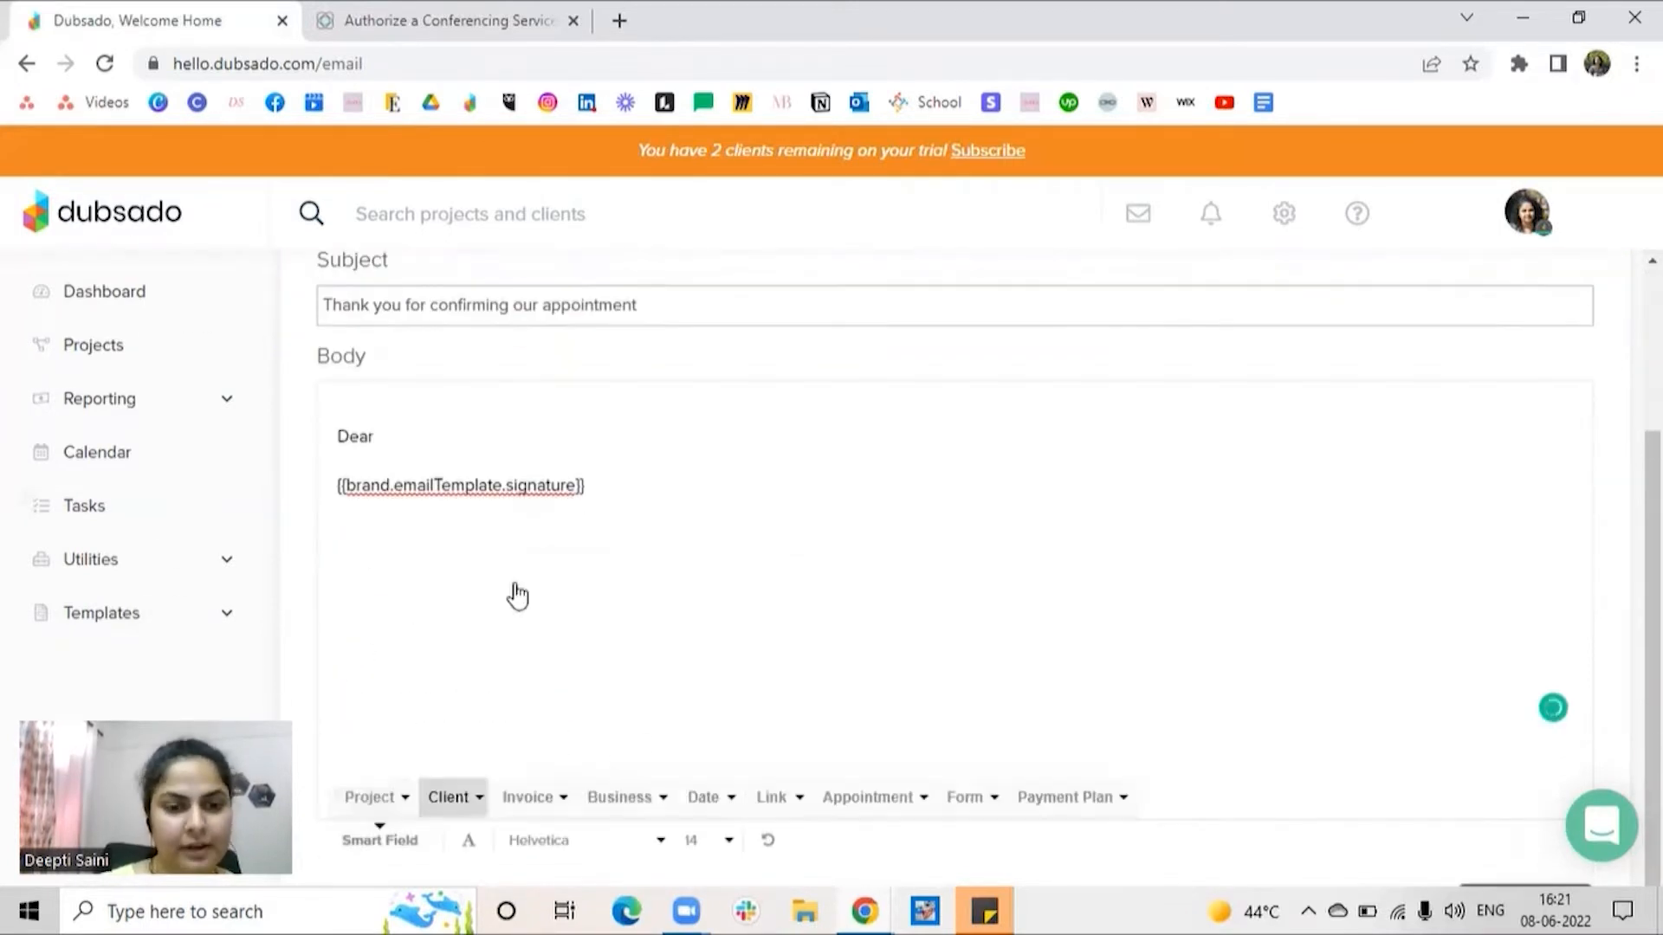
click(486, 500)
Step: Copy the subject text into the body below the greeting and extend it with ". Here are our meeting details:"
click(601, 300)
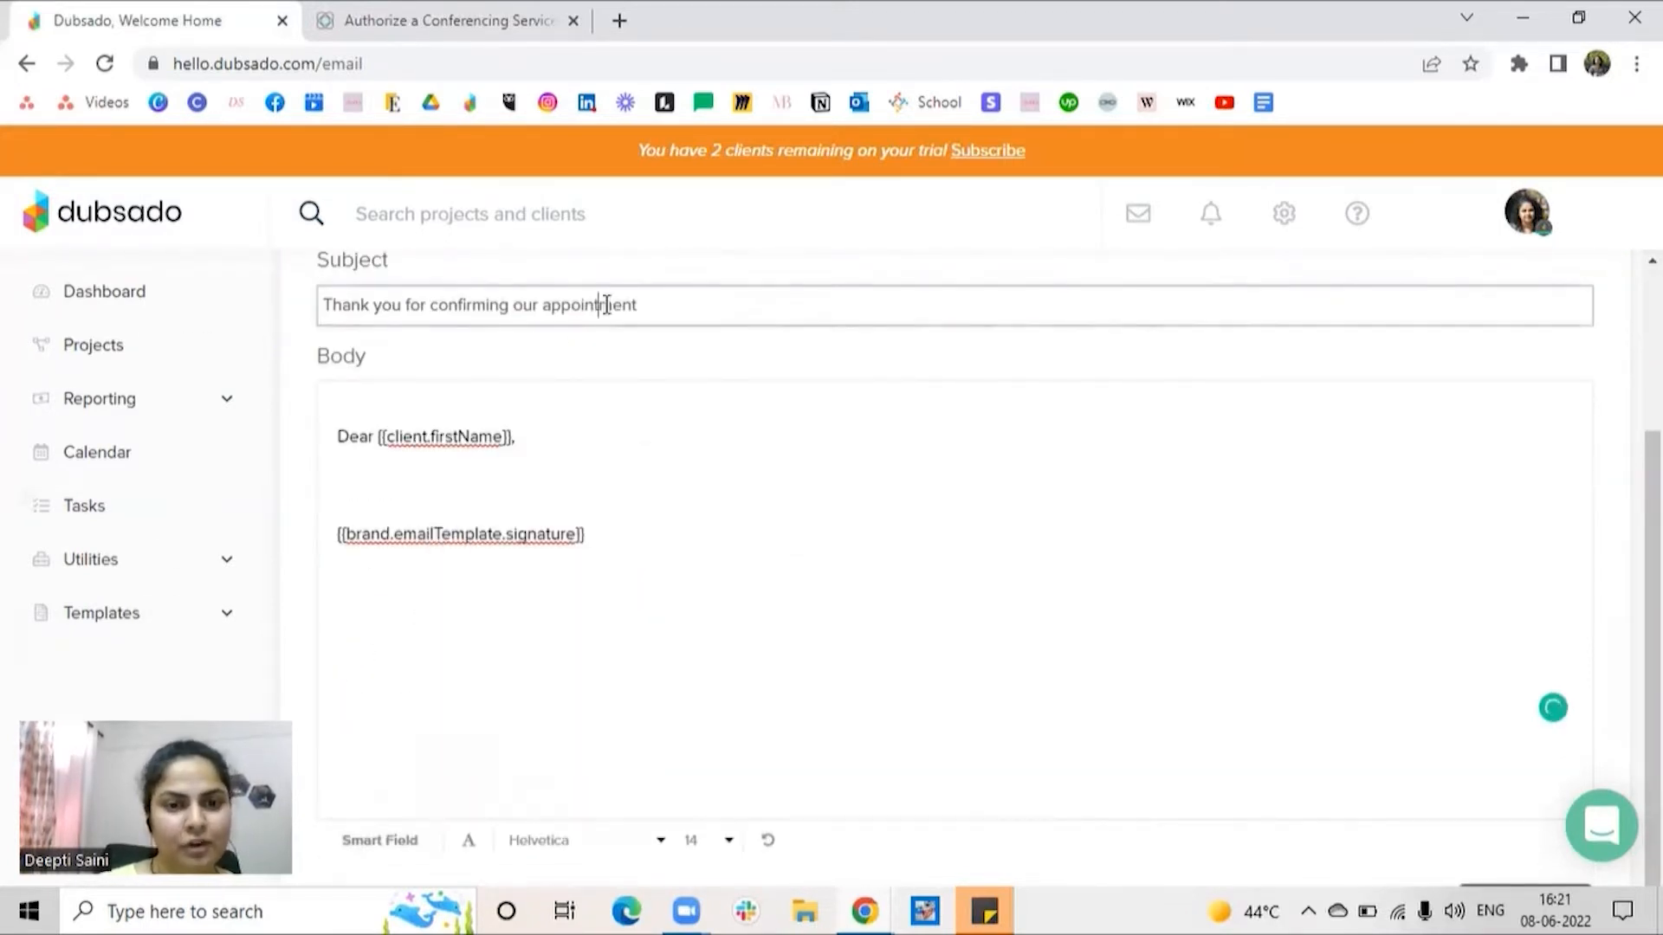
key(ctrl+a)
key(ctrl+c)
click(367, 487)
key(ctrl+v)
text(. Here )
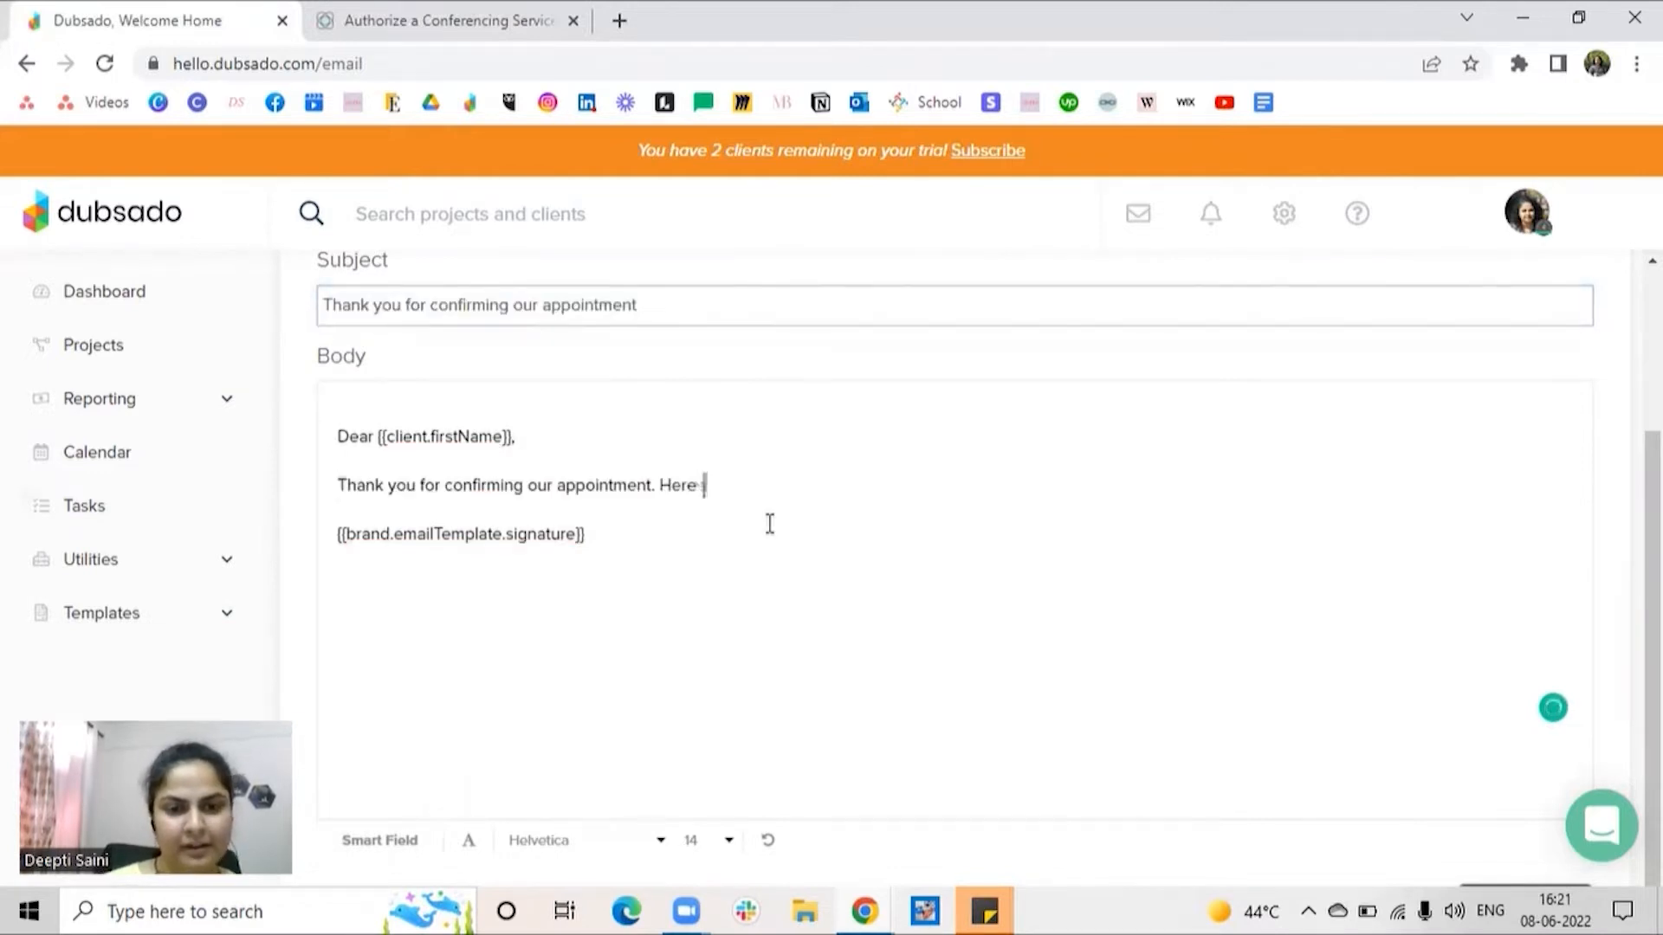
text(are our)
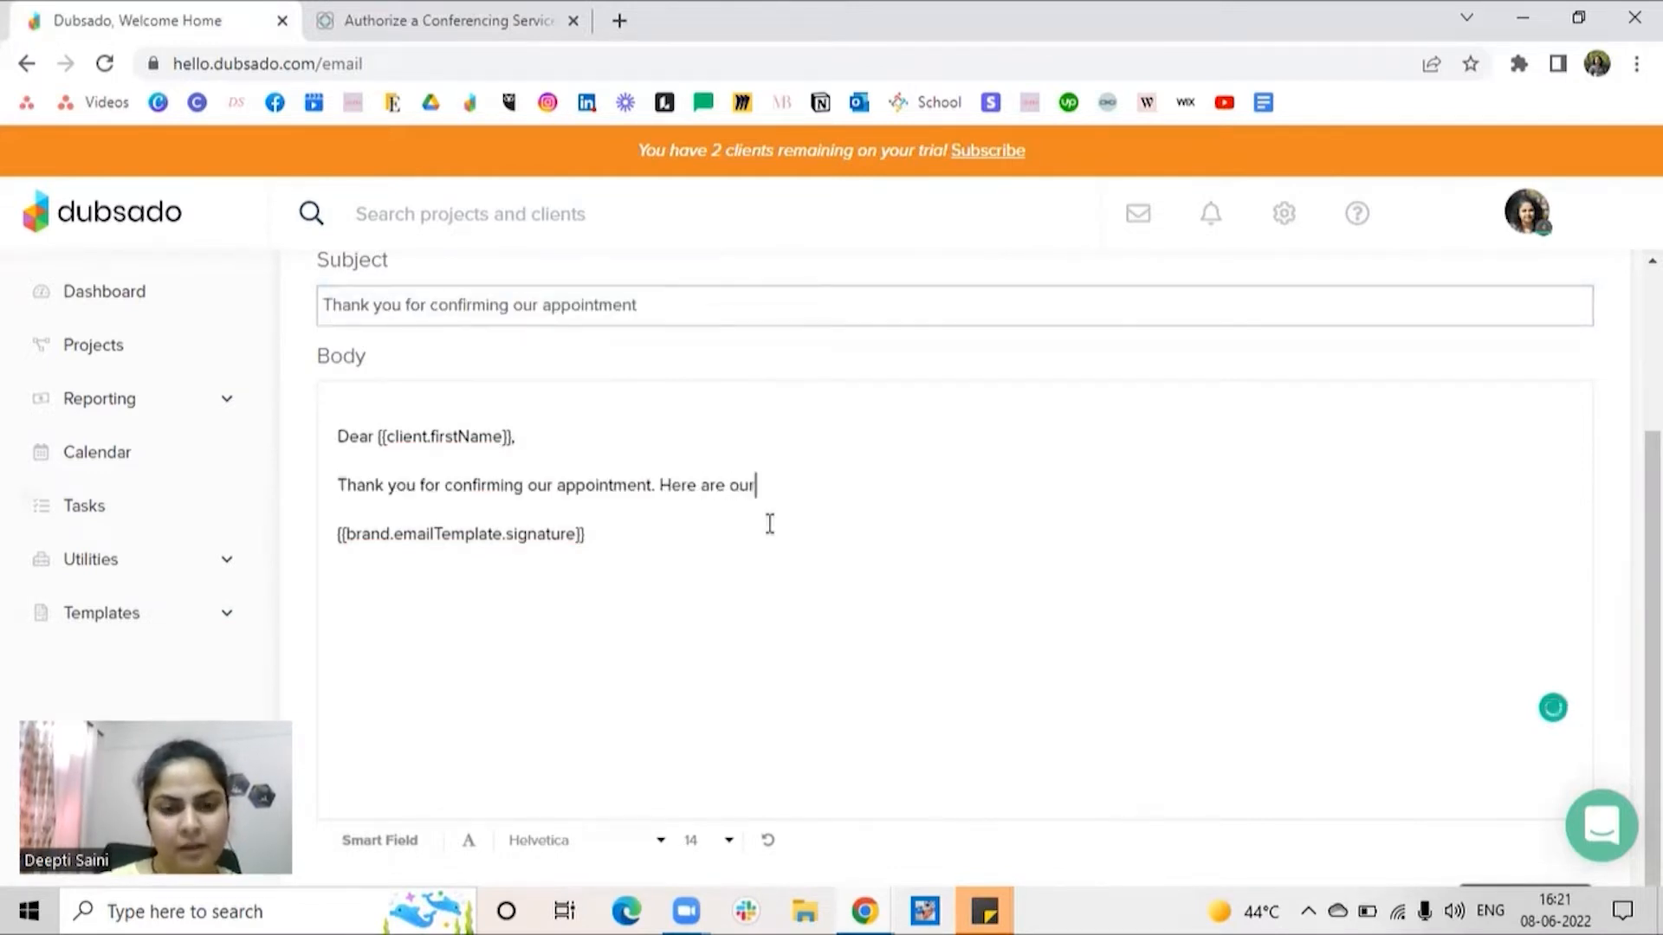
text( meeting deta)
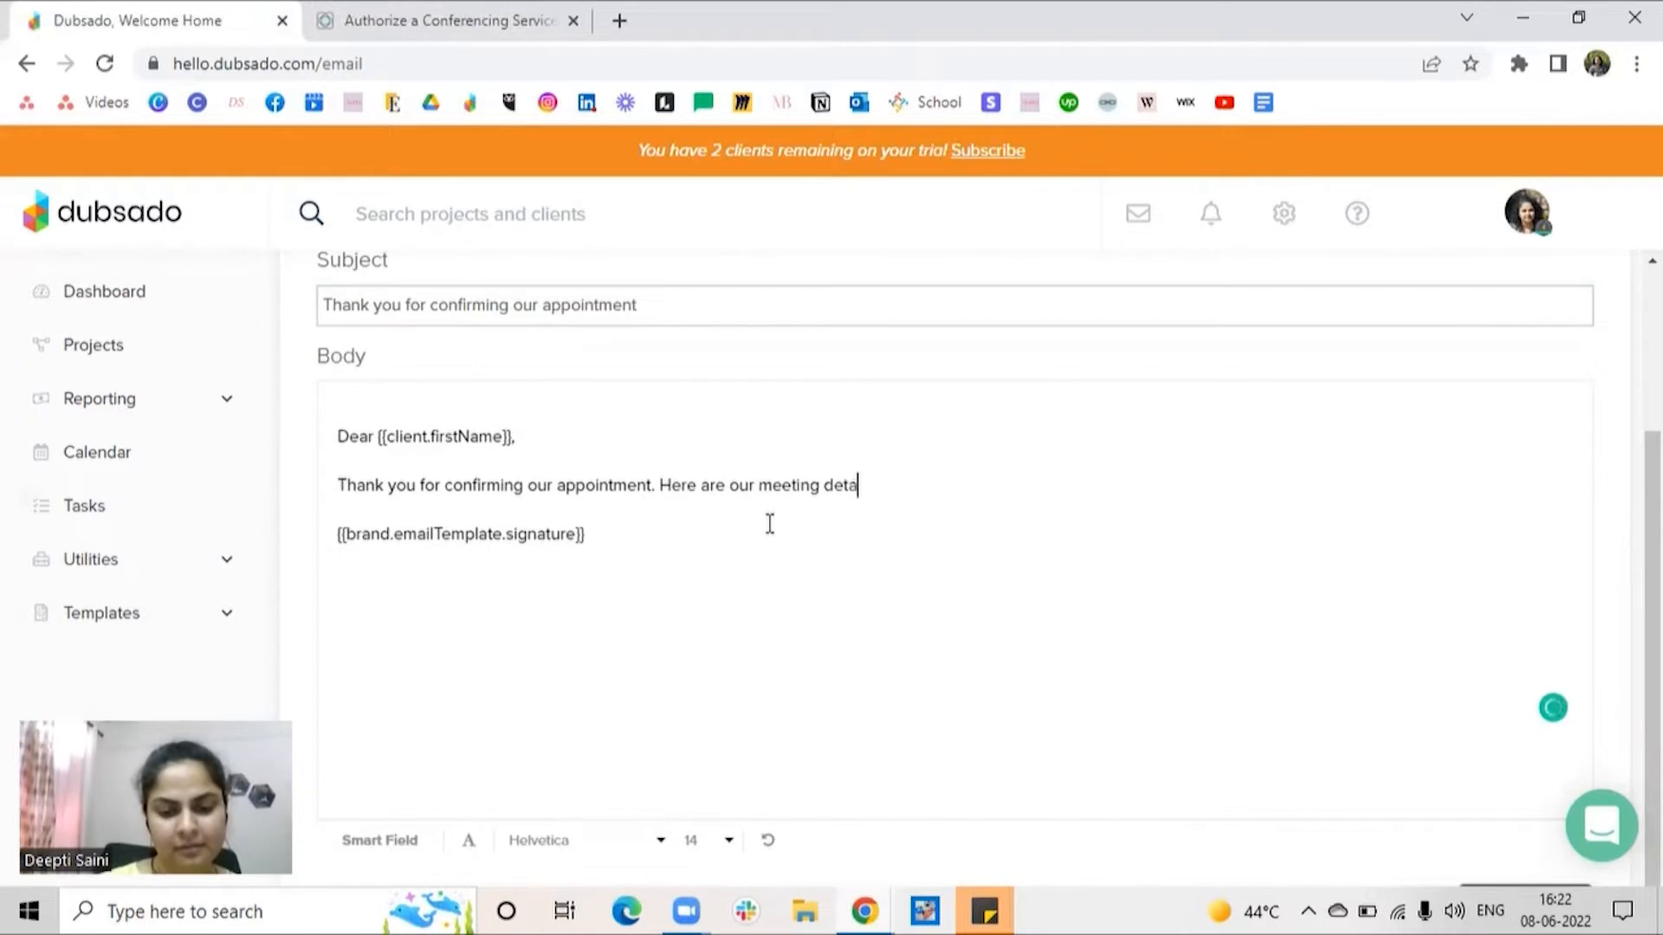
text(ils:)
Step: Add the detail labels "Date:", "Time:", "Appointment Duration:" and "Location:" on separate lines above the signature in the confirmation email body
key(Return)
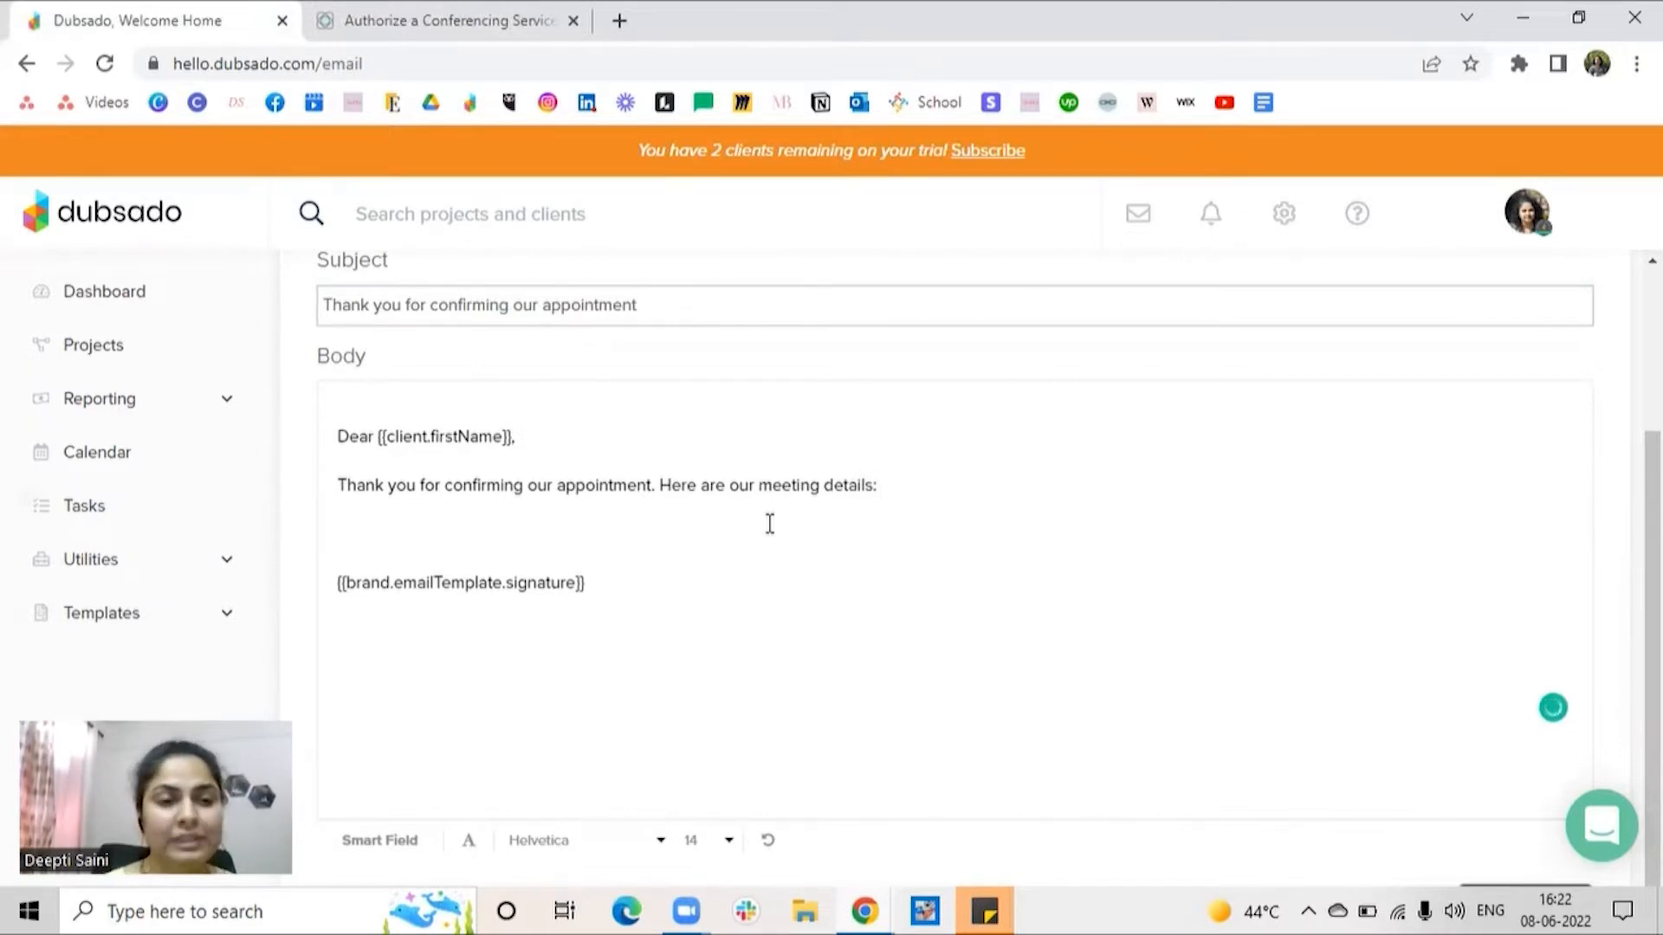
text(Dat)
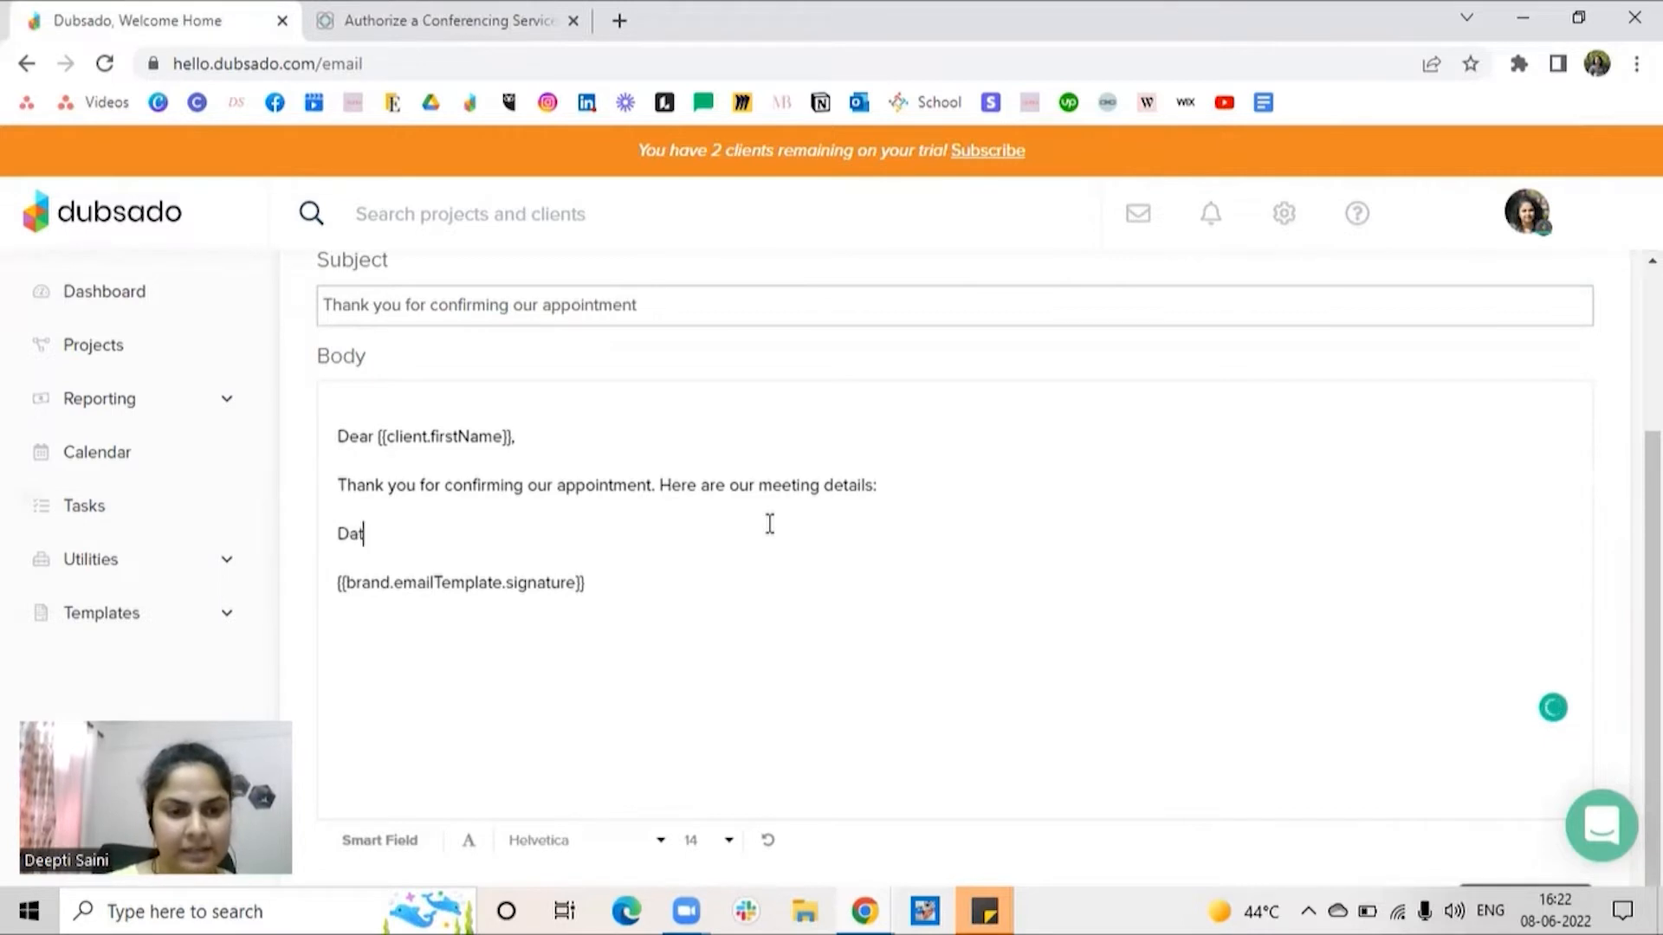
text(e:)
key(Return)
text(Time:)
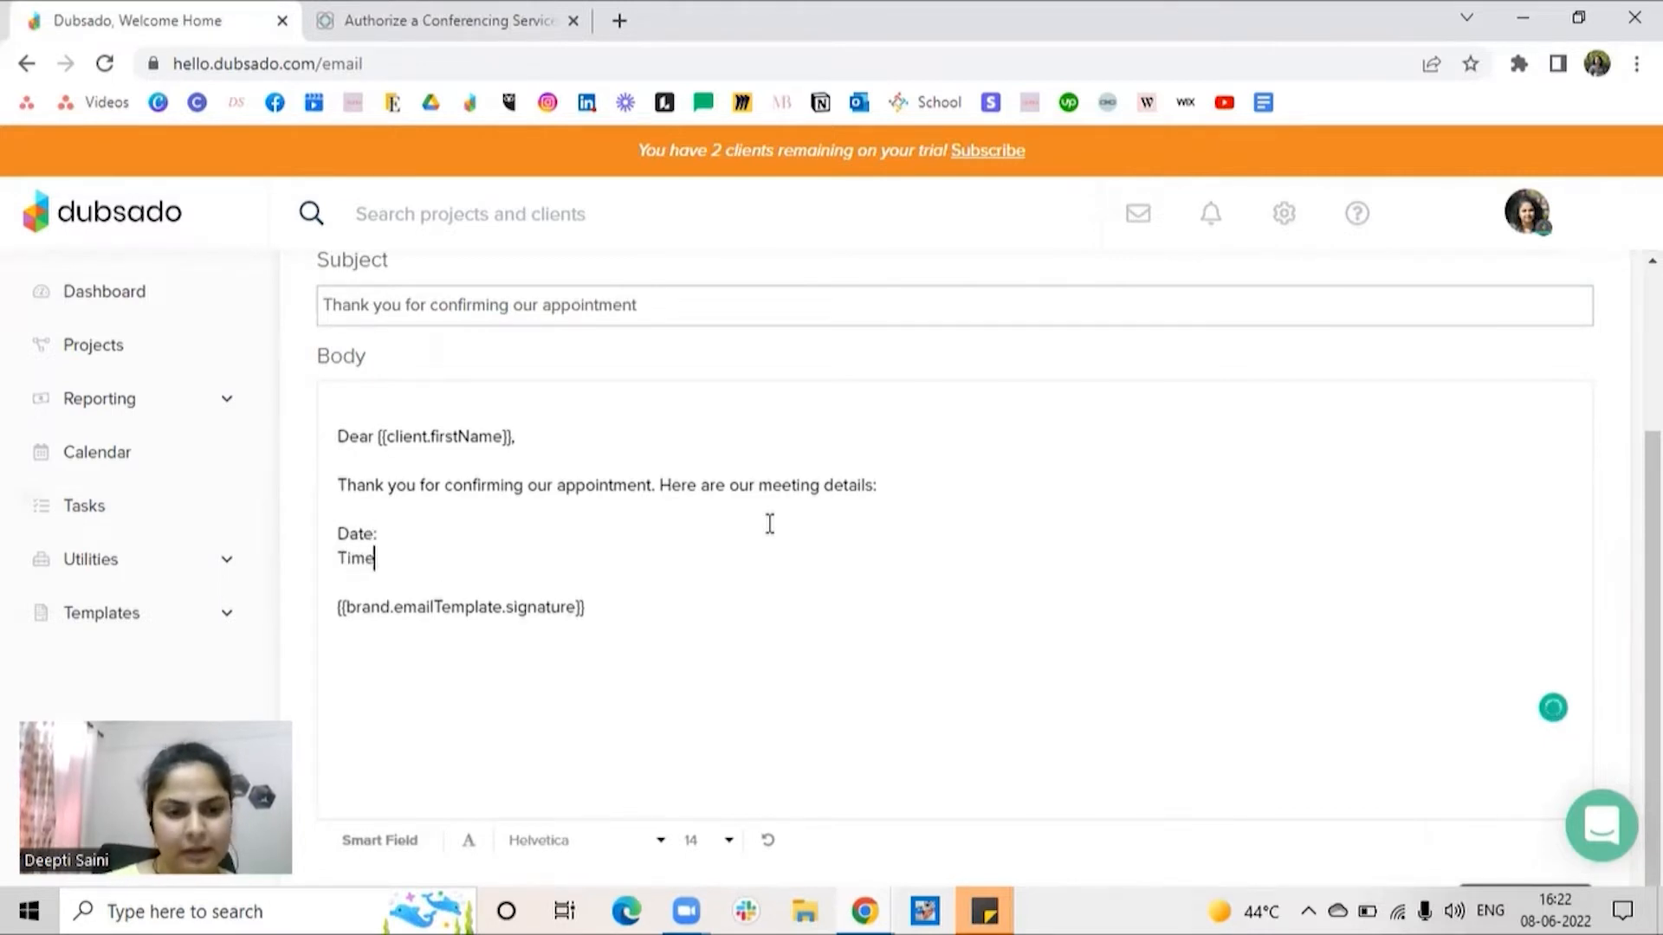
key(Return)
text(A)
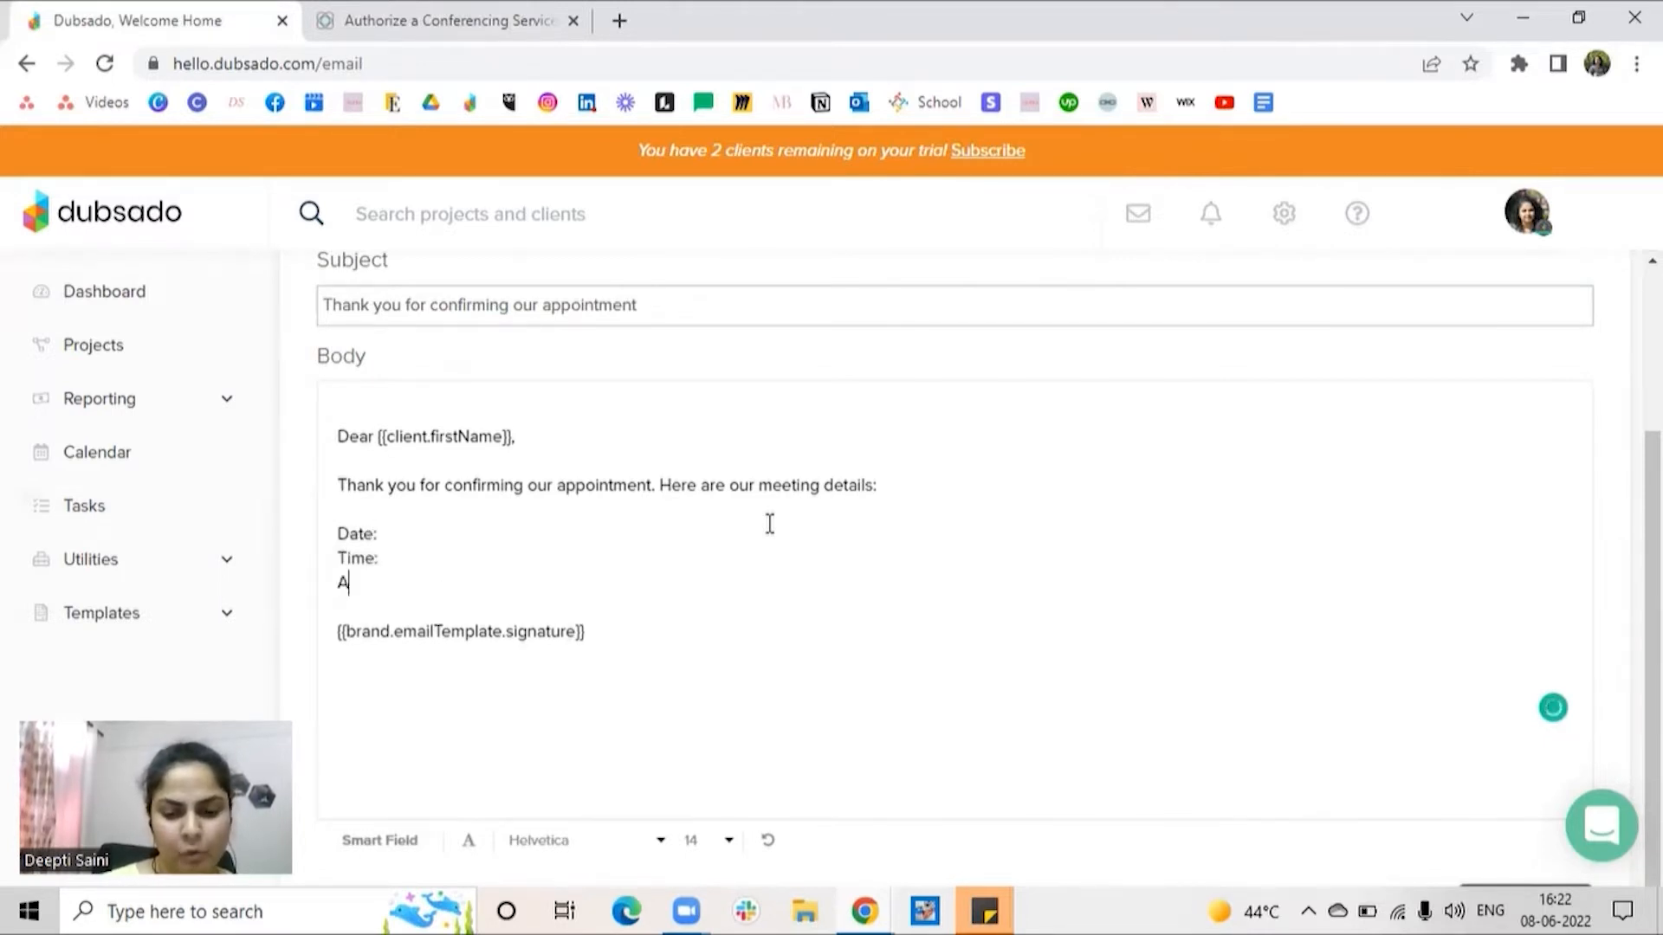
text(ppointment Duration:)
key(Return)
text(Lo)
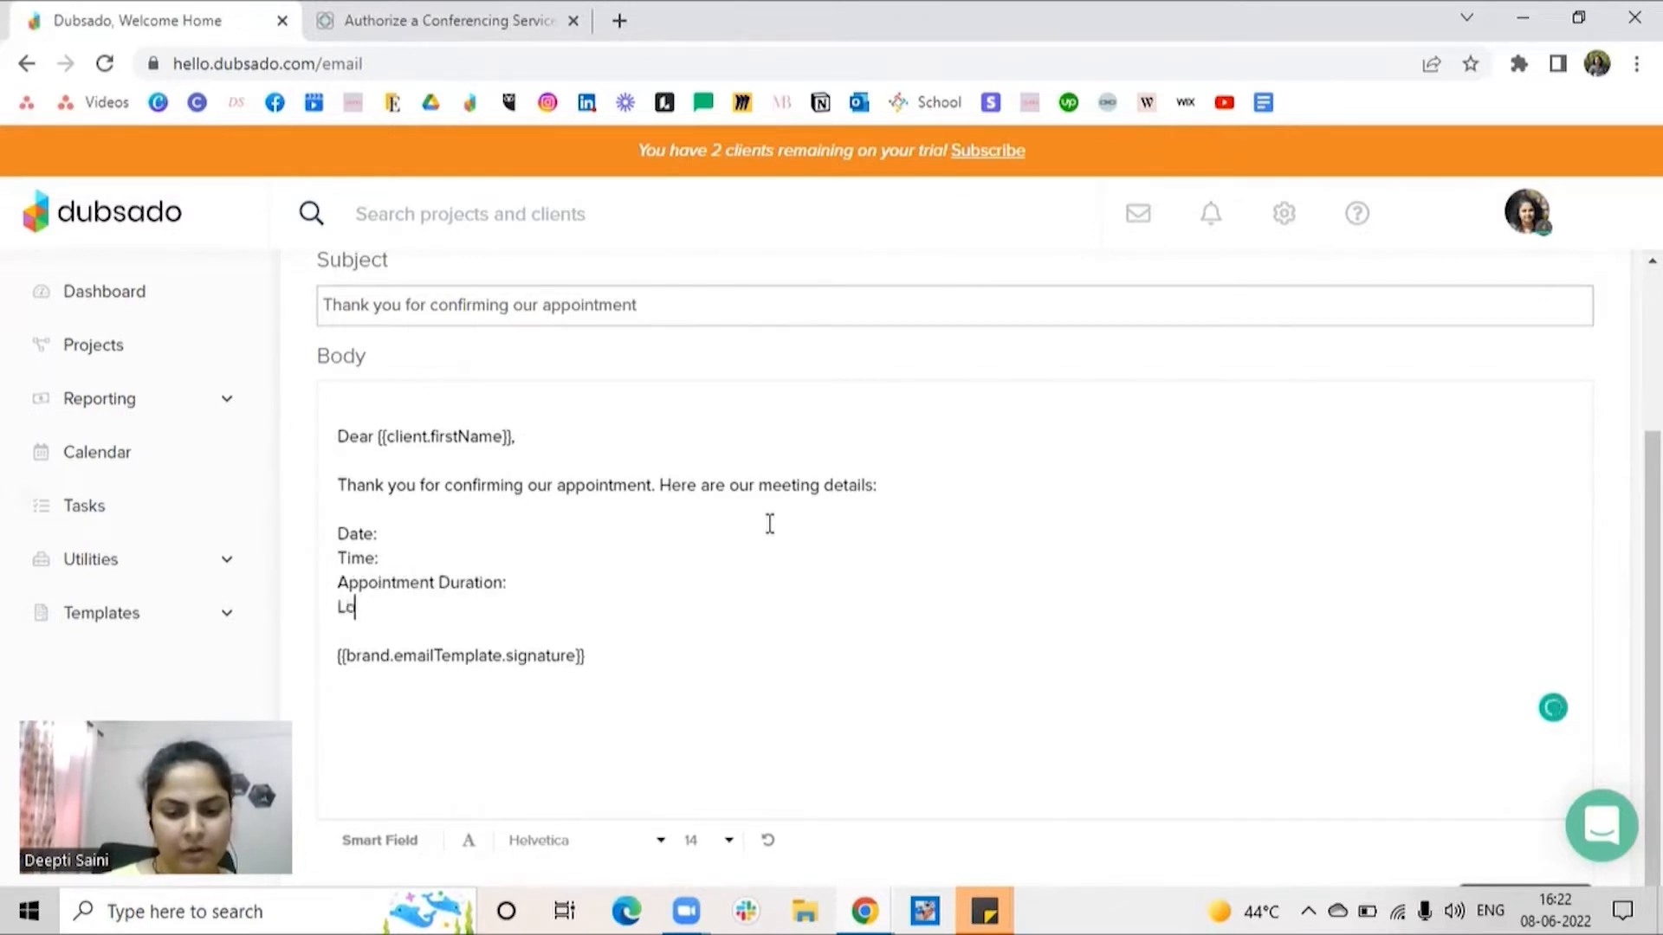
text(cation:)
Step: Insert the Appointment Start Date smart field after "Date:" and the Appointment Start Time smart field after "Time:"
scroll(606, 520, down, 1)
click(396, 491)
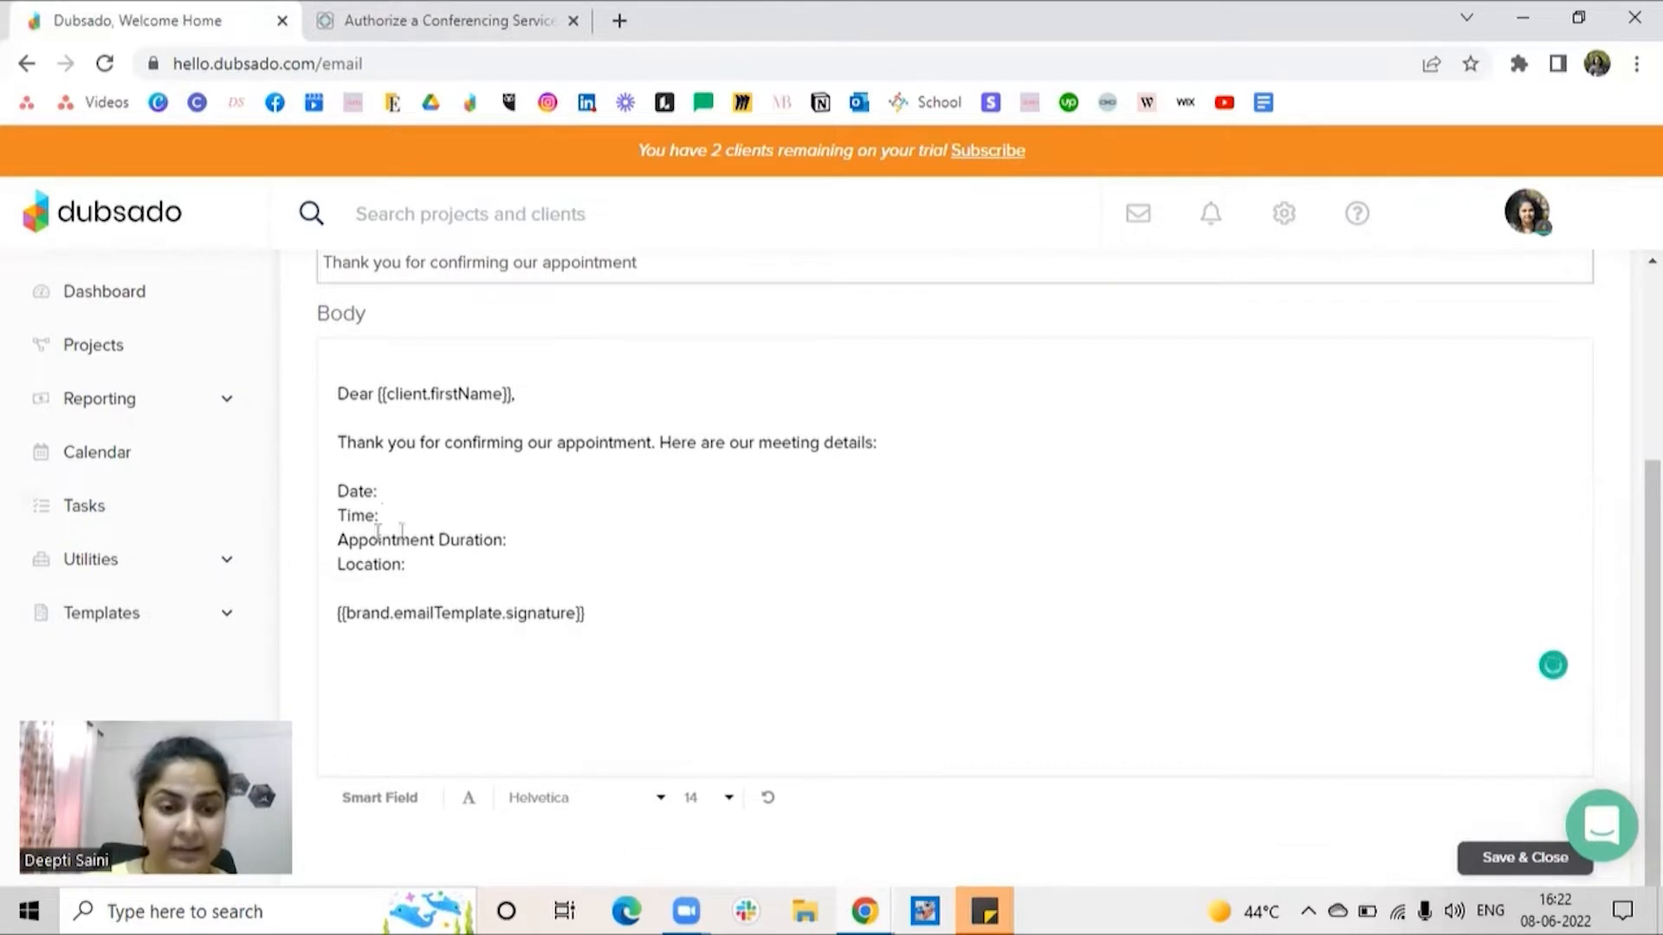
click(386, 801)
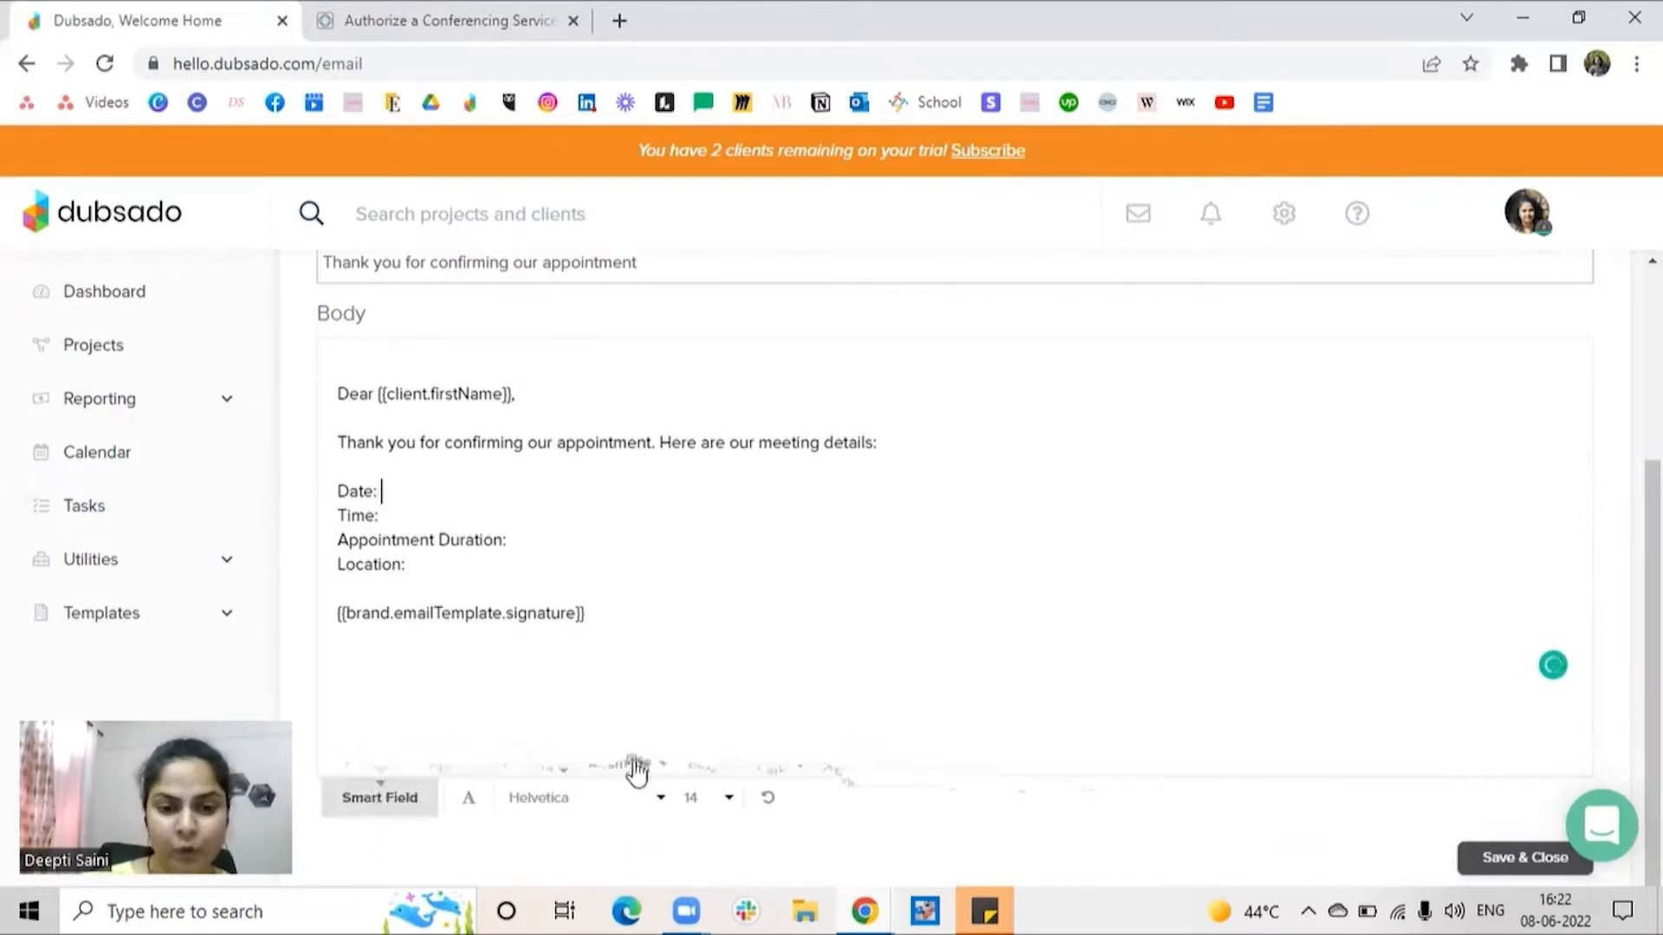
click(879, 764)
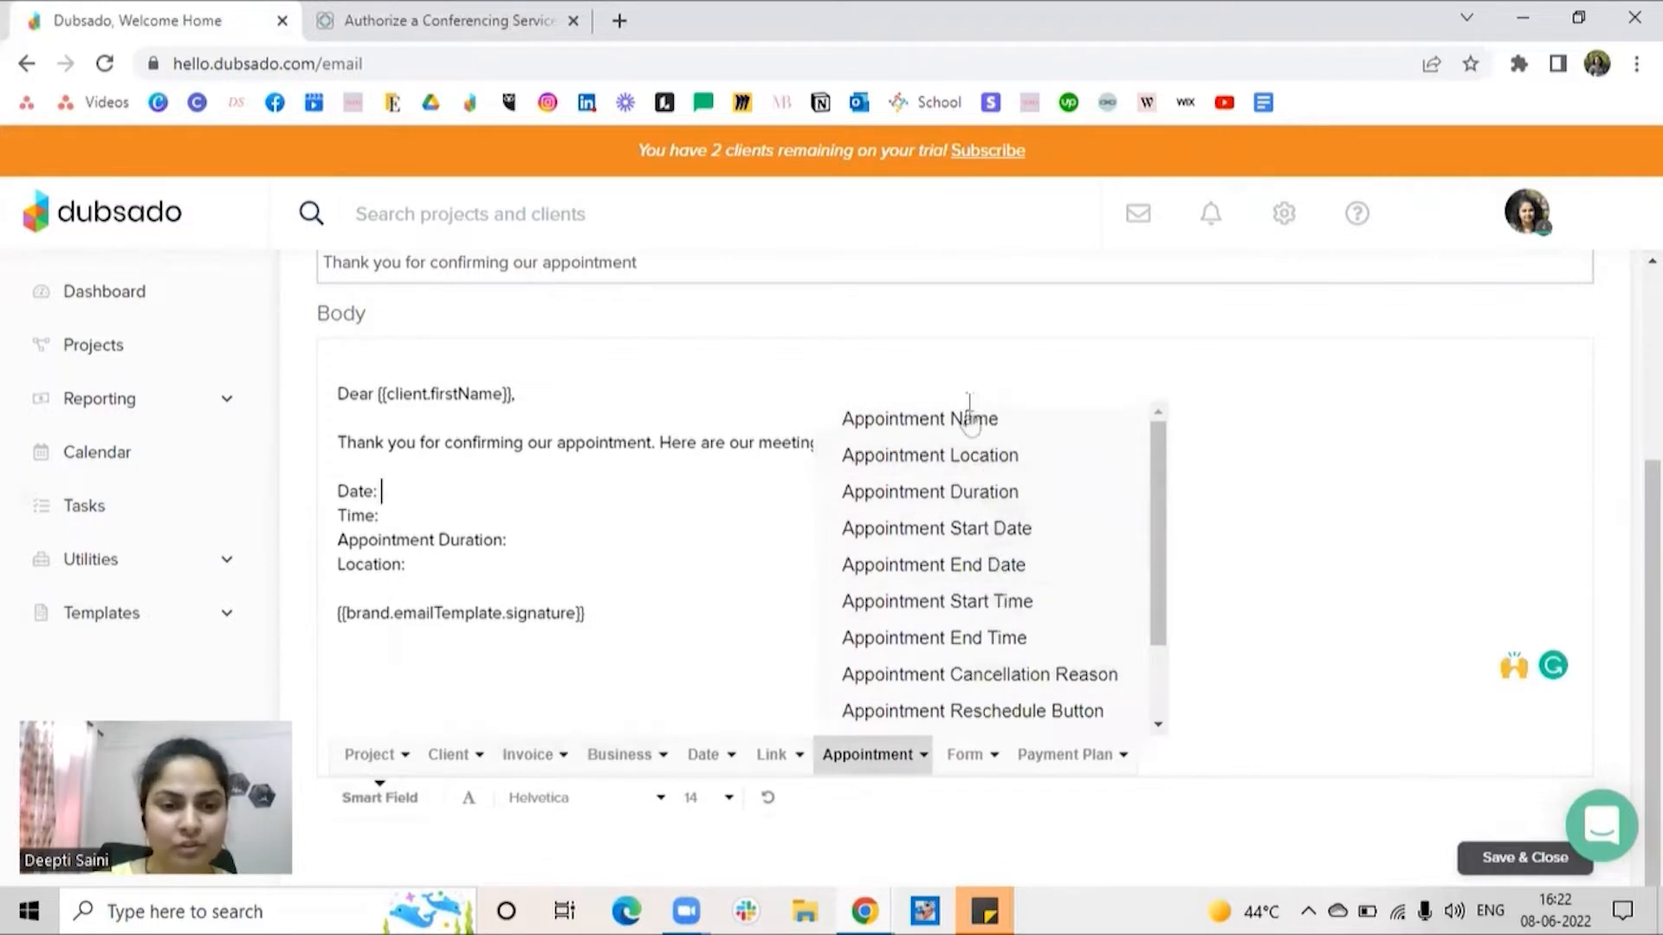
click(999, 527)
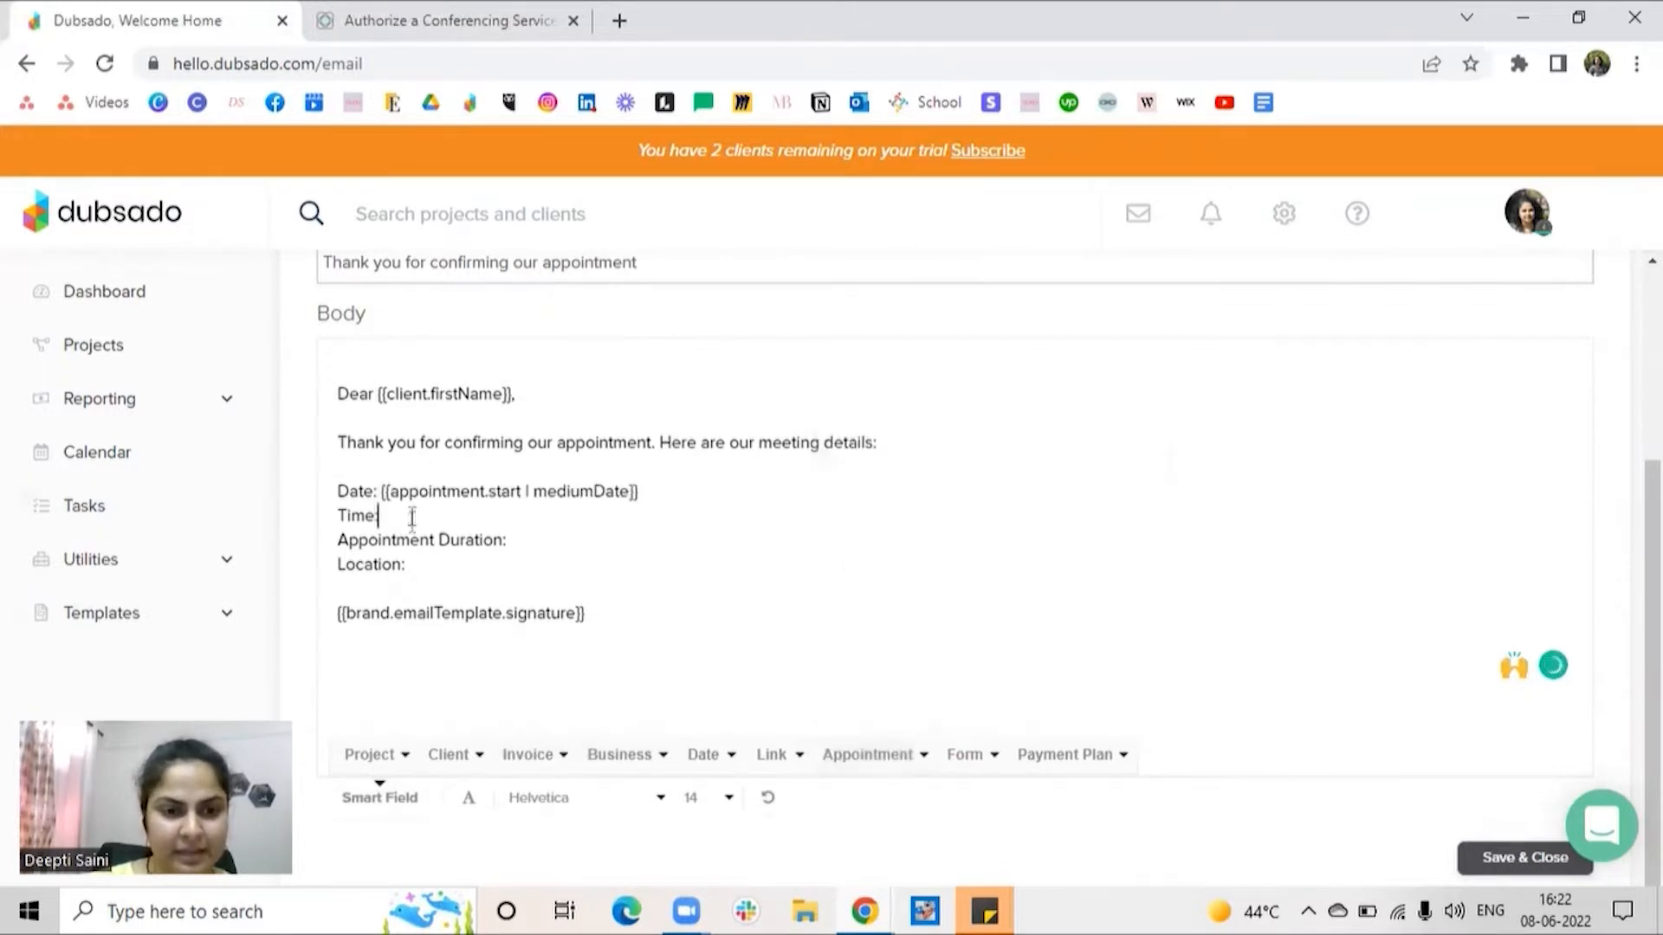
click(401, 804)
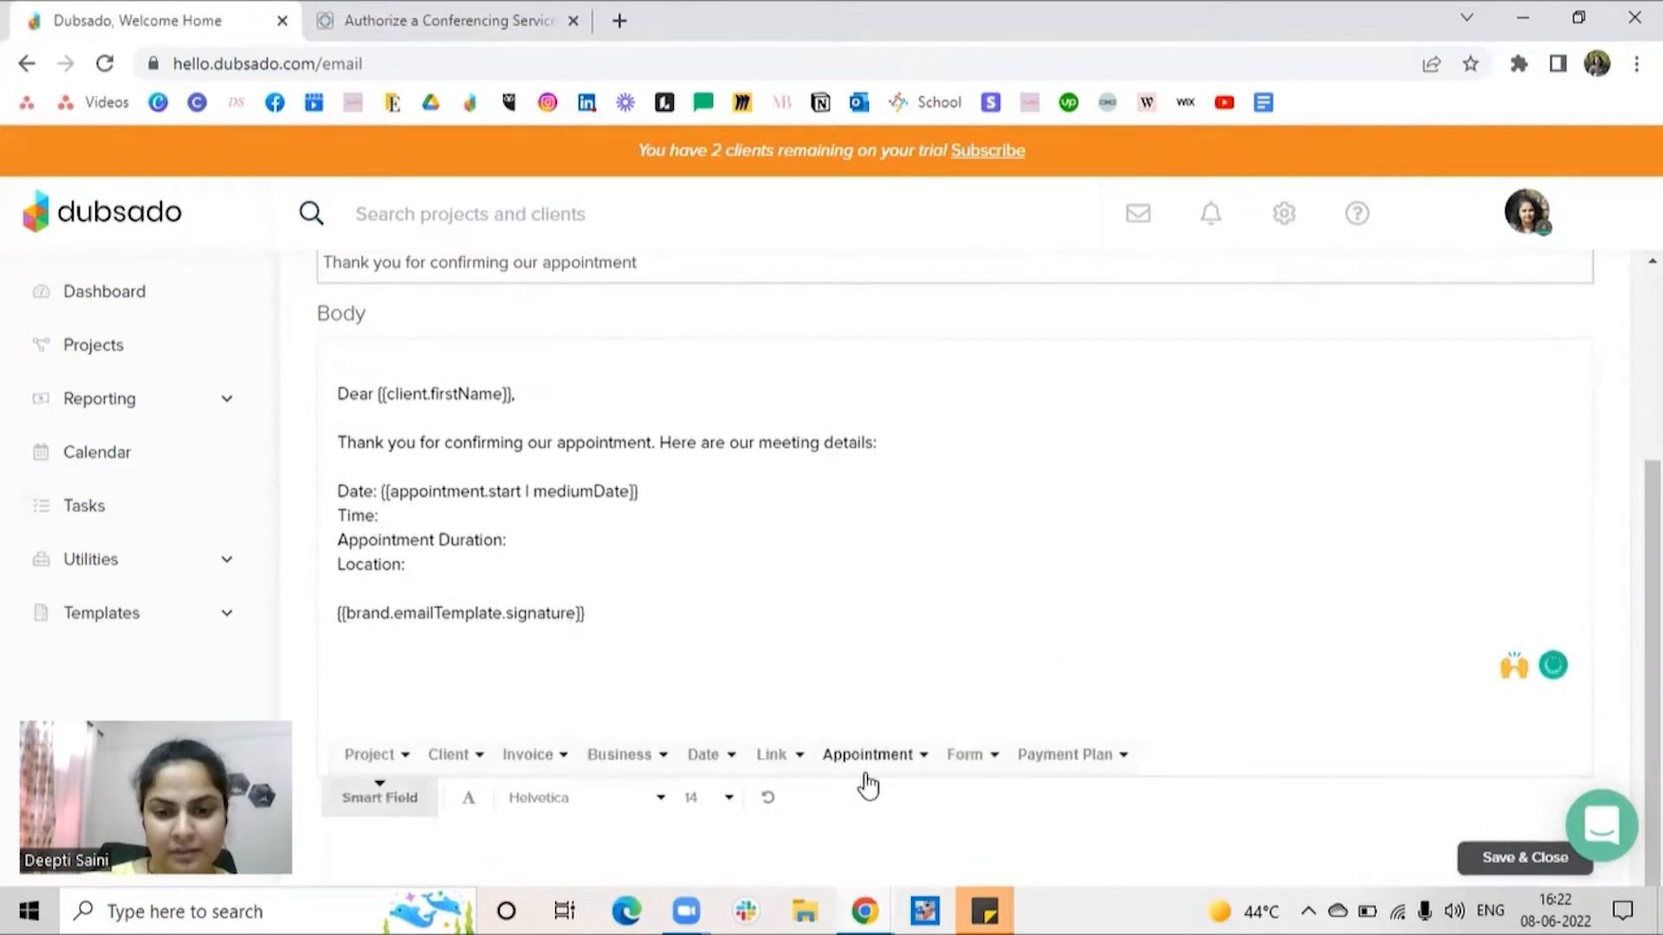
click(896, 755)
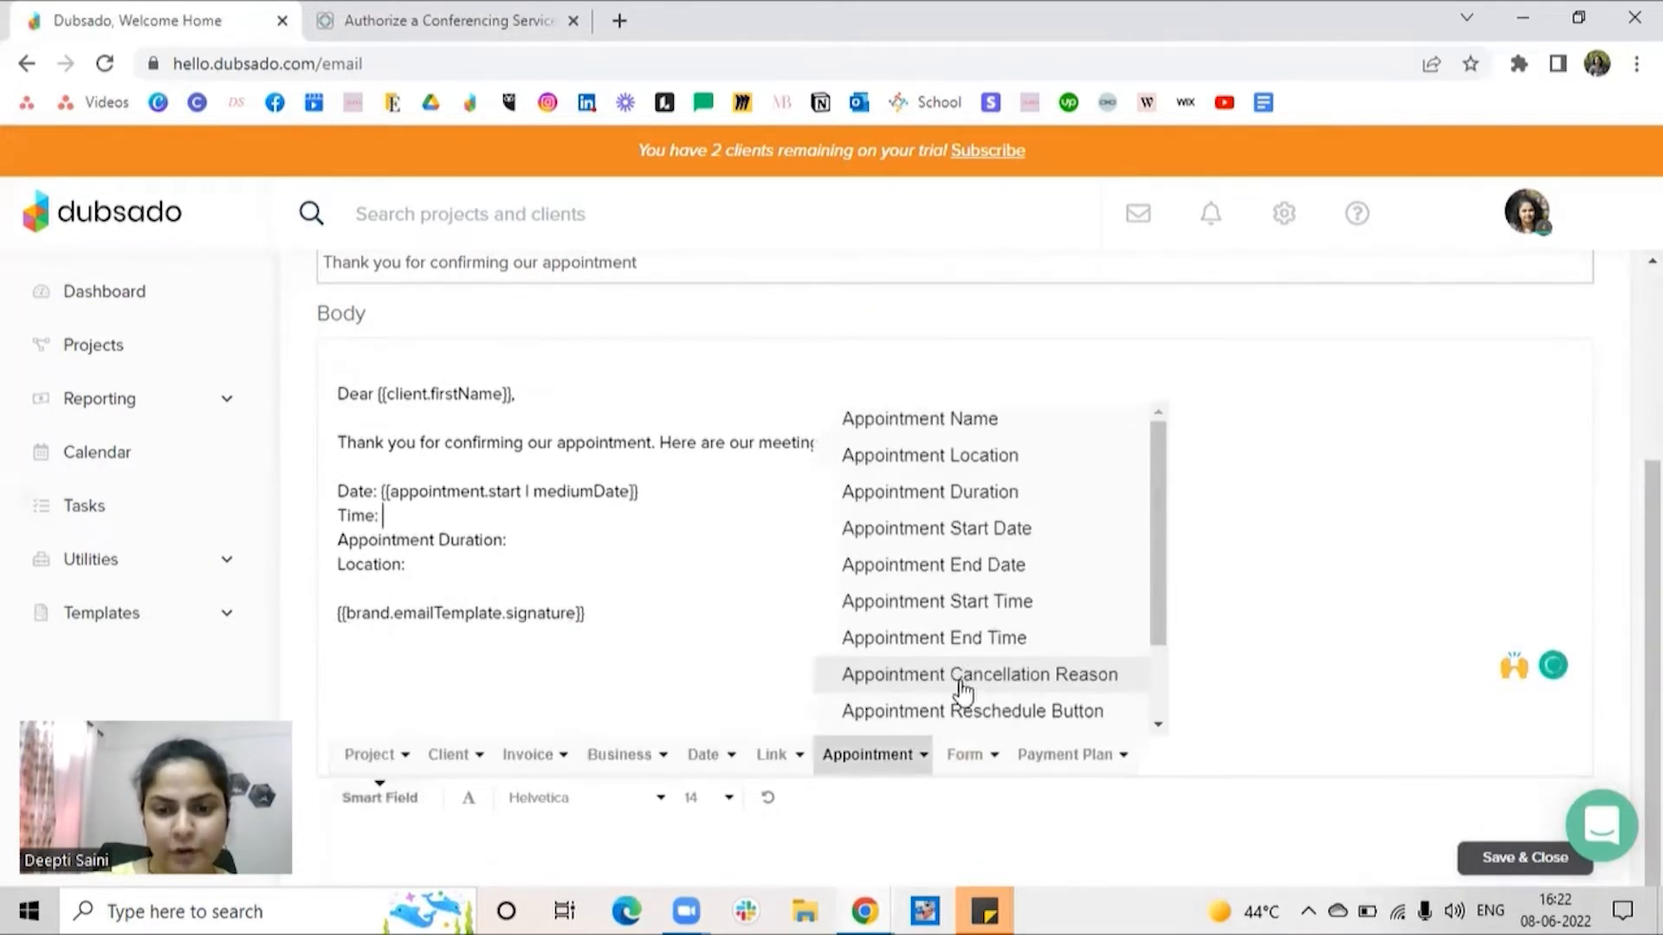
click(990, 603)
Step: Insert the Appointment Duration smart field after "Appointment Duration:" and the Appointment Location smart field after "Location:"
click(607, 541)
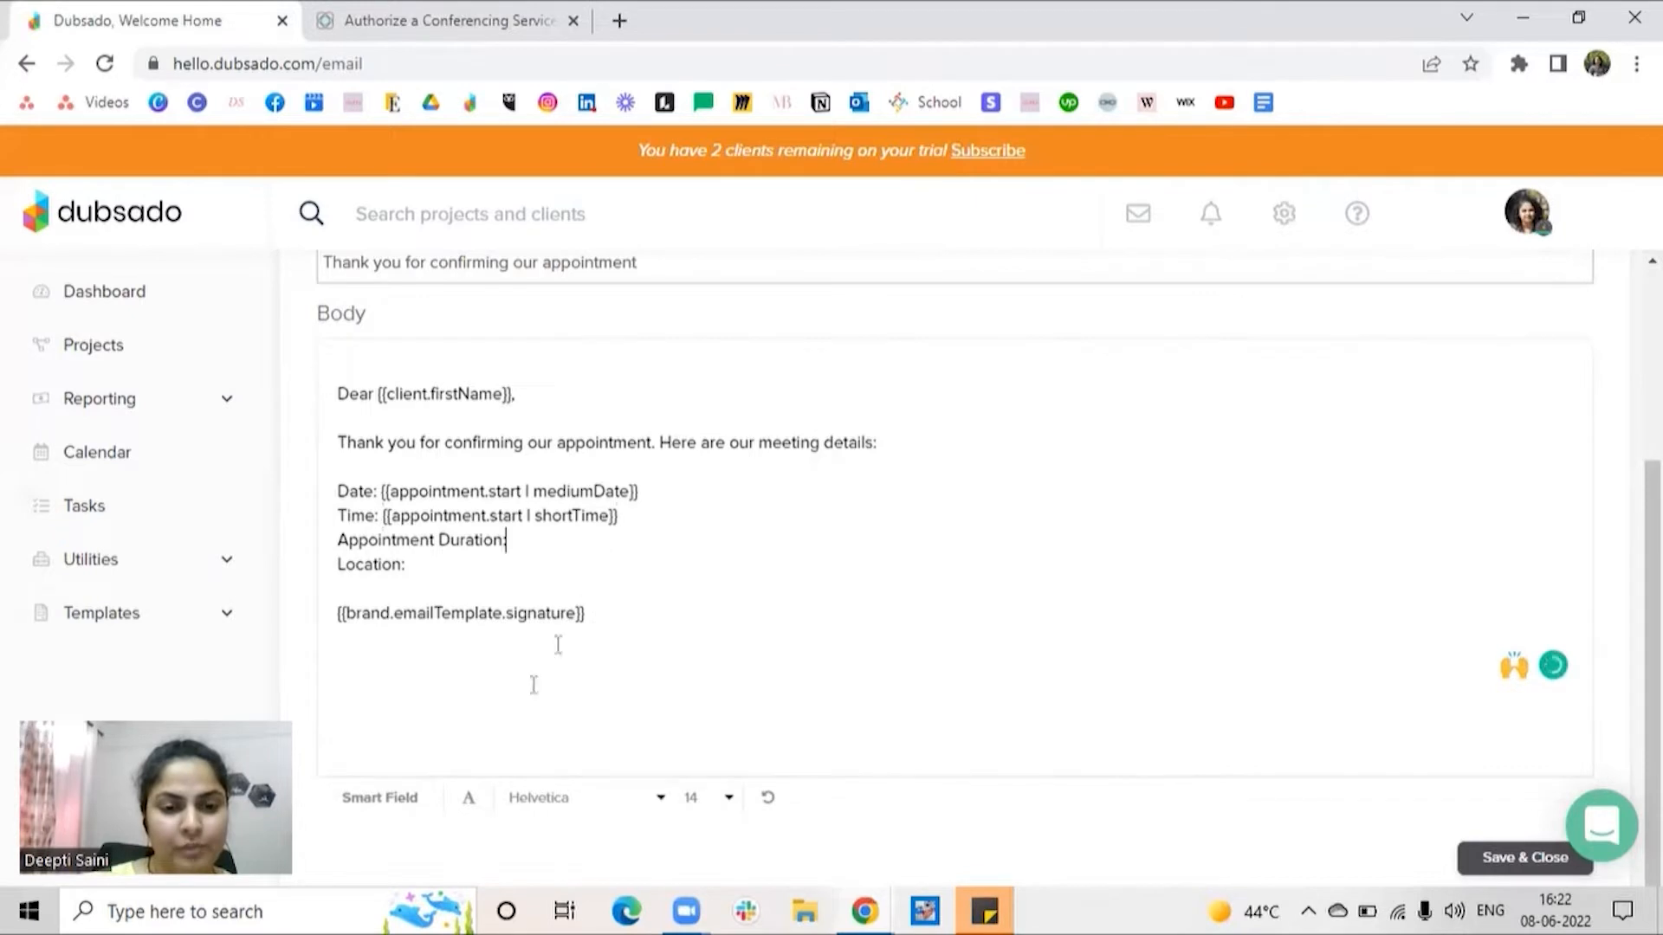
click(364, 801)
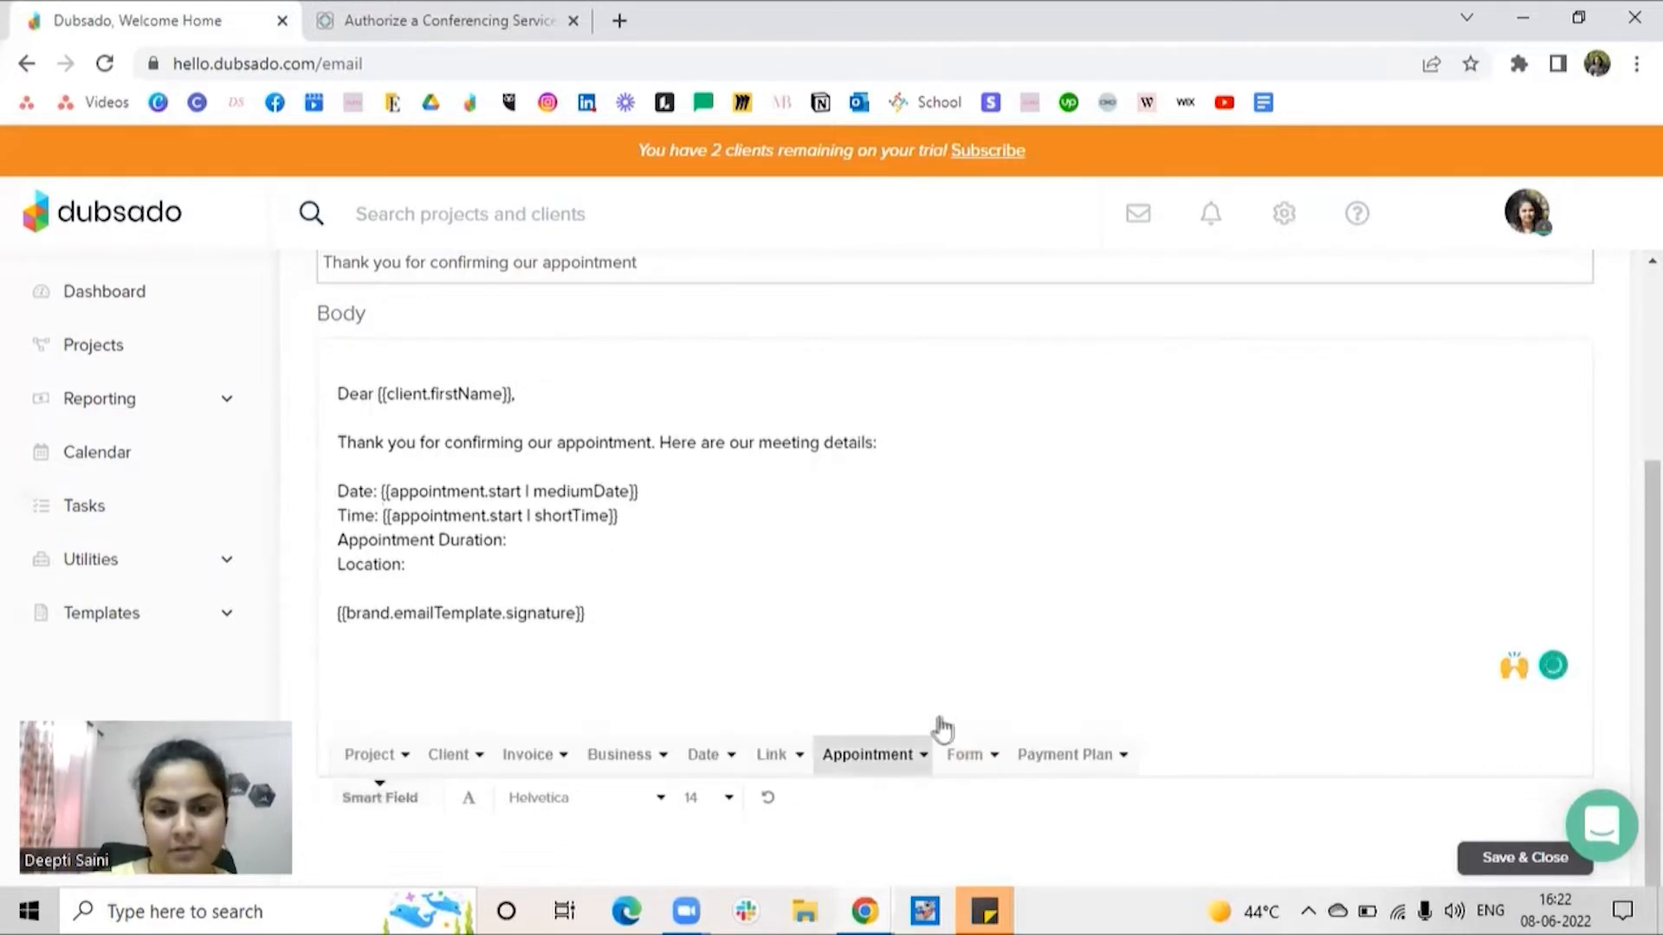
click(938, 723)
click(930, 491)
click(438, 564)
click(411, 792)
click(886, 761)
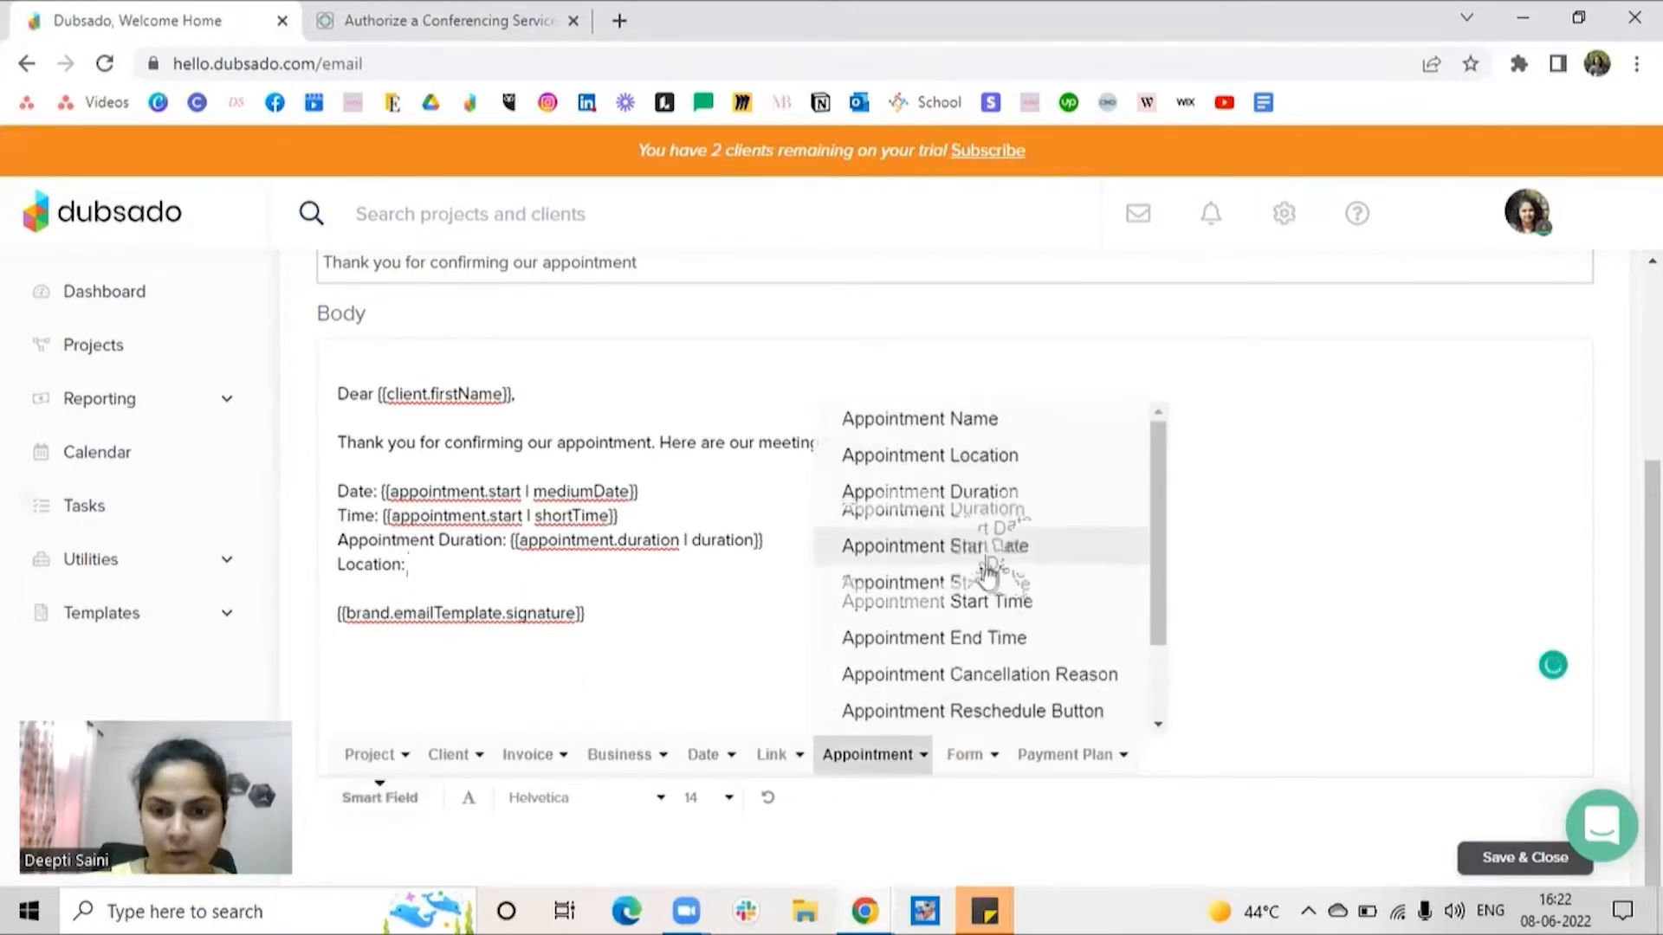
click(1028, 457)
Step: Add the closing lines "Wish you a great day ahead!" and "Regards," between the location line and the signature, and save the confirmation template
click(436, 465)
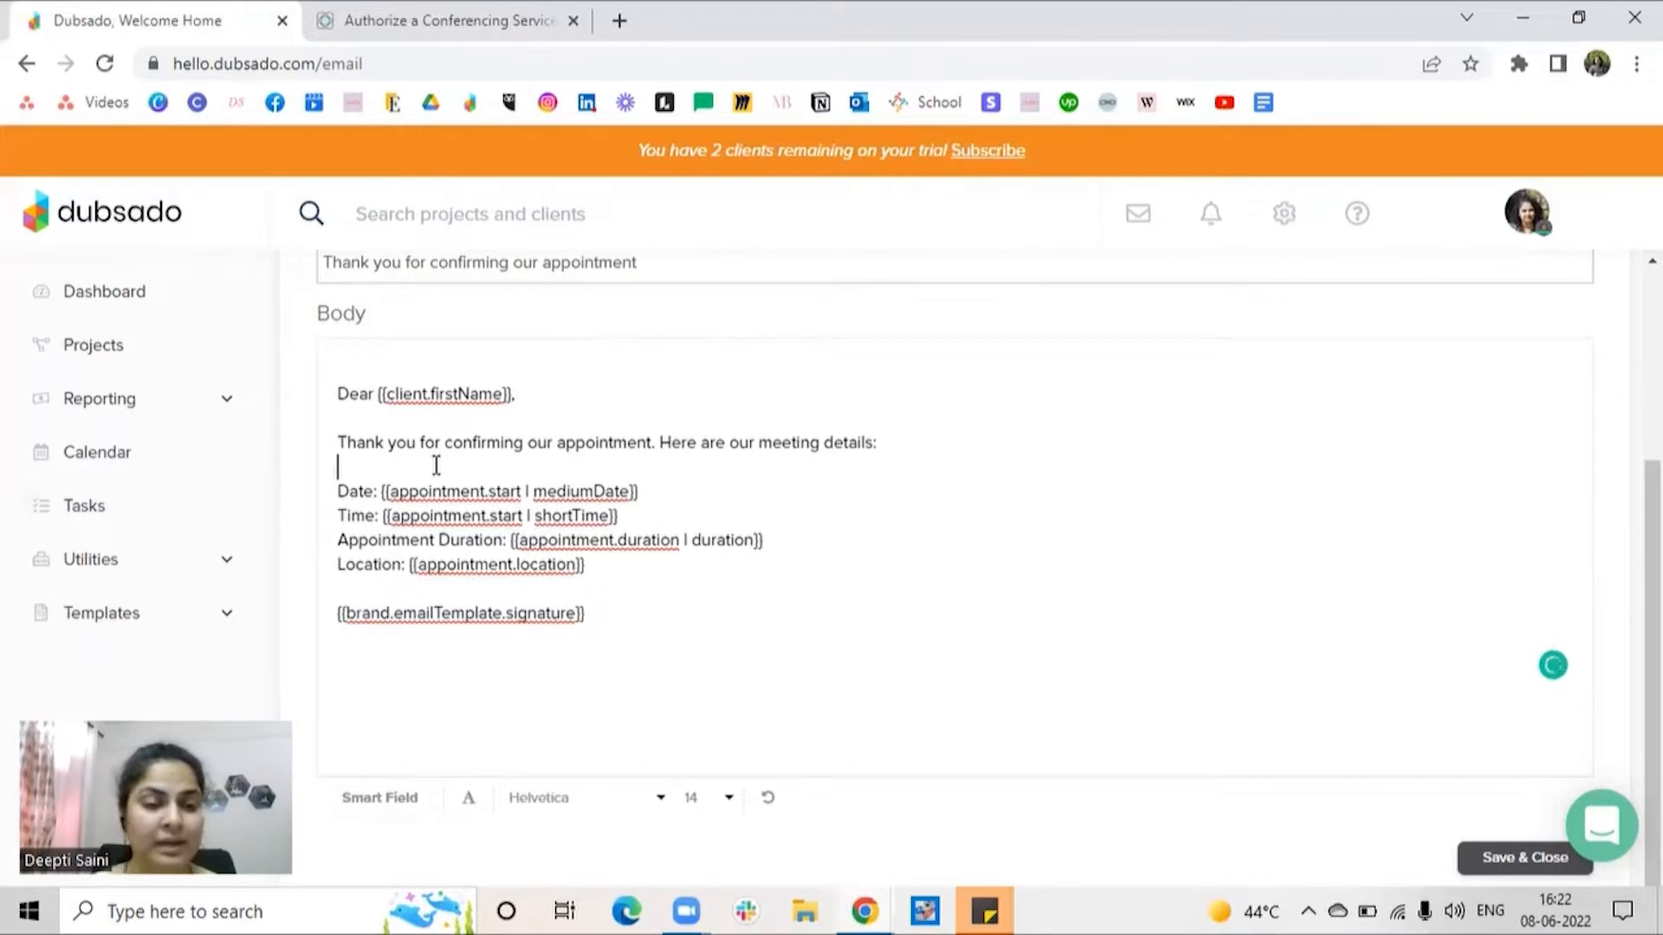
click(633, 585)
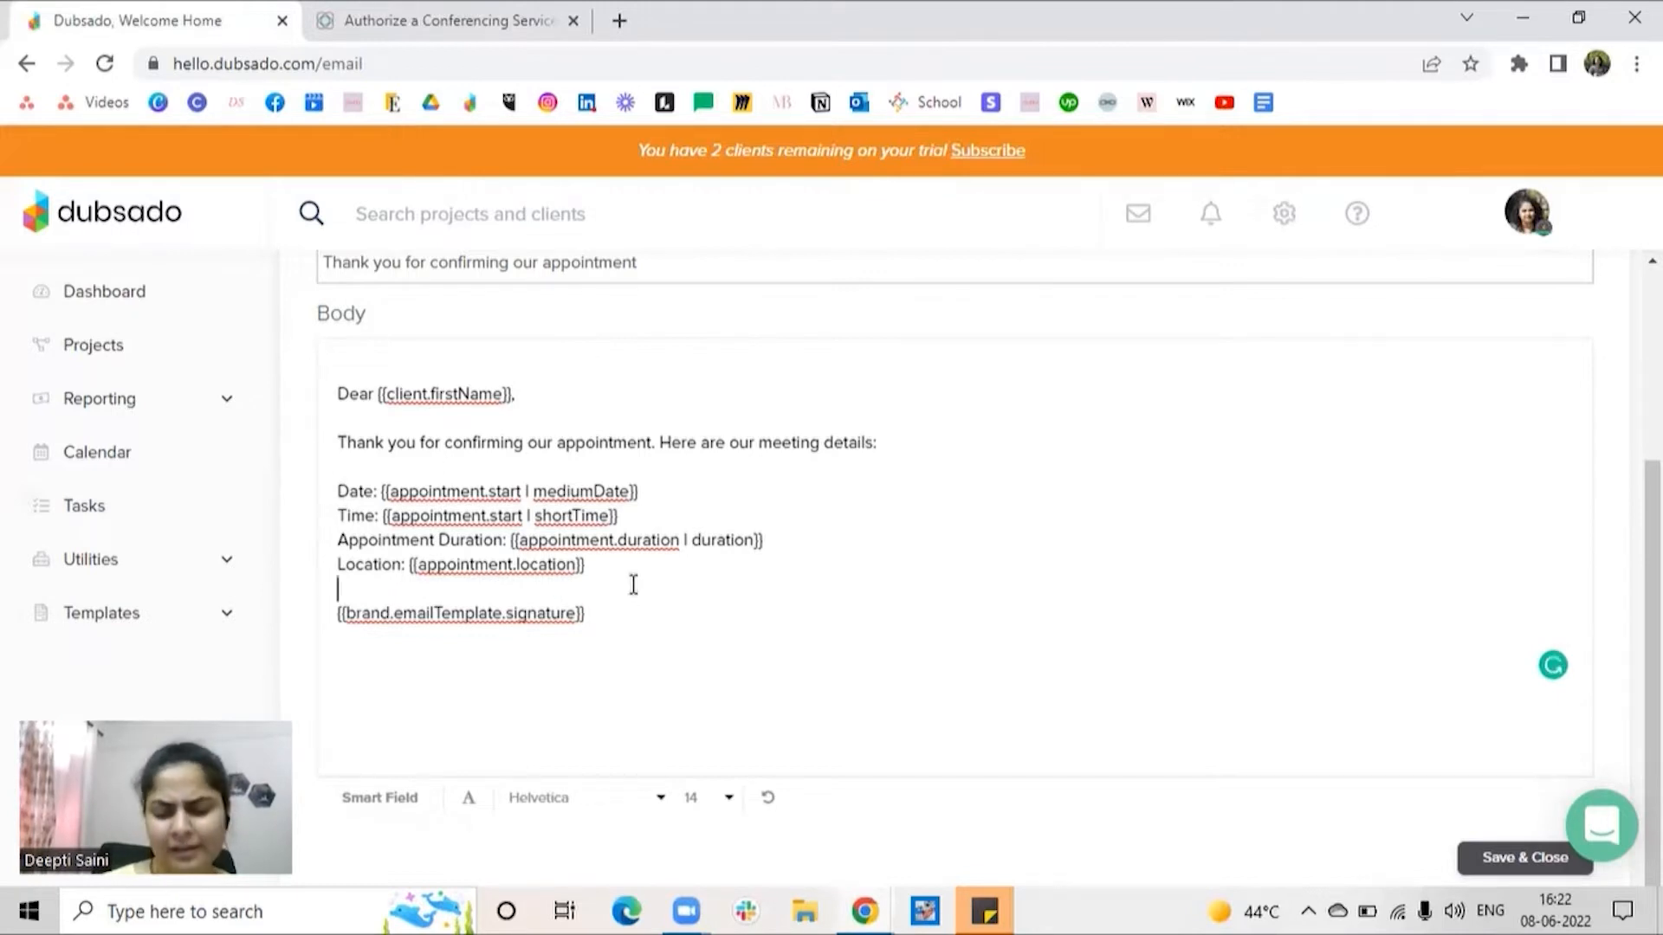
key(Return)
key(Return)
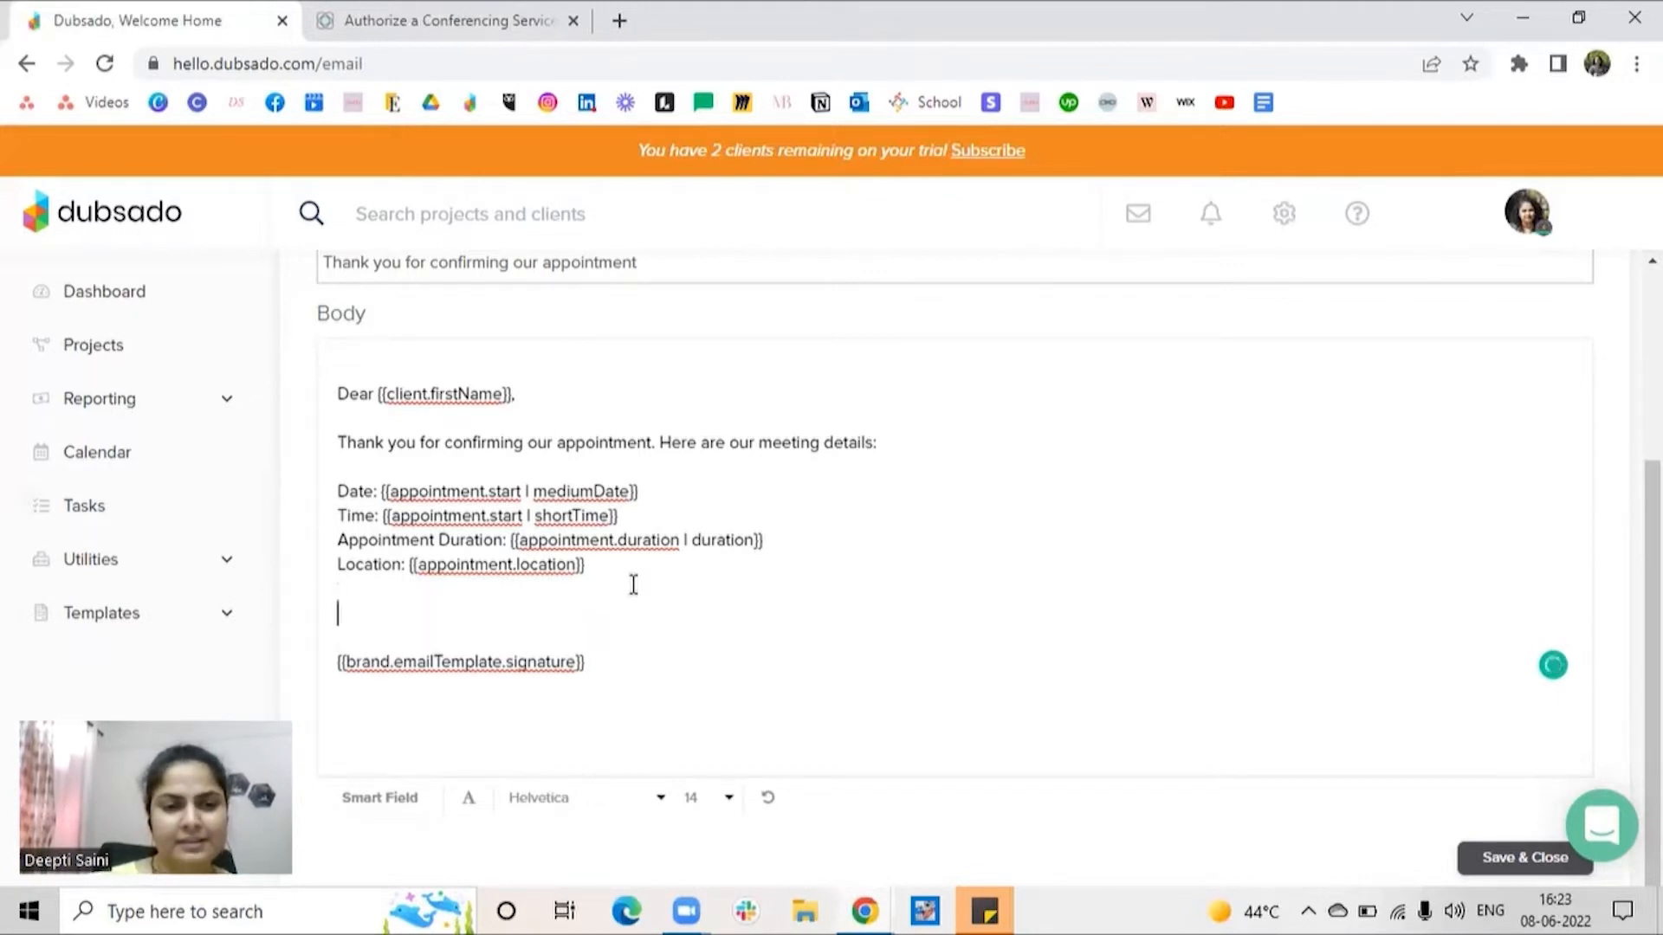
key(Return)
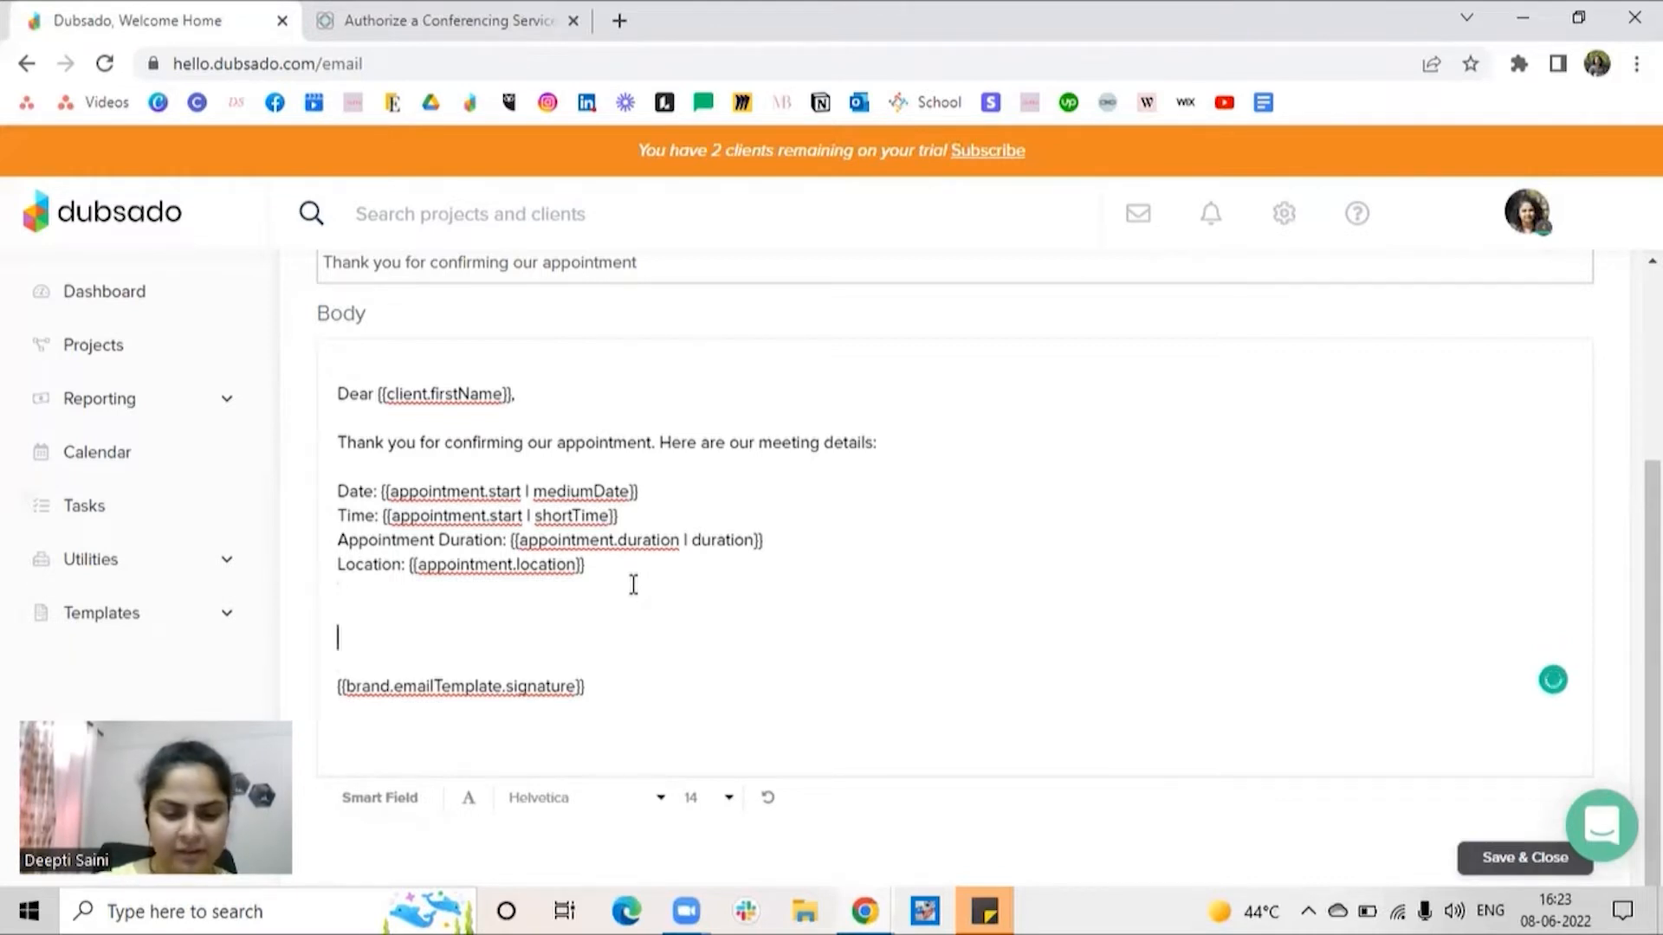
text(Wish you a great day ahead!)
key(Return)
key(Return)
text(Regards,)
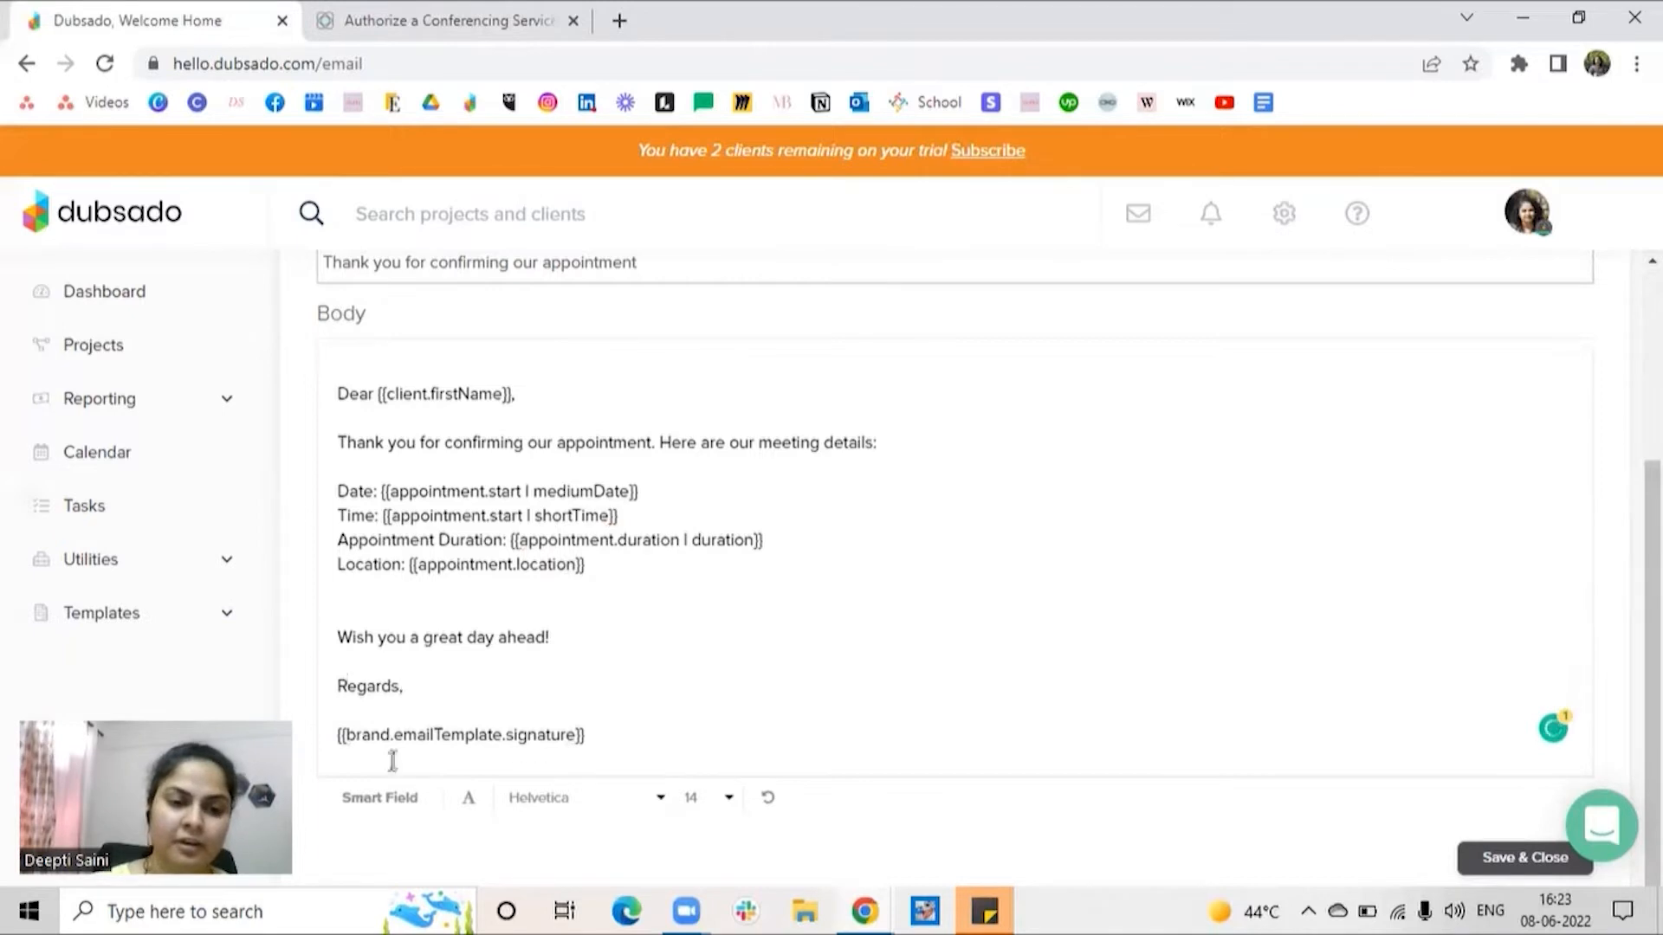
scroll(692, 603, up, 1)
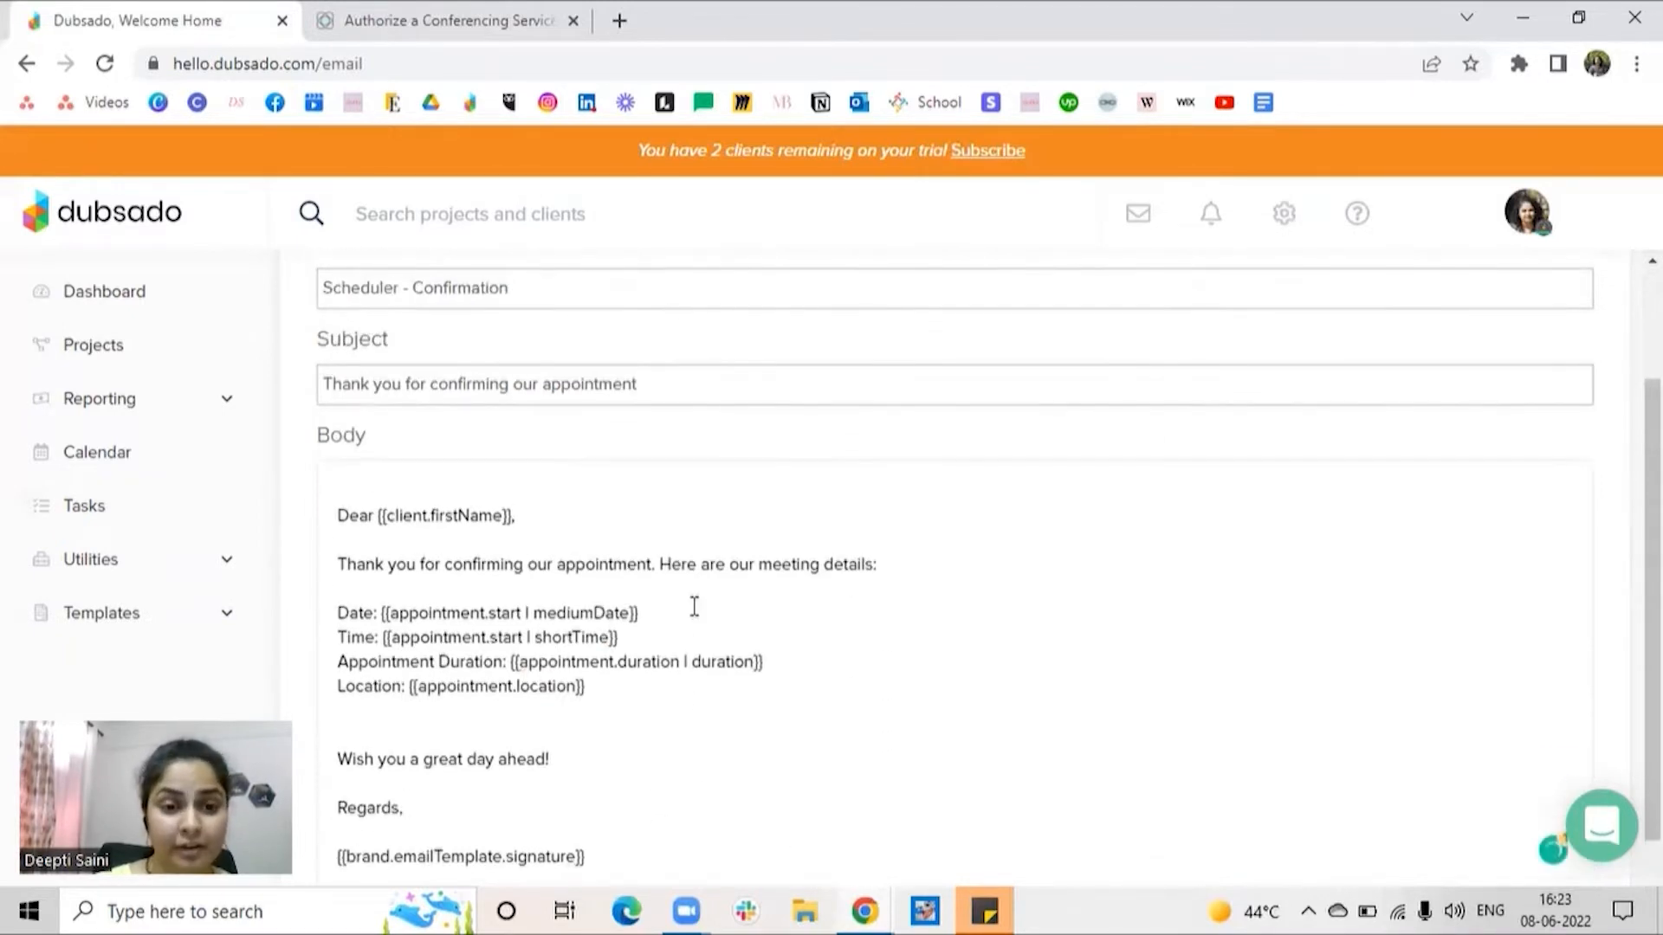
scroll(702, 590, down, 1)
scroll(538, 501, up, 1)
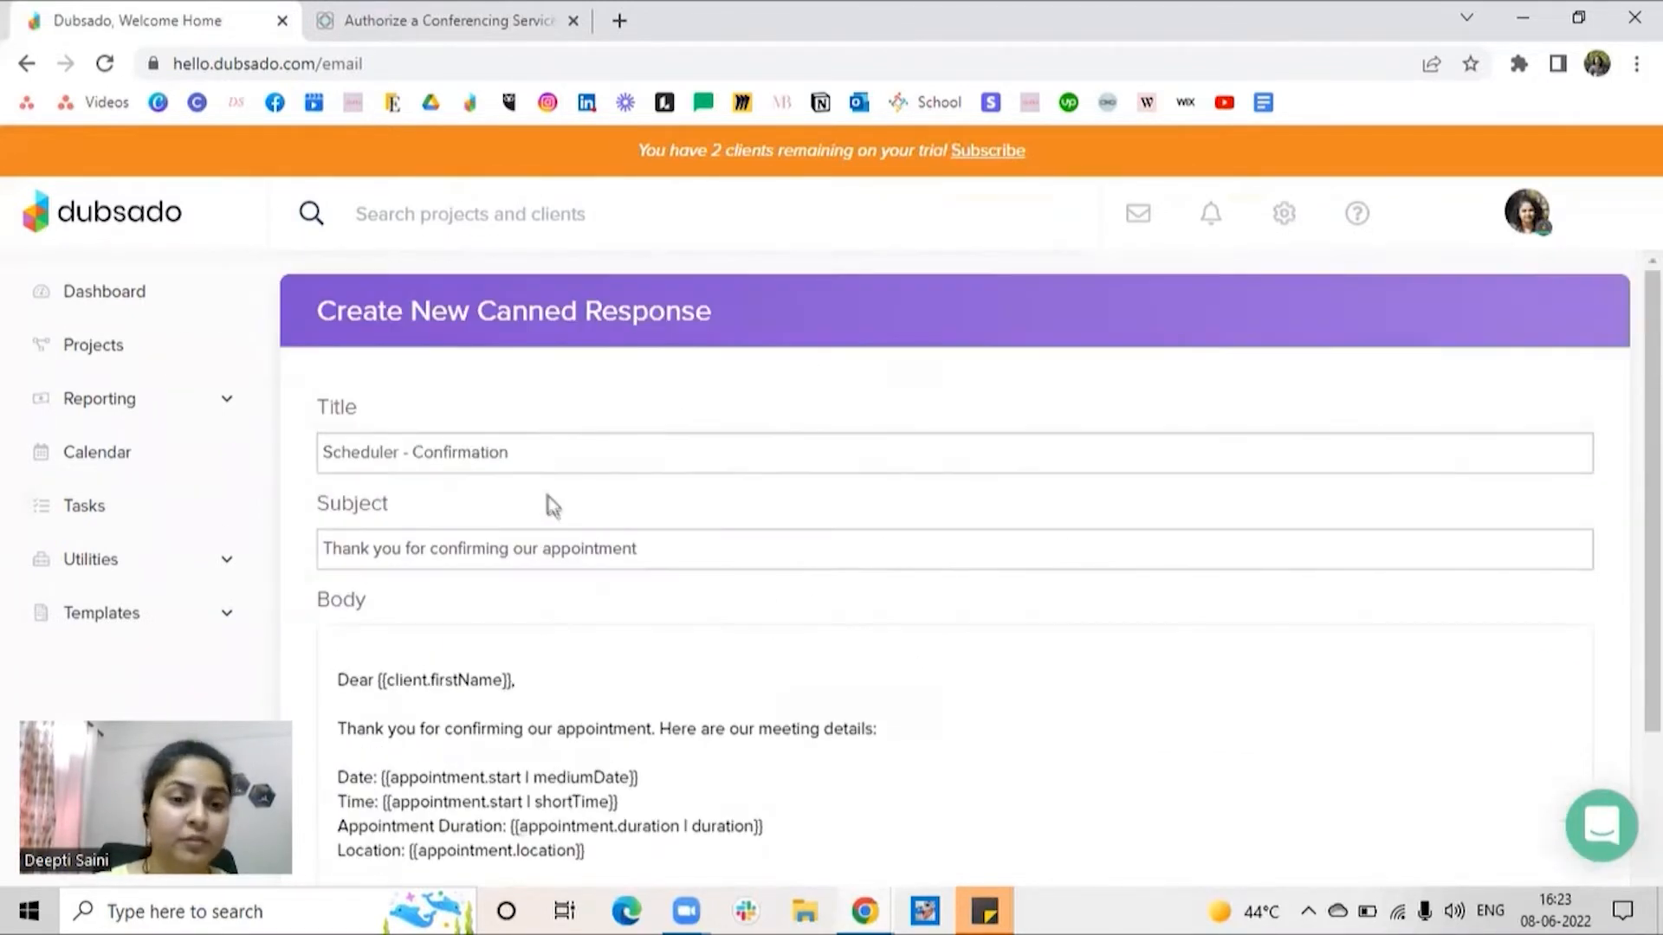
scroll(909, 646, down, 1)
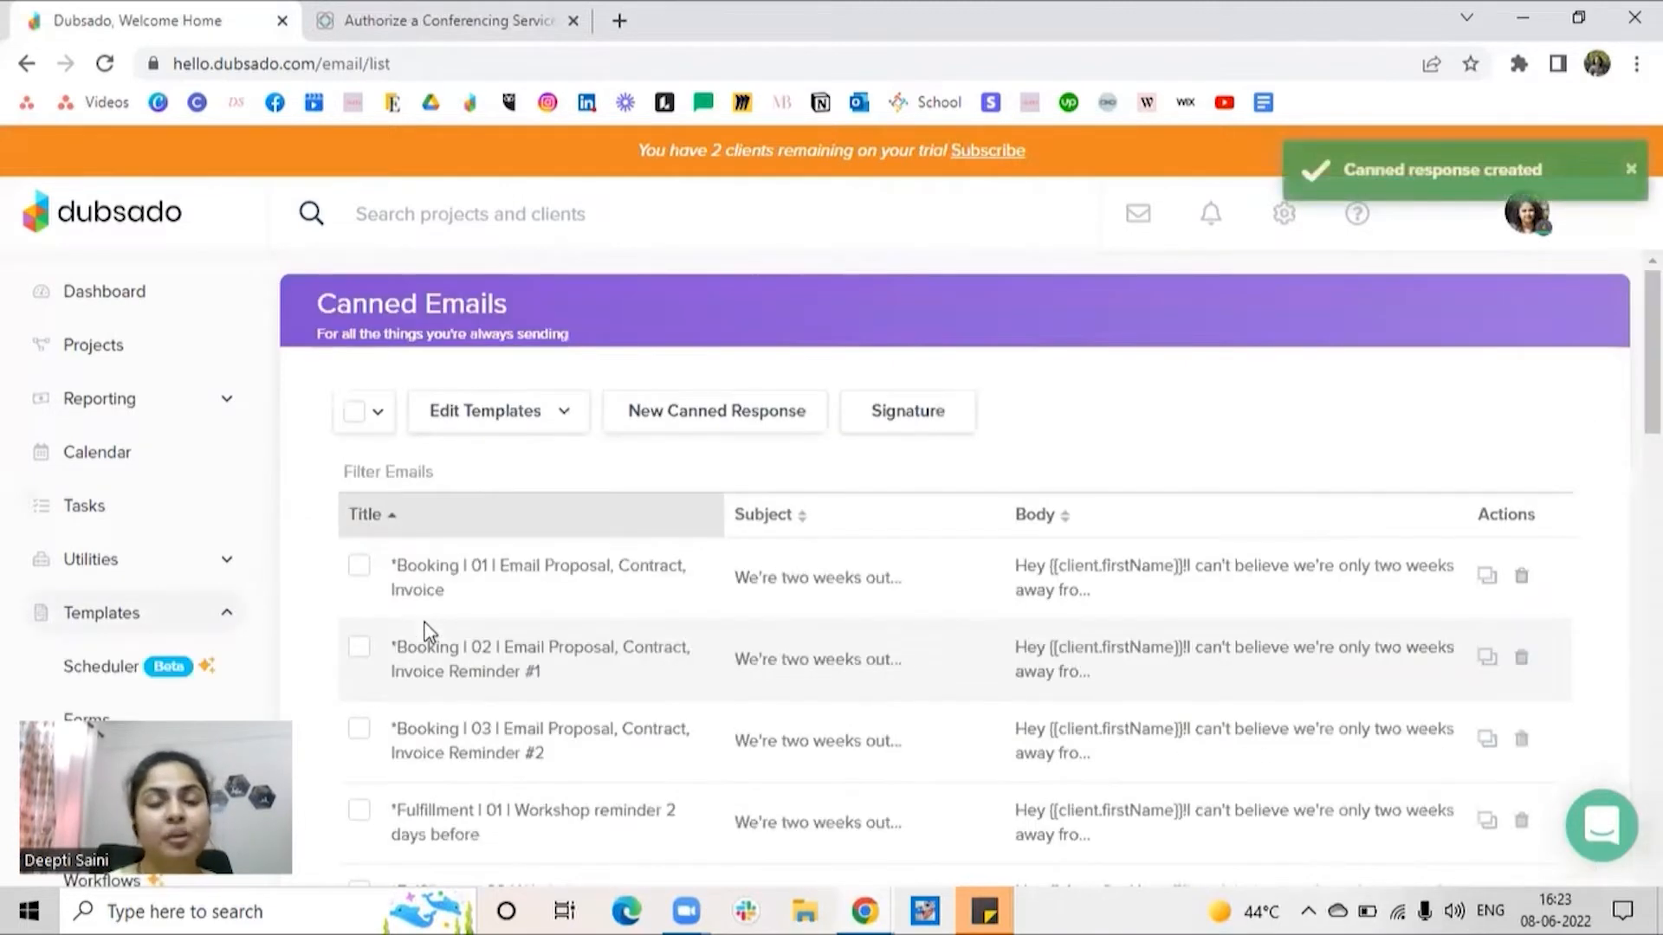
Step: Open the "Scheduler - Appointment Reminder" canned email and review its subject, appointment smart fields, and reschedule and cancel button fields
scroll(594, 661, down, 15)
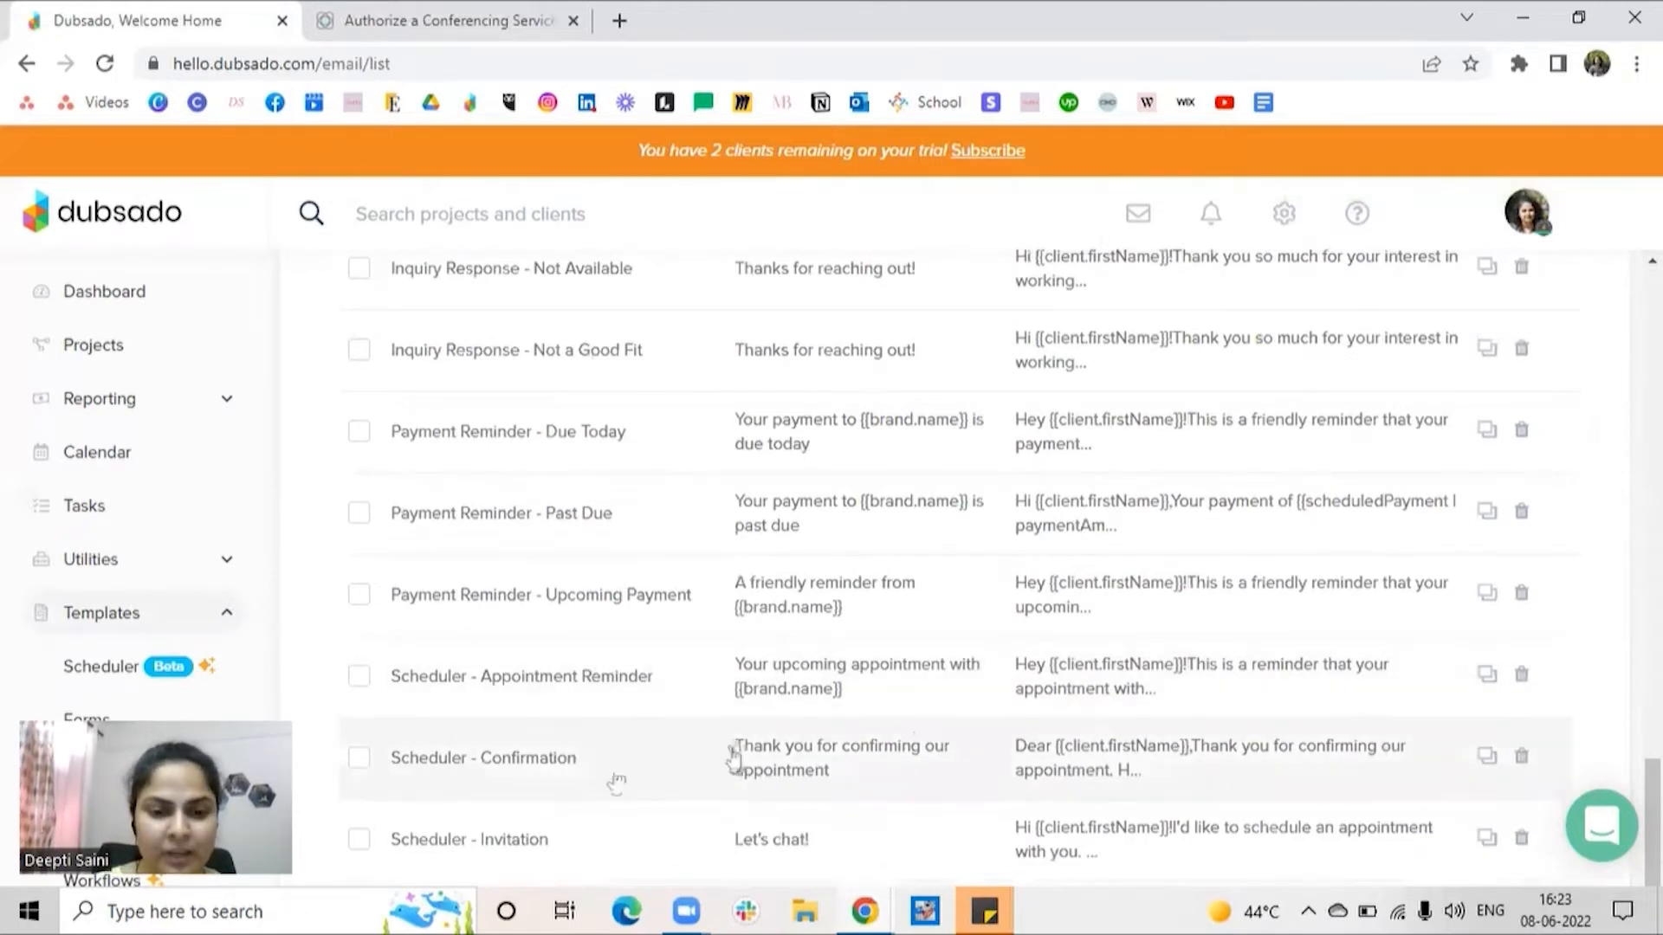
click(1113, 689)
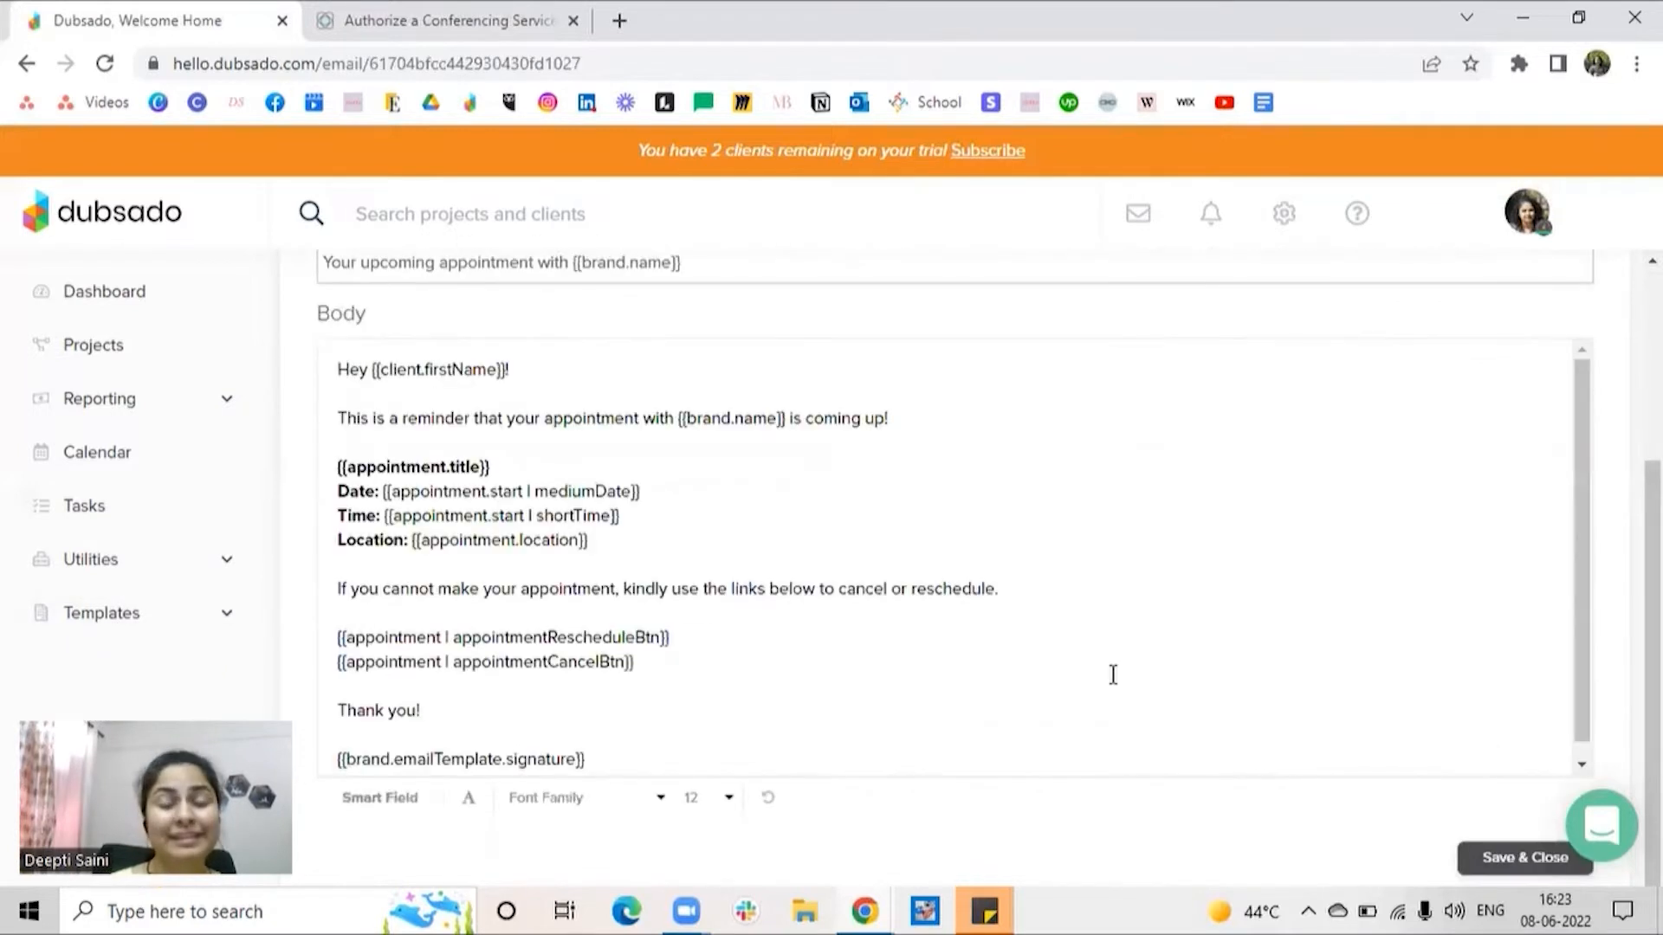
scroll(895, 573, up, 2)
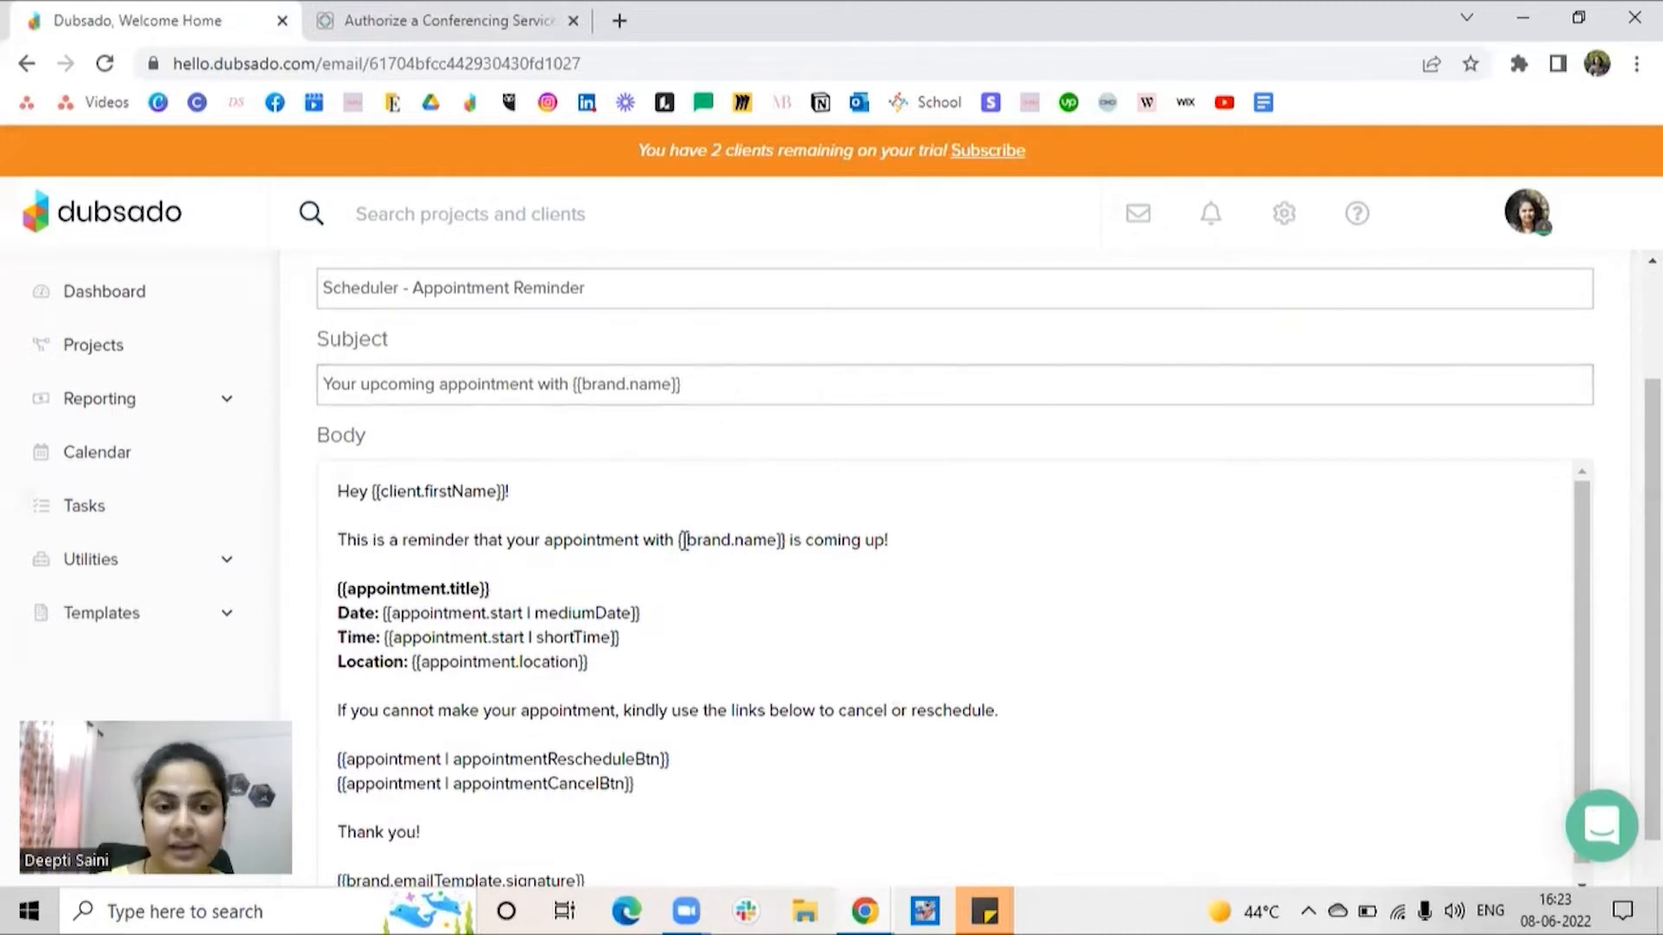
scroll(407, 433, down, 2)
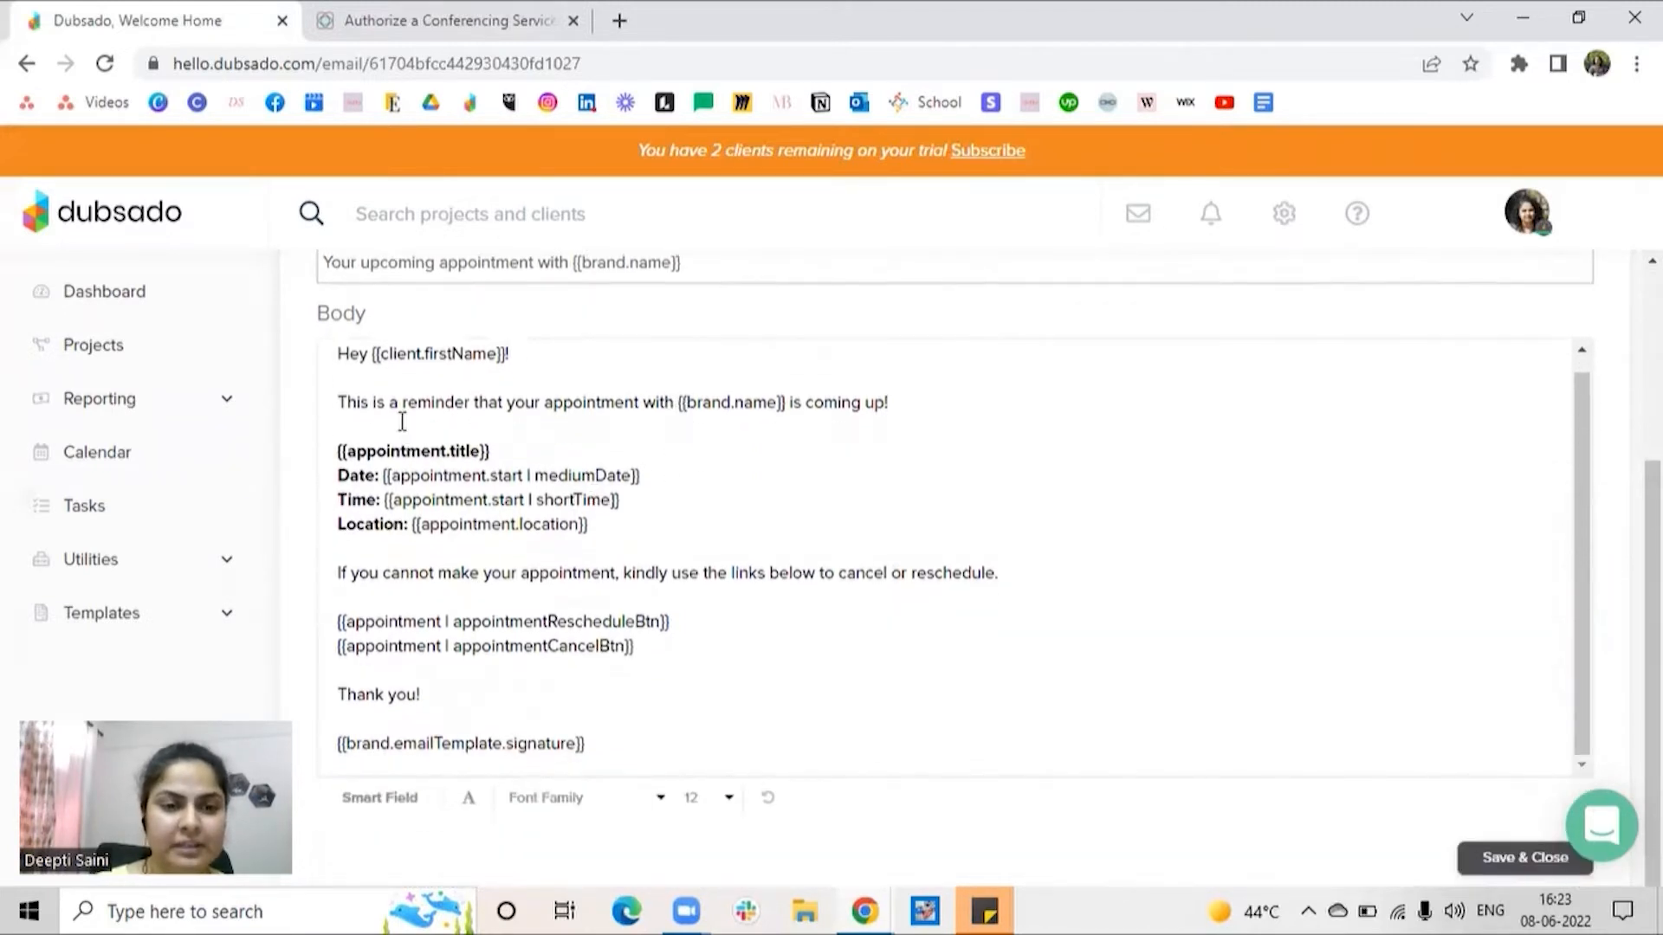
scroll(679, 456, up, 1)
scroll(762, 371, up, 3)
scroll(671, 473, down, 3)
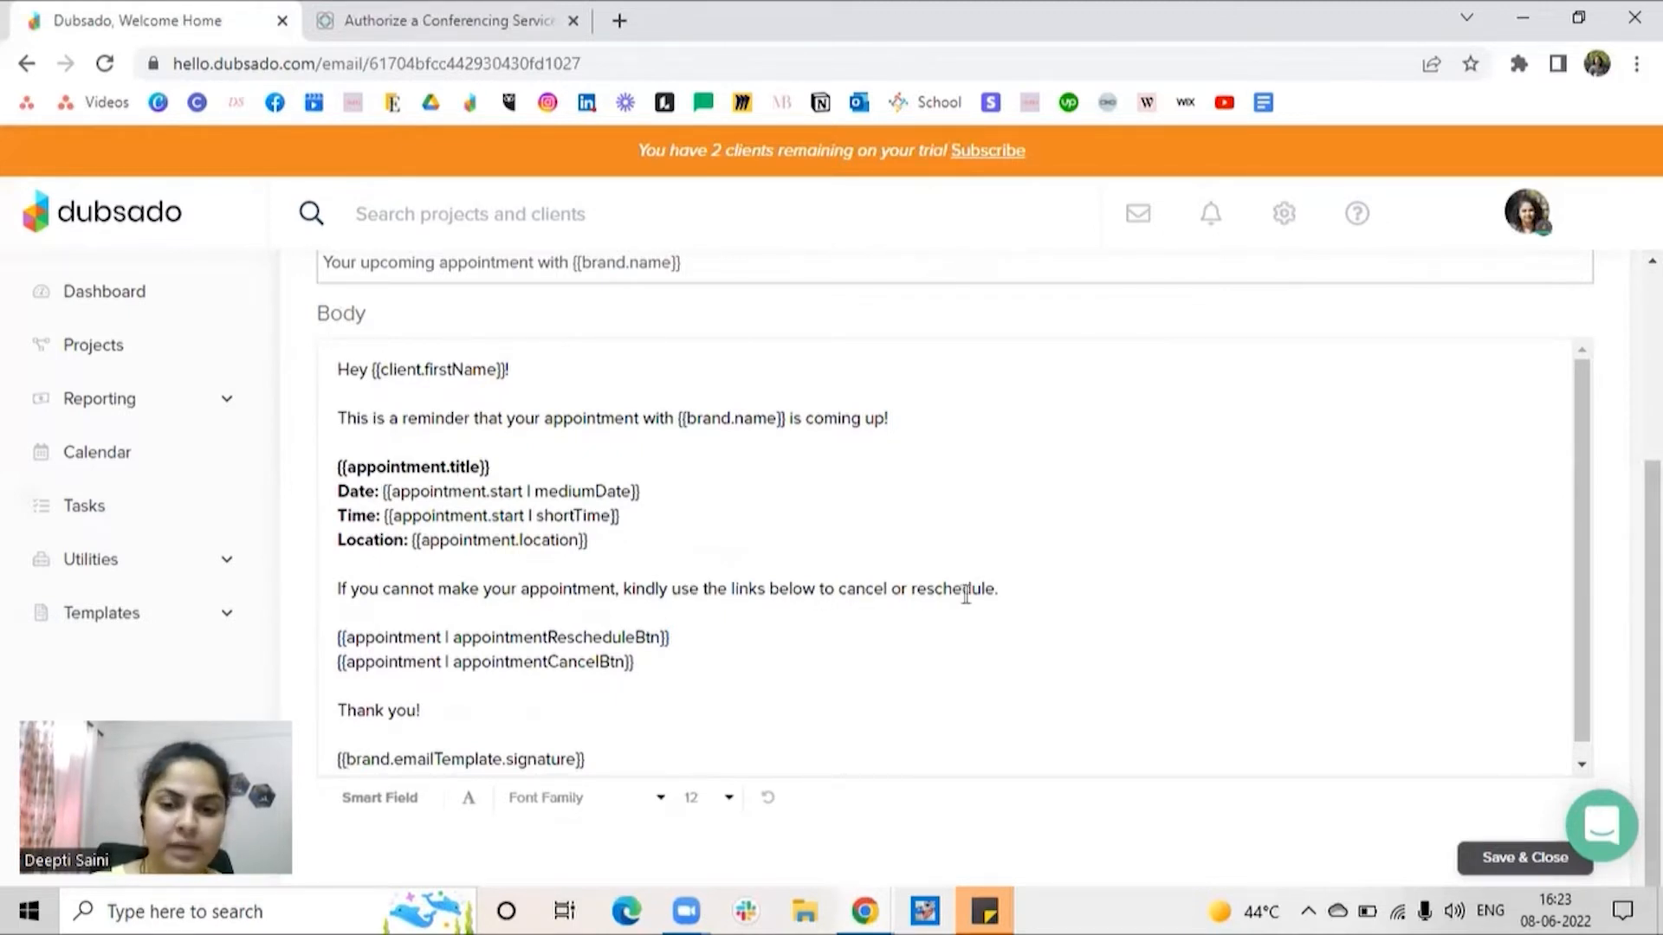
scroll(614, 622, down, 1)
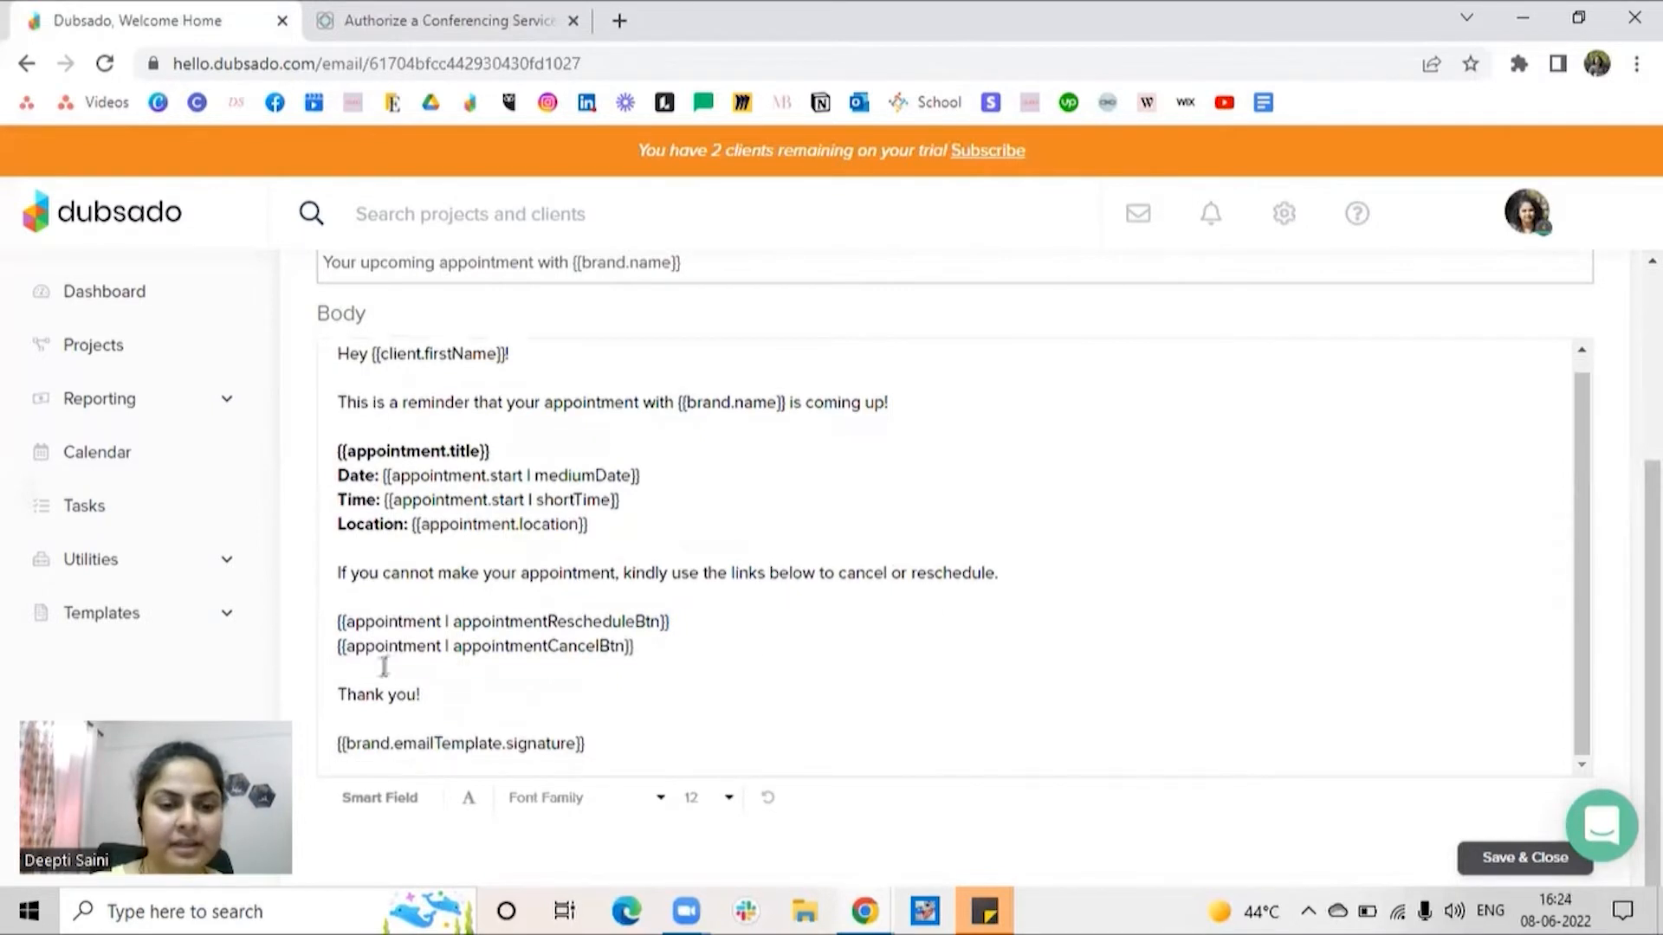
Step: Add a blank line between the cancel button field and "Thank you!" in the appointment reminder body
click(365, 675)
key(Return)
scroll(817, 580, down, 1)
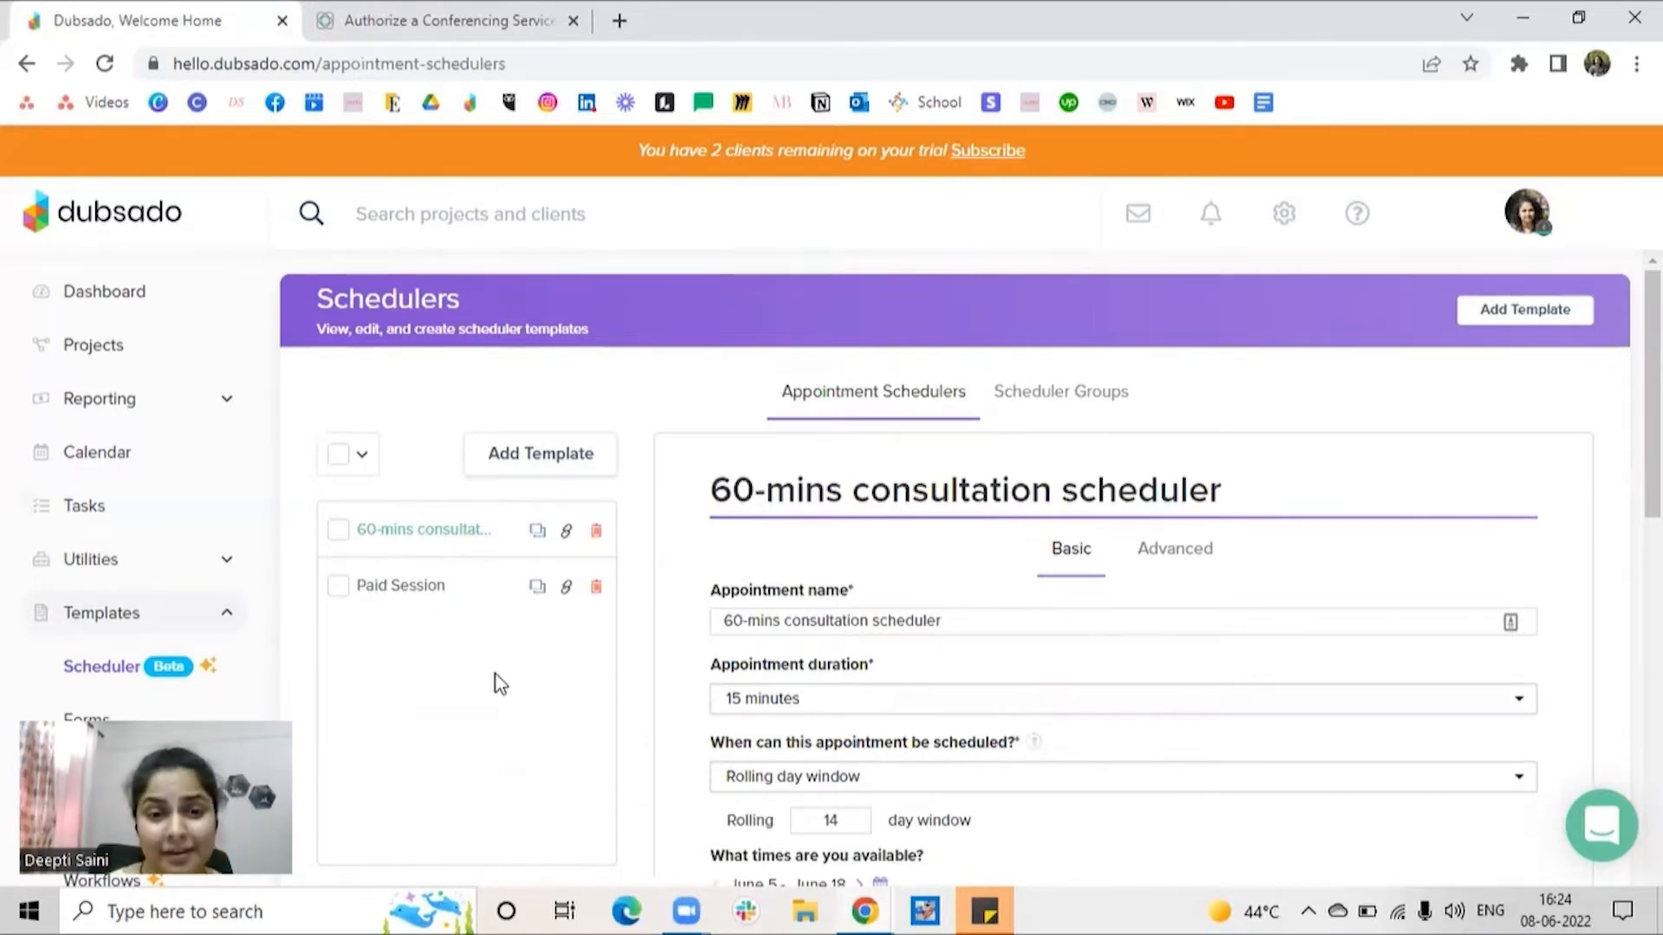
Step: Create a new scheduler template named "Discovery Call with", the host's first name and "- Dubsado Pro", with a duration of 30 minutes
click(530, 470)
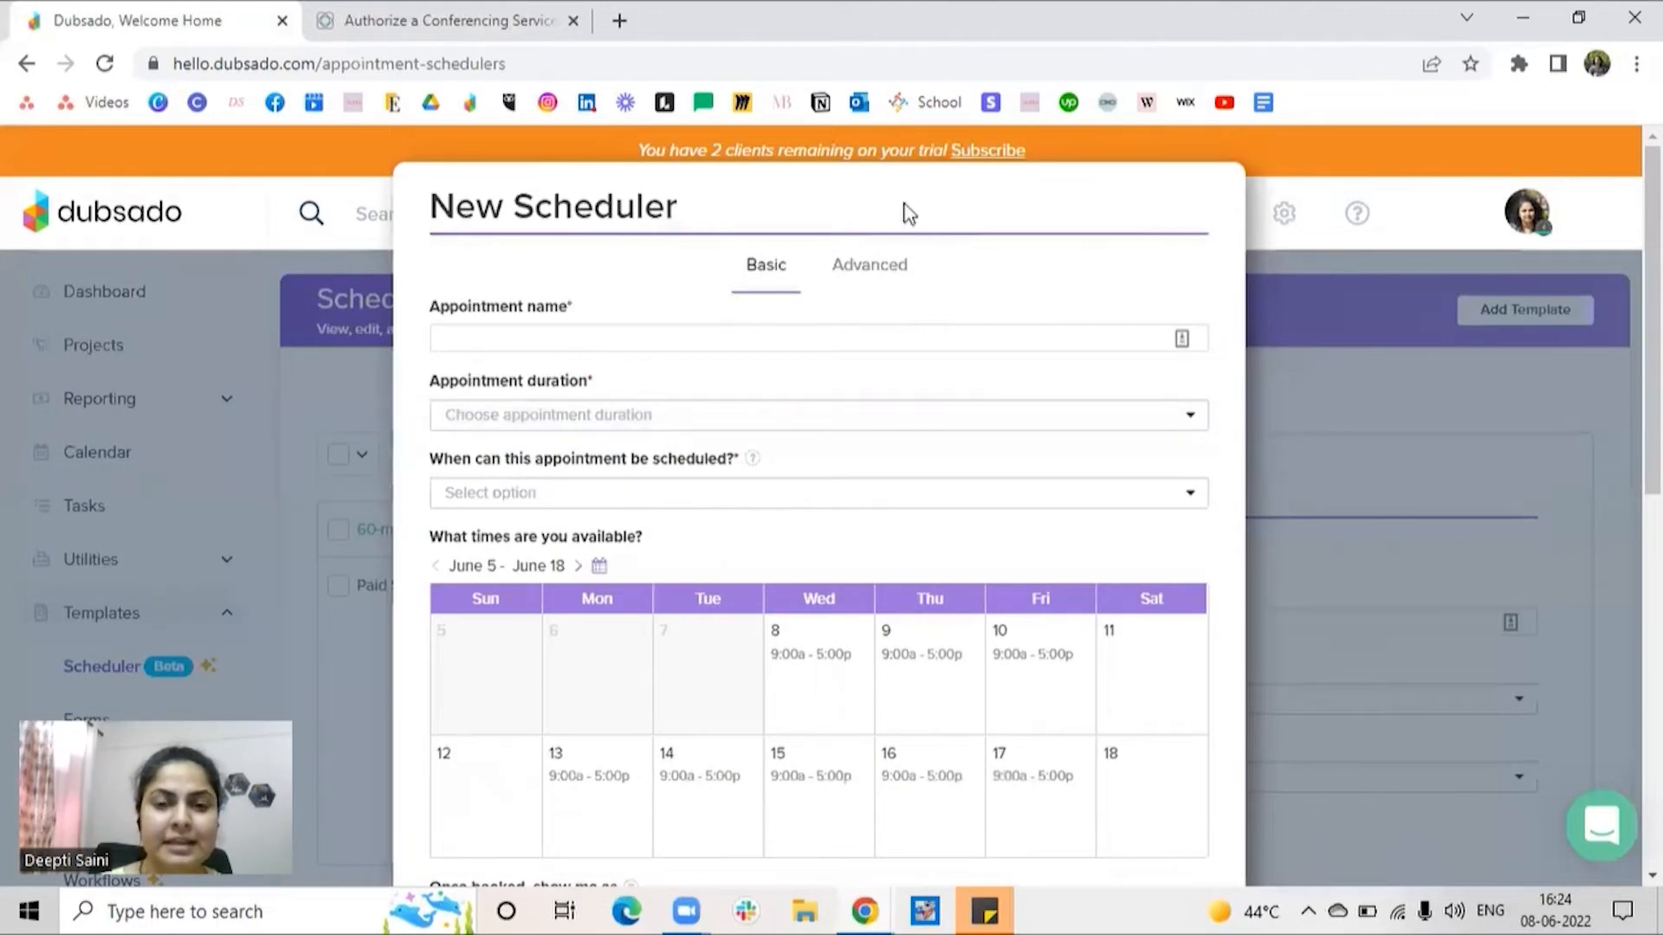
click(565, 336)
text(Discovery )
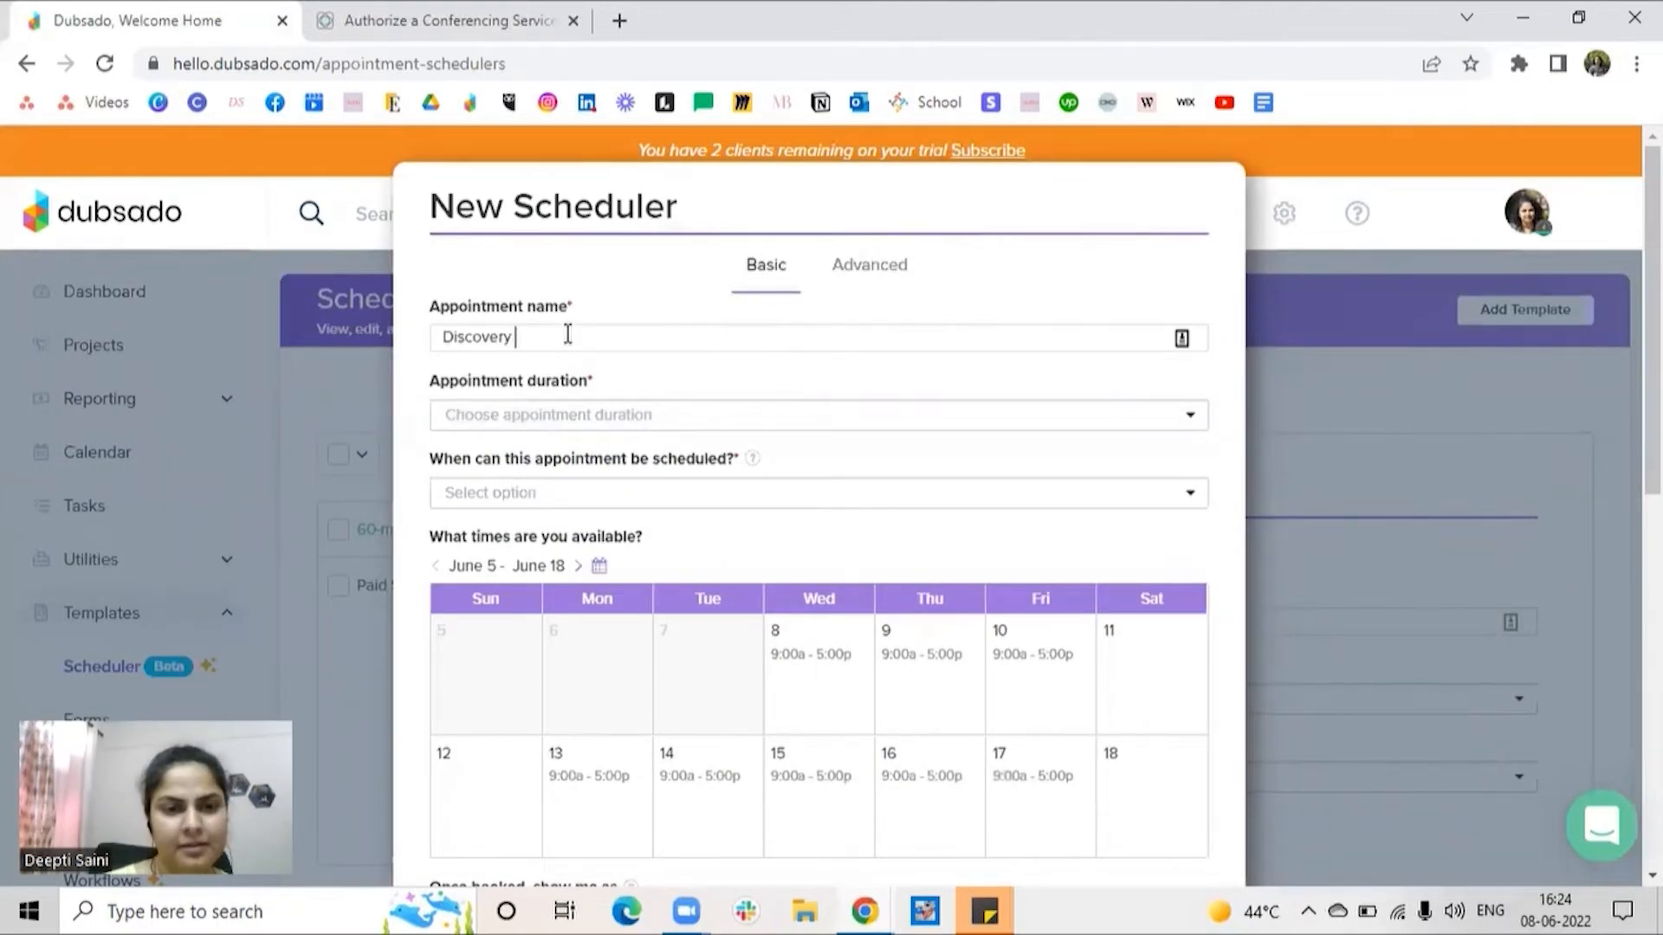
text(Call with De)
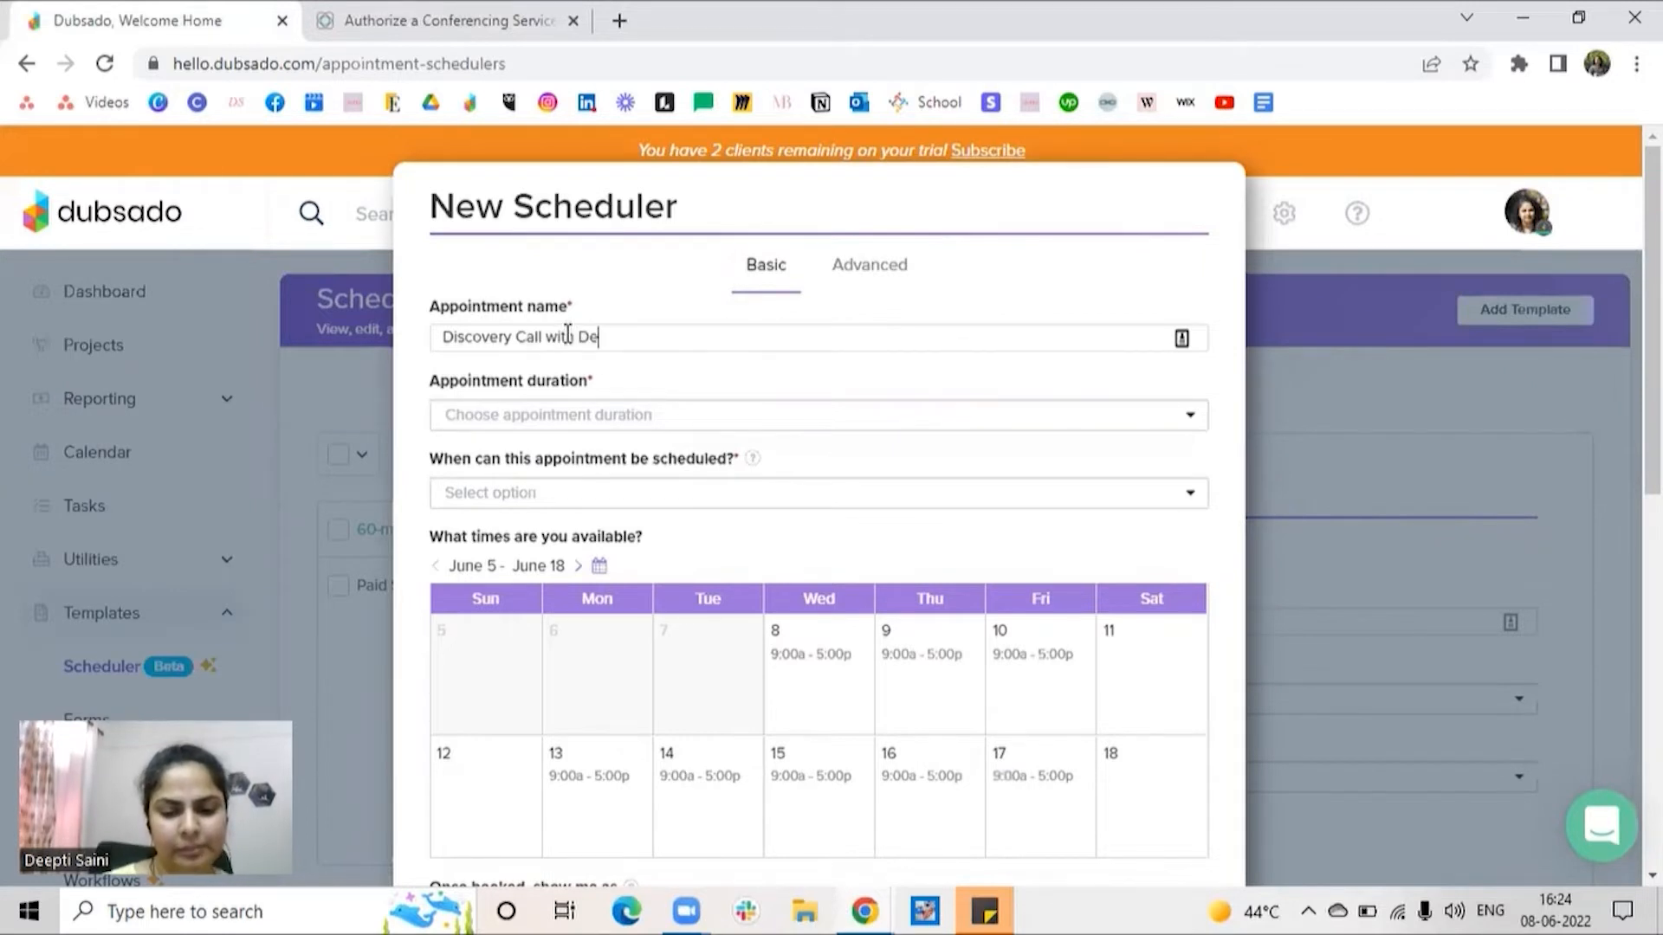
text(epti - Dubsado Pro)
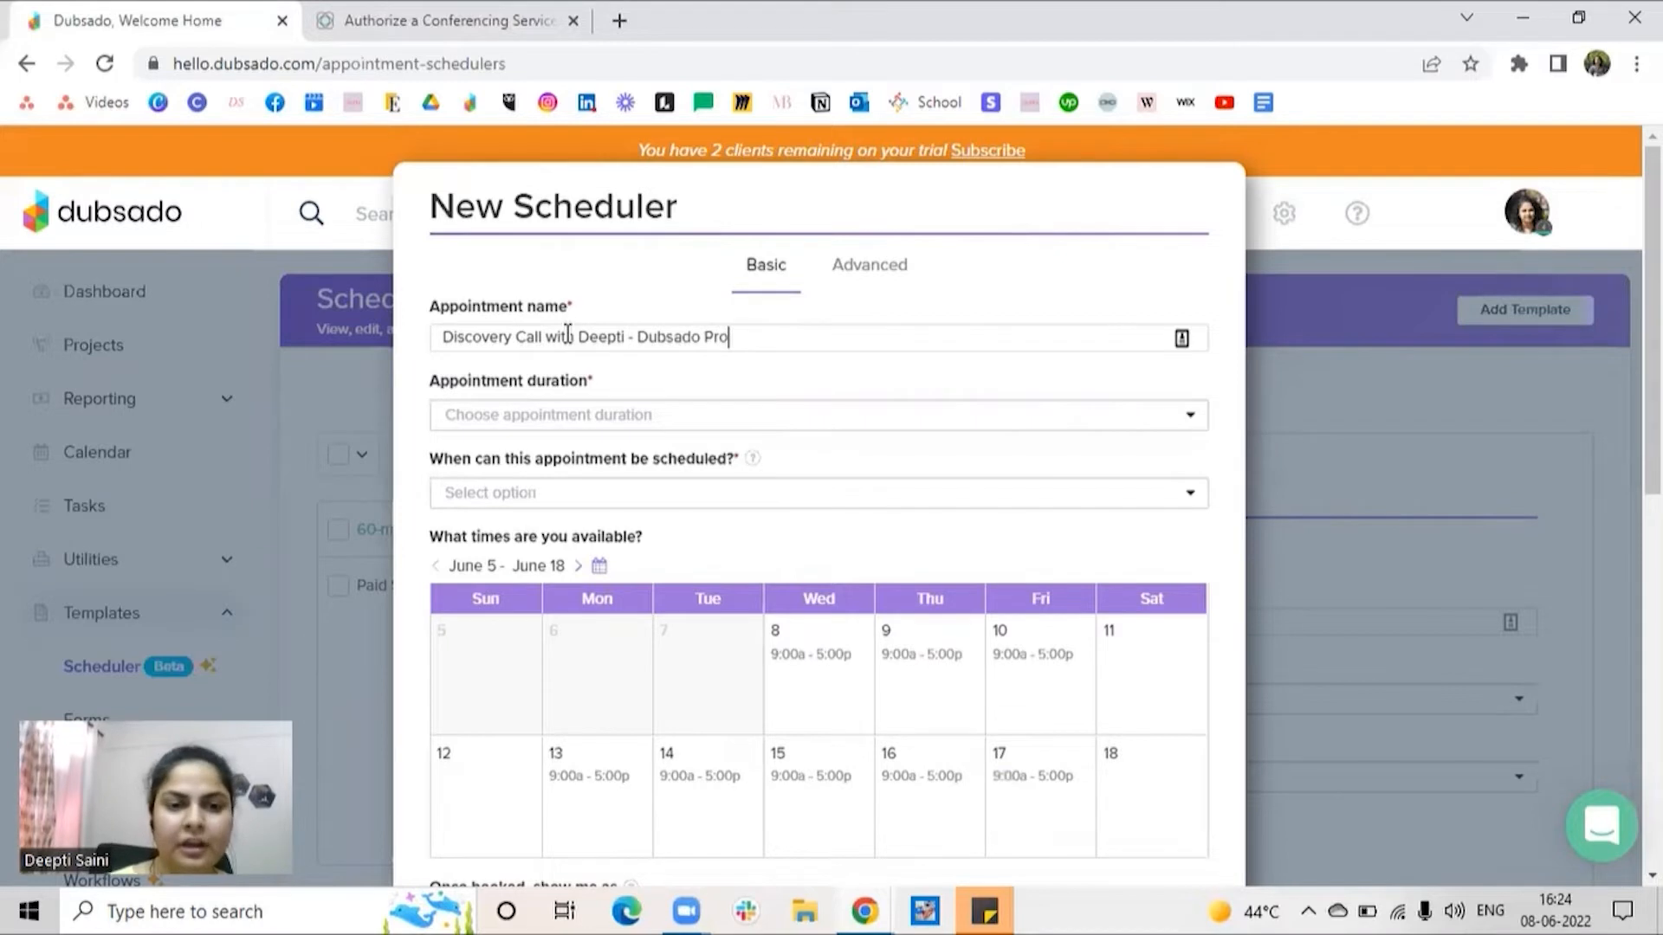
click(548, 416)
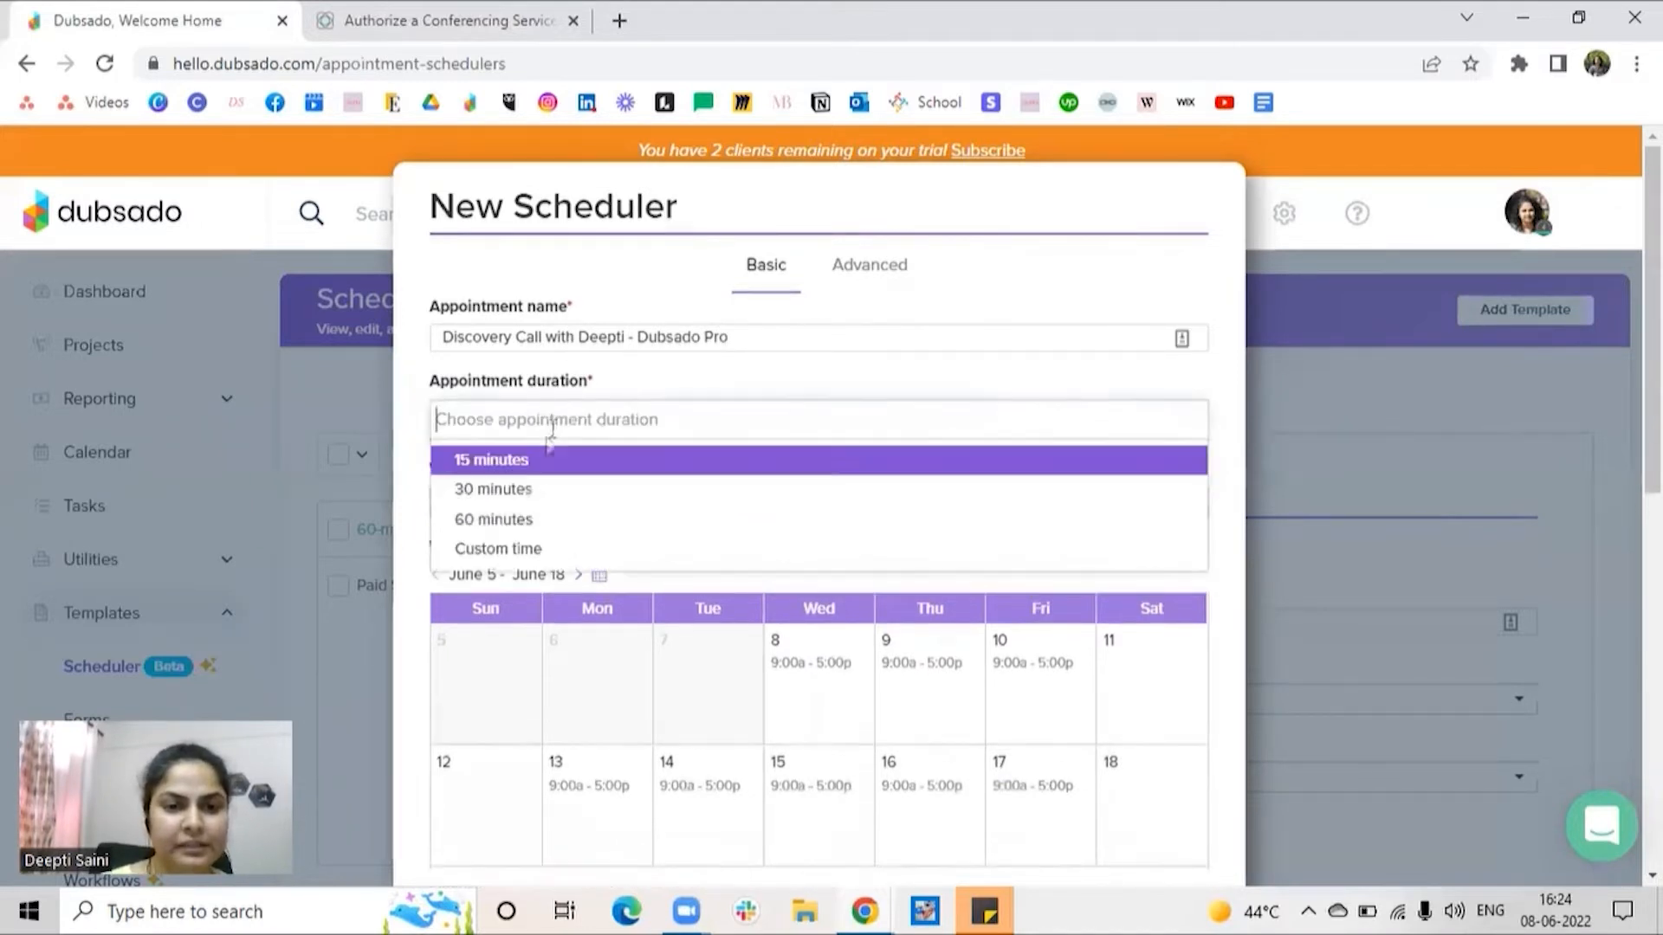
click(535, 488)
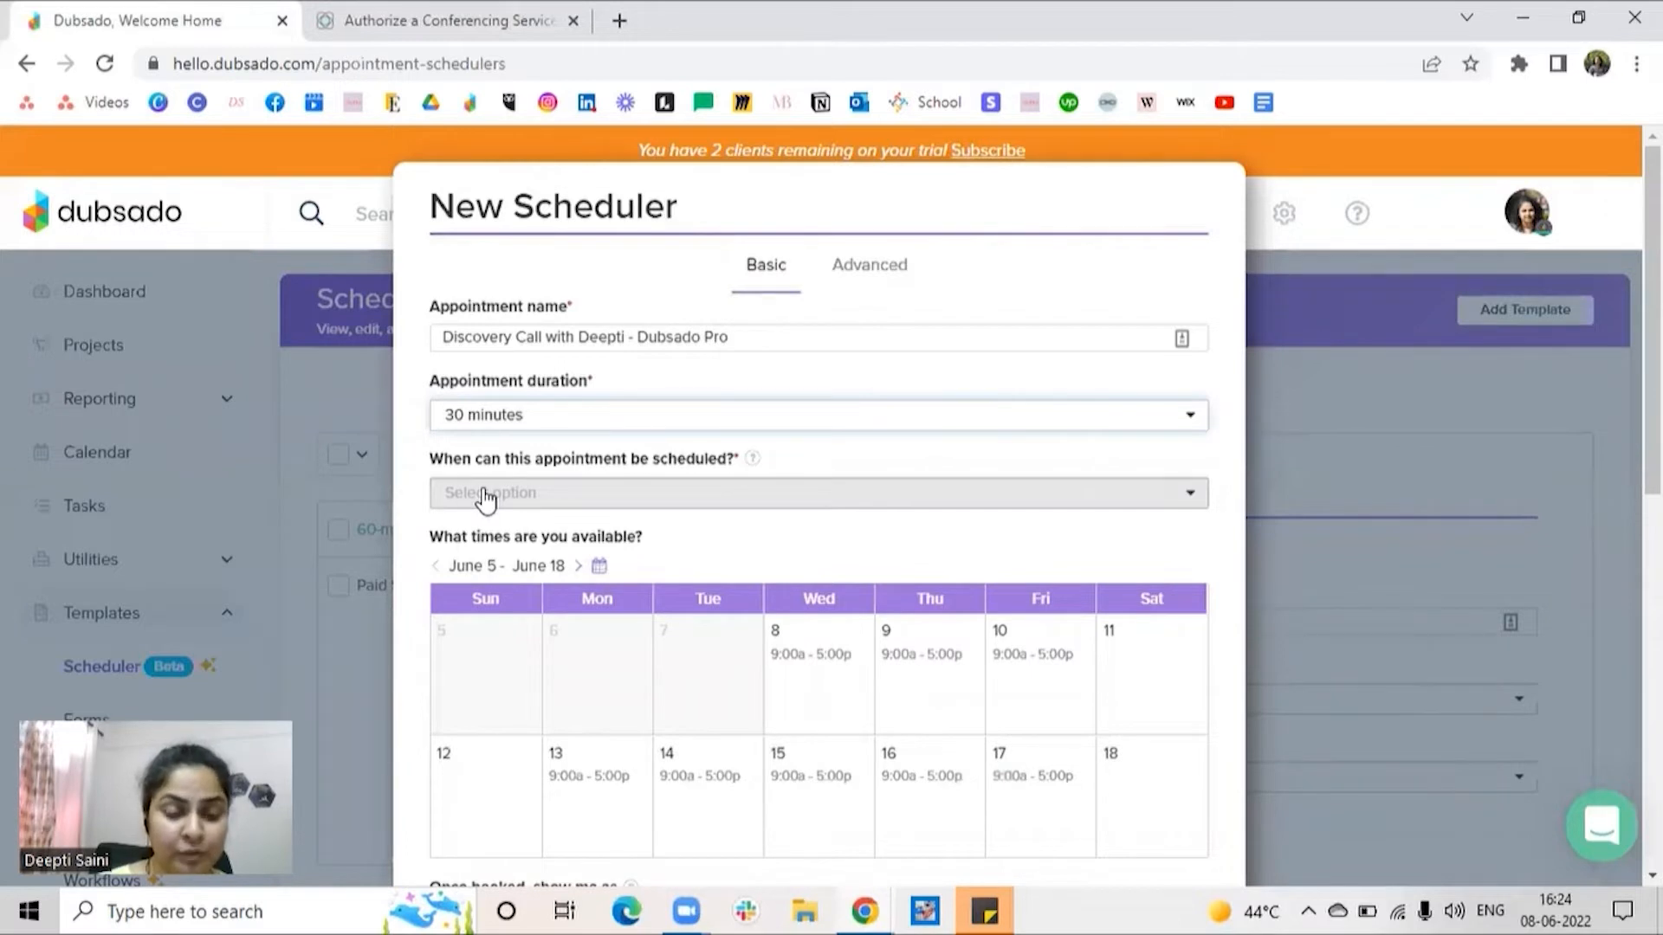
Step: Make the discovery call schedulable within a rolling window of 30 days
click(484, 495)
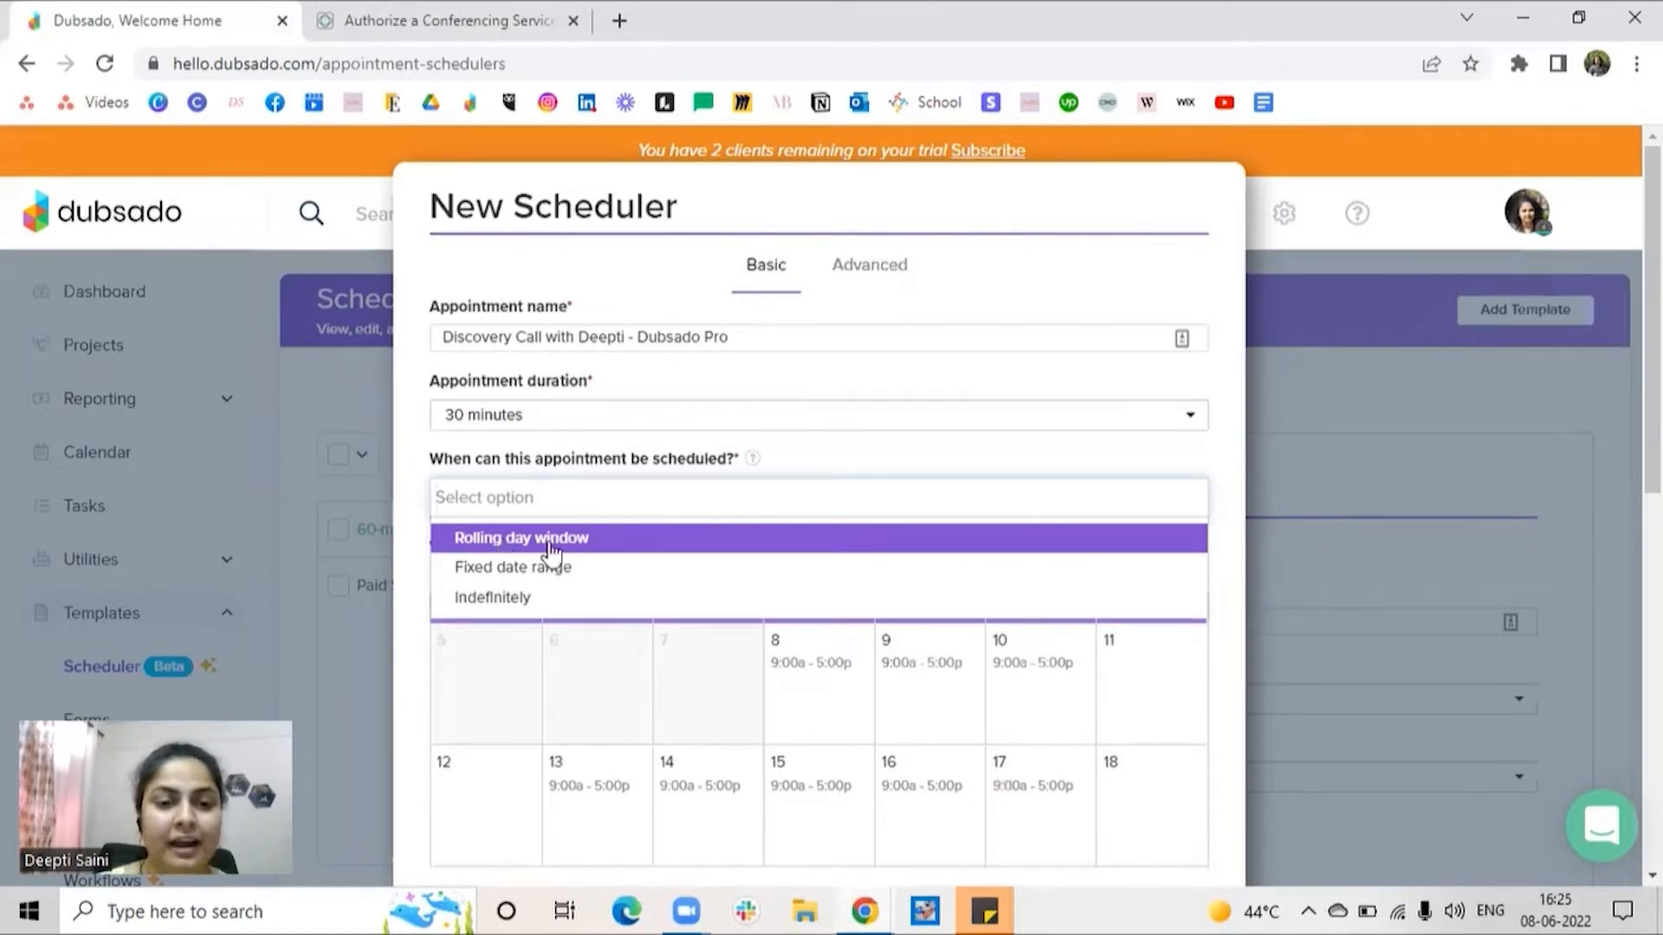
click(620, 544)
click(547, 534)
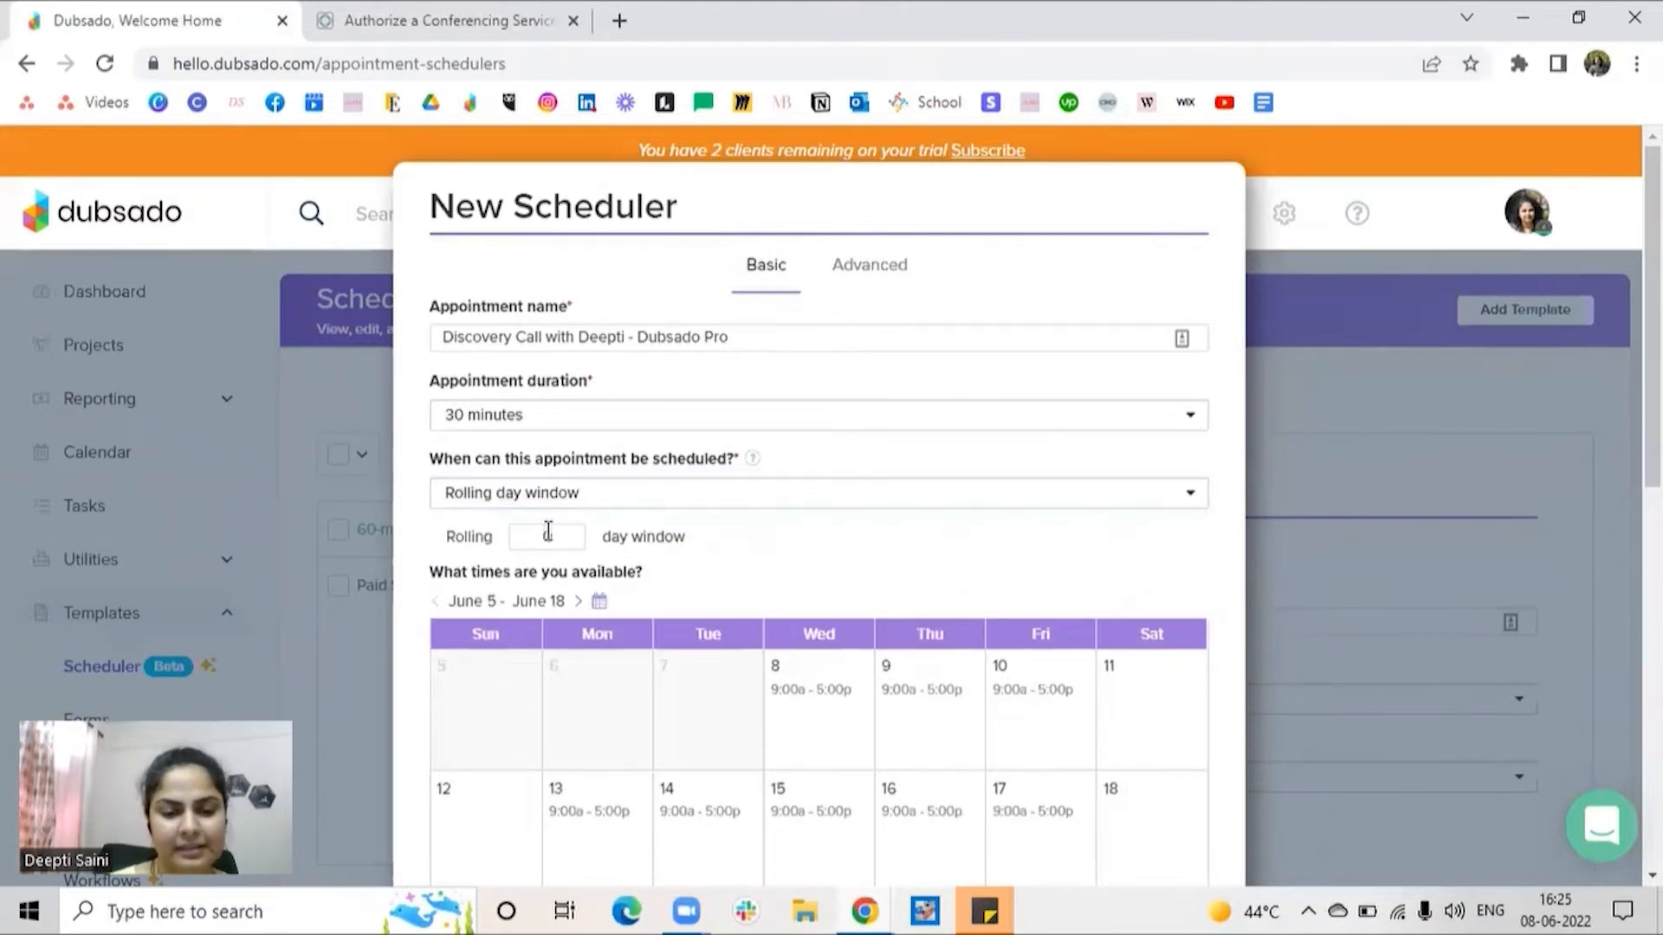
text(30)
Step: Set the appointment location to "Zoom" and add video conferencing
scroll(713, 531, down, 3)
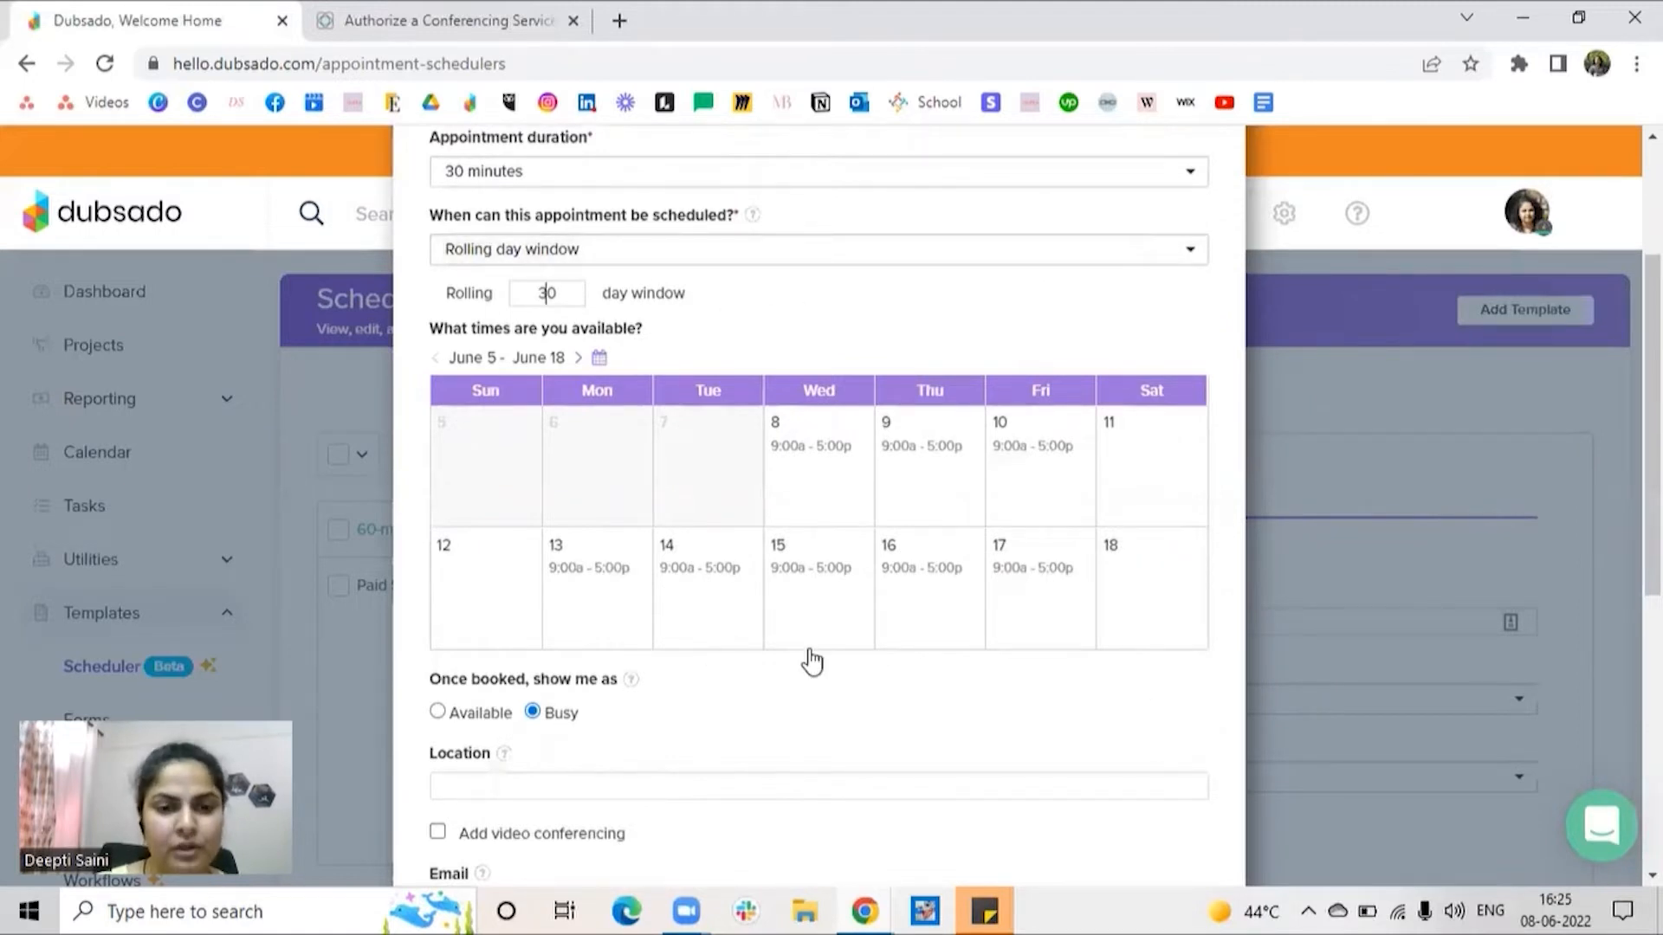
scroll(813, 661, down, 1)
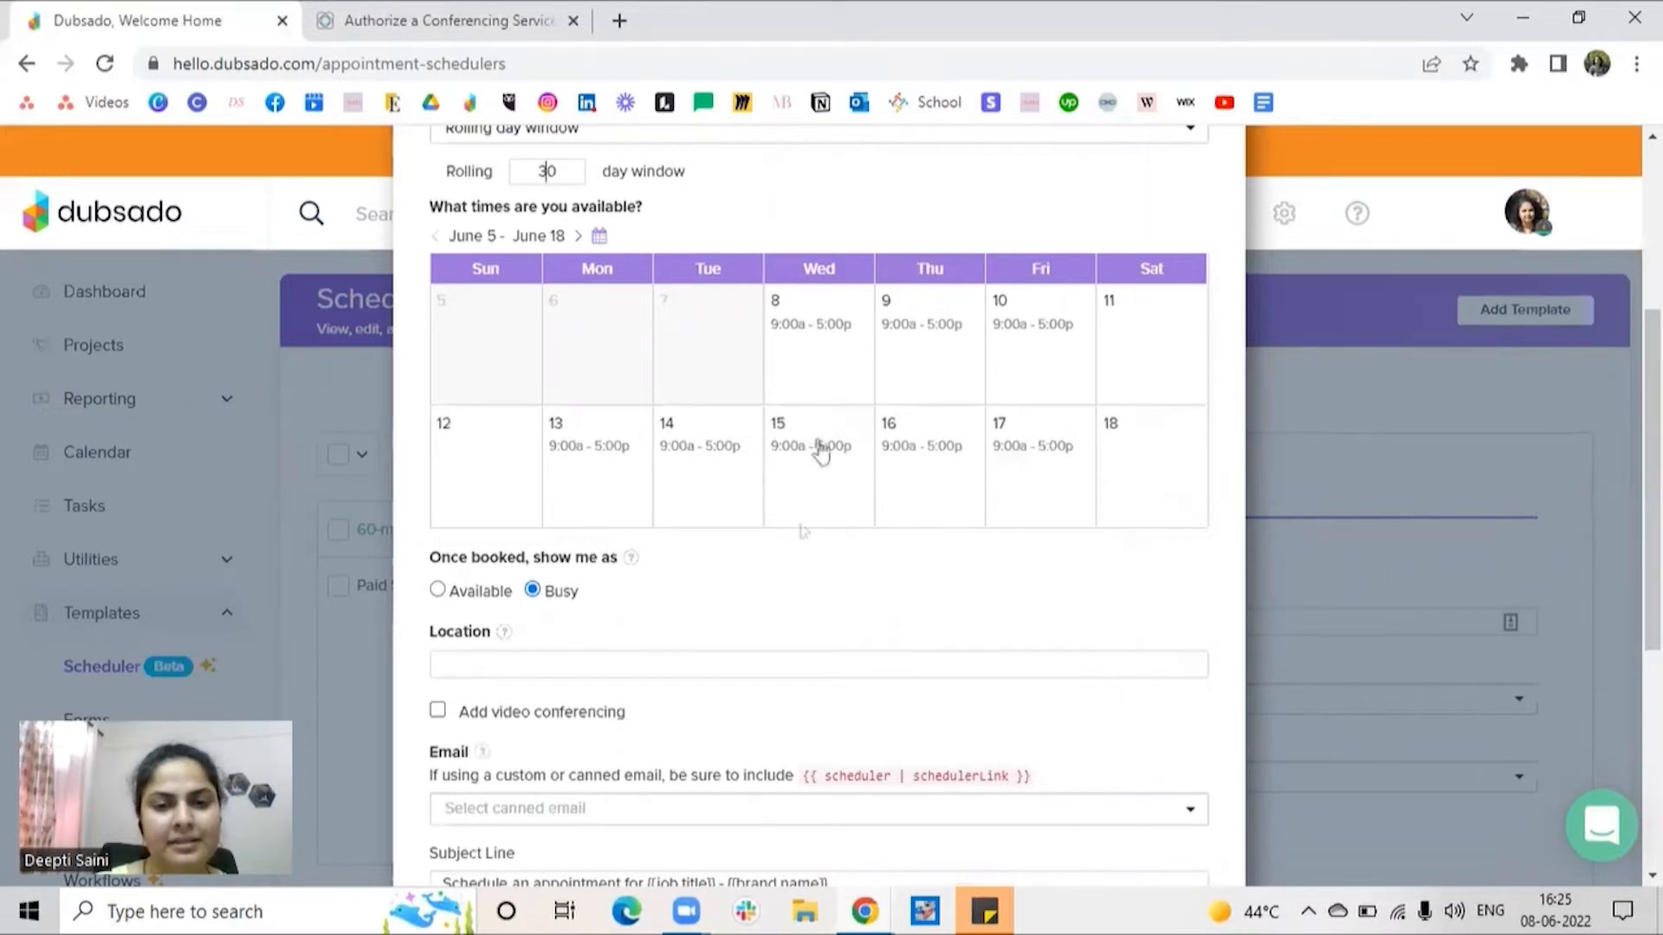
scroll(864, 563, down, 1)
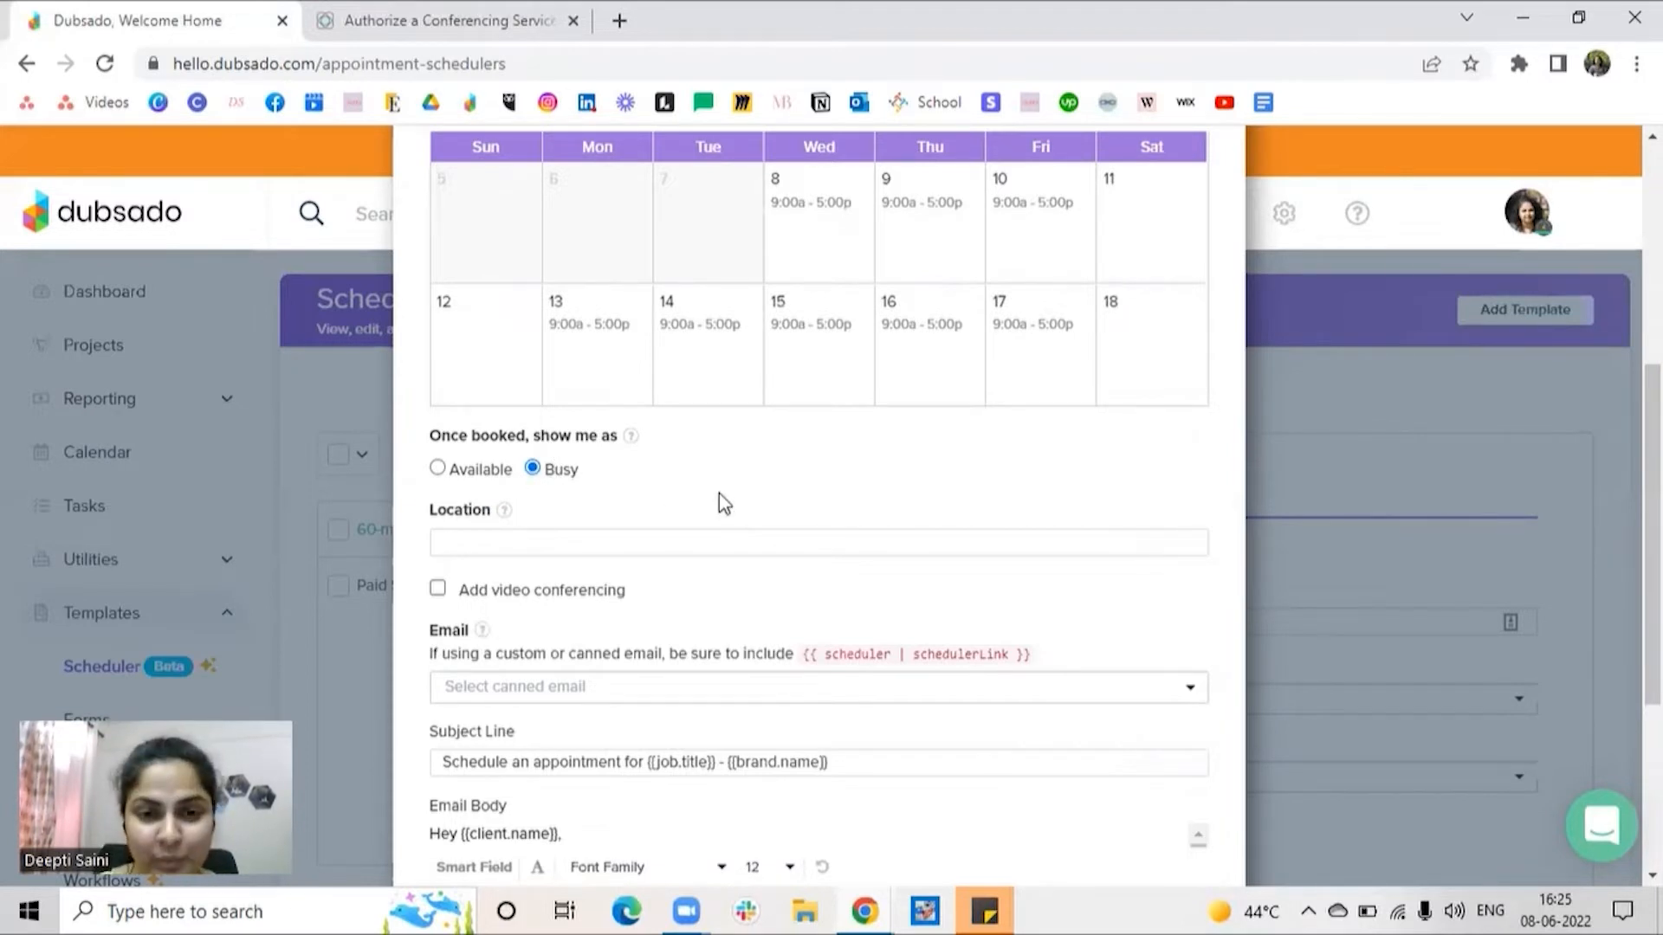
scroll(719, 491, down, 2)
click(502, 297)
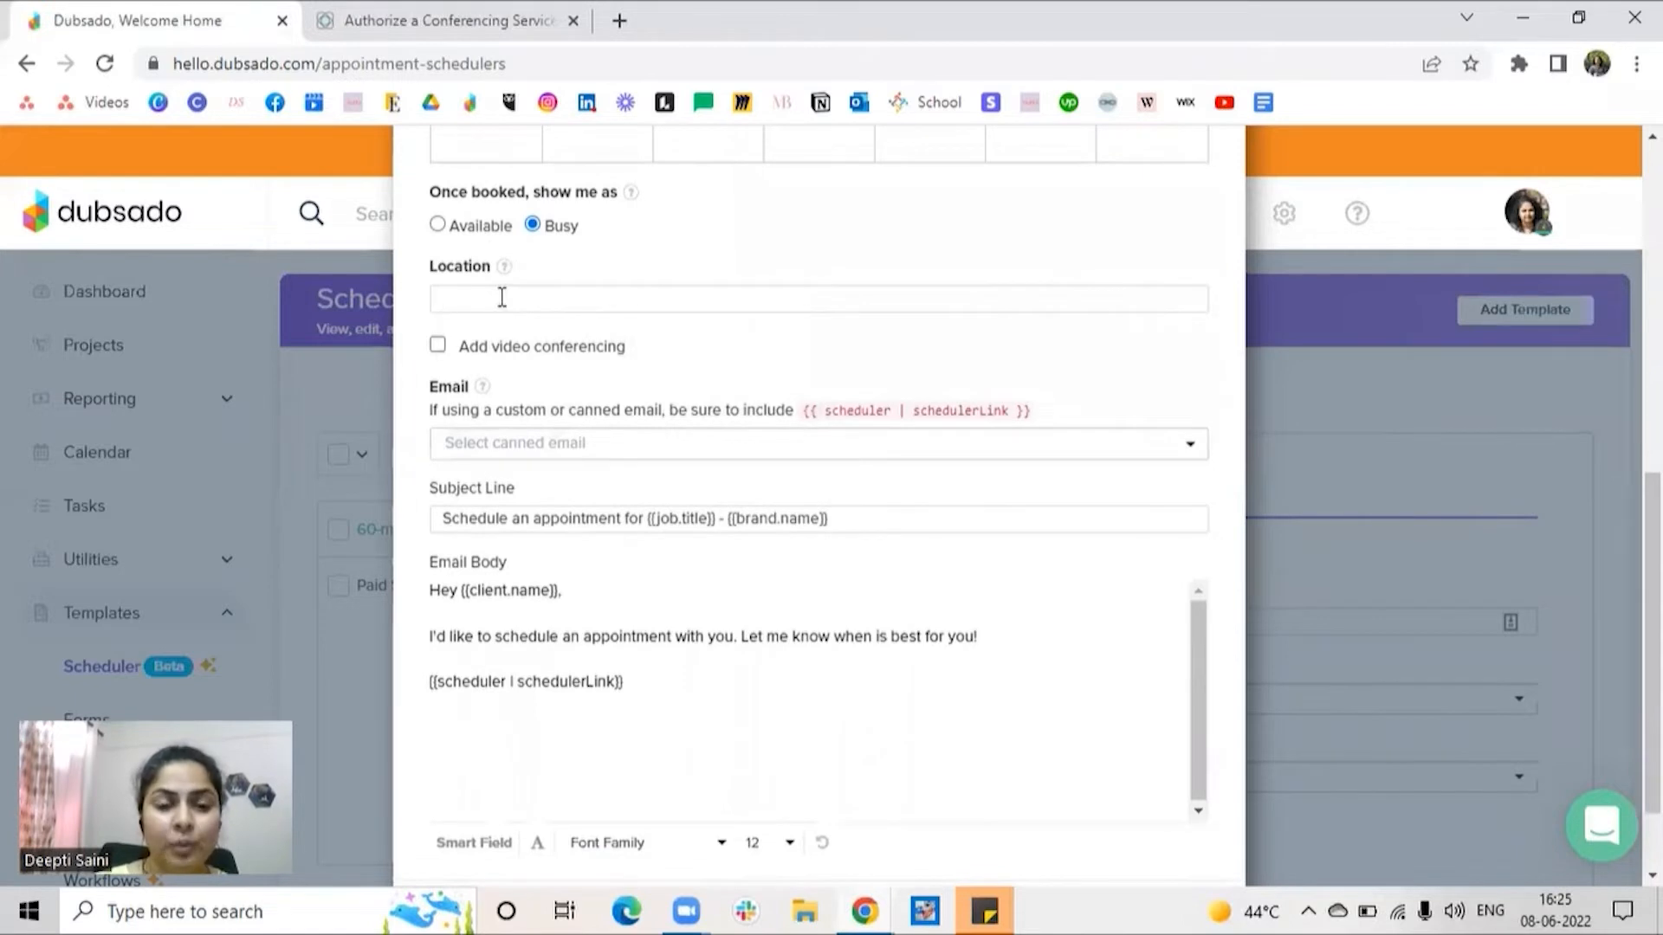
text(Zoom)
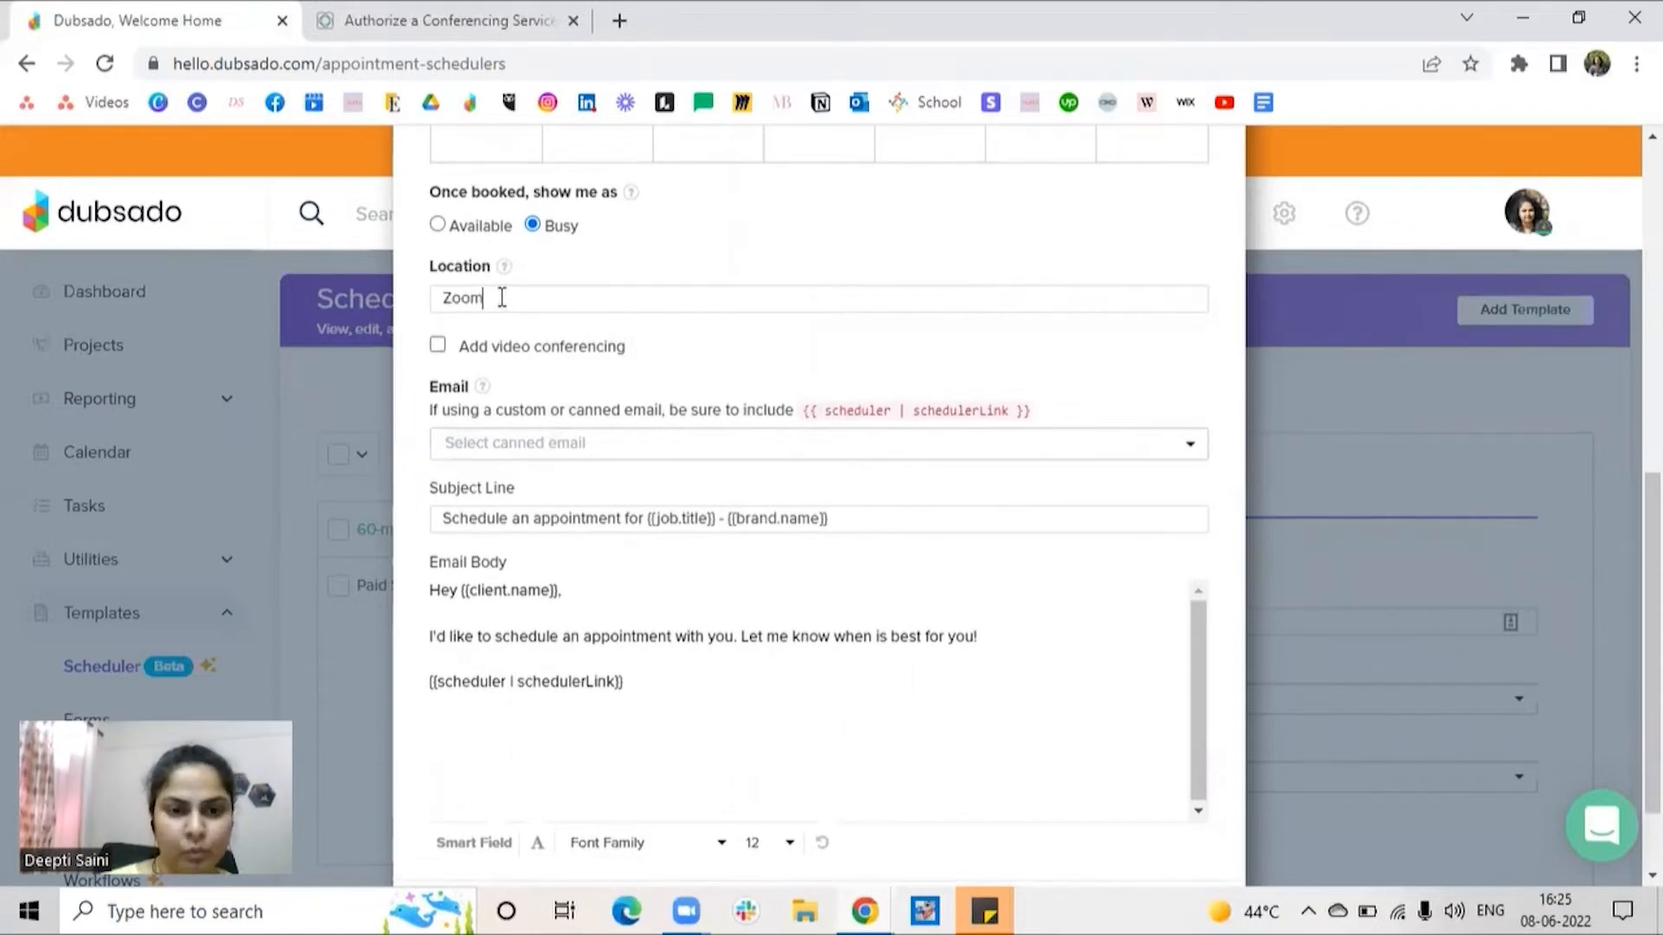
click(438, 347)
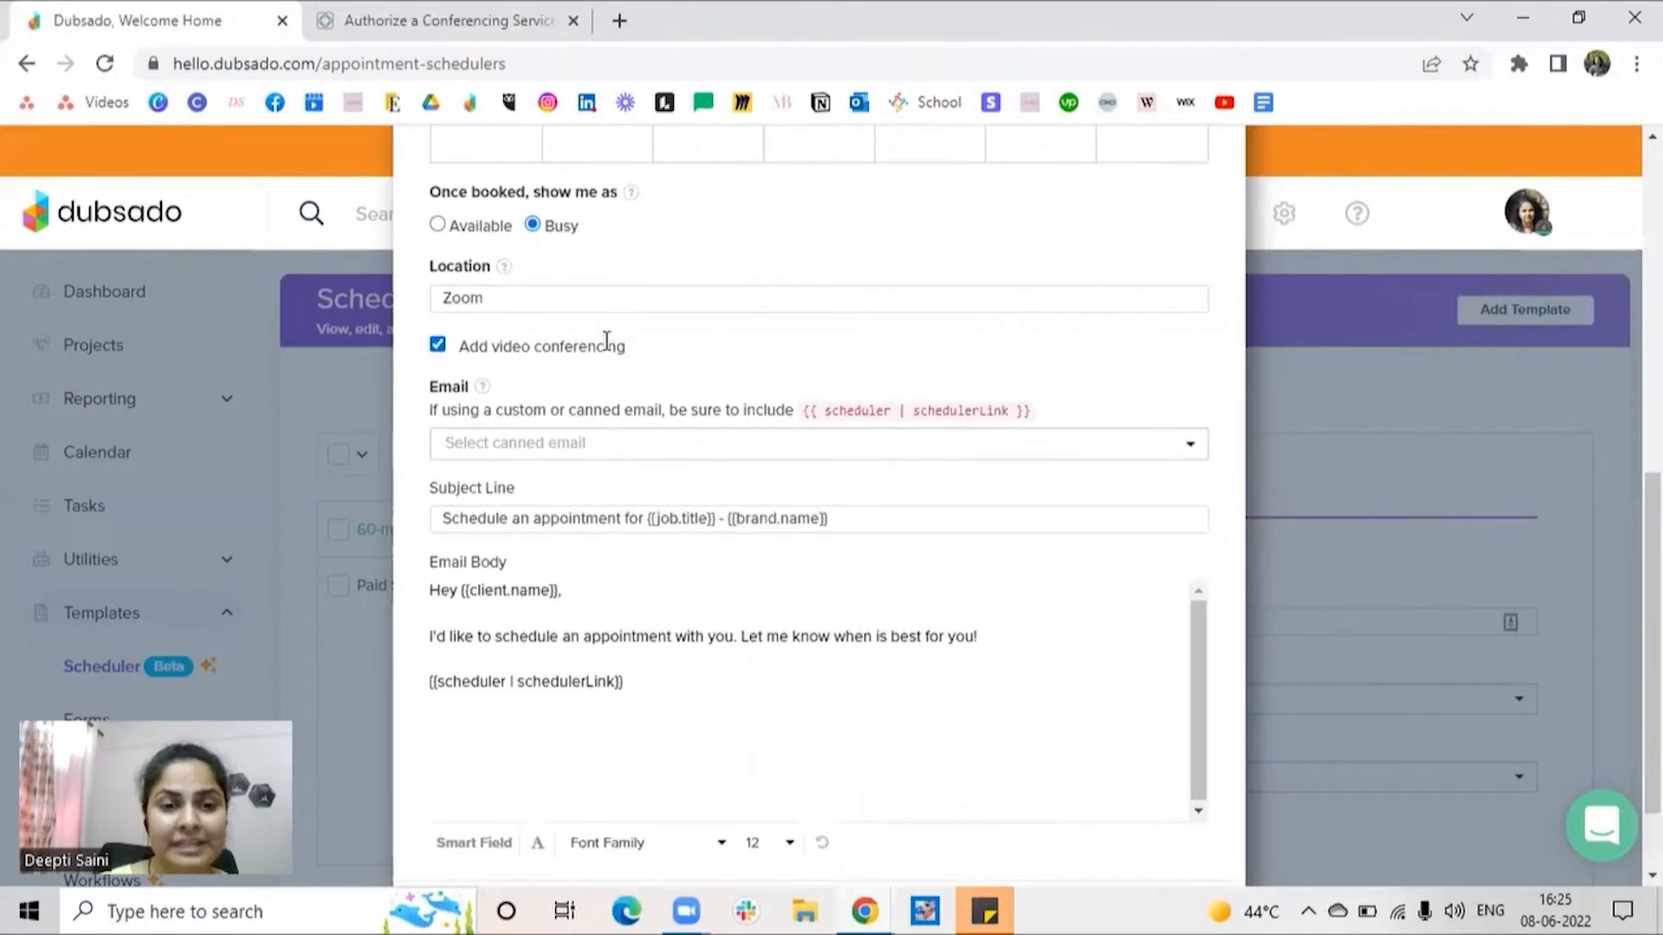
Step: Use the "Scheduler - Invitation" canned email for the new scheduler and save the template
click(565, 446)
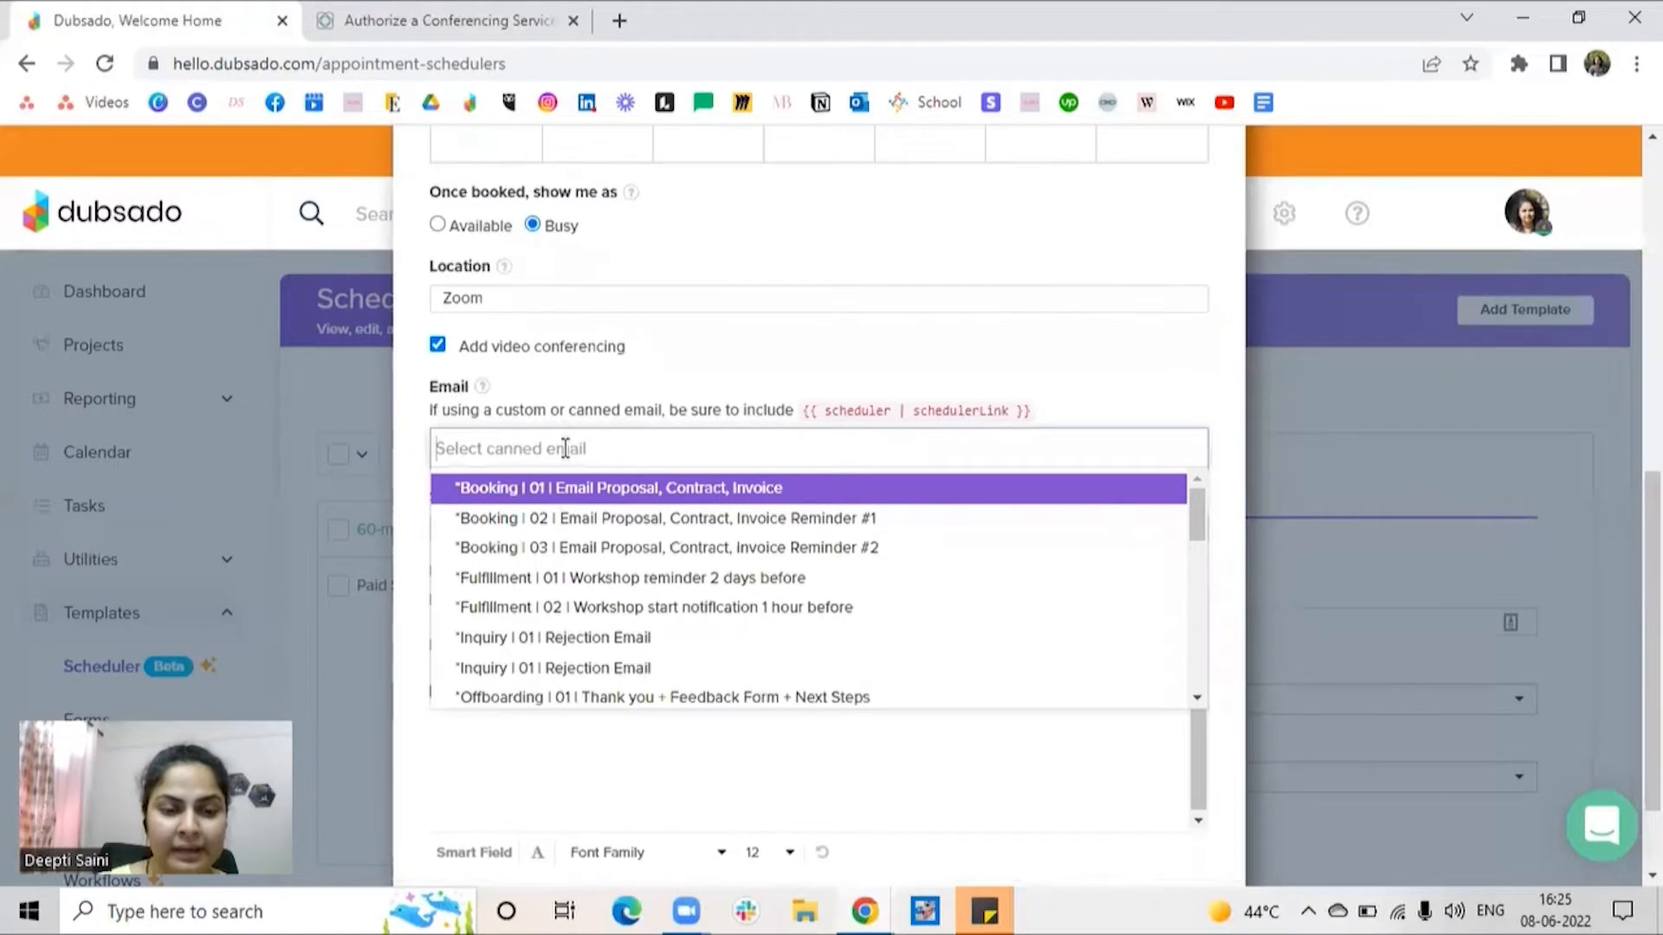
text(scheduler)
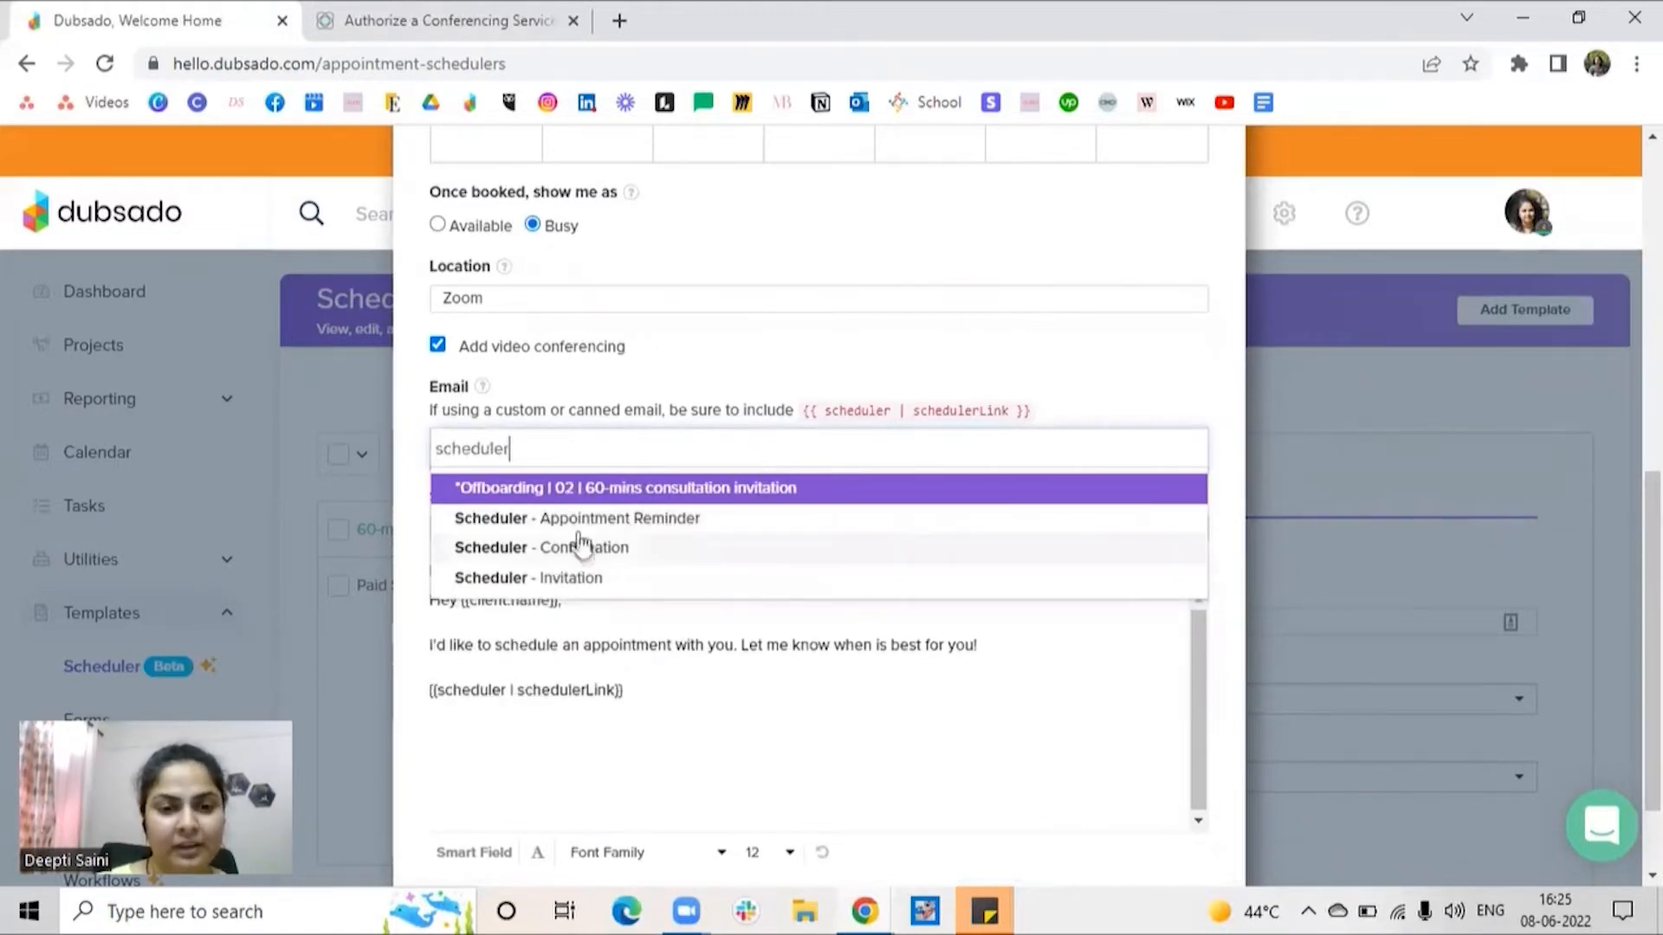
click(569, 577)
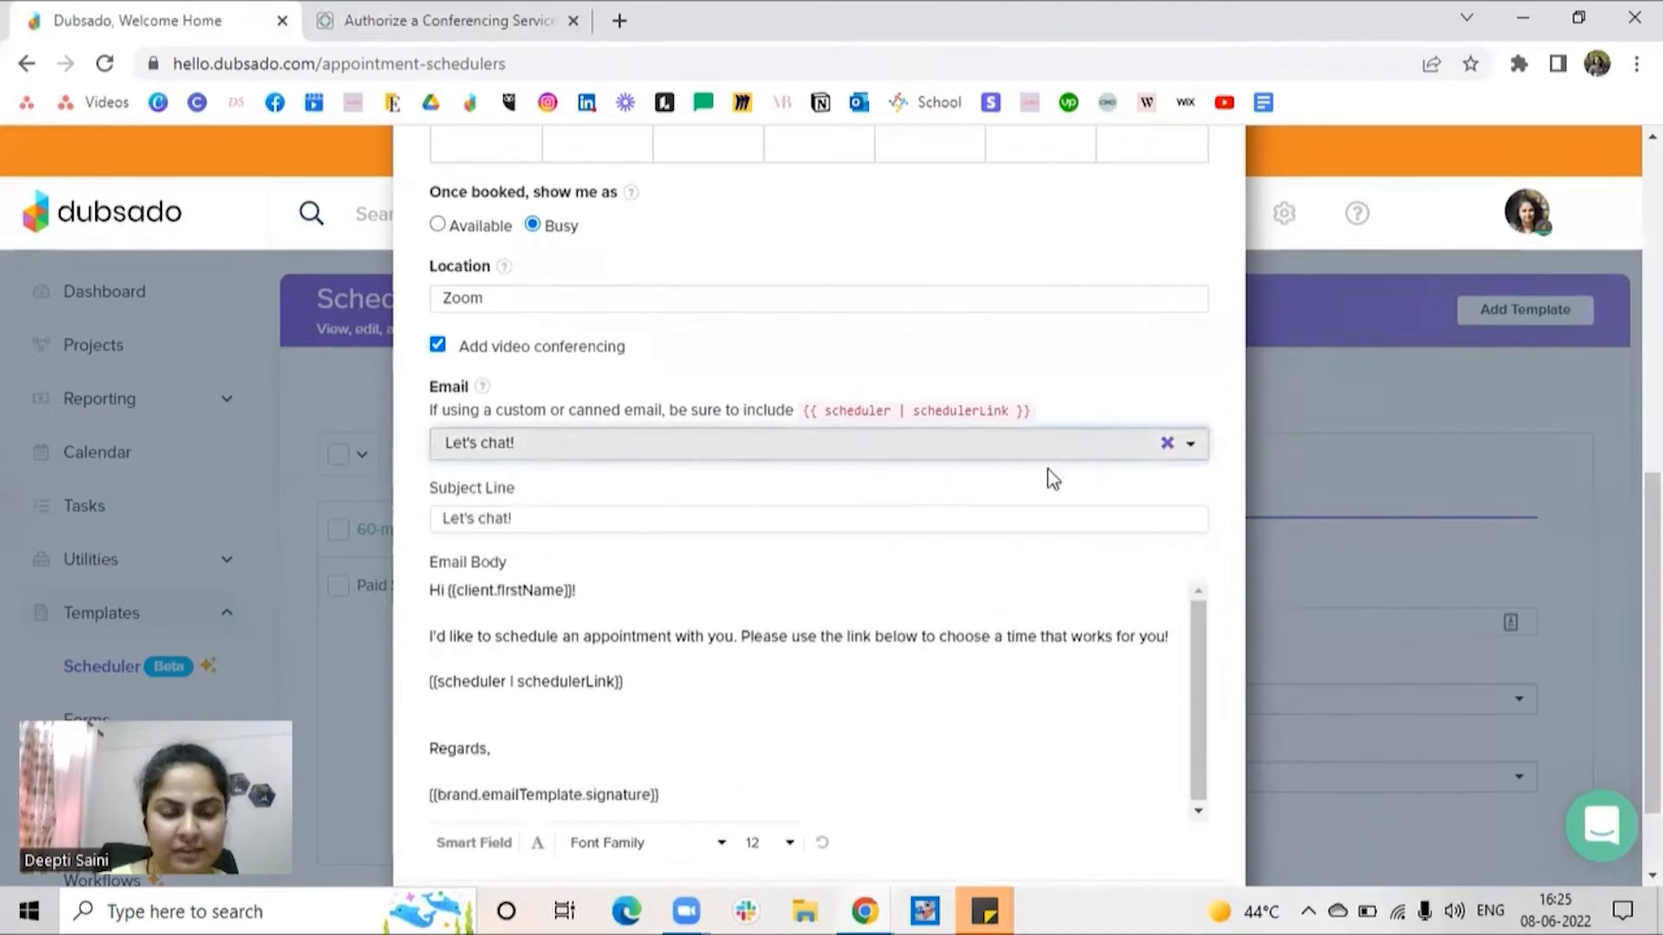
scroll(731, 502, down, 2)
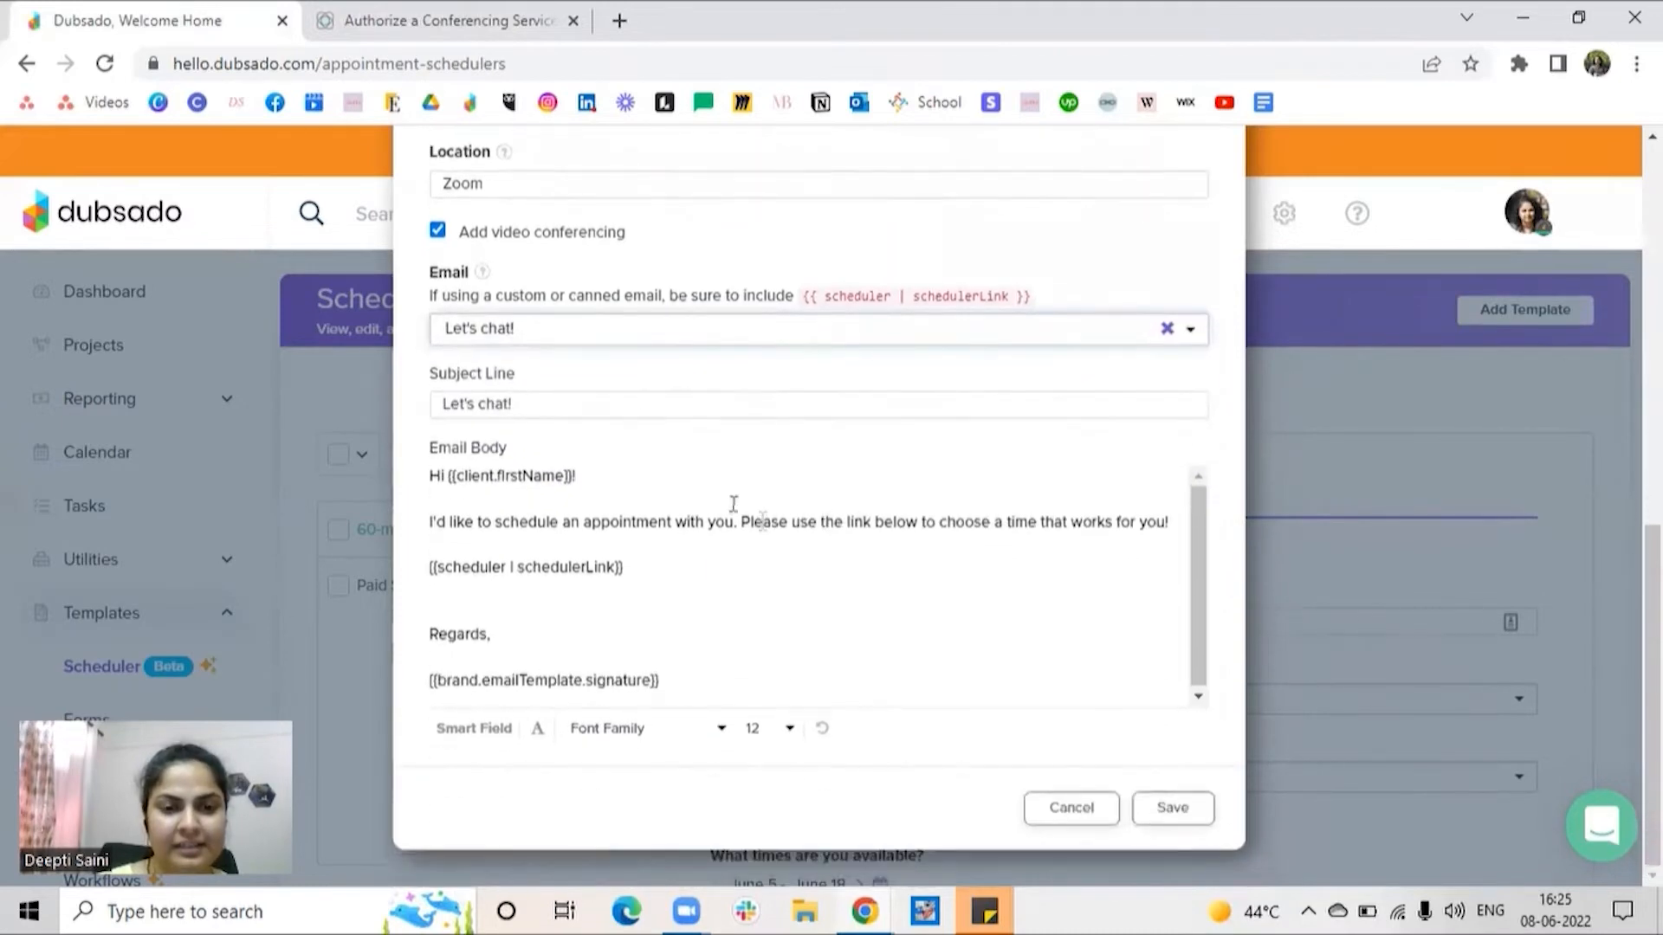
click(1173, 810)
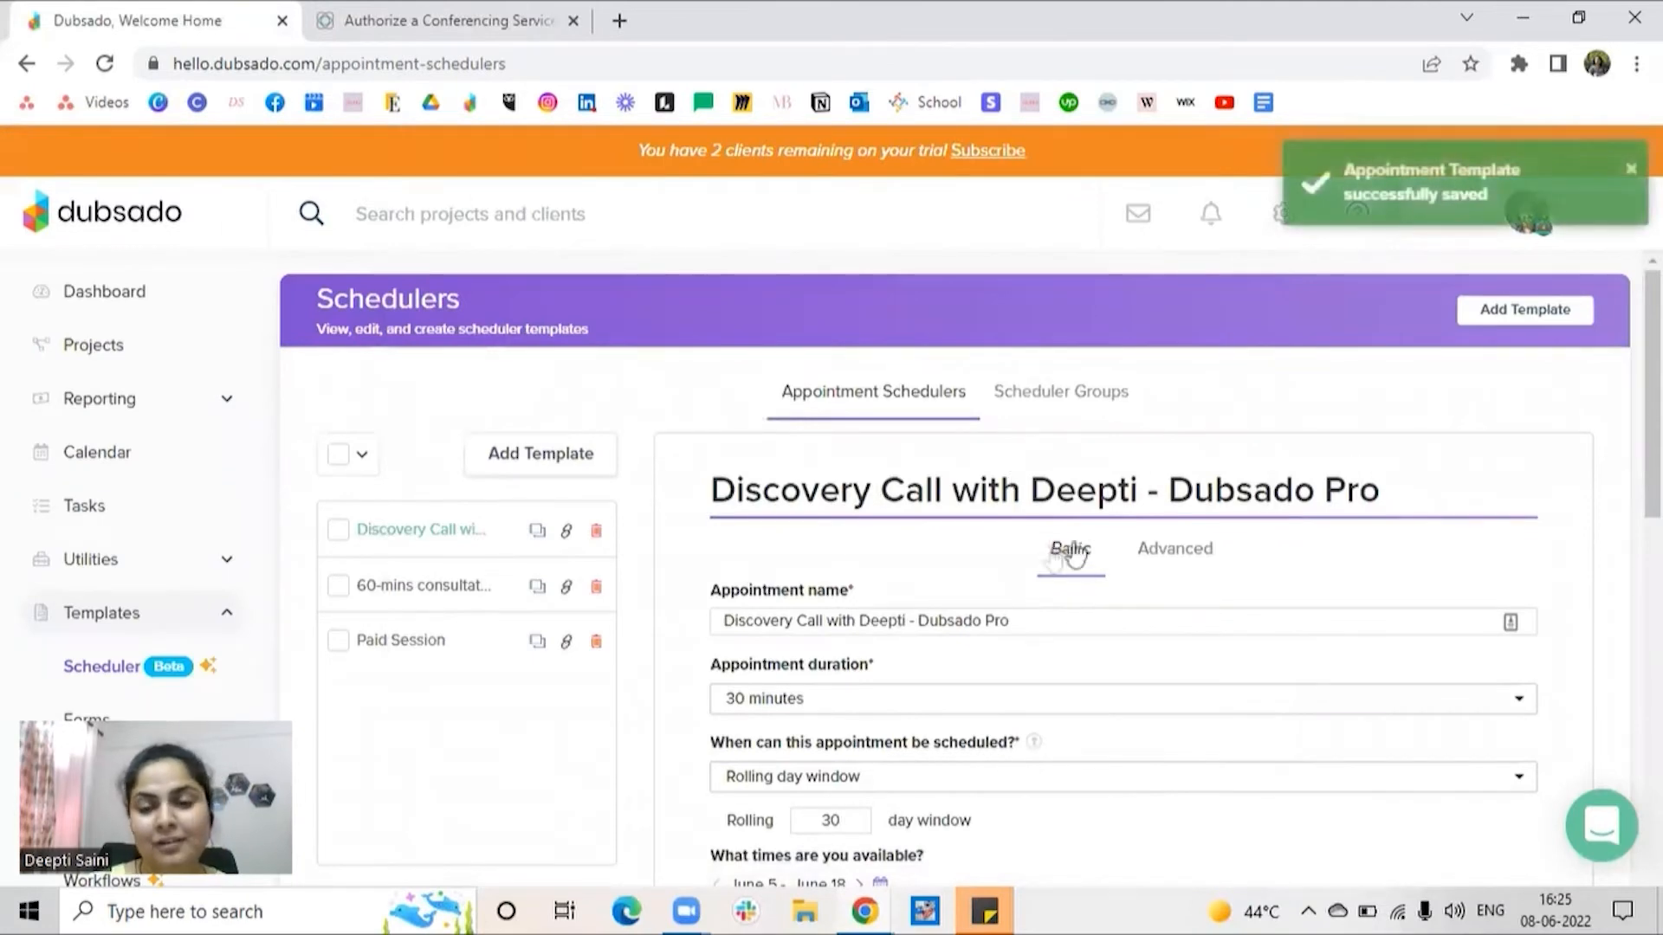
Step: In the discovery call scheduler's advanced settings, prevent booking less than 24 hours in advance
scroll(1119, 570, down, 4)
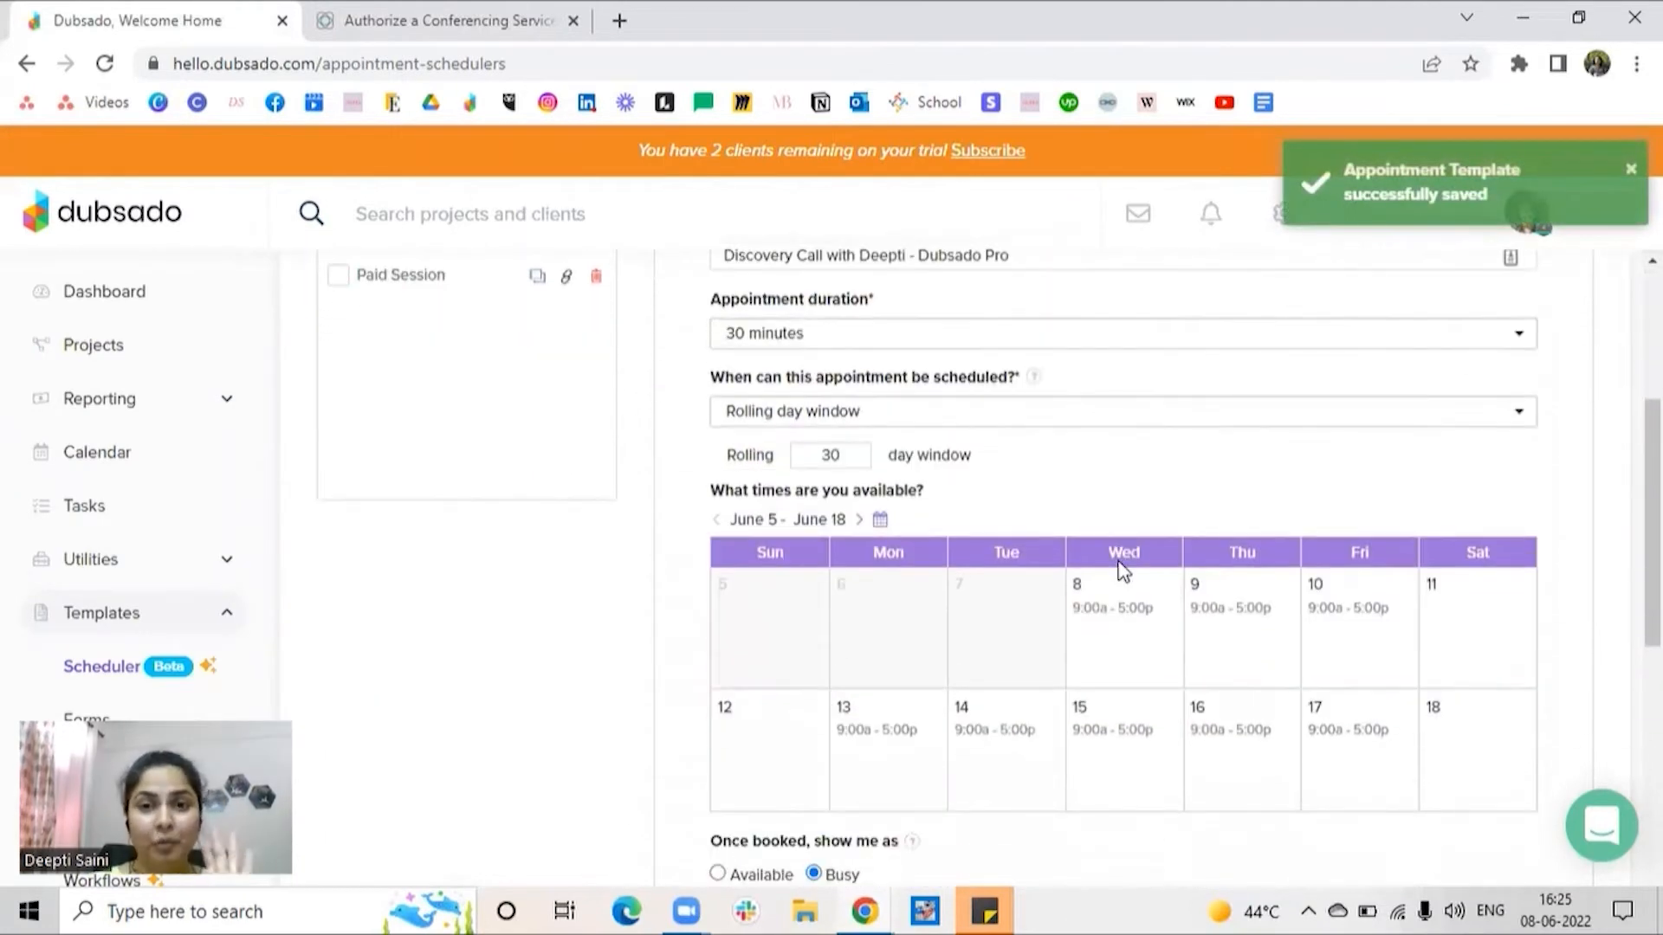
scroll(1124, 571, up, 5)
click(1195, 554)
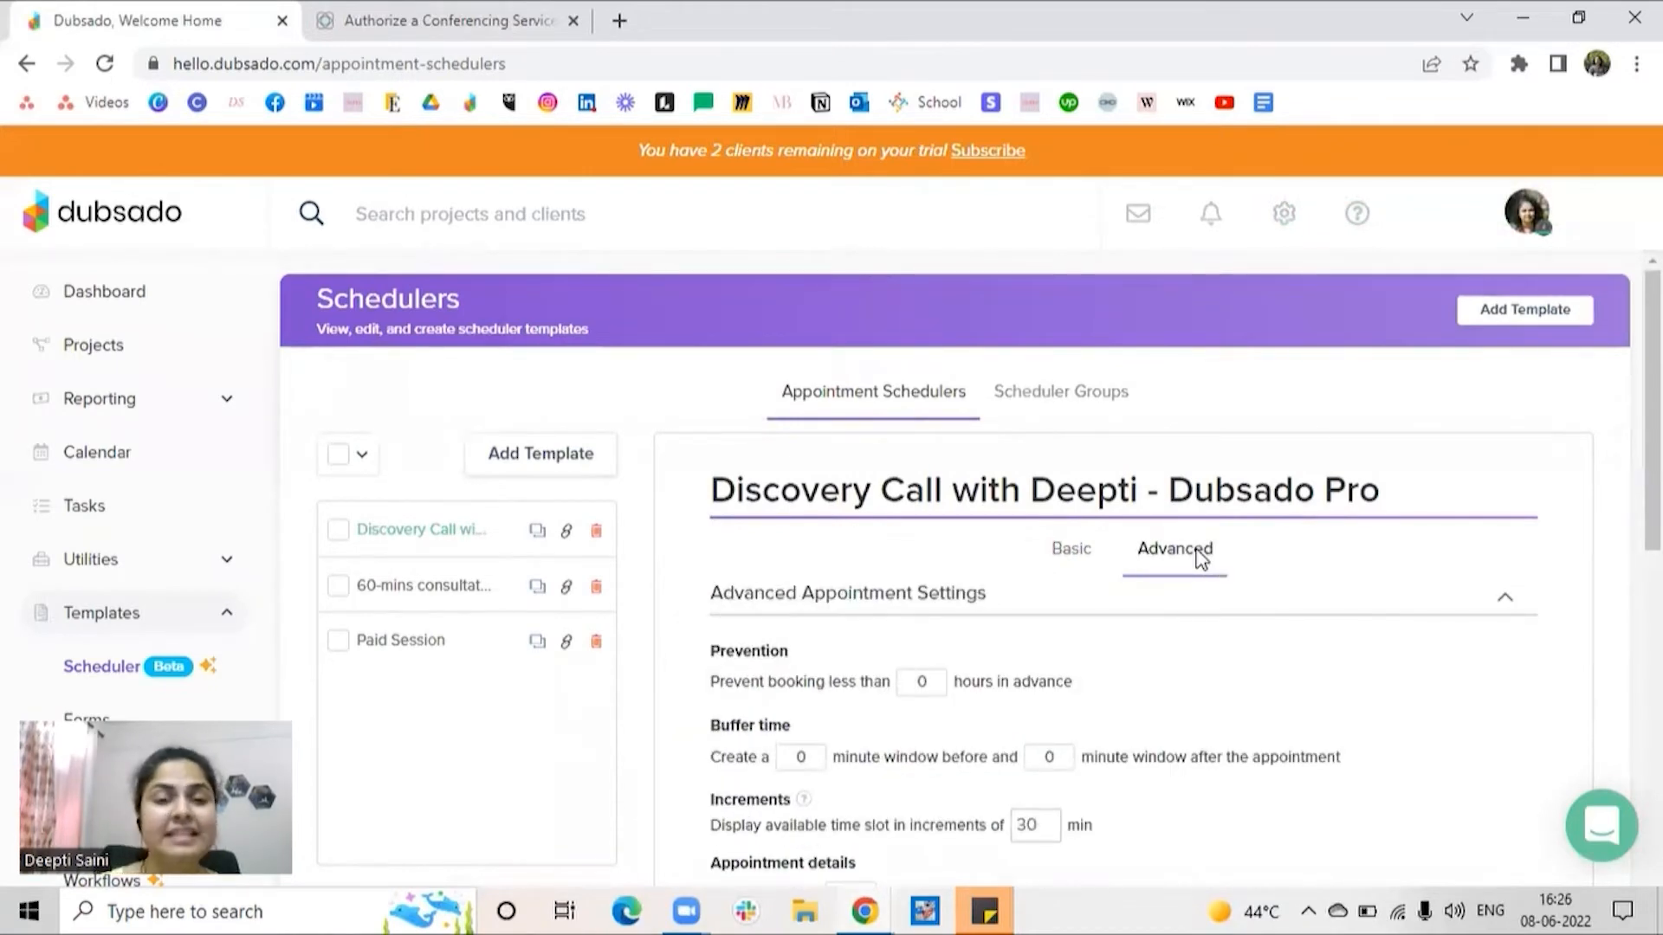
scroll(1200, 559, down, 3)
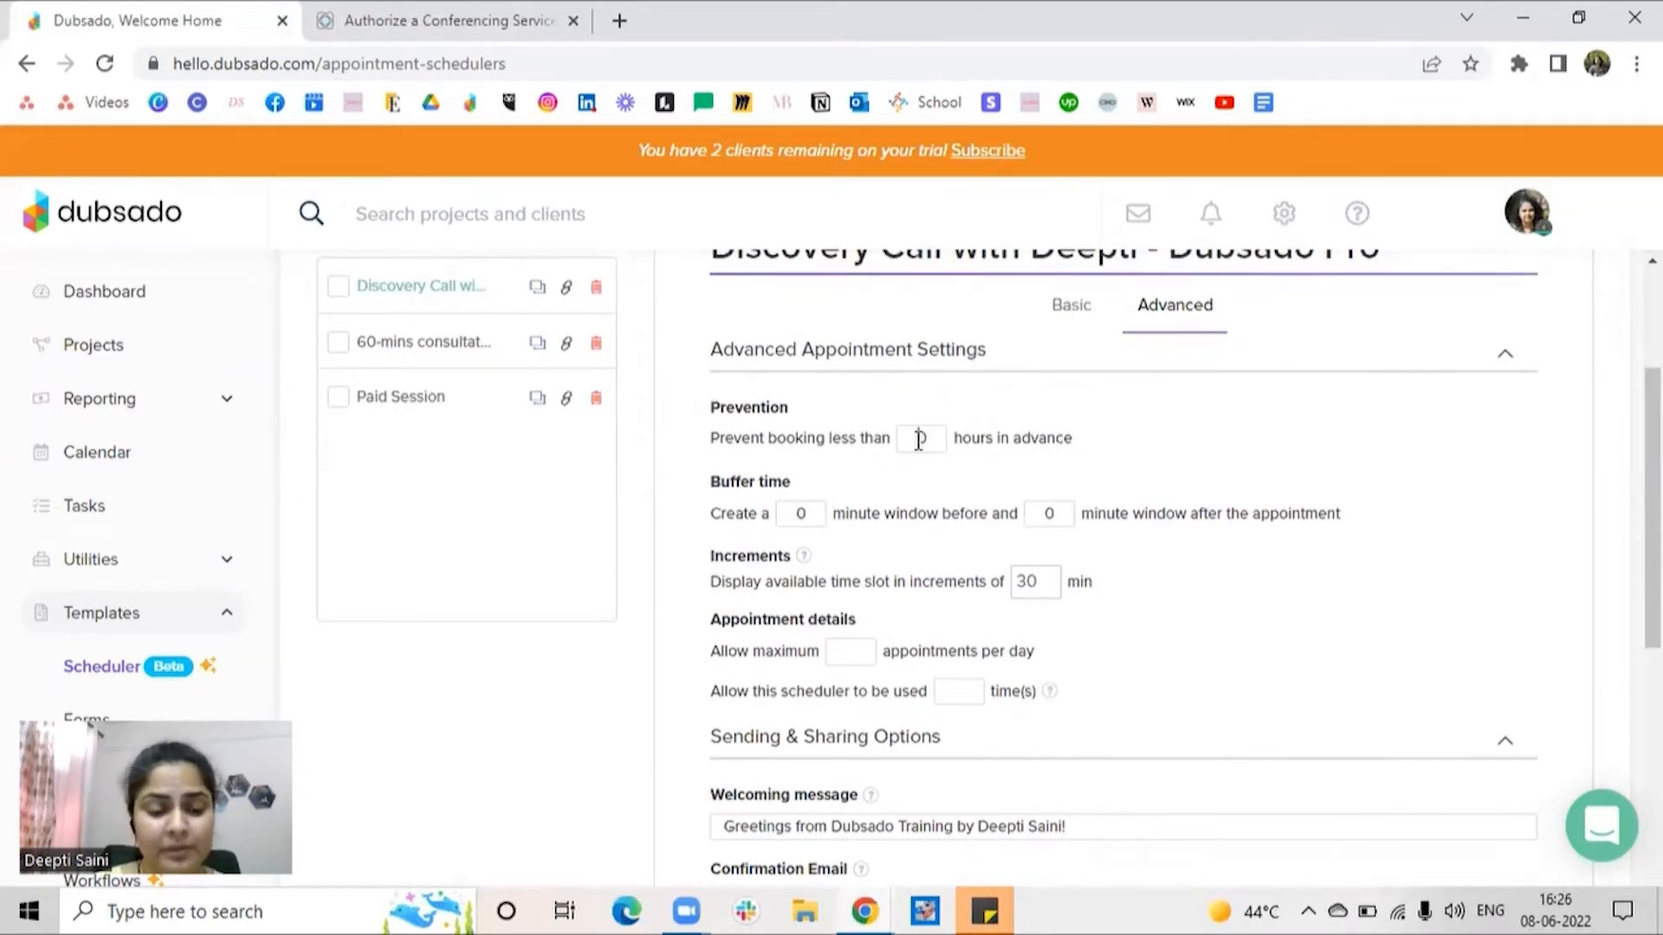
text(24)
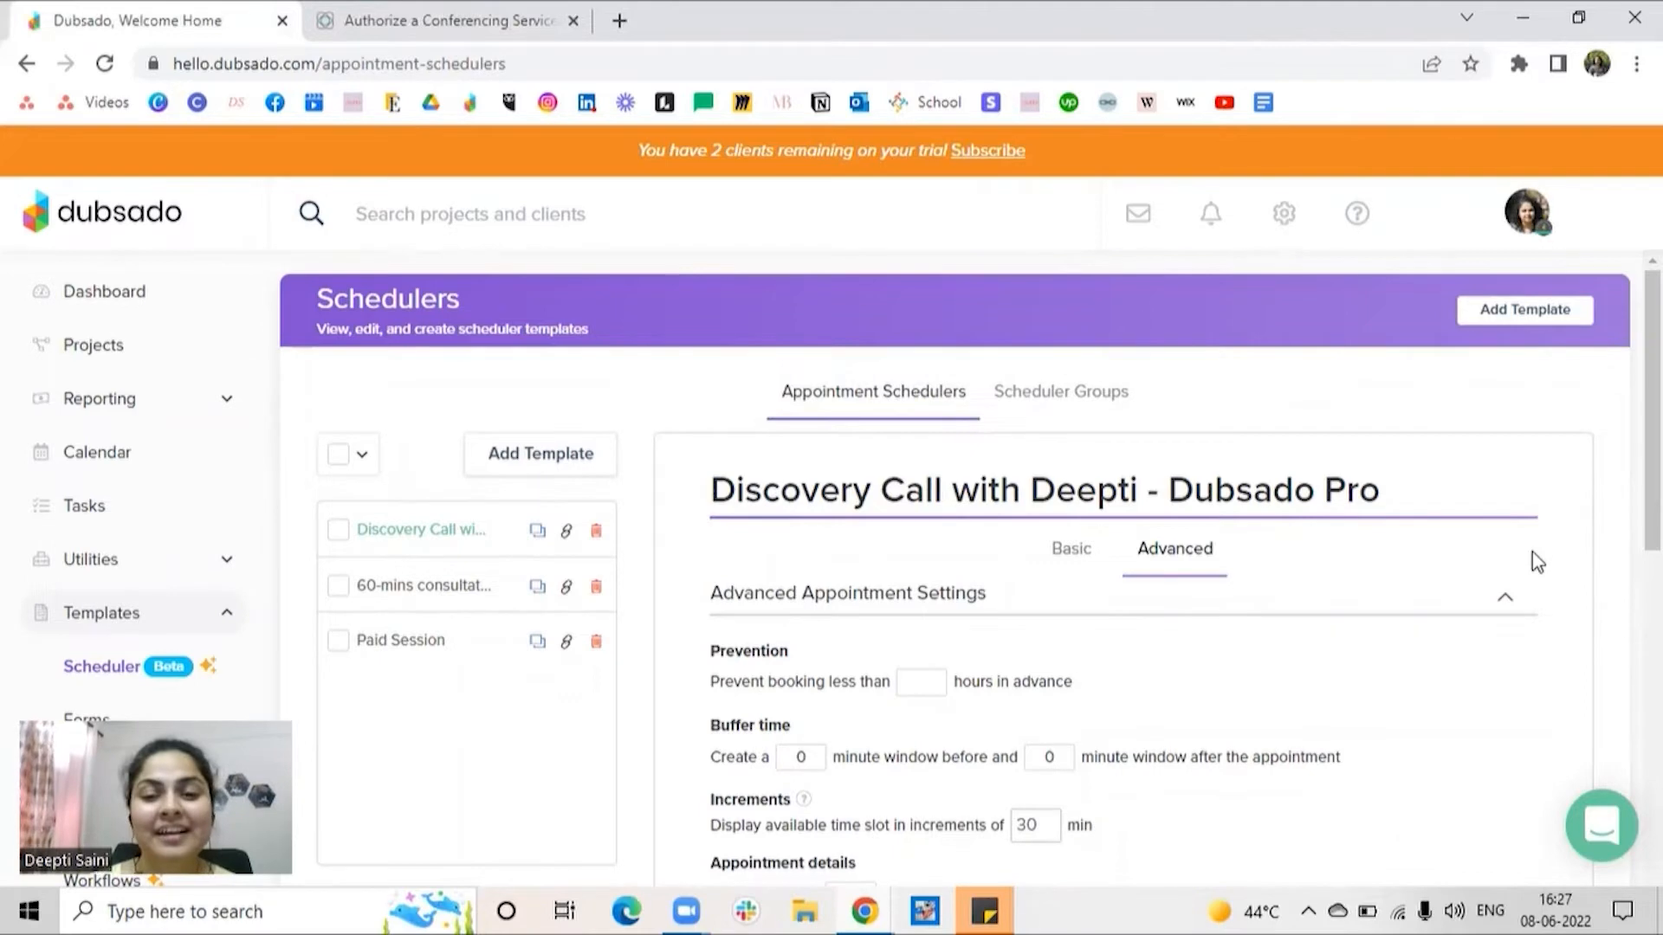
scroll(1531, 552, down, 3)
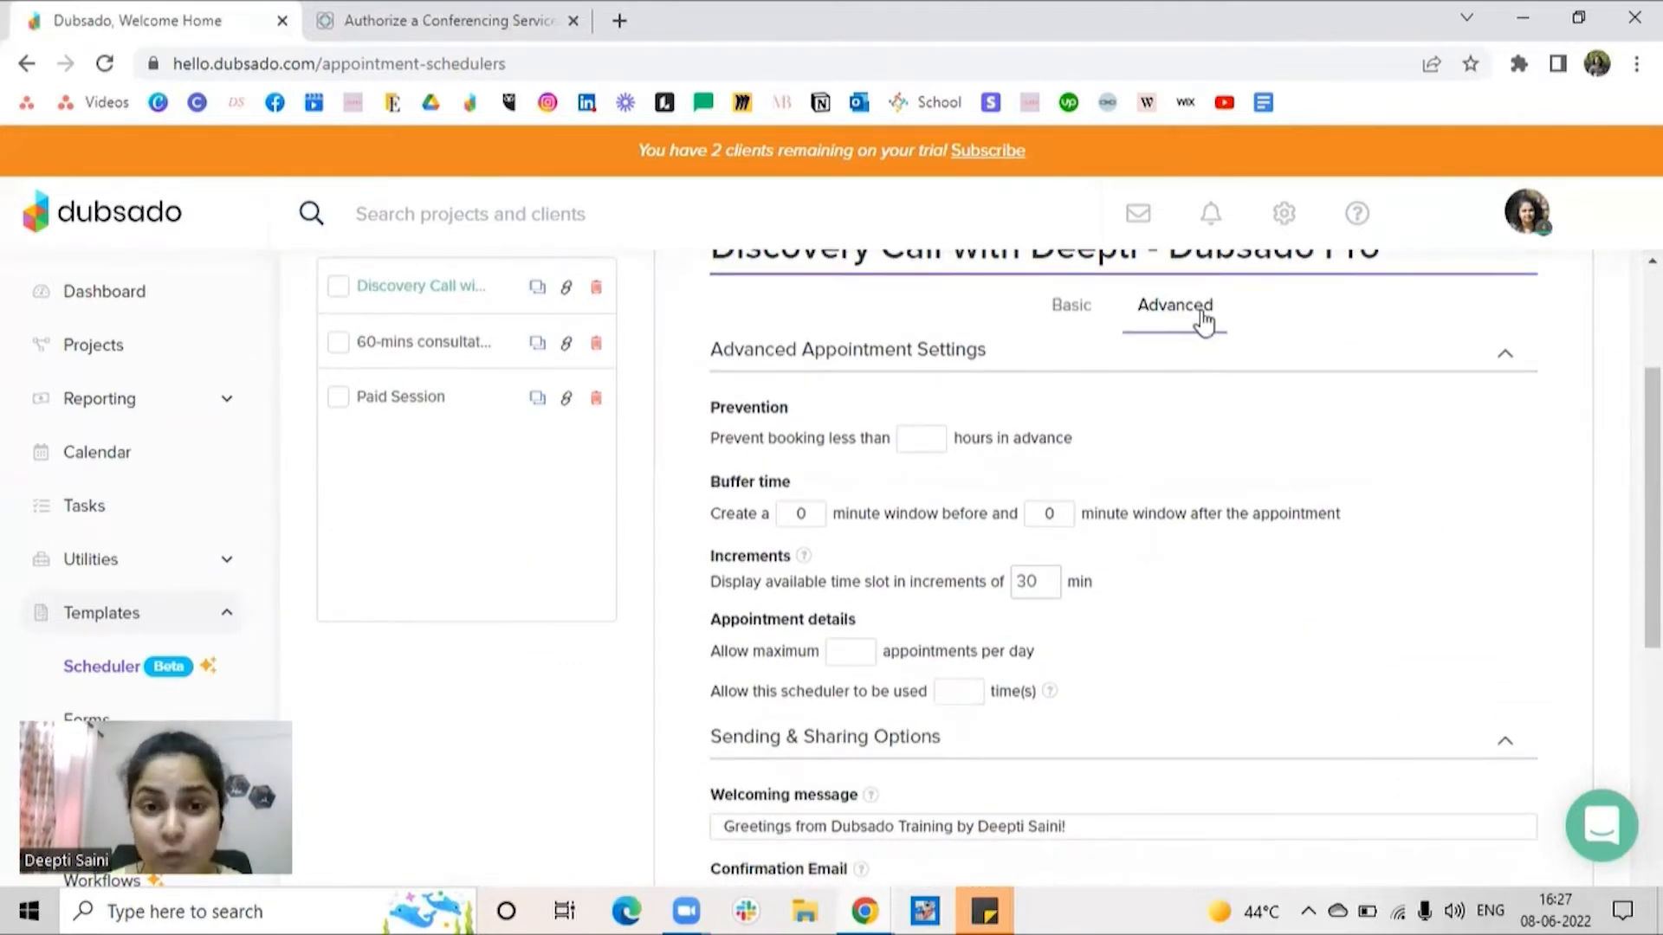
click(928, 446)
text(24)
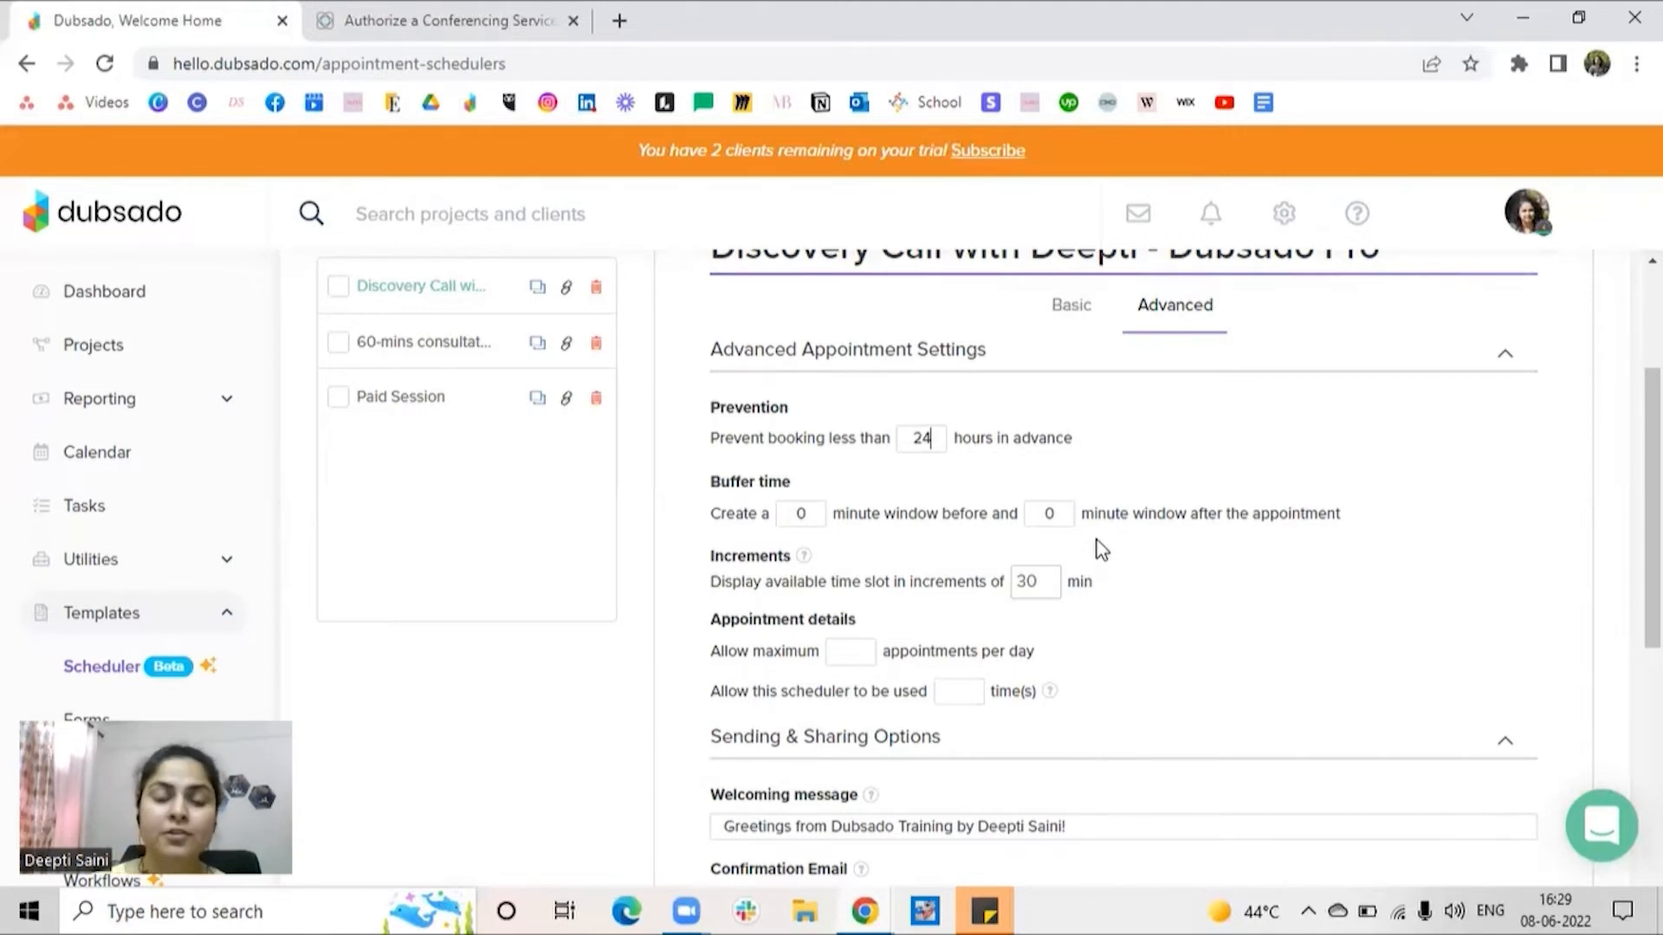
Step: Set a 30-minute buffer after the appointment and display available time slots in increments of 25 minutes
click(1050, 518)
text(3)
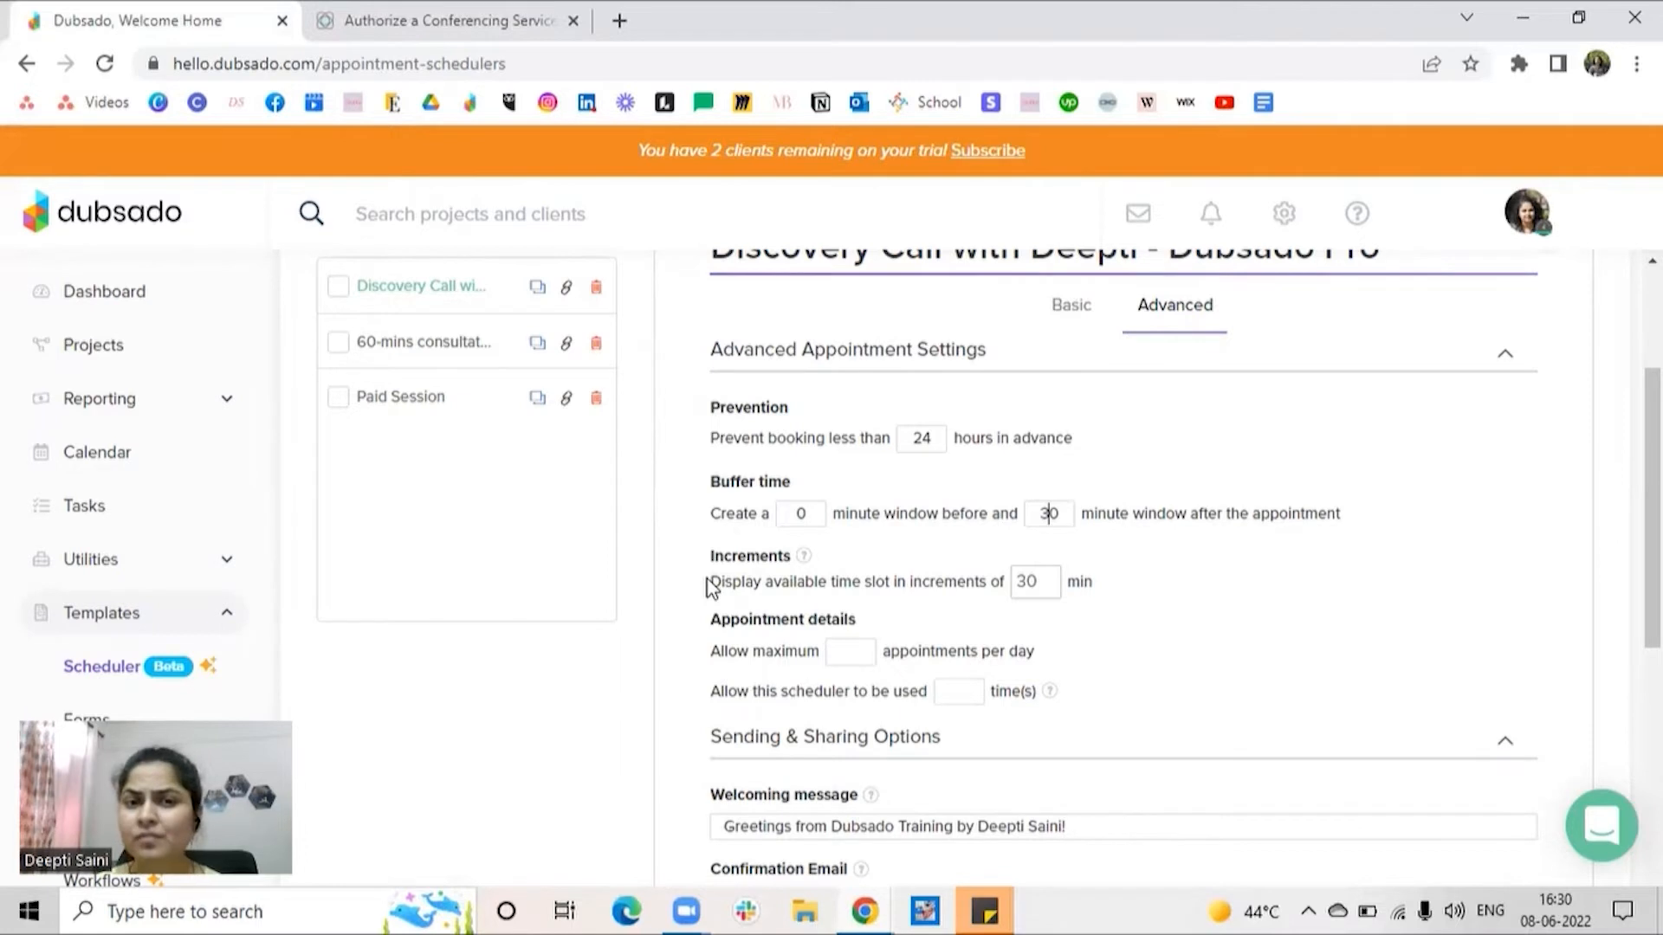
double_click(1015, 596)
text(25)
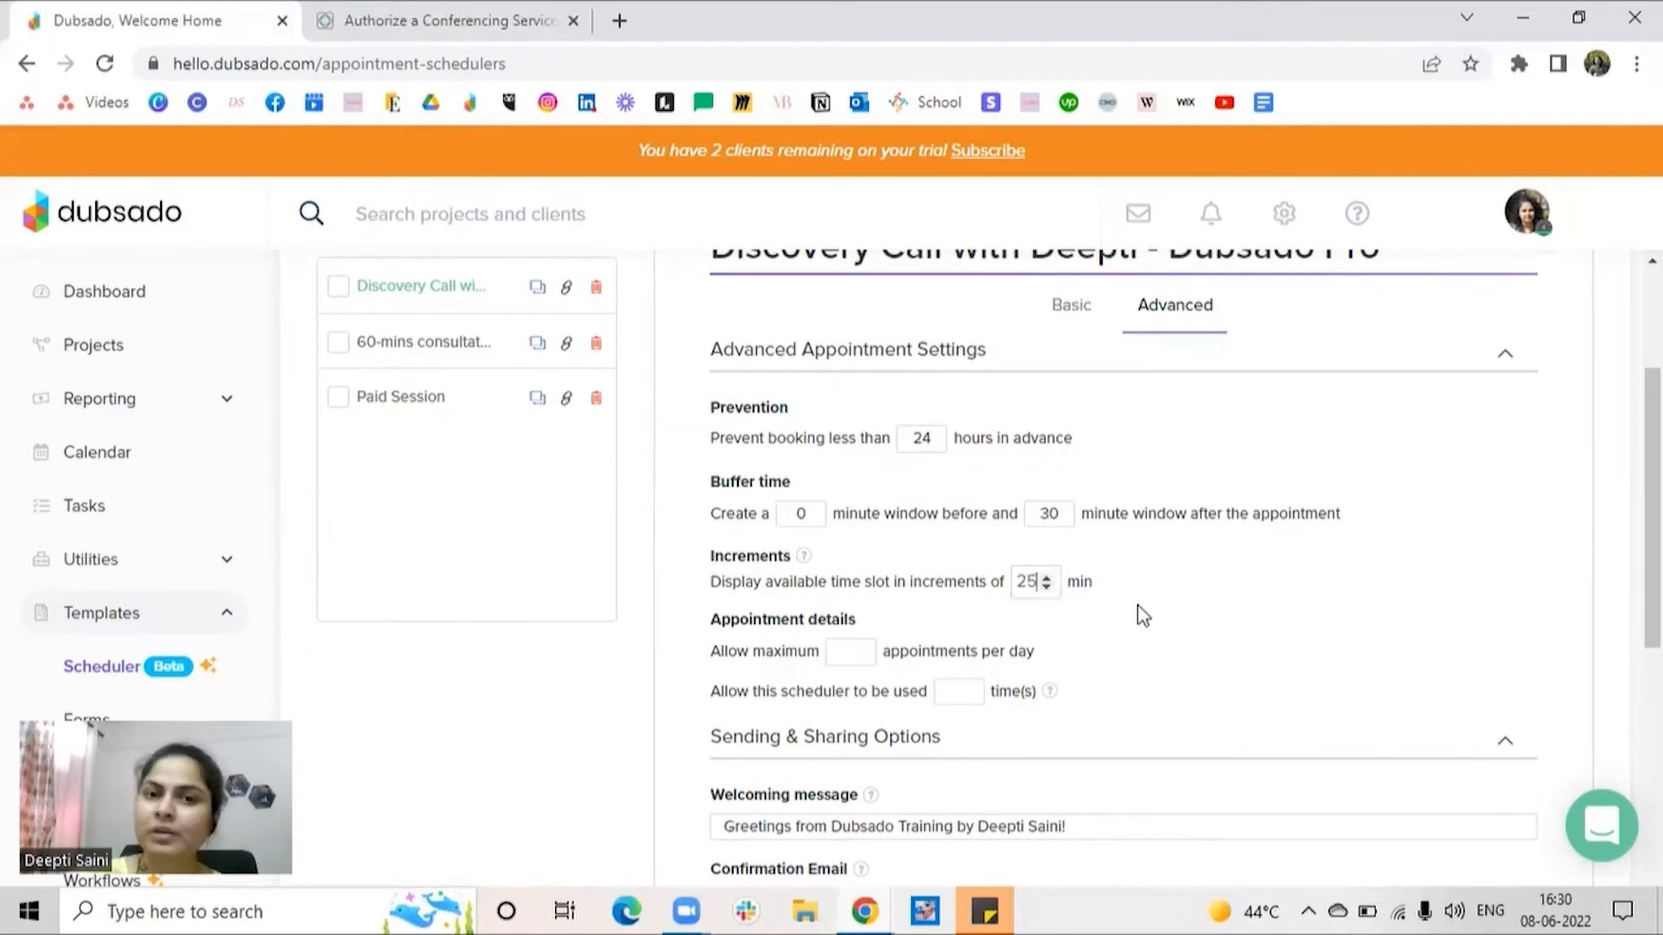
Step: Allow a maximum of 2 appointments per day and let the scheduler be used 1 time
scroll(1143, 618, down, 2)
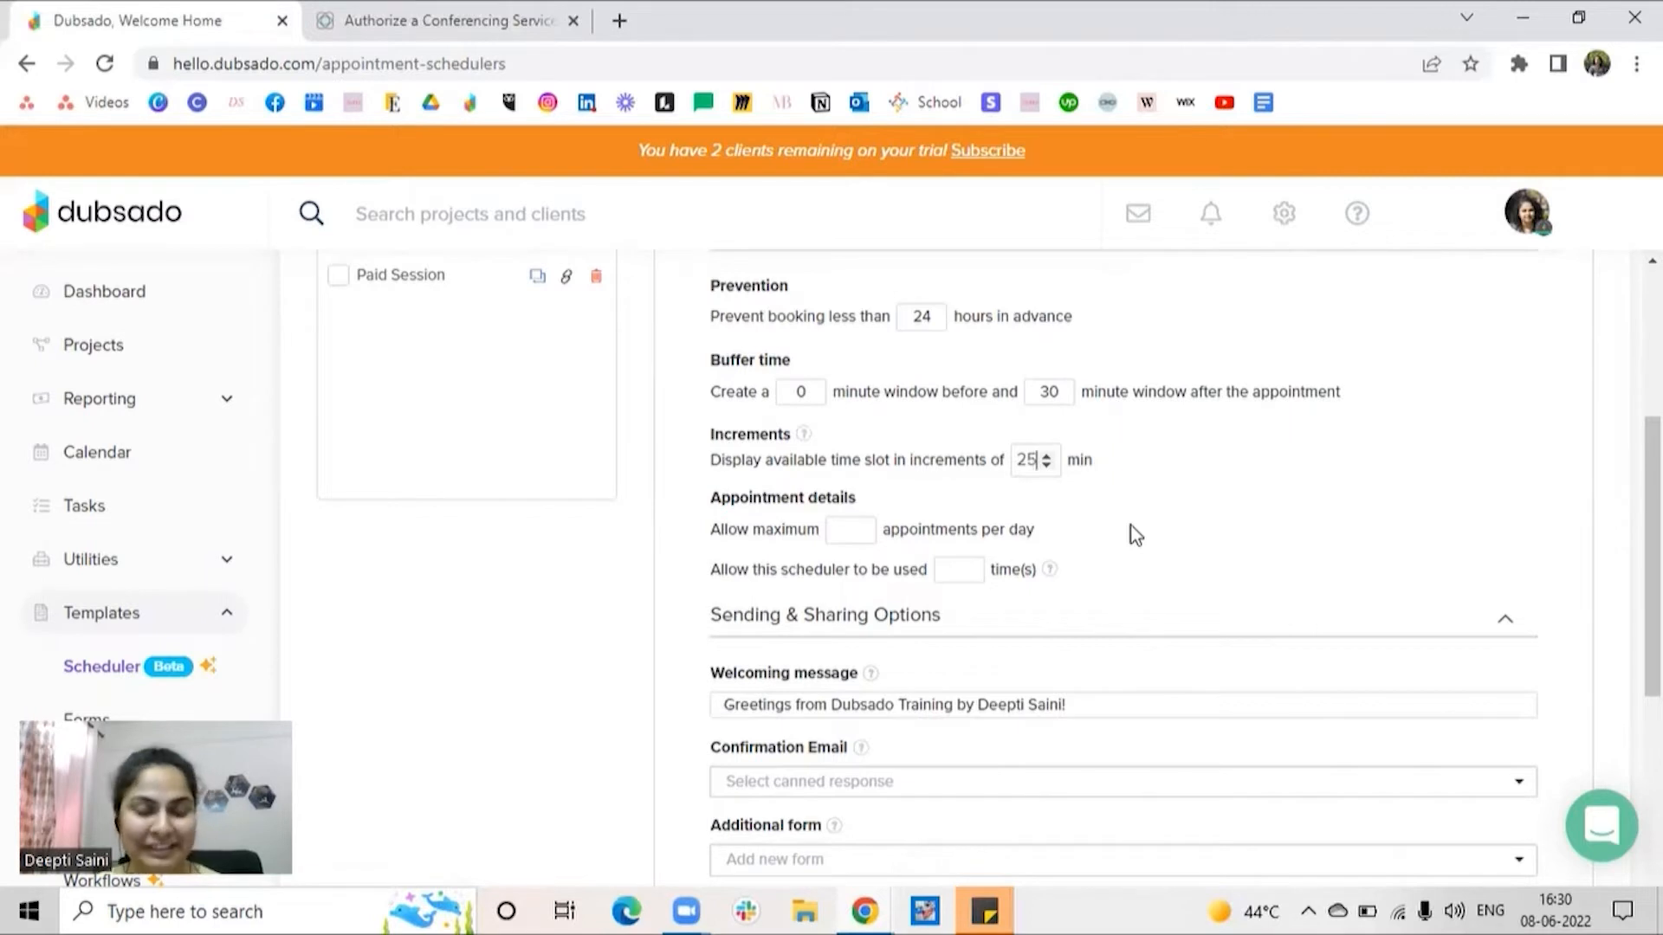
click(830, 537)
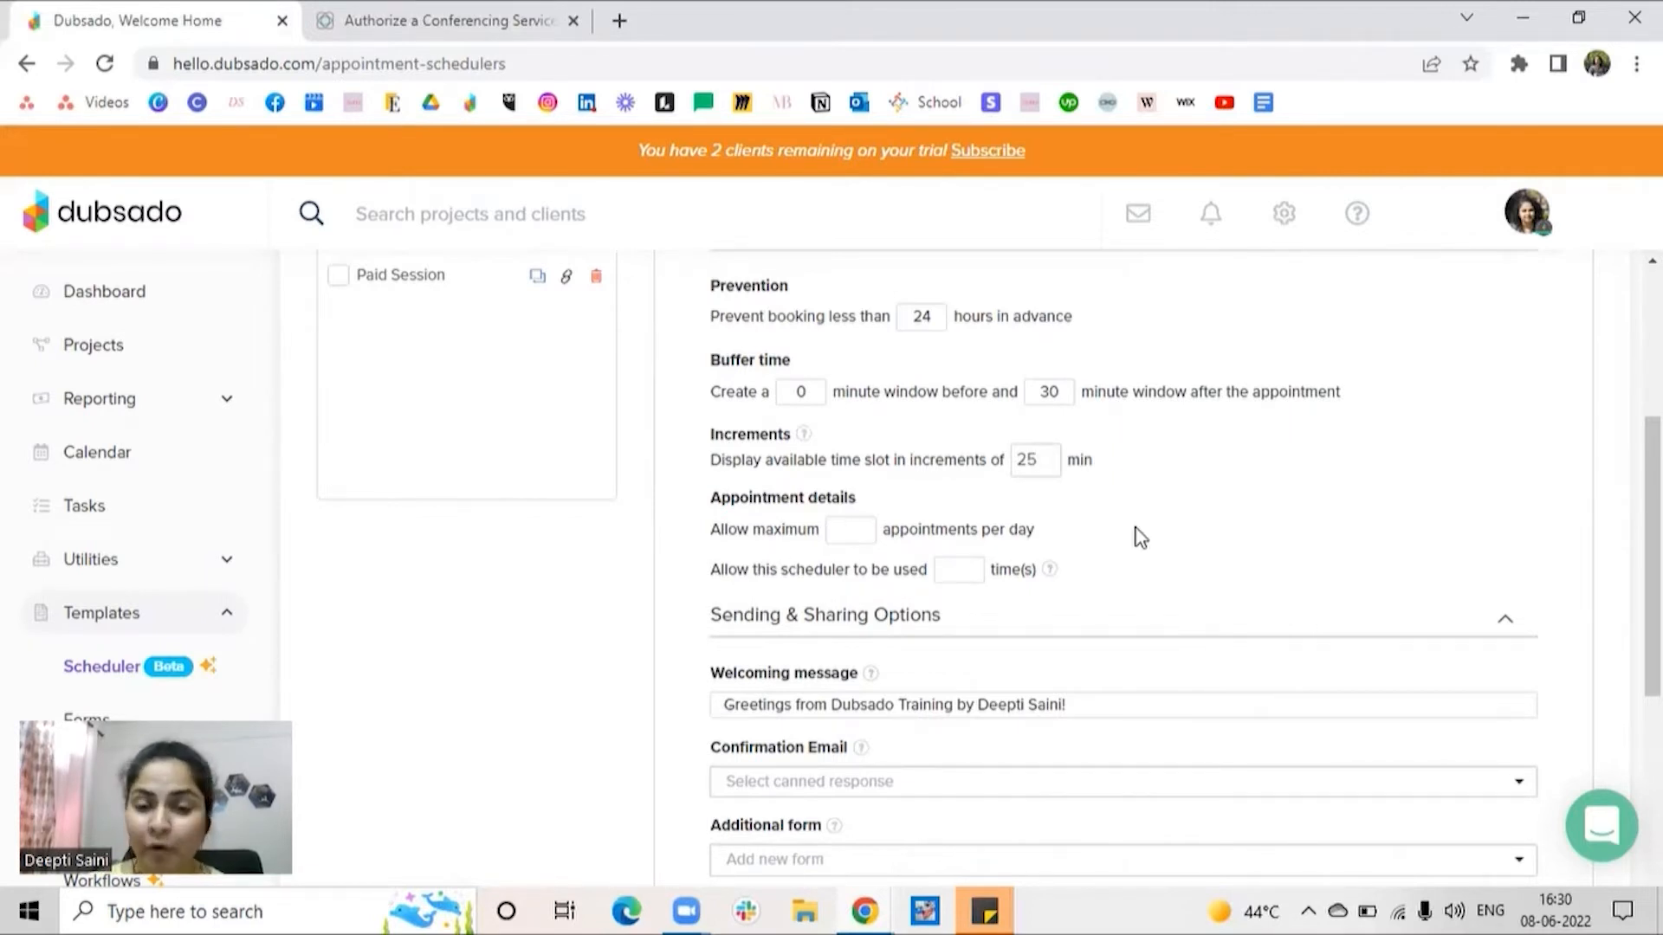
text(2)
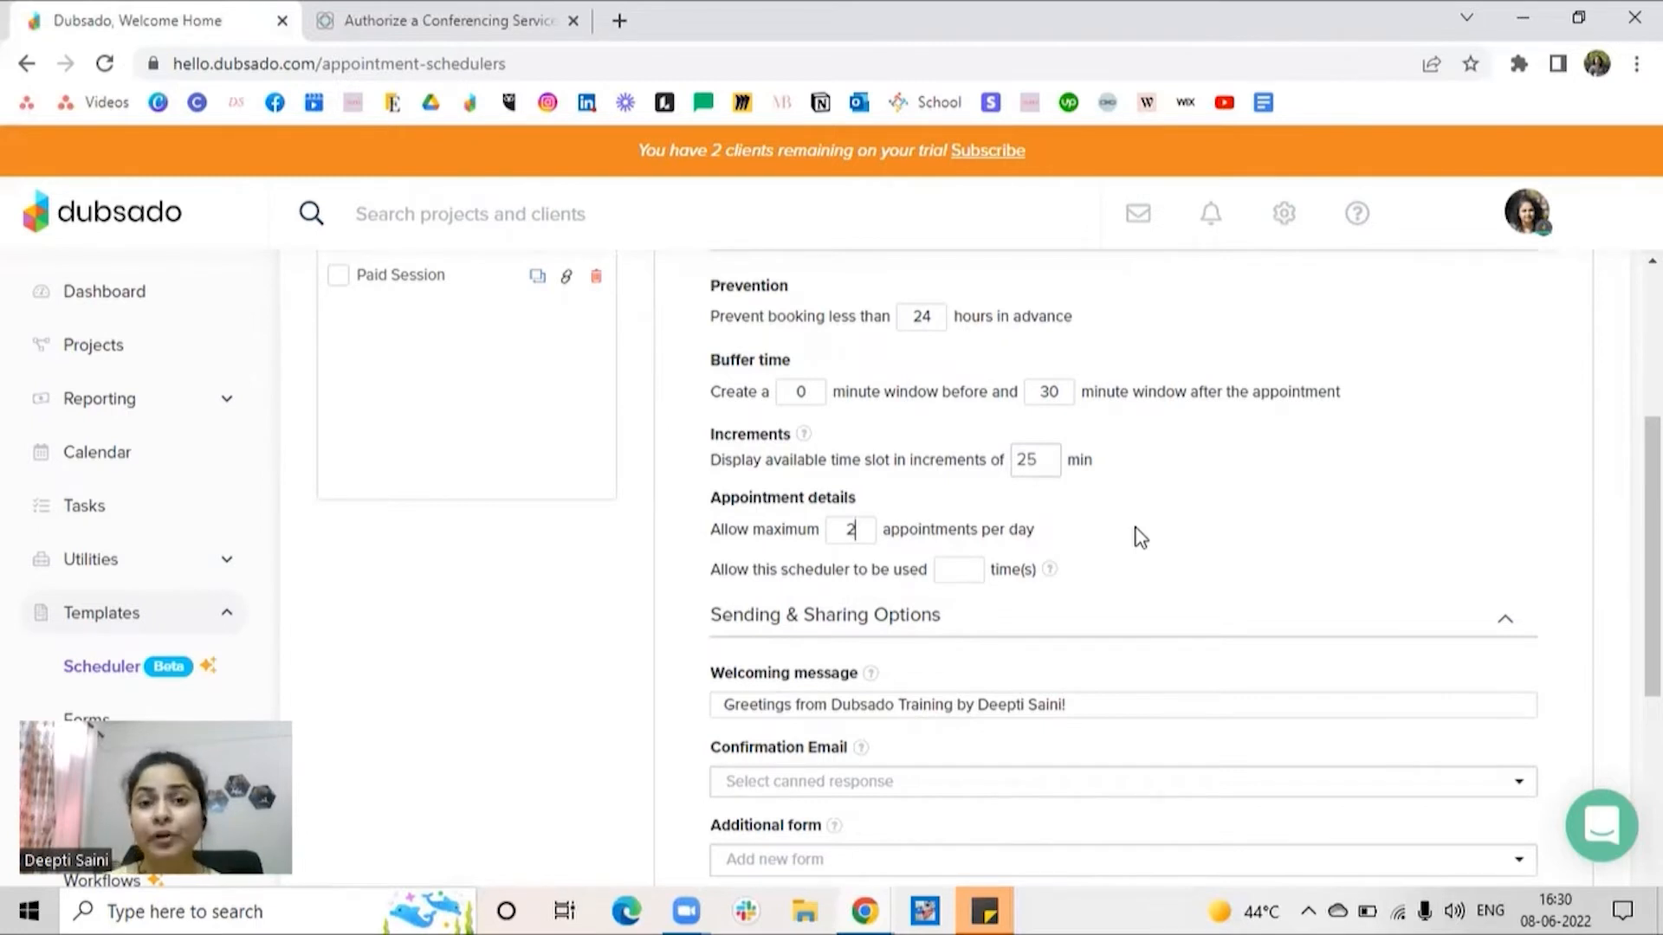
click(960, 572)
text(1)
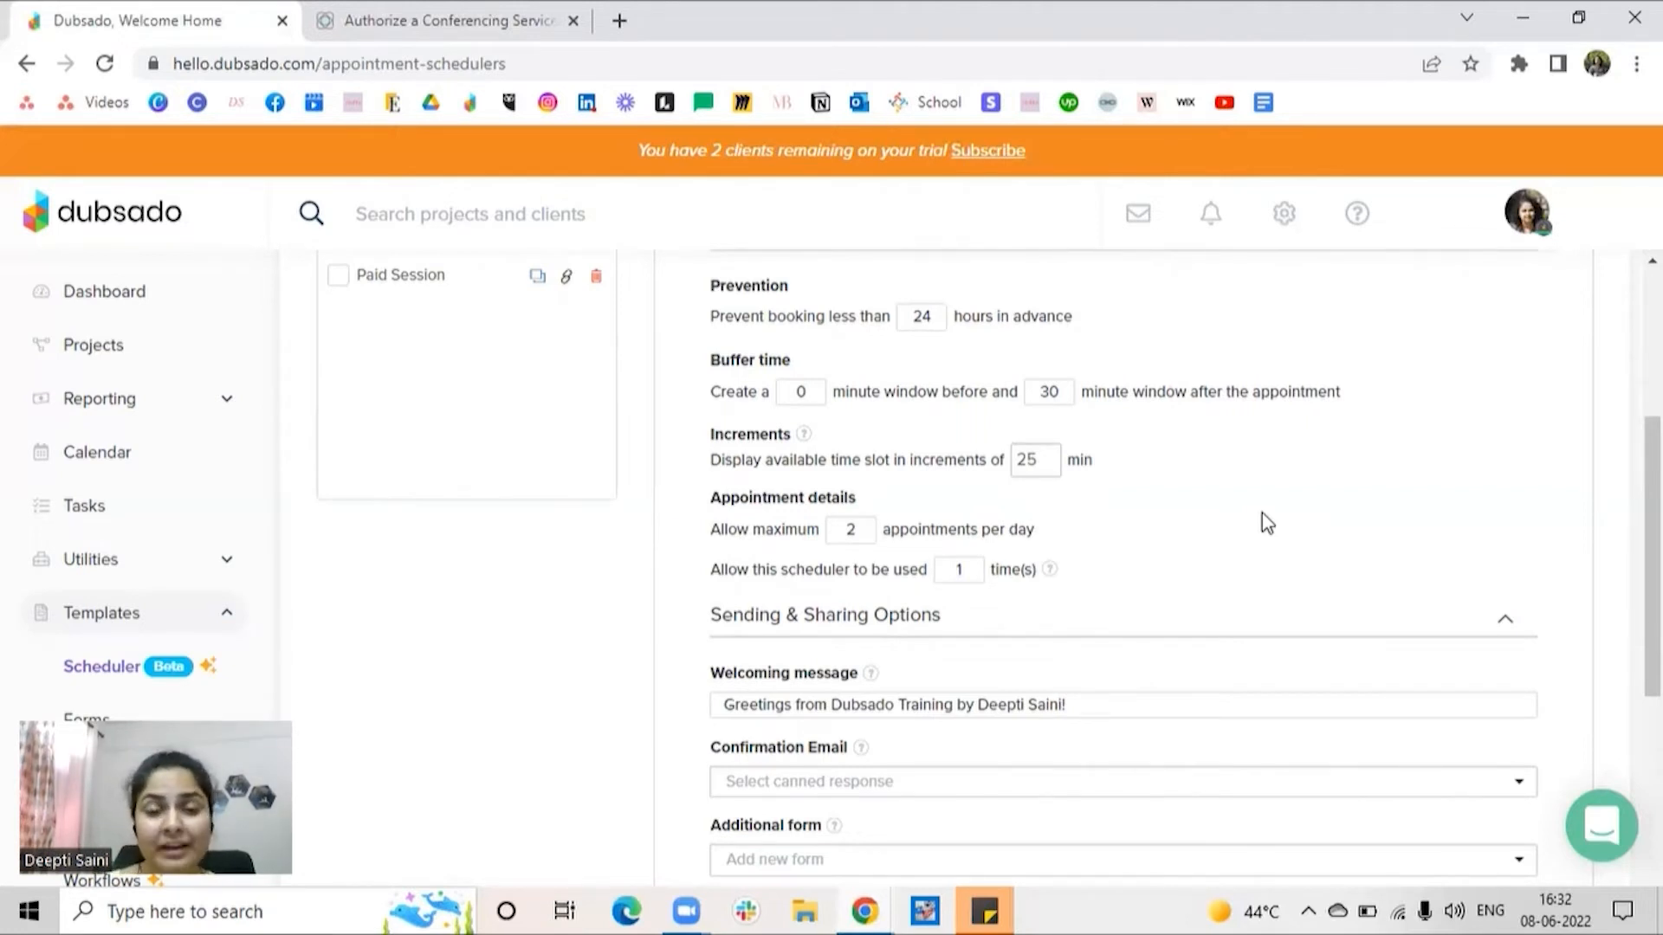
double_click(976, 572)
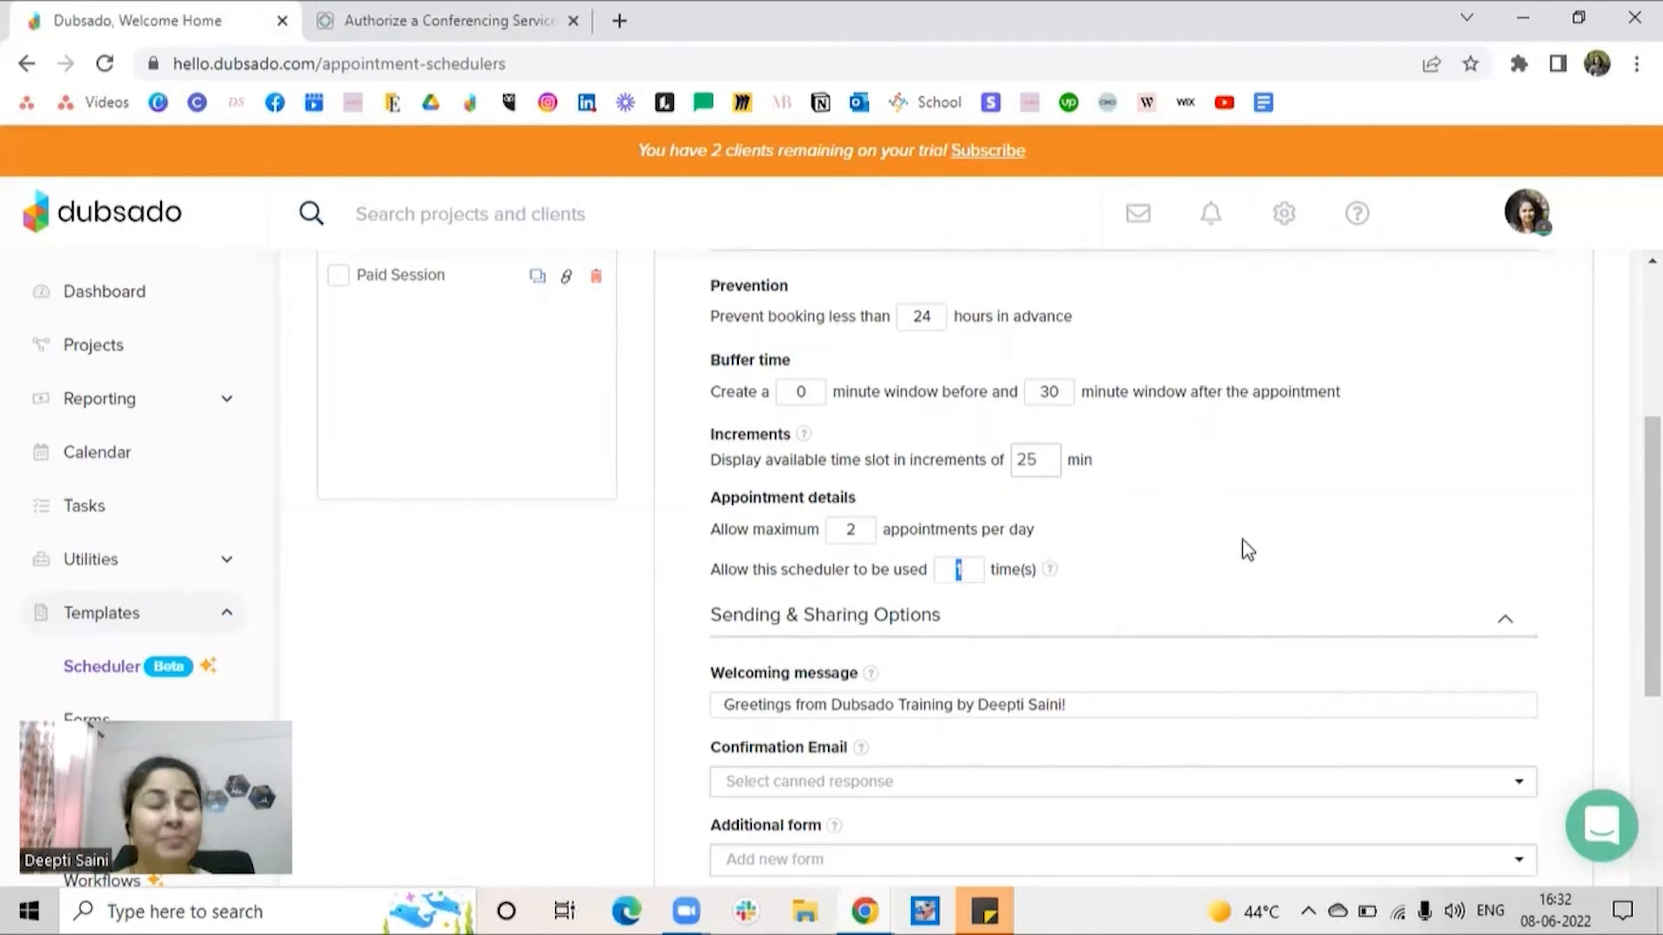
click(1143, 572)
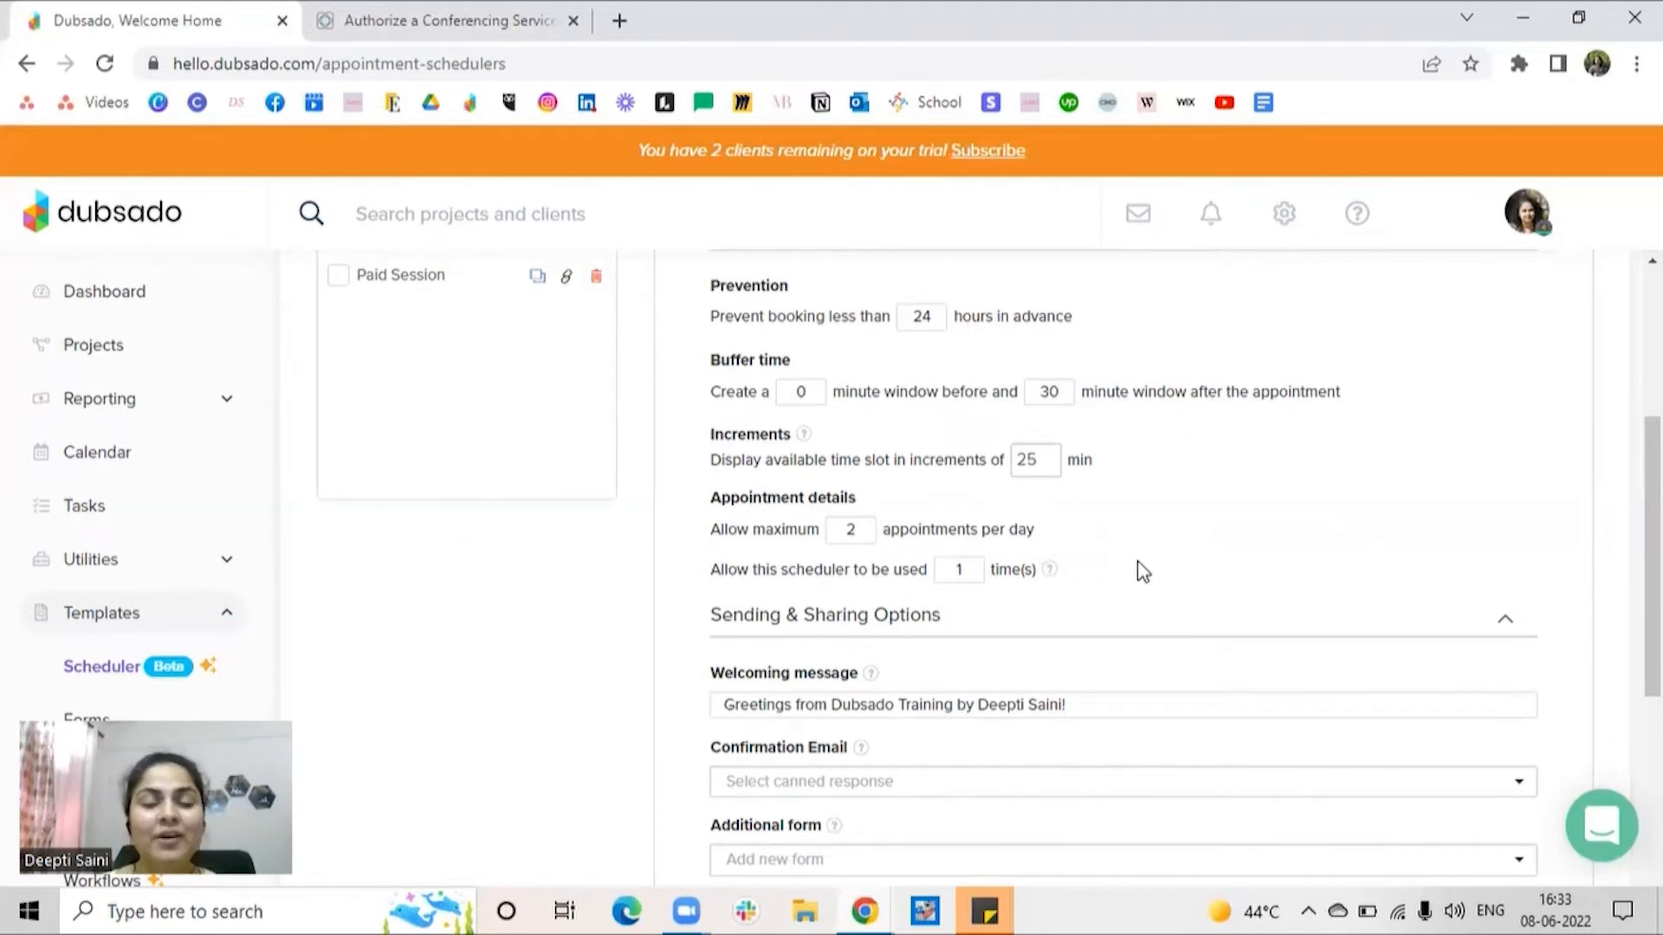
Step: Replace "Dubsado Training by" with "from" in the scheduler's welcoming message
scroll(1143, 572, down, 3)
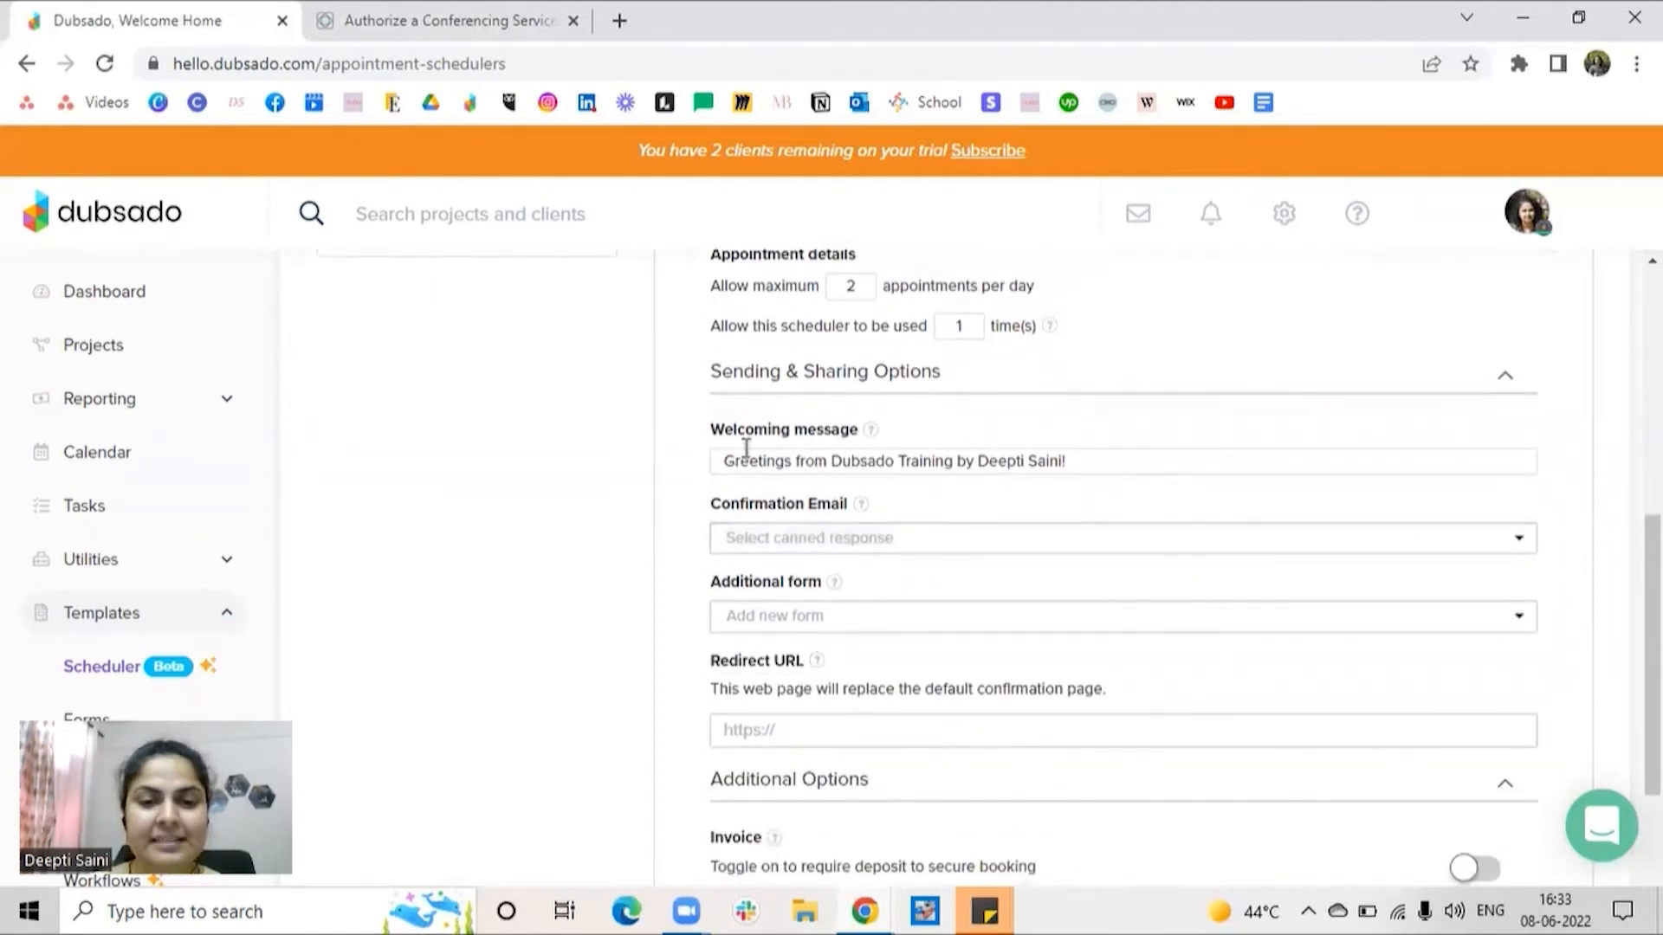
drag(726, 466, 1089, 456)
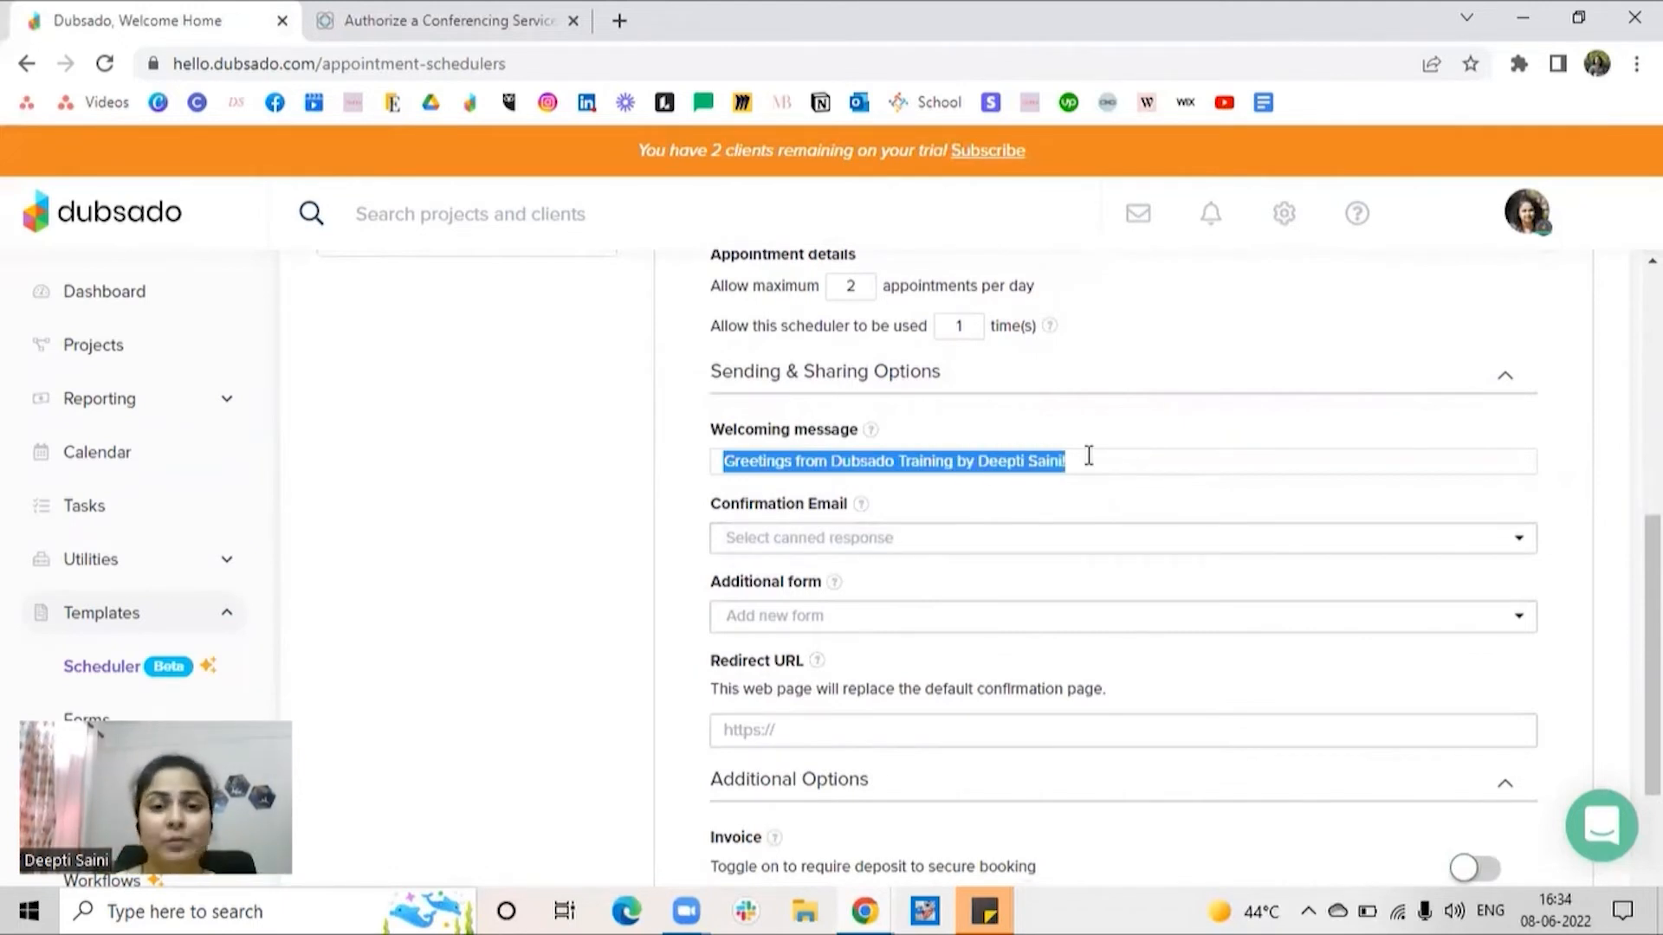
click(1109, 462)
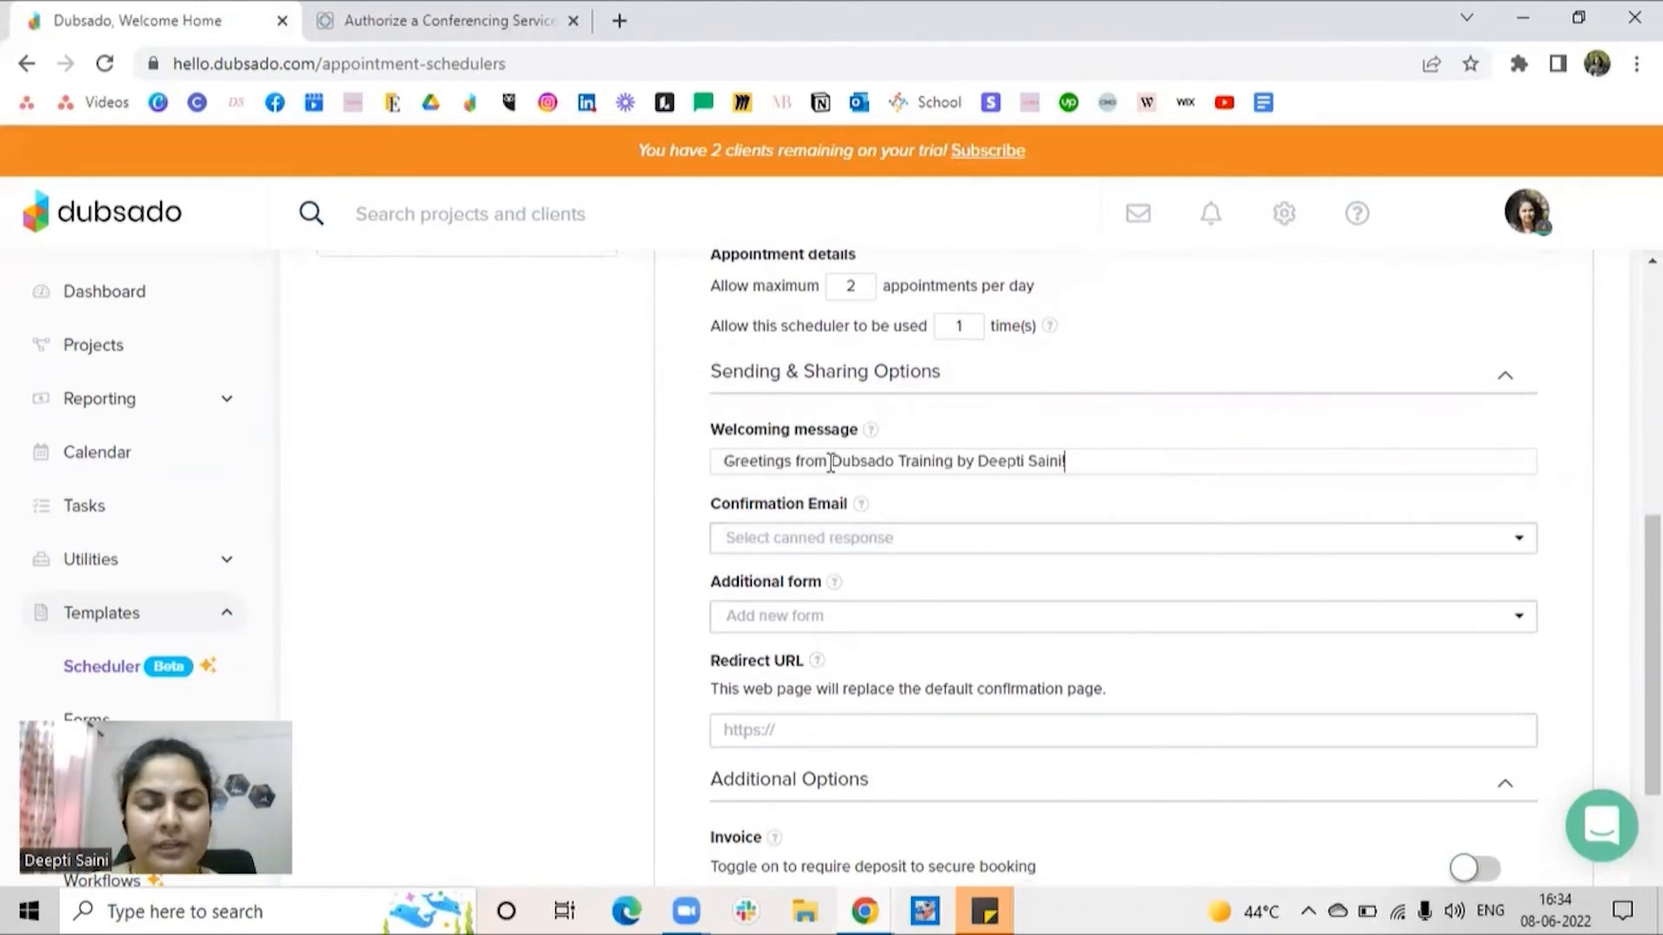
drag(830, 461, 973, 460)
text(from)
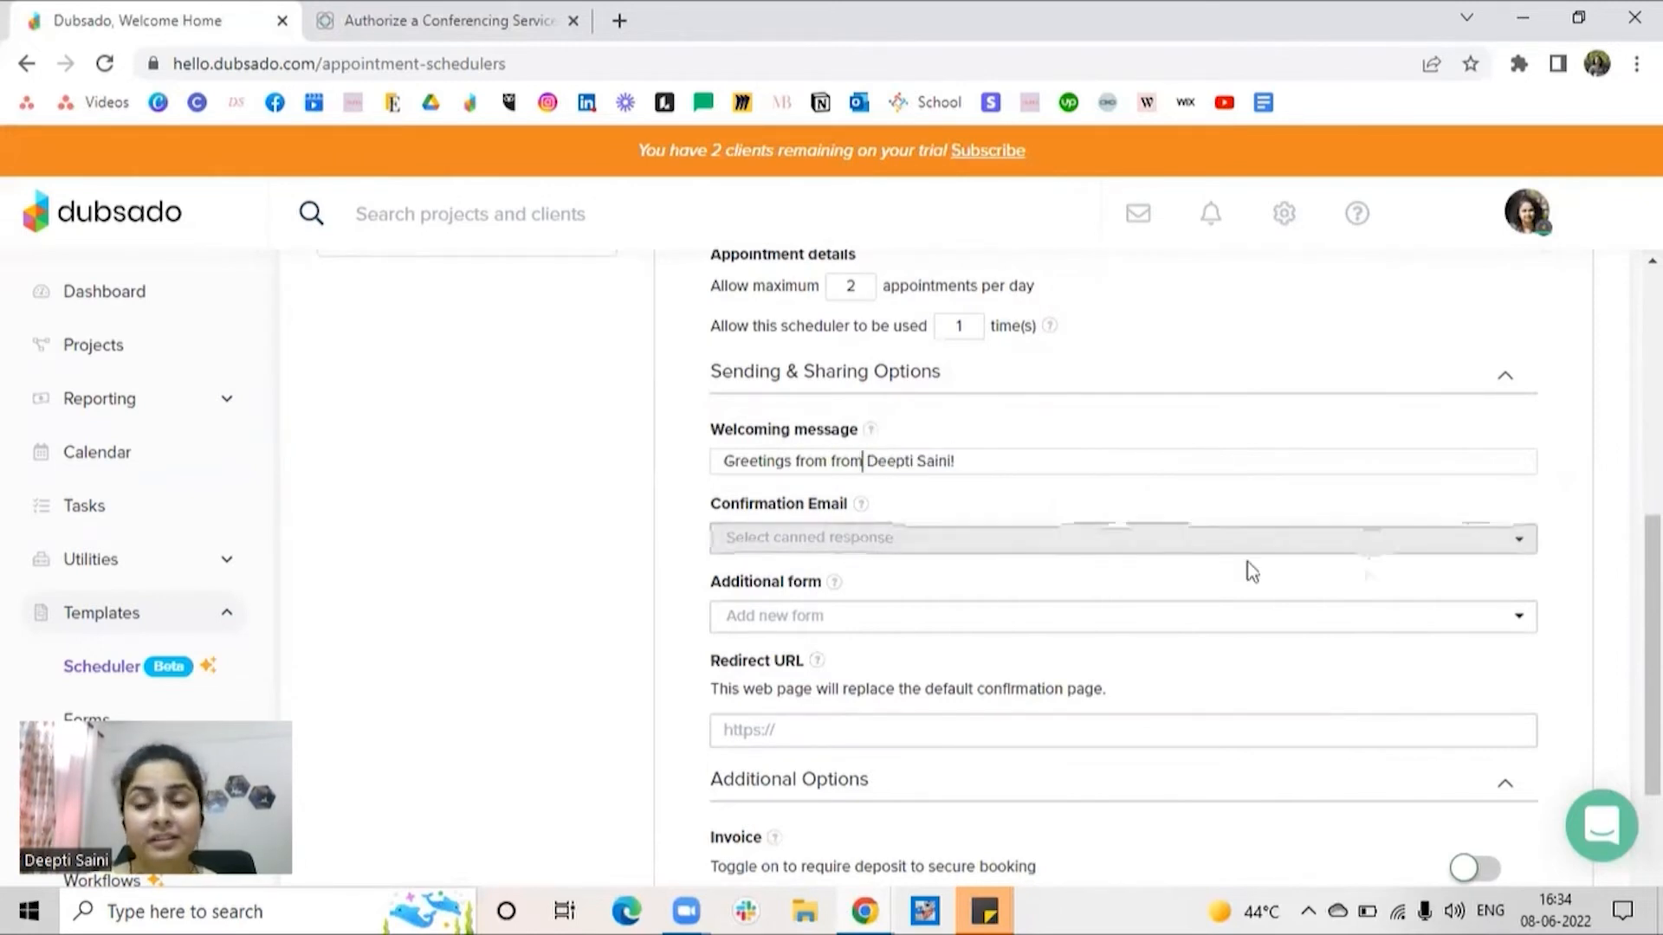
Step: Choose the "Scheduler - Confirmation" canned response as the scheduler's confirmation email
click(1528, 550)
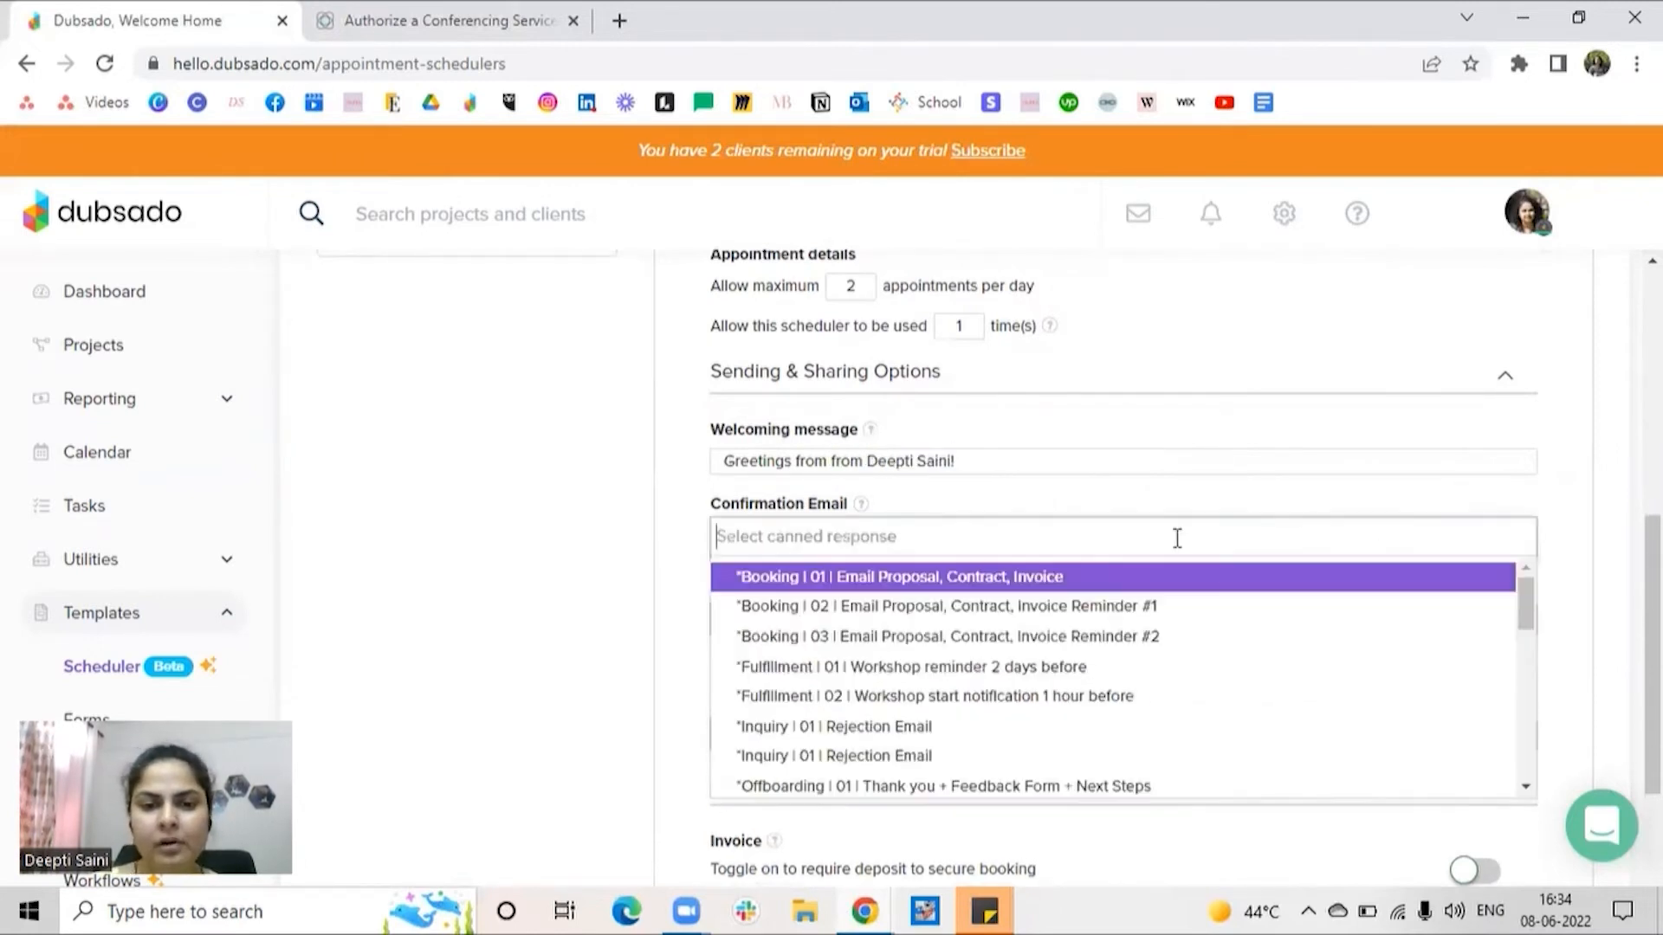
text(sc)
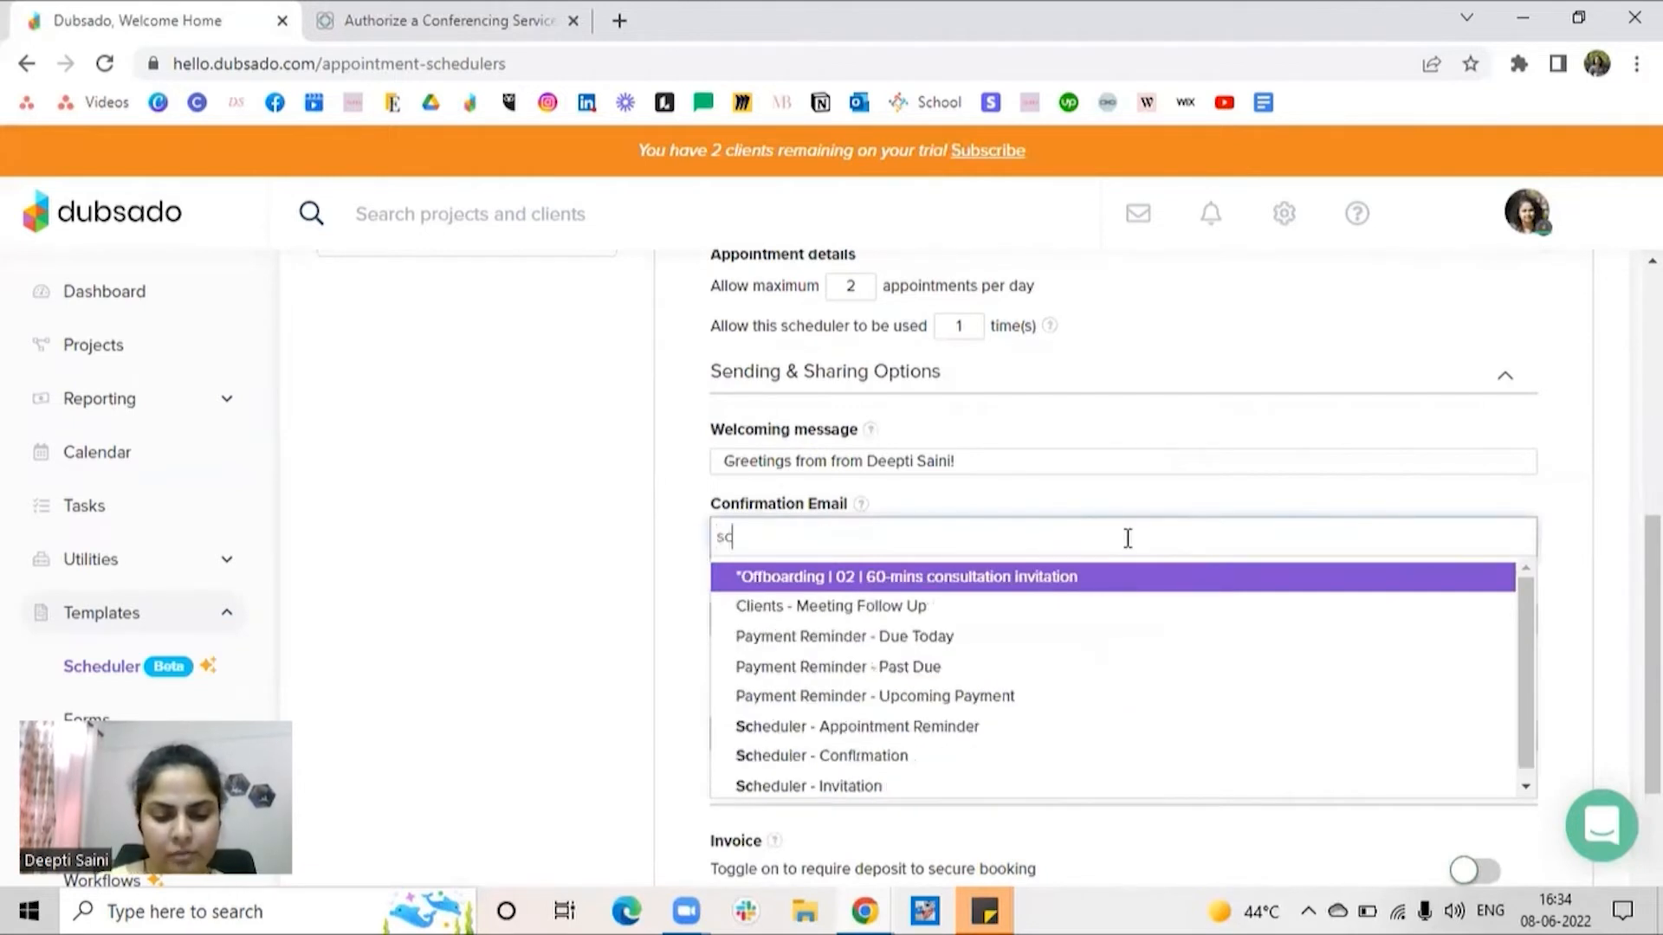
click(885, 754)
Step: Attach the "Lead capture form" to the scheduler as its additional form
scroll(537, 596, down, 3)
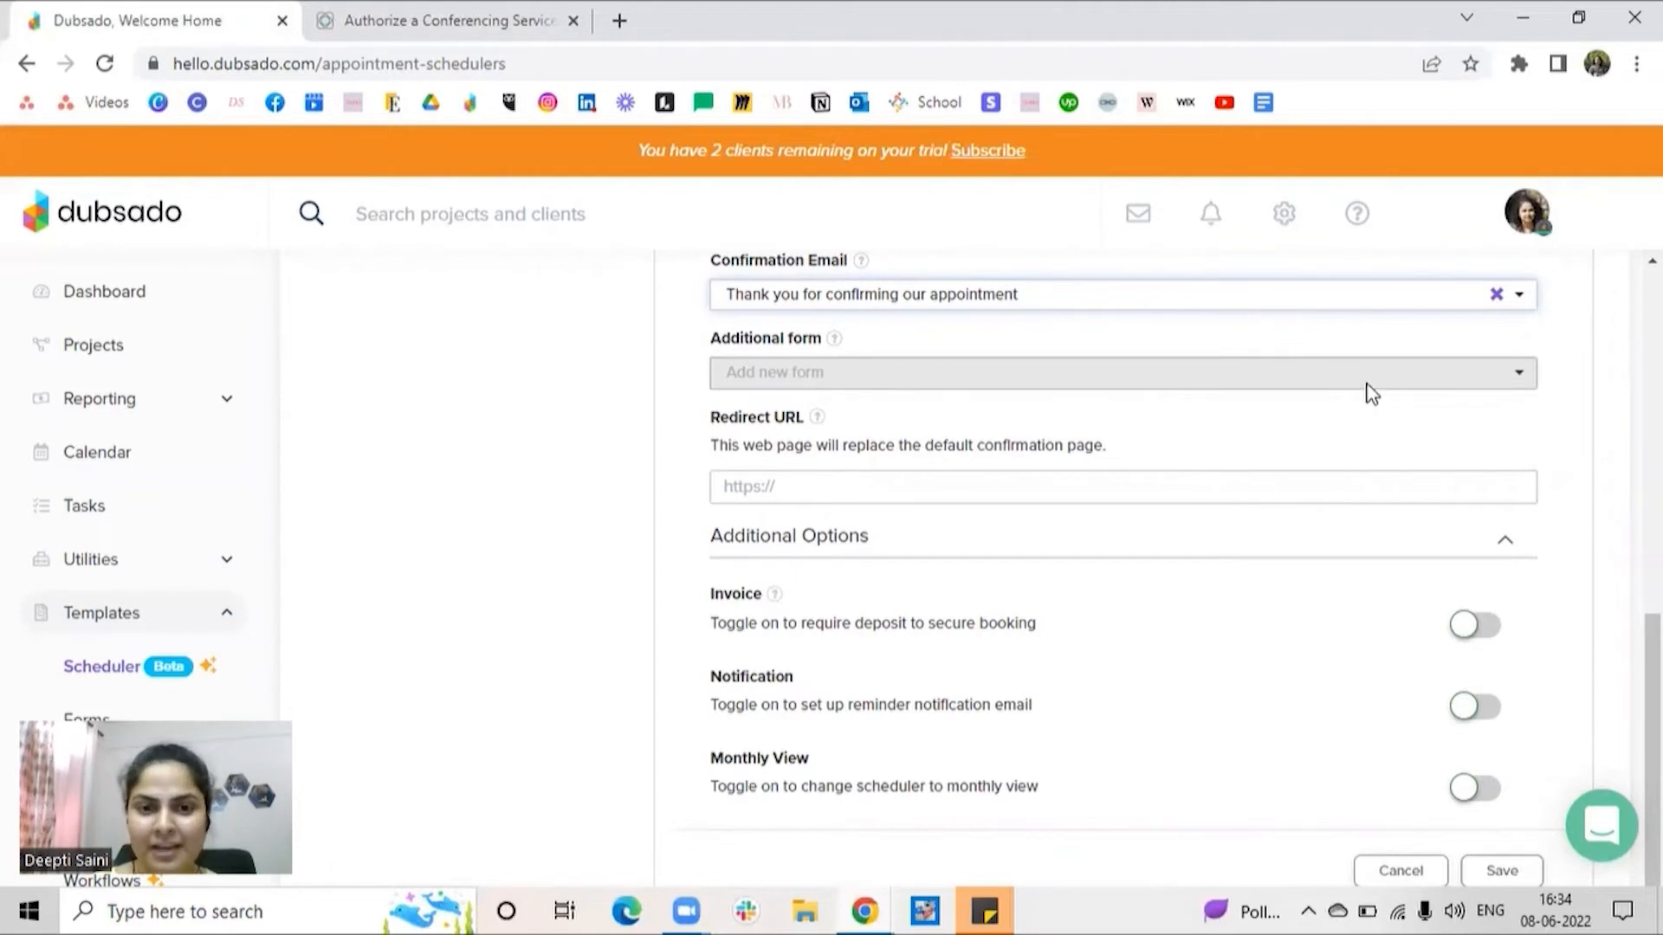
click(1369, 394)
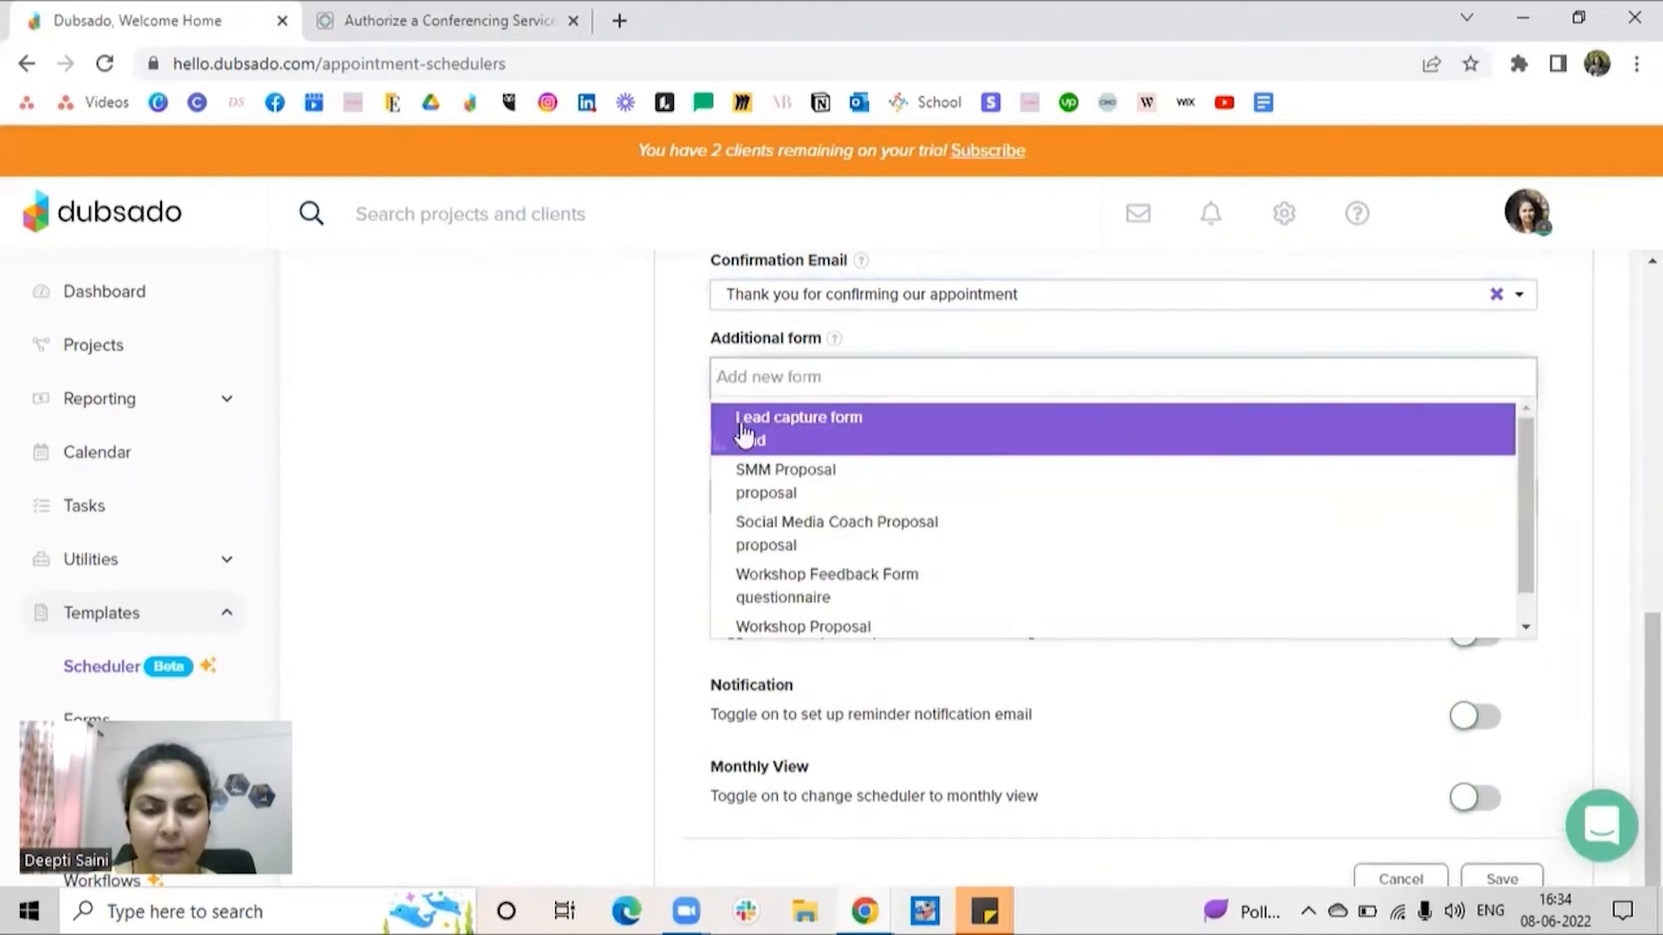
click(743, 433)
scroll(693, 446, down, 1)
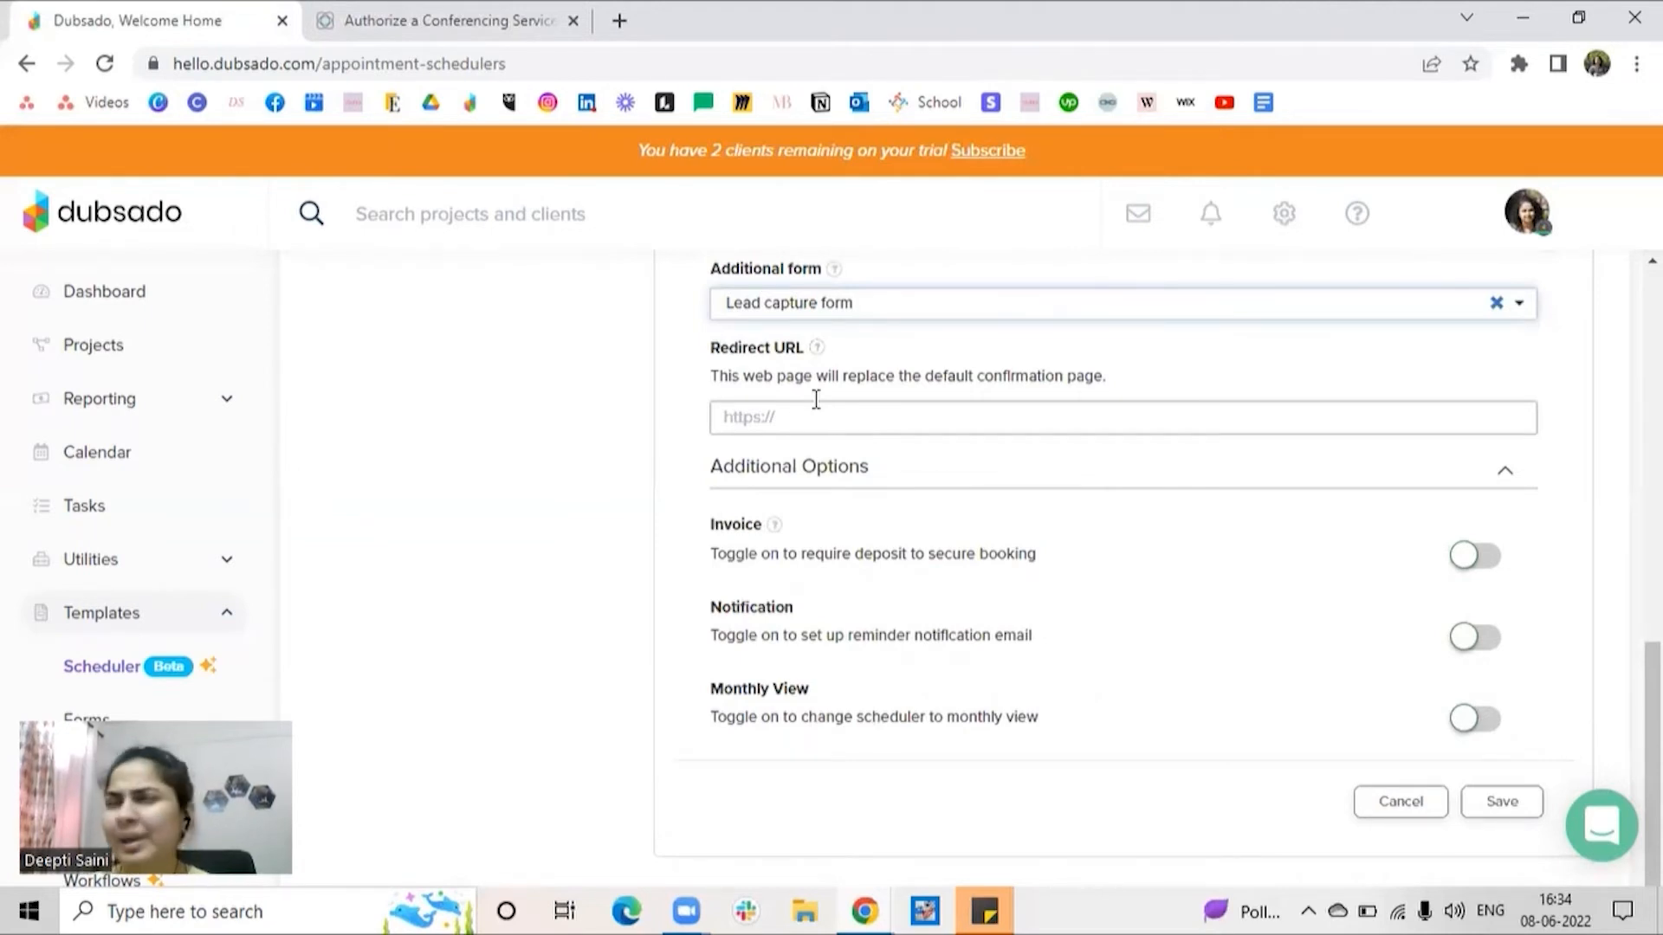
click(783, 423)
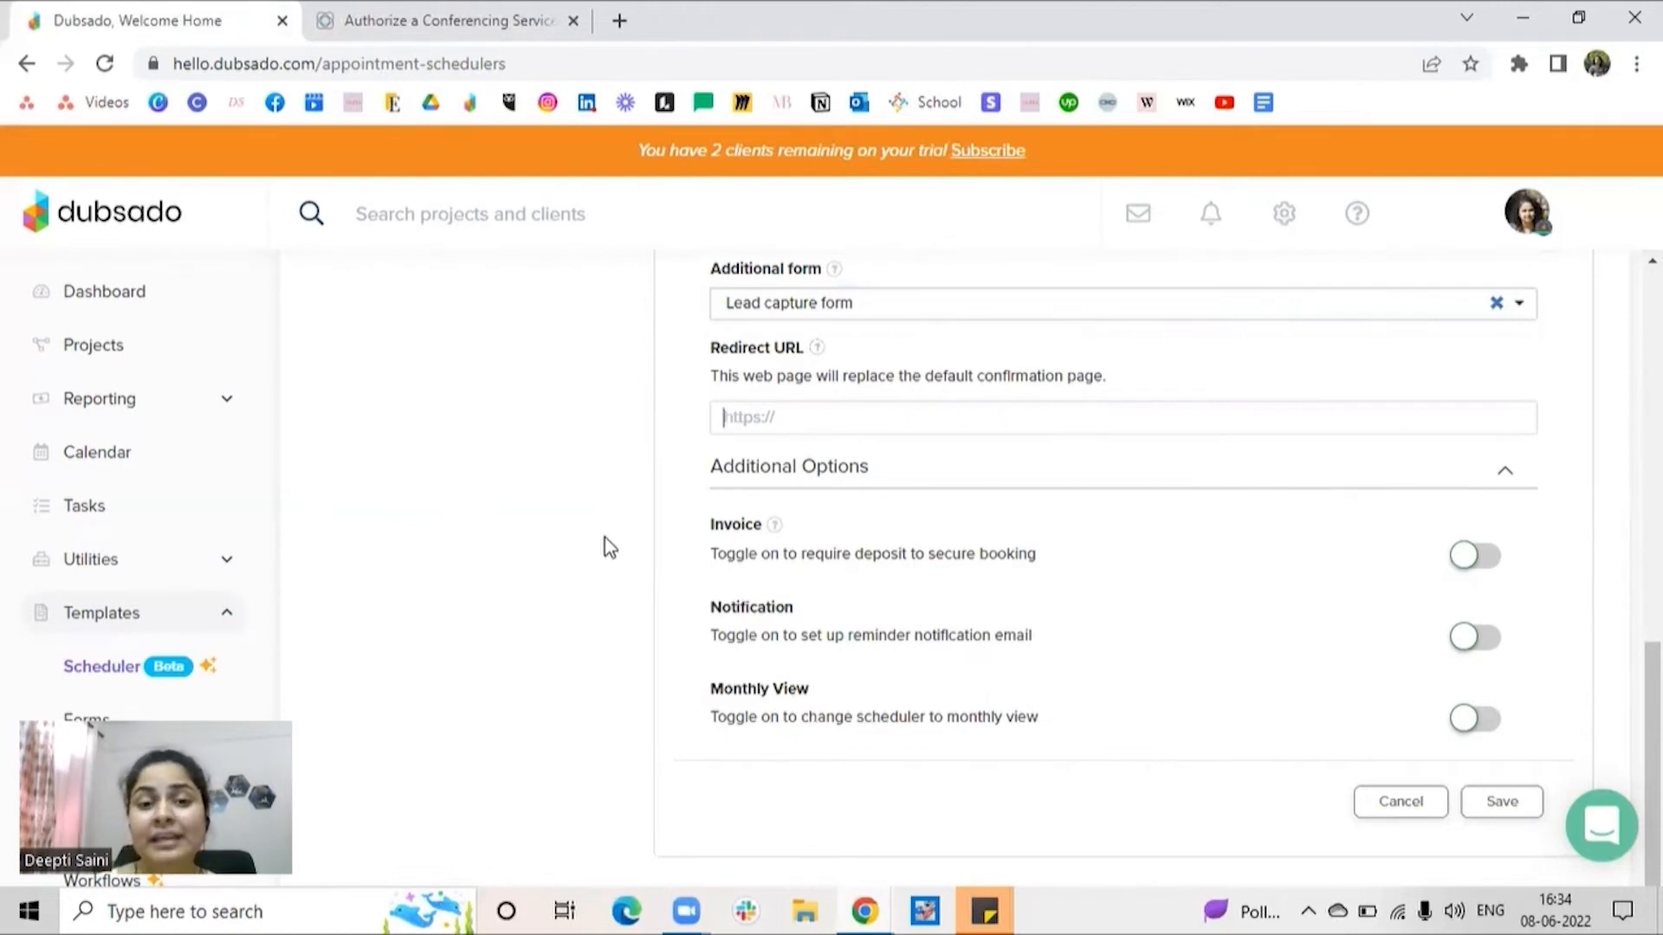
Step: Require a deposit invoice to secure the booking and start a new invoice line item named "Discovery Call"
click(1464, 559)
scroll(912, 572, down, 1)
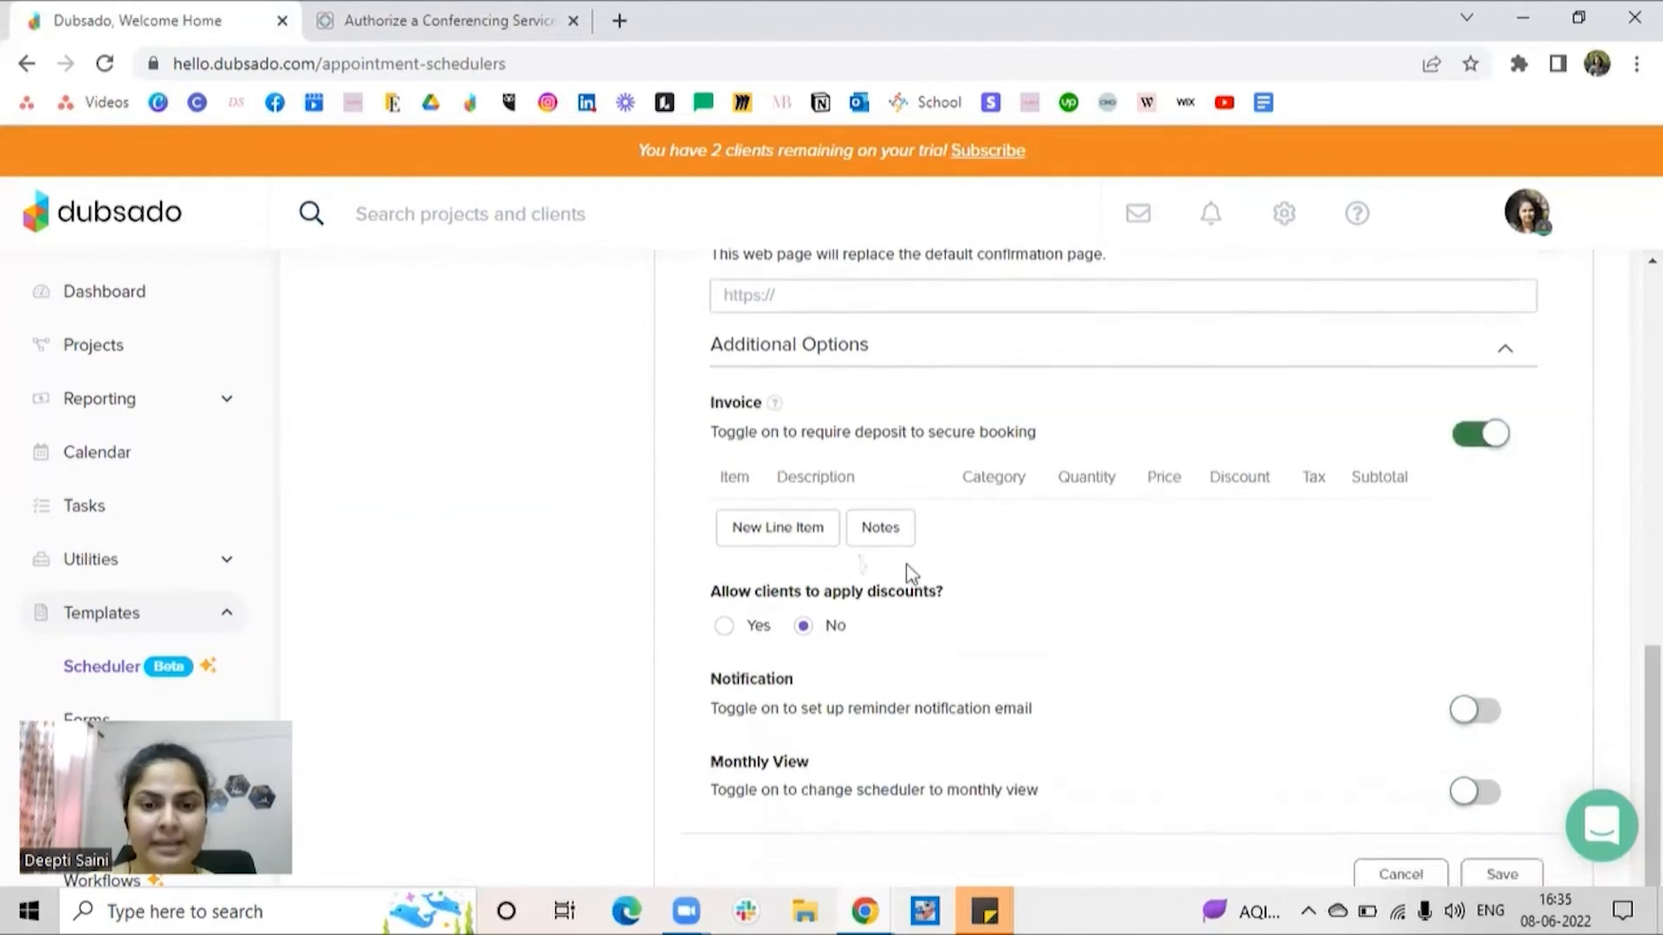
click(773, 530)
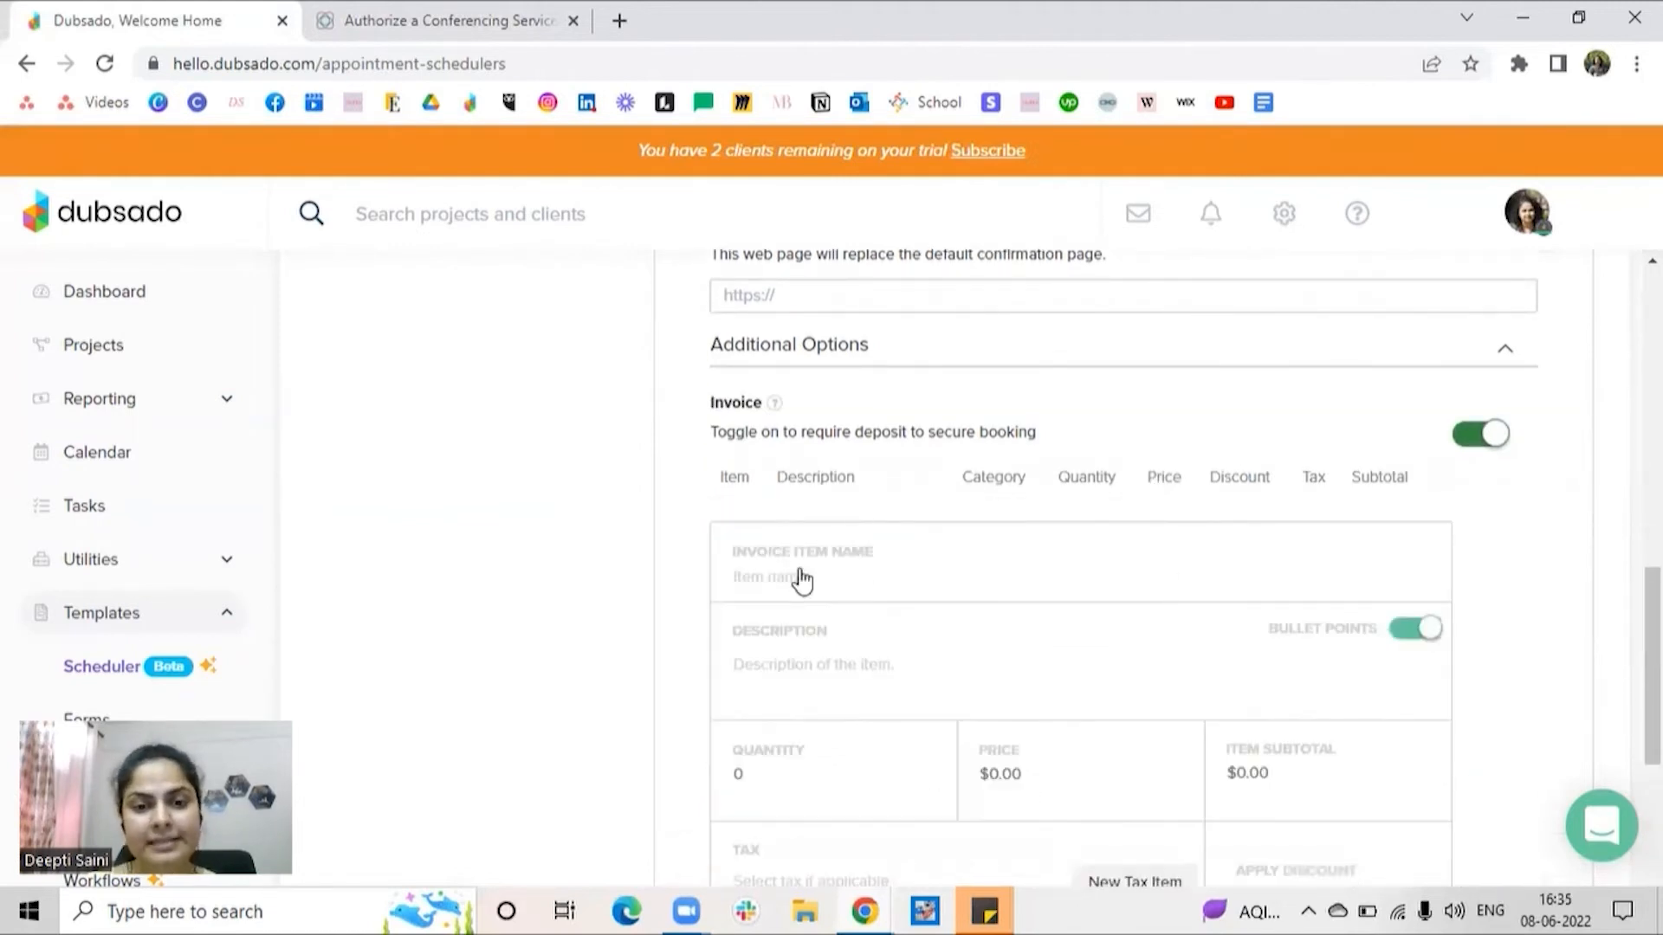
click(783, 578)
text(Discovery Call)
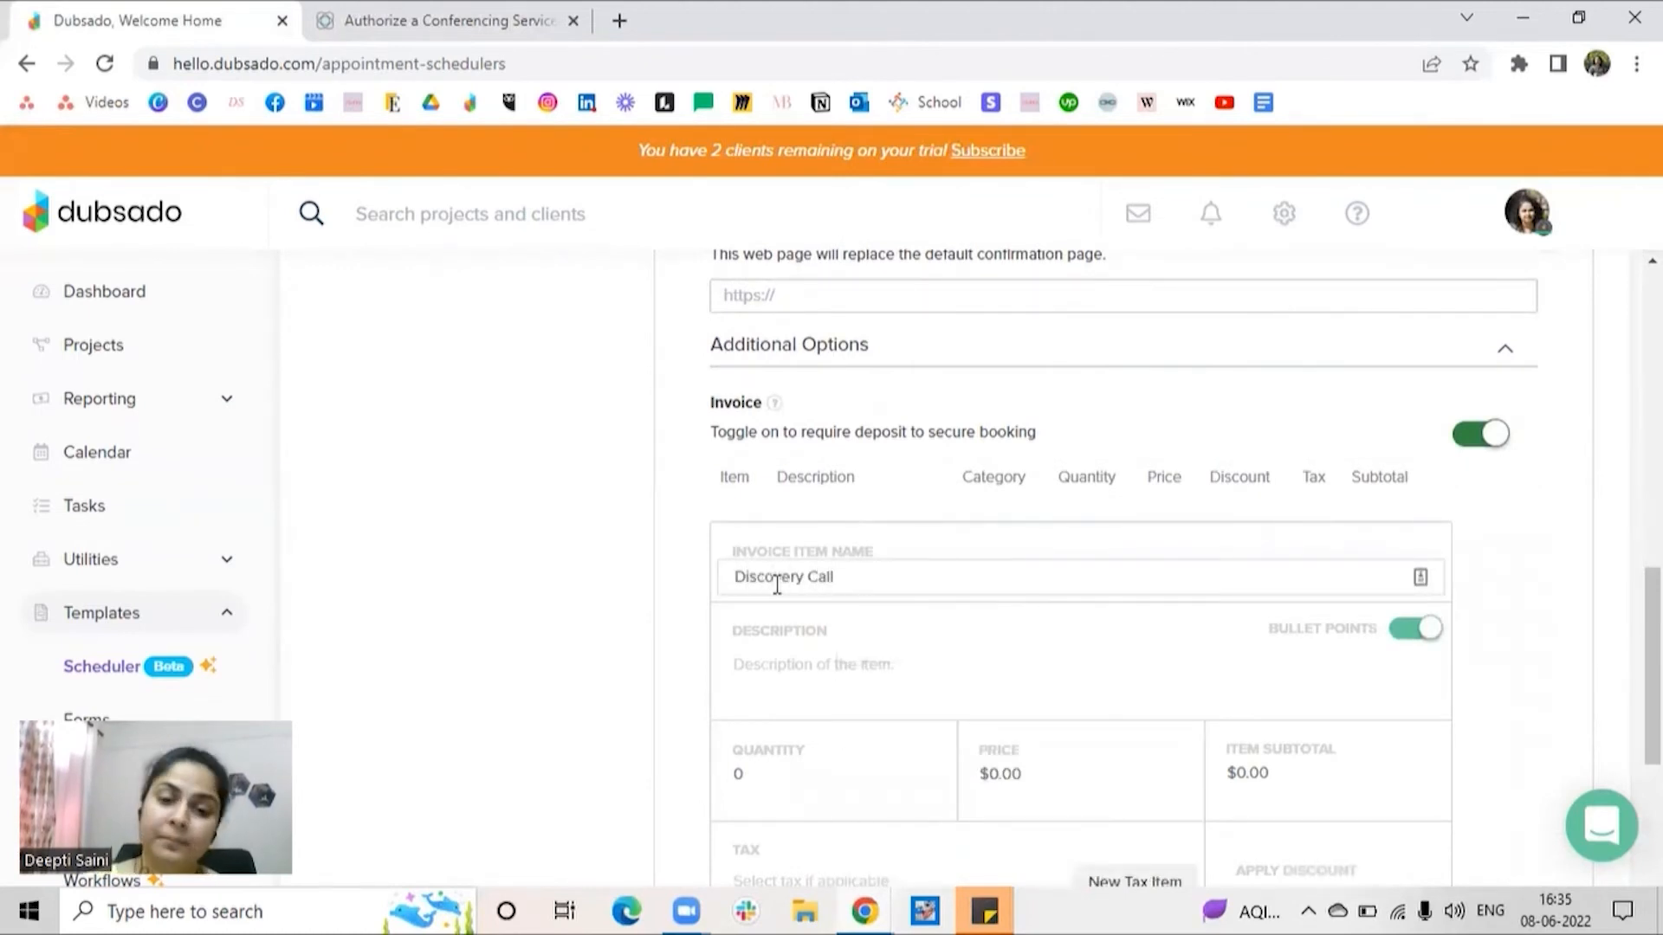
Step: Describe the invoice item as "30-mins zoom consultation"
click(777, 660)
scroll(780, 662, down, 1)
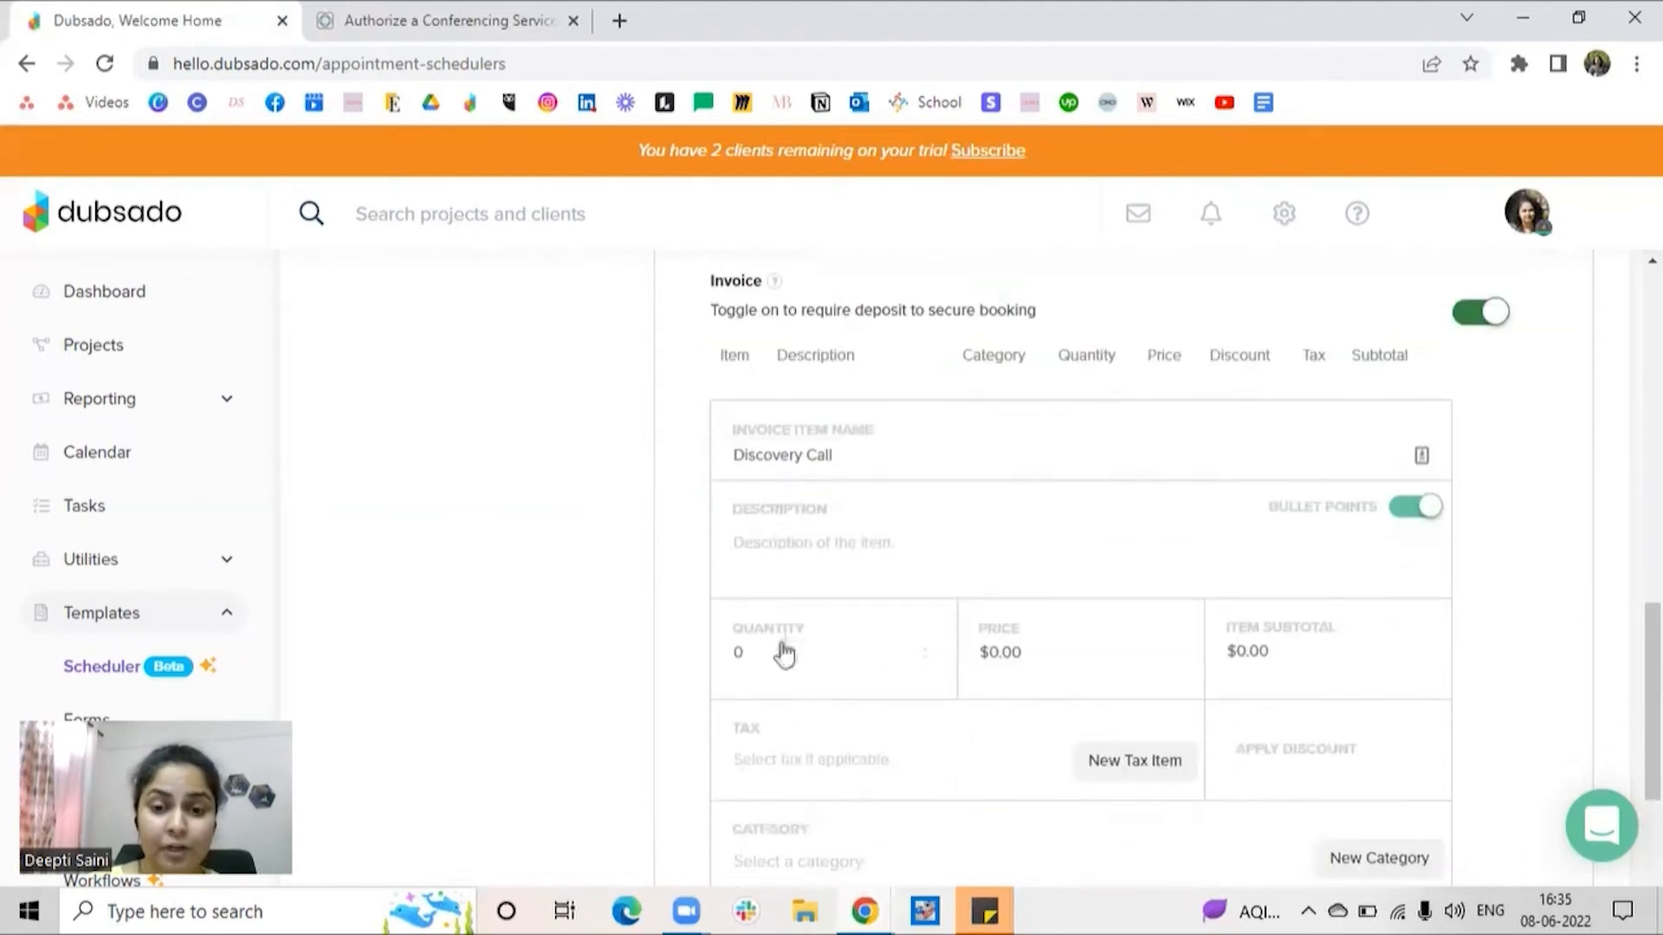
click(797, 559)
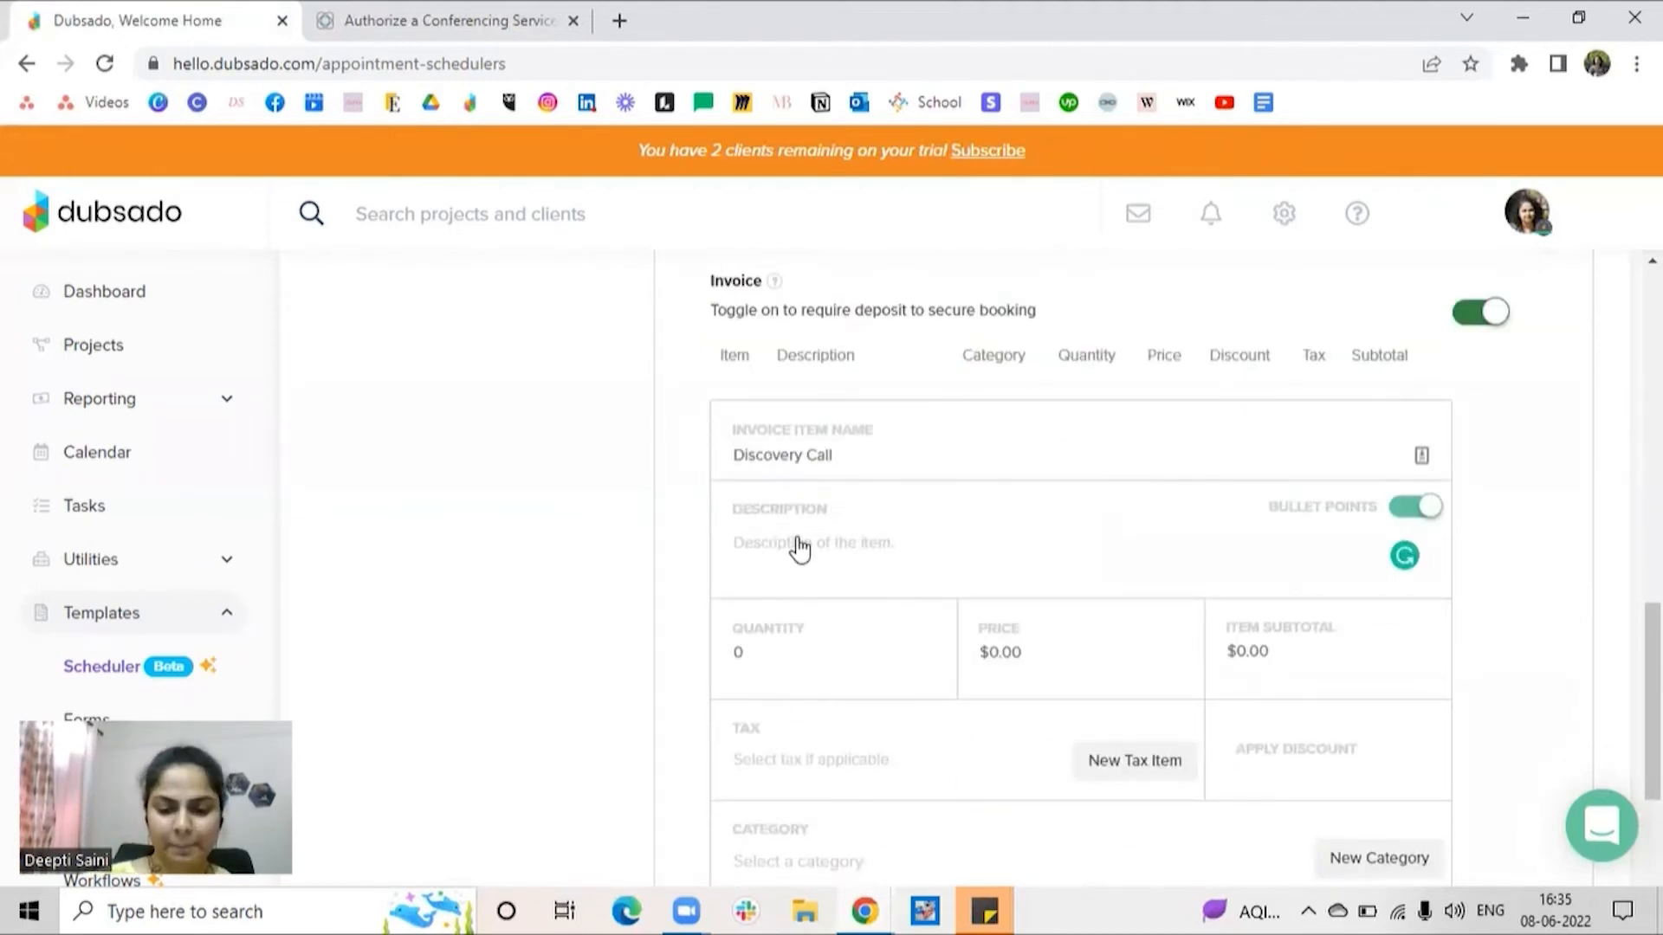
text(30-mins)
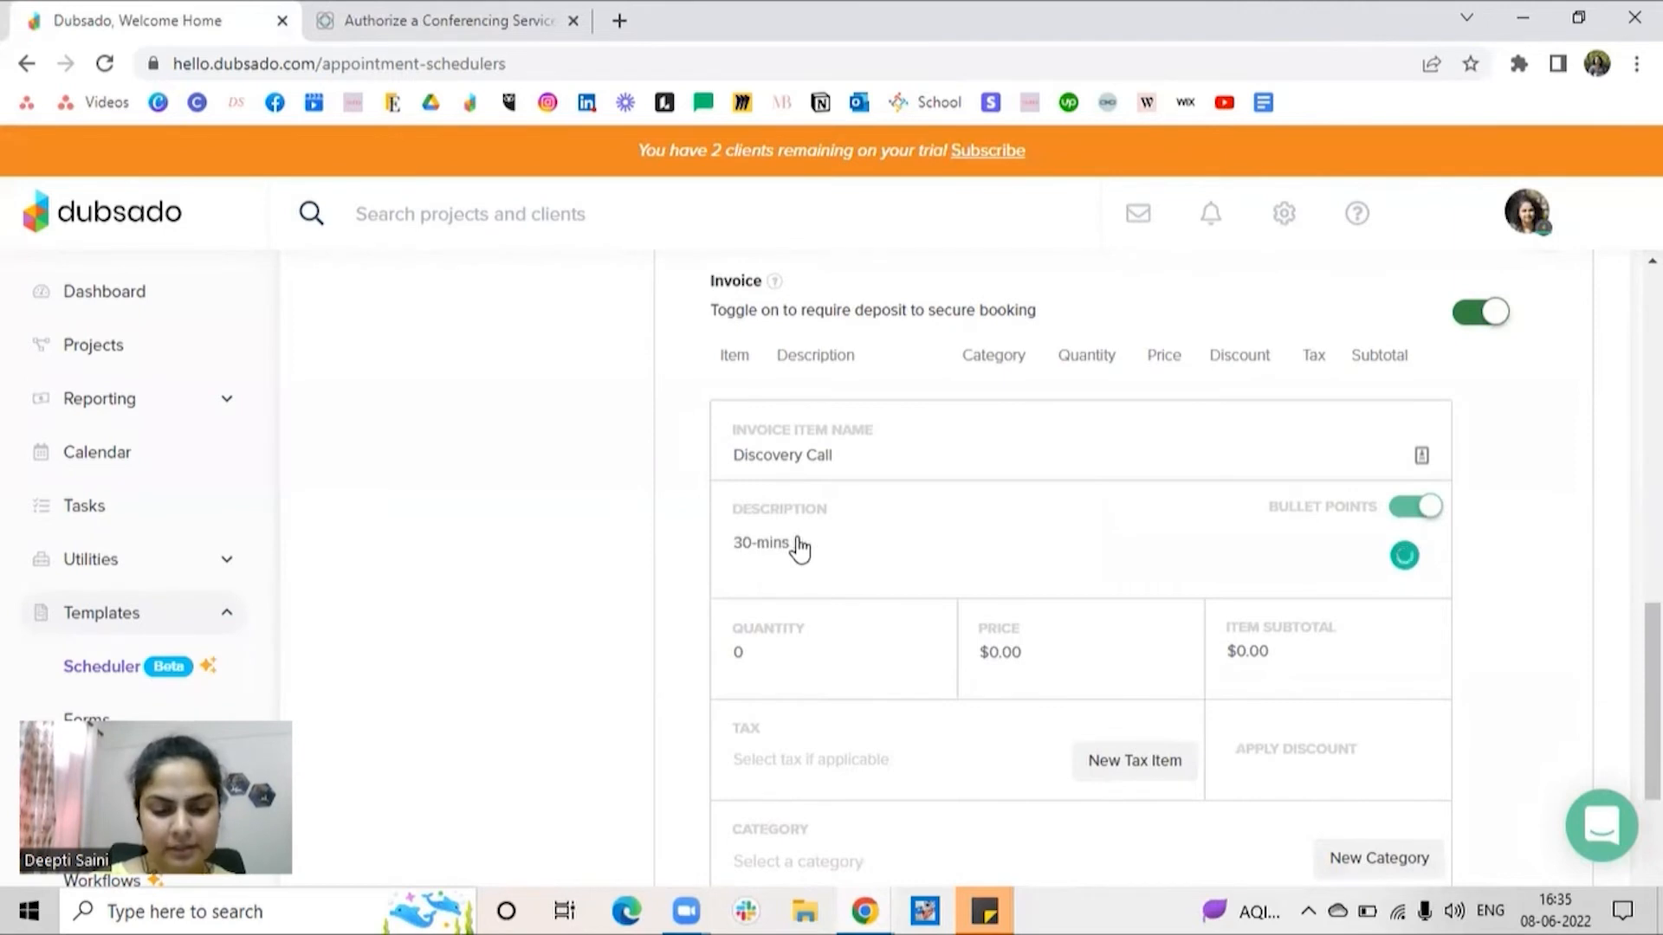
text( zoom co)
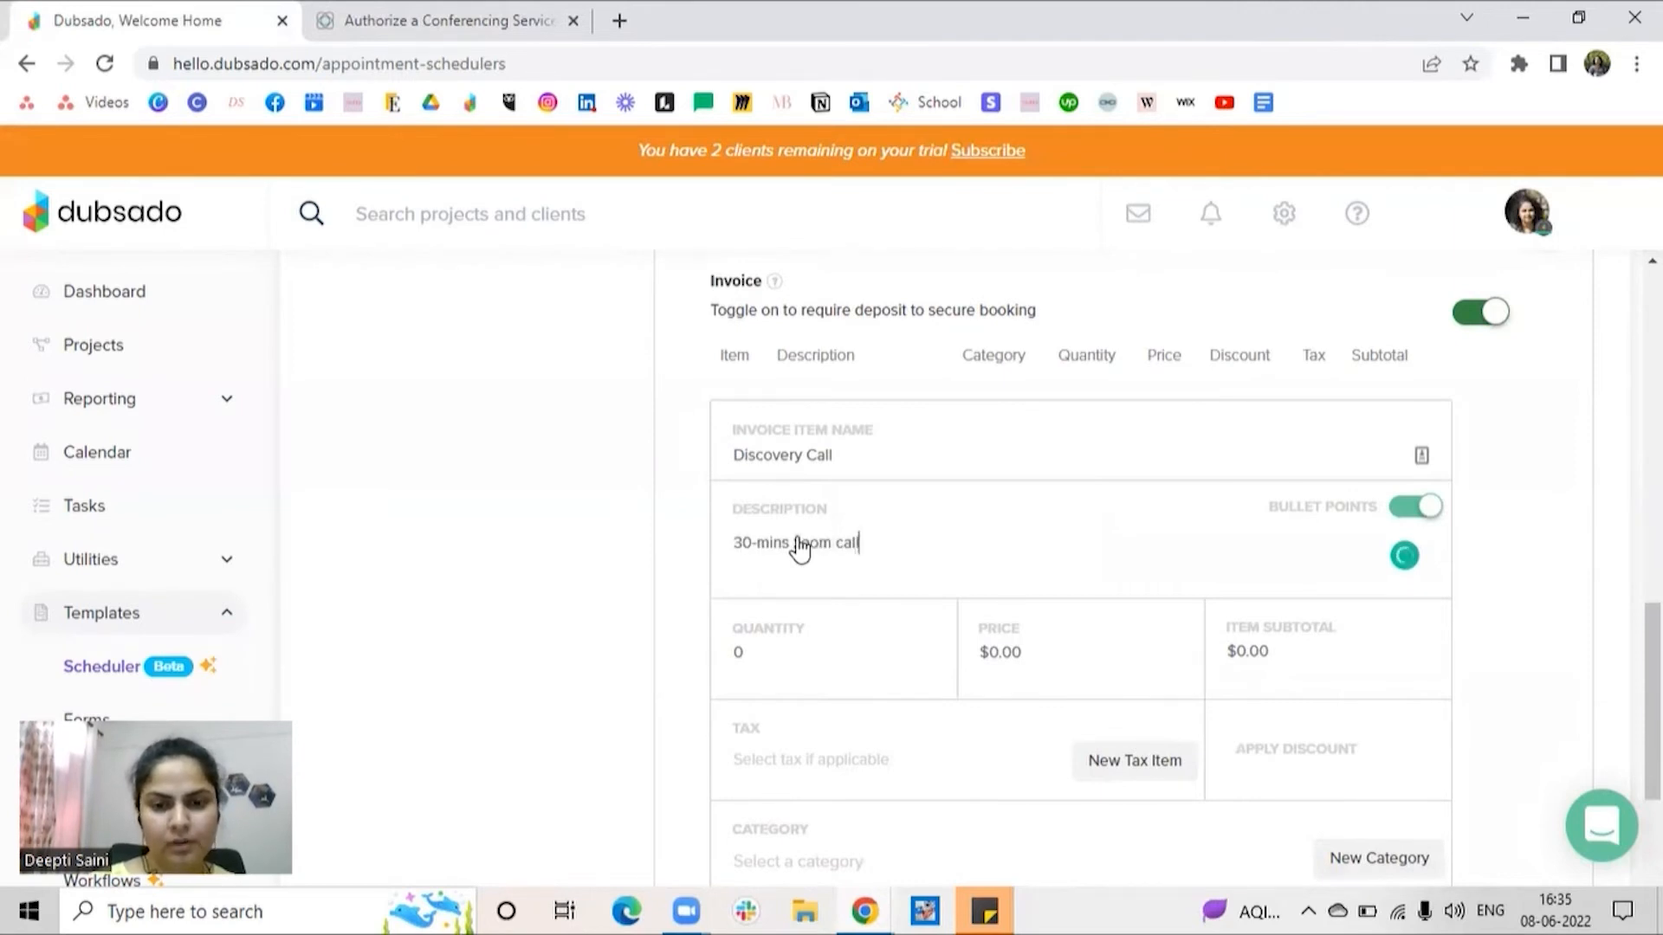
text(nsultation)
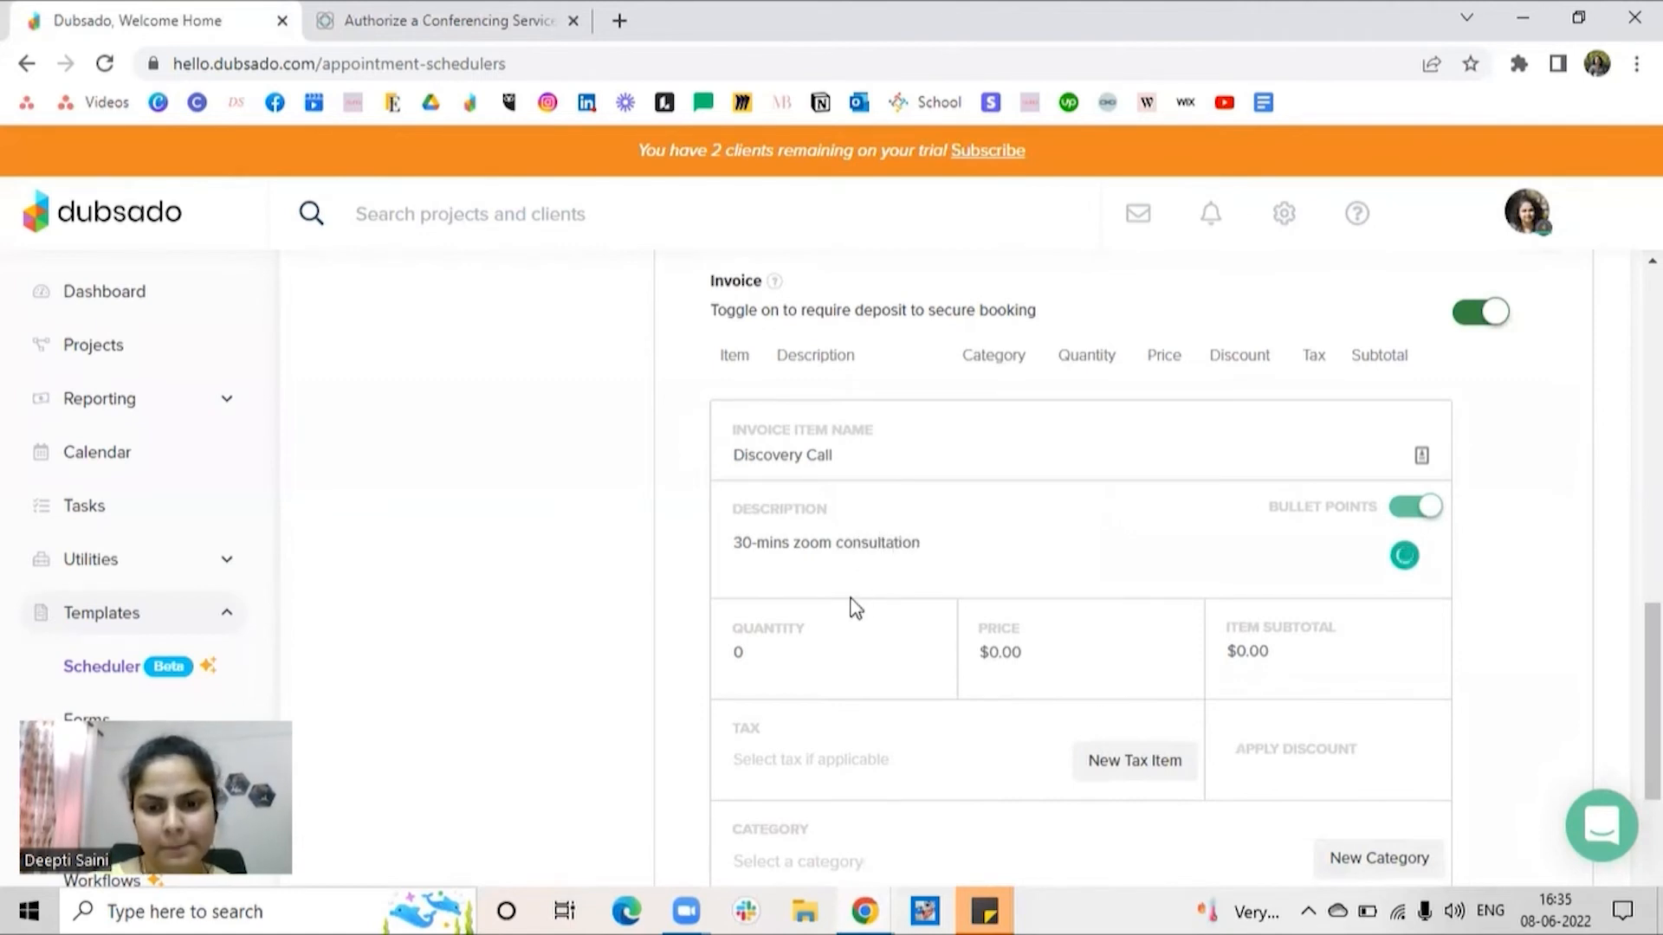
Step: Set the invoice item's quantity to 1 and price to $100, and add it to the invoice without tax, discount or category
scroll(853, 609, down, 3)
click(925, 405)
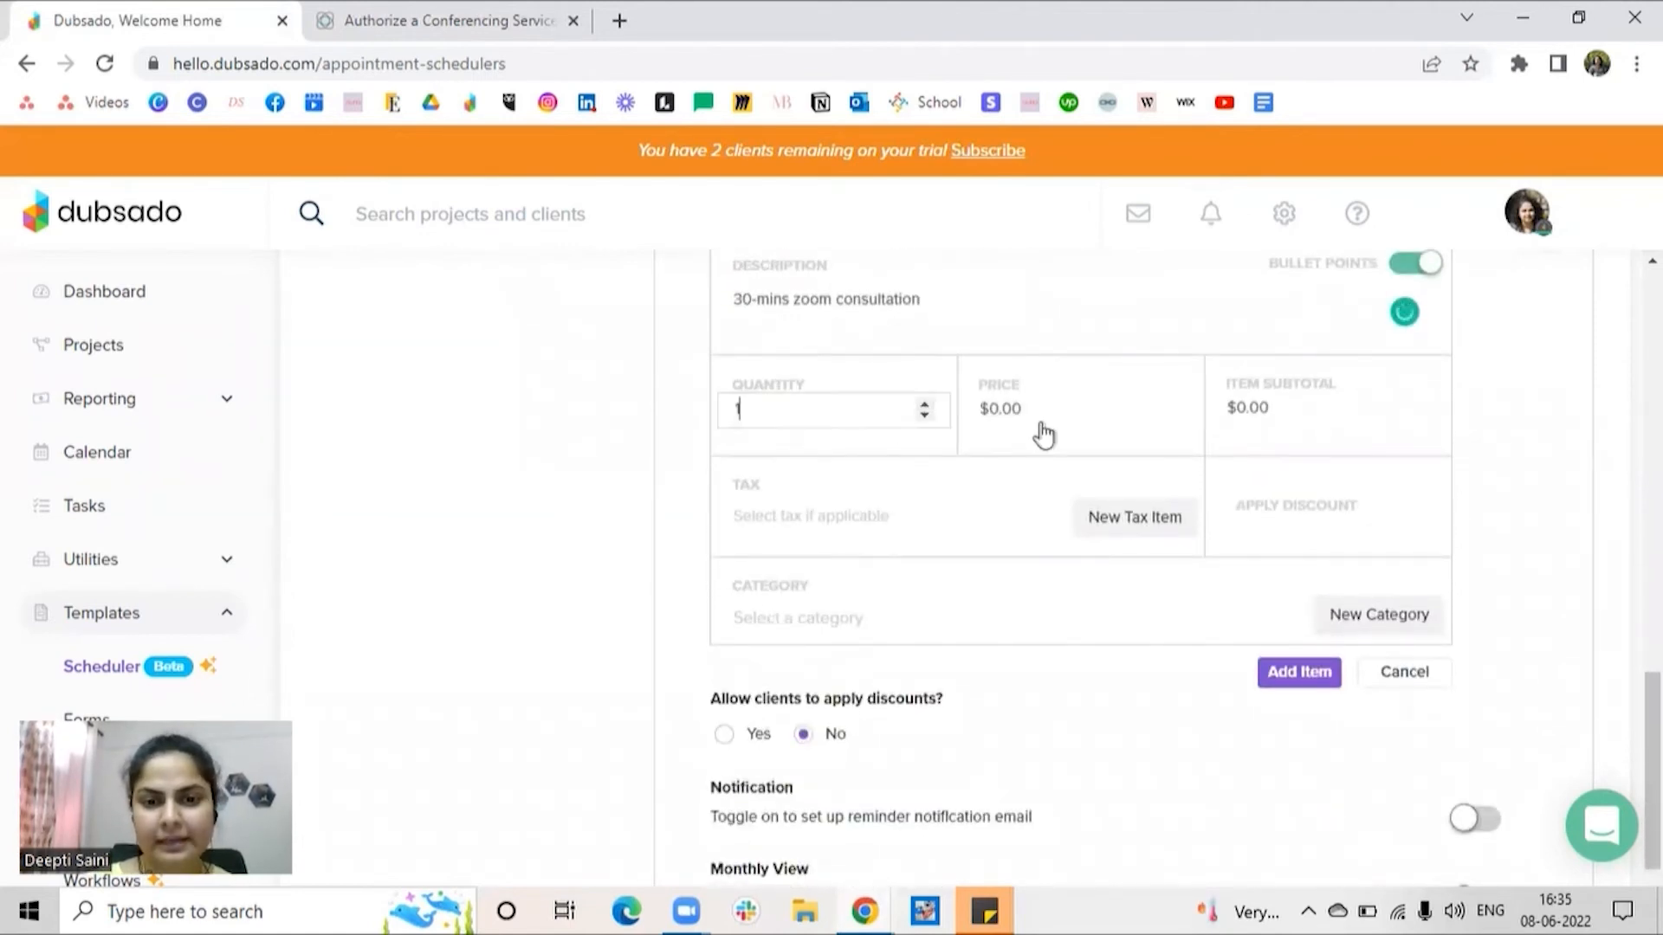
click(996, 419)
text(100)
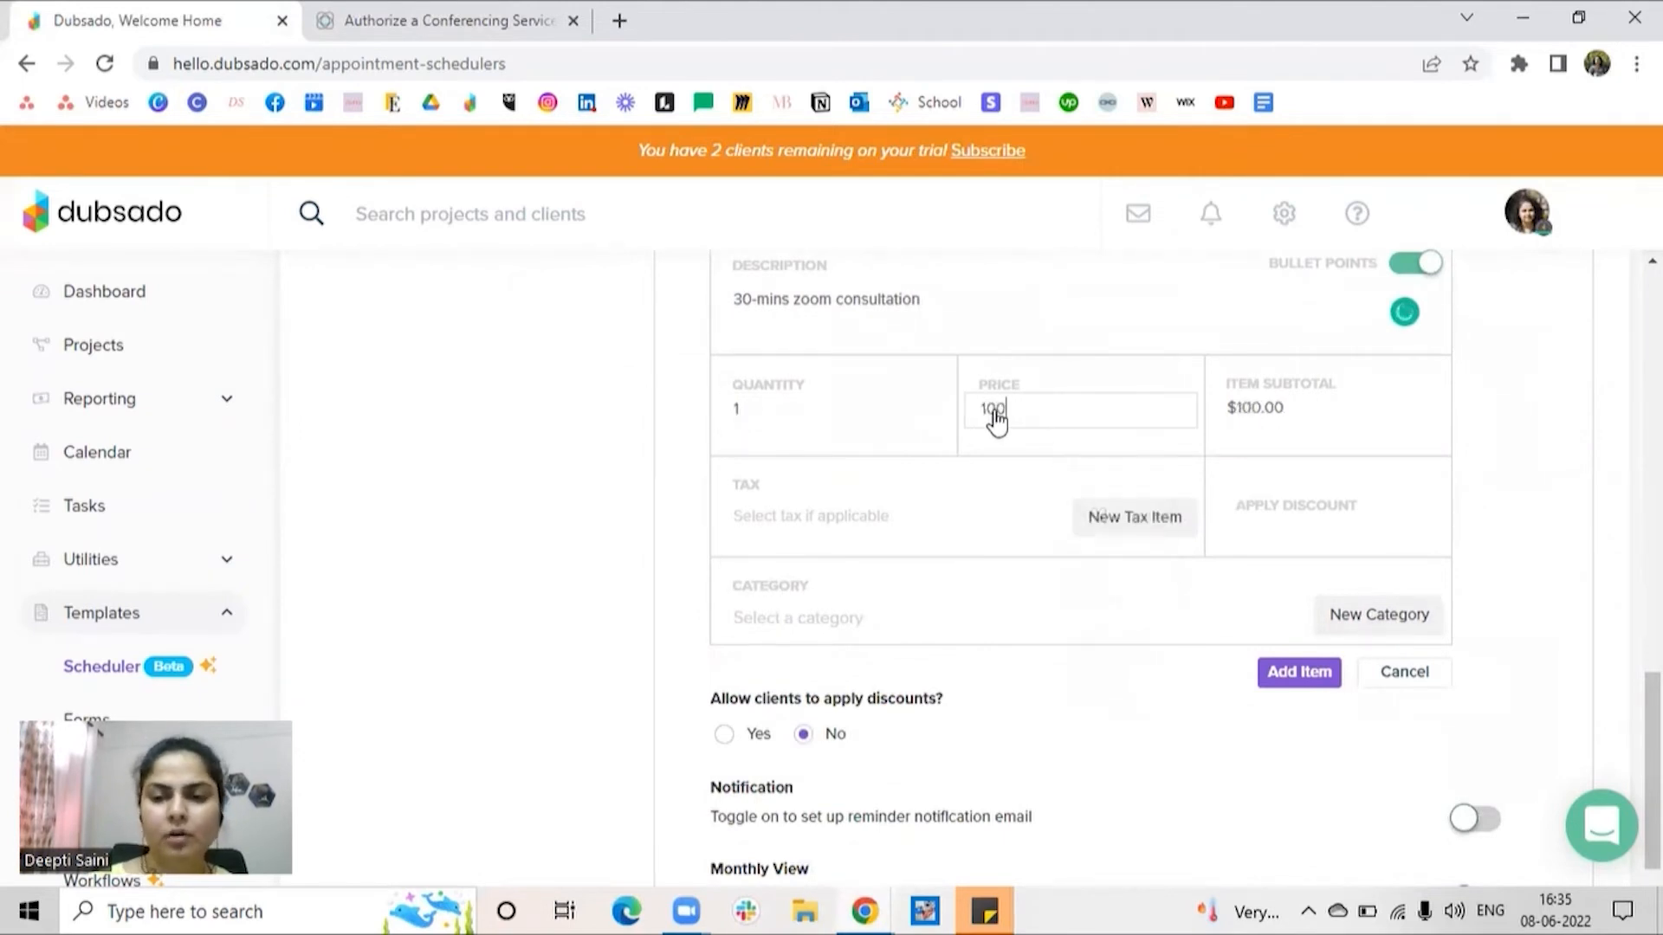
scroll(1059, 503, down, 2)
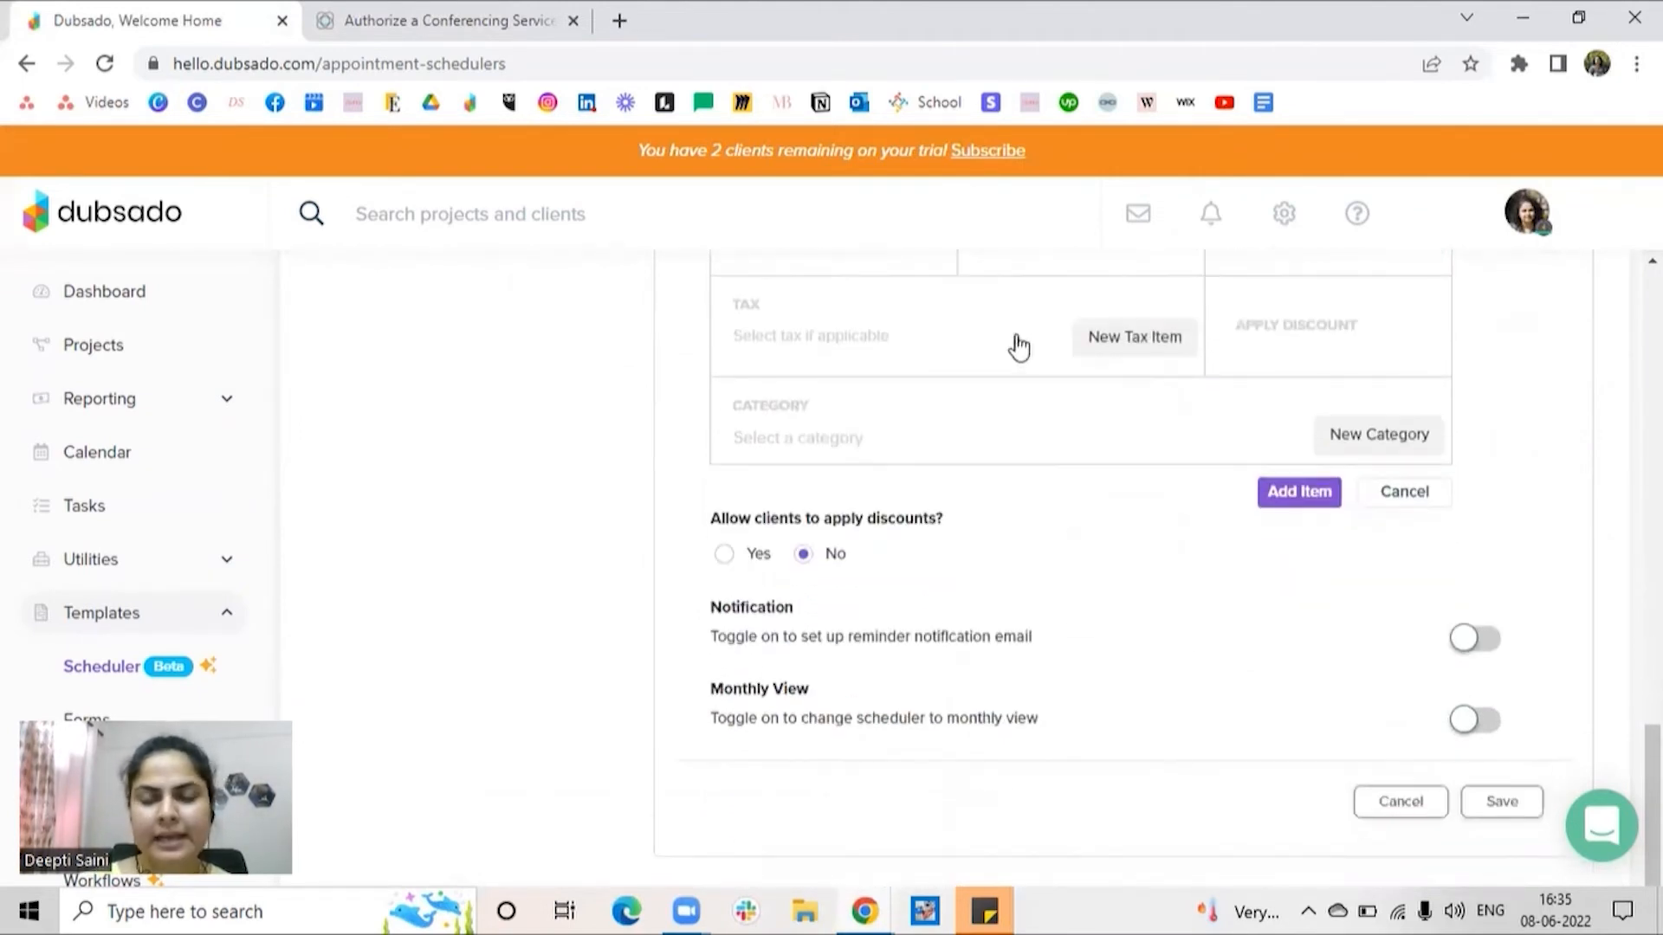
click(961, 361)
click(1285, 362)
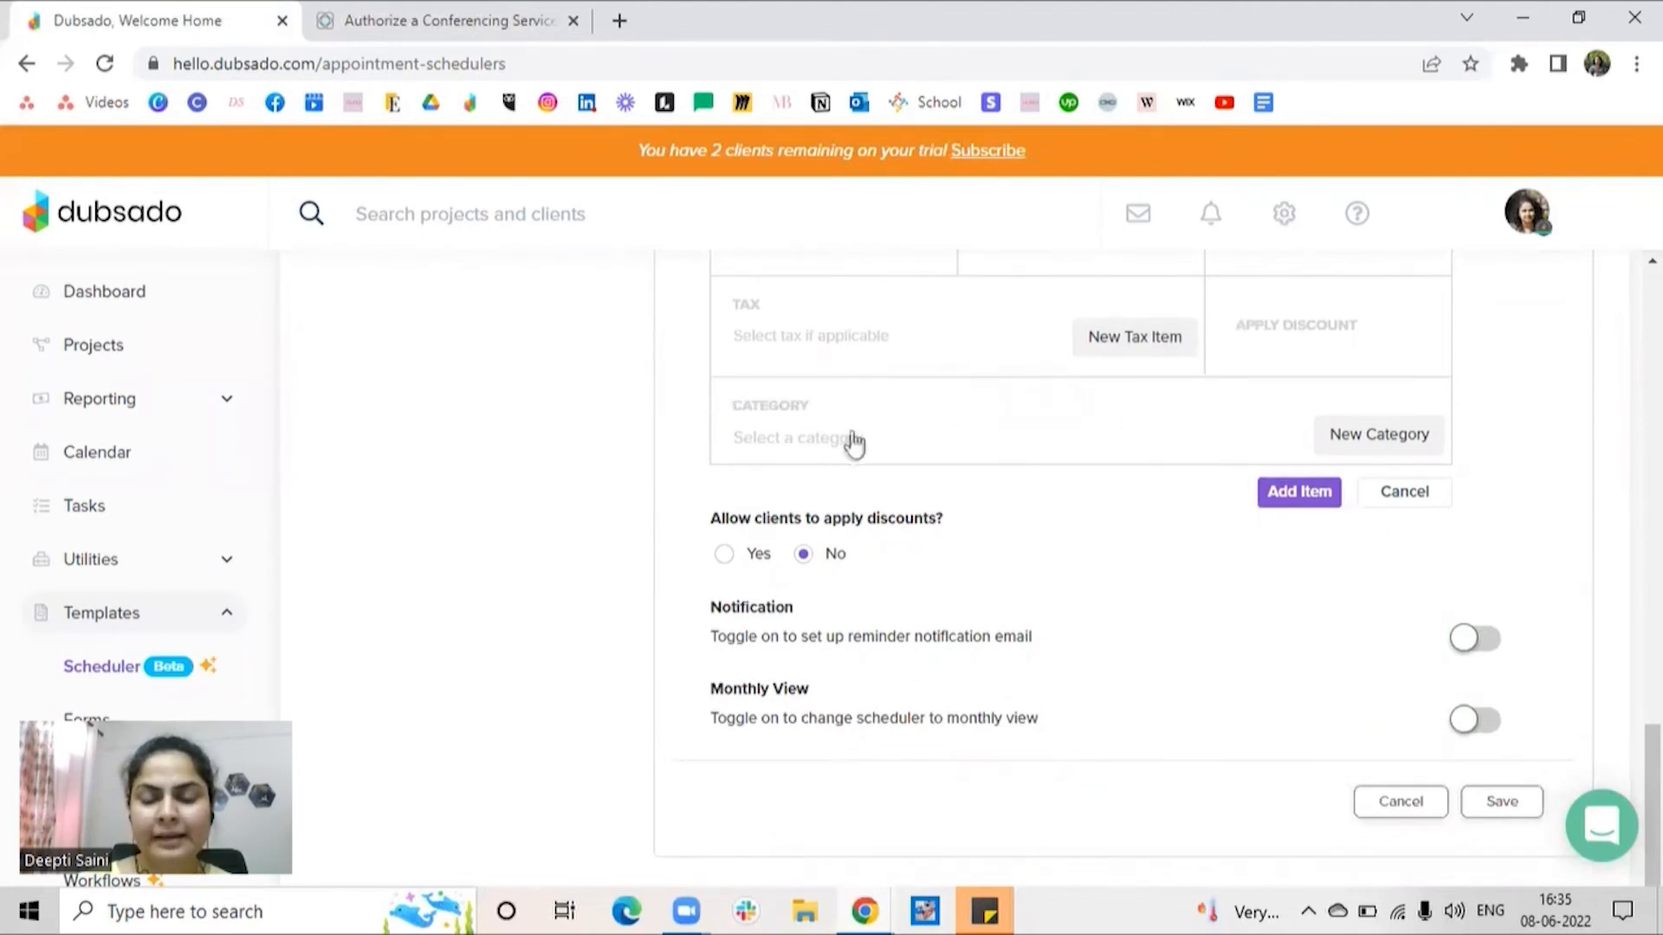
click(1279, 502)
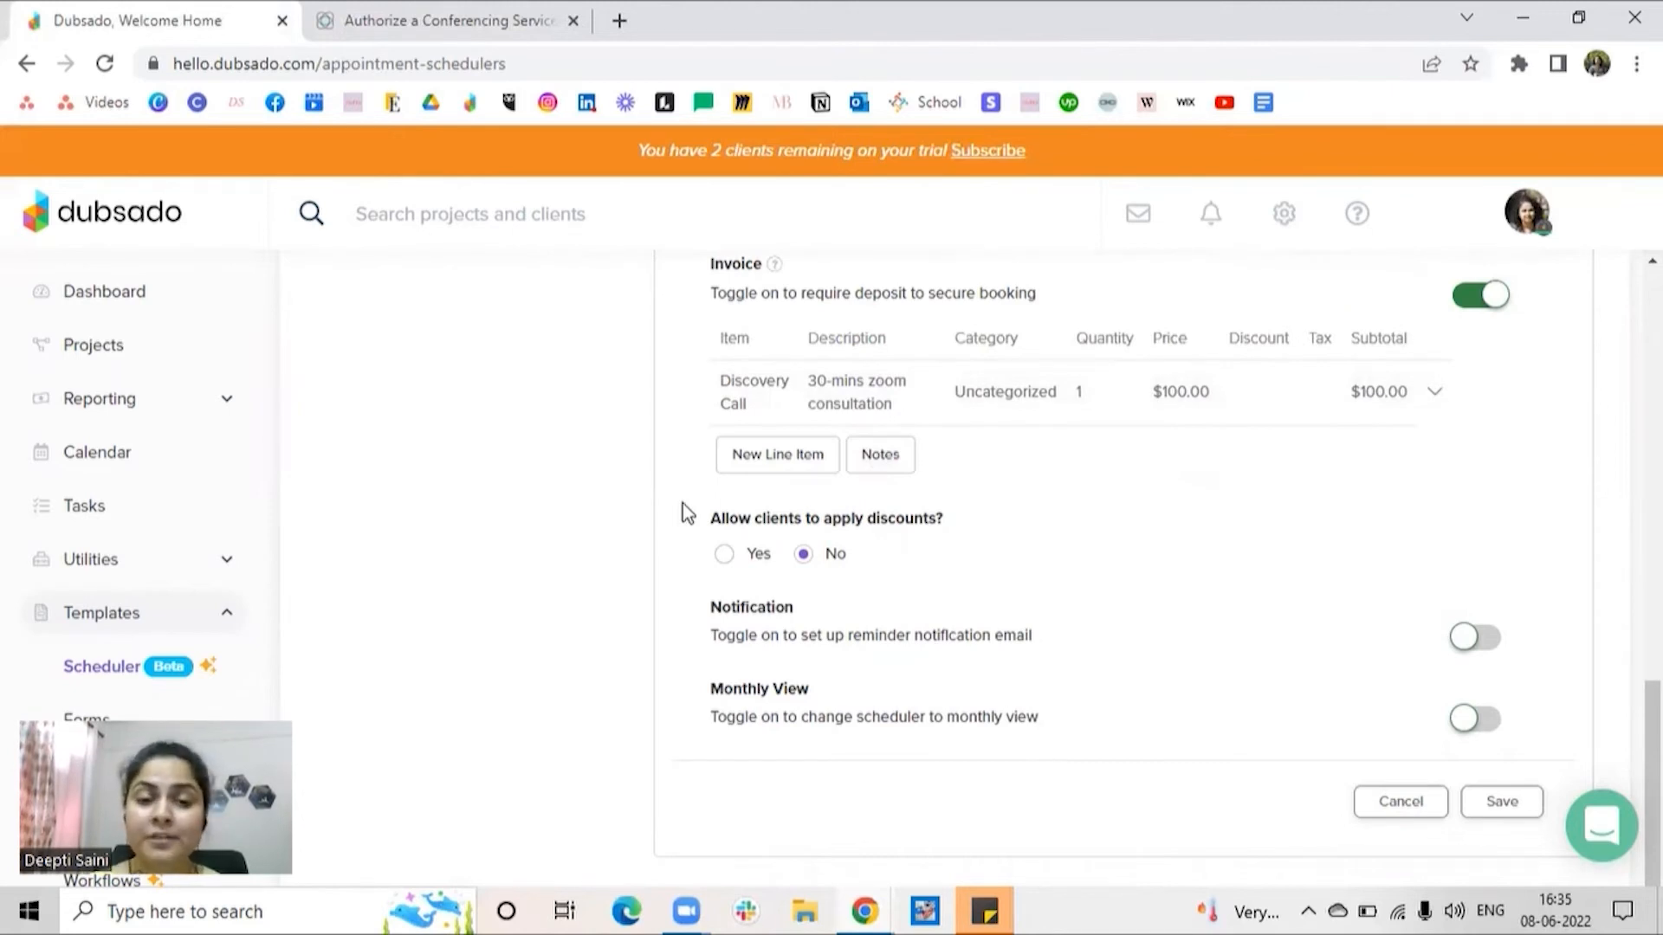
Step: Allow clients to apply the LAUNCH30 discount to the scheduler's invoice
click(724, 555)
click(784, 537)
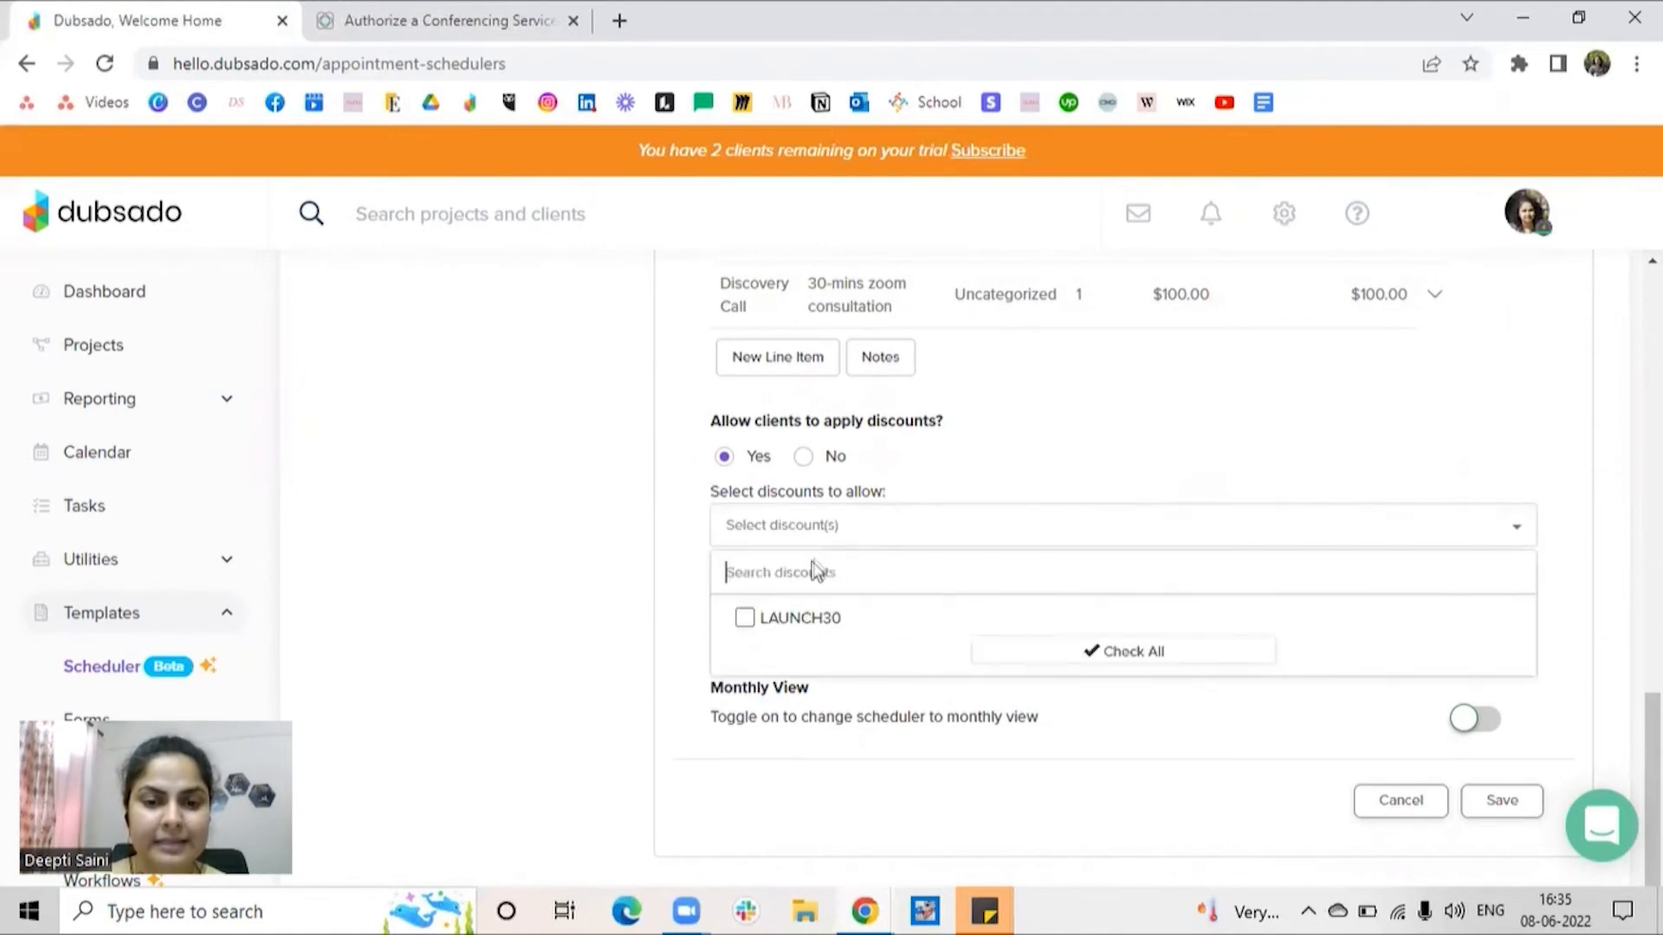
click(744, 619)
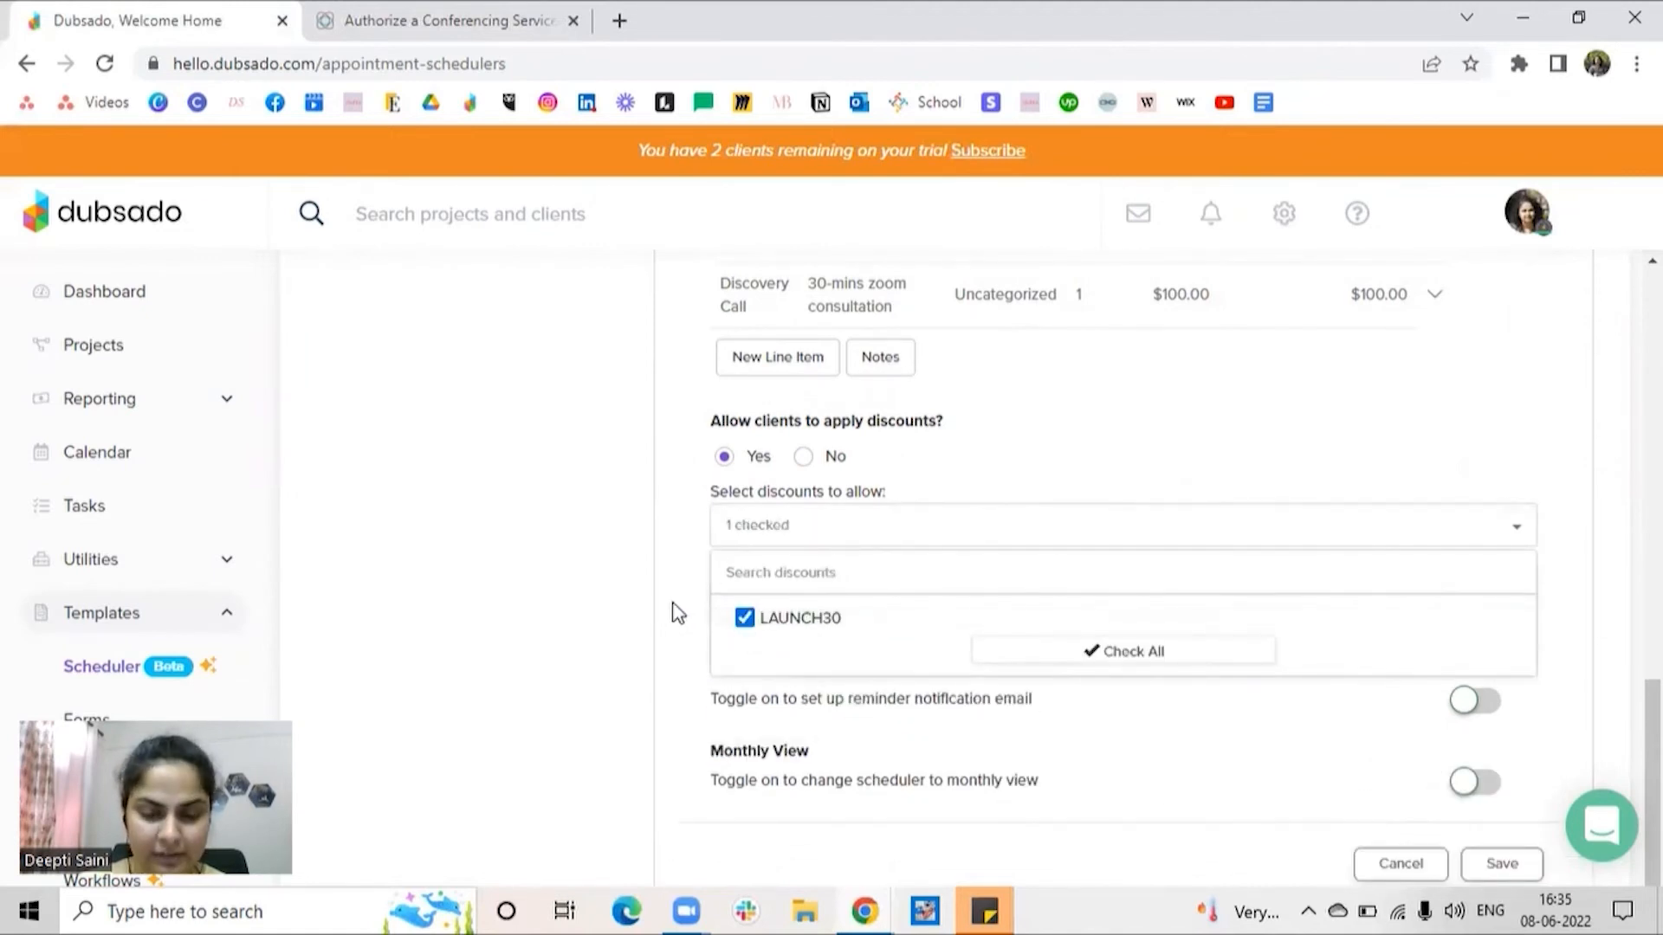
click(693, 563)
scroll(866, 615, down, 1)
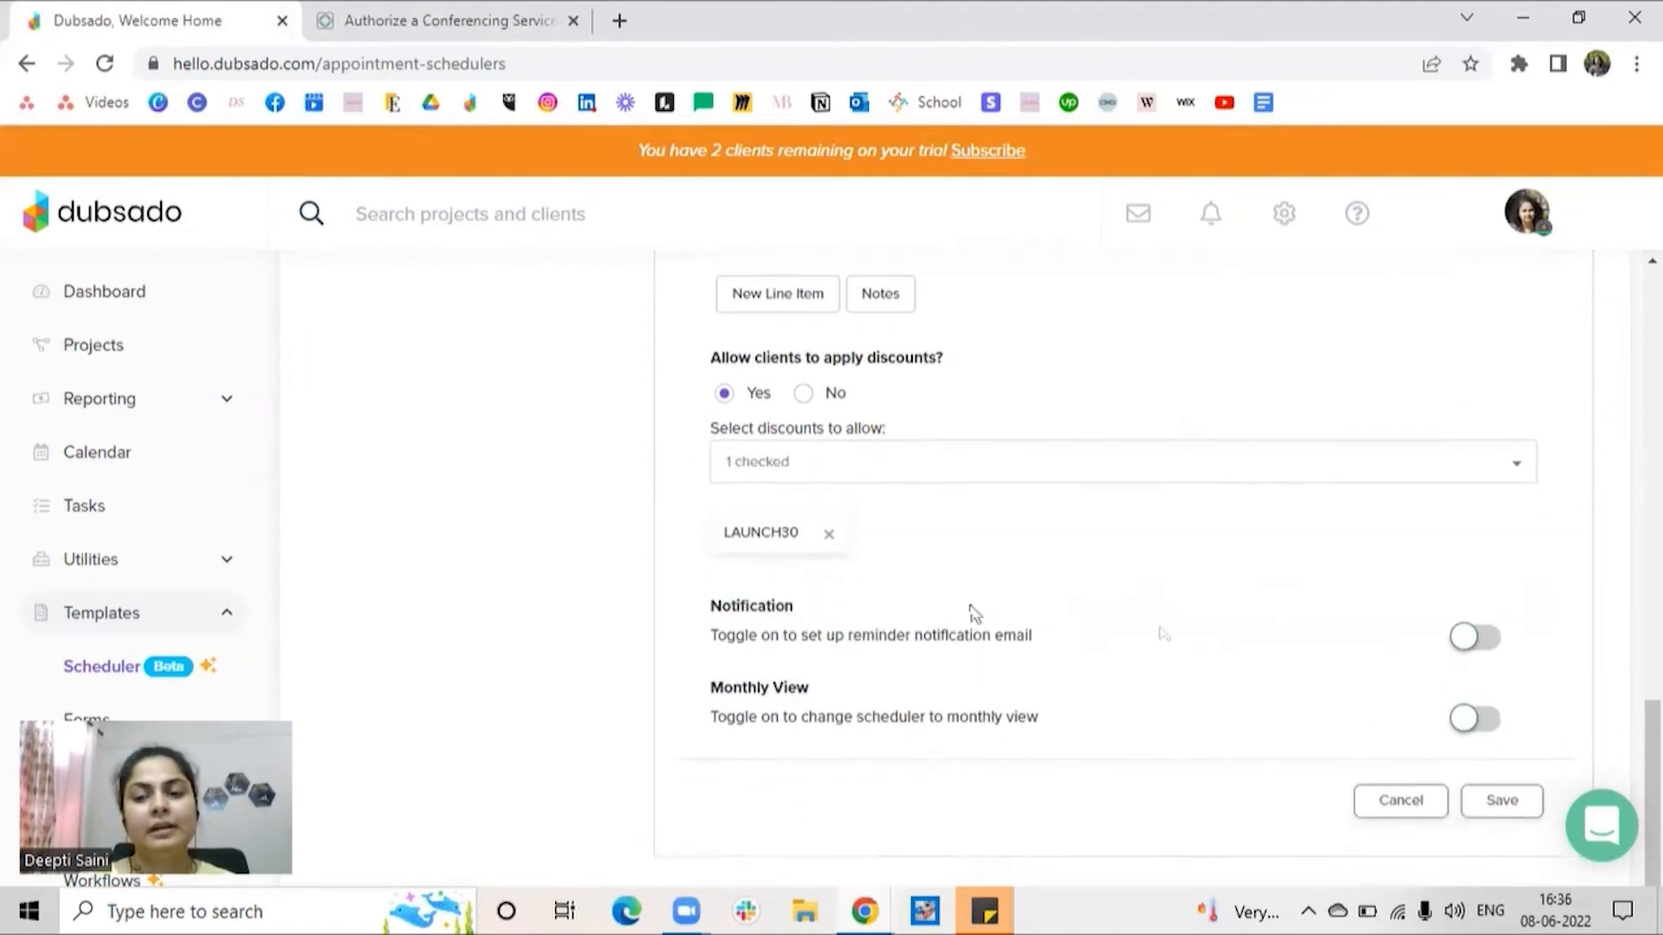
Step: Enable reminder notifications and add one 24 hours prior using the "Scheduler - Appointment Reminder" canned response
click(1472, 655)
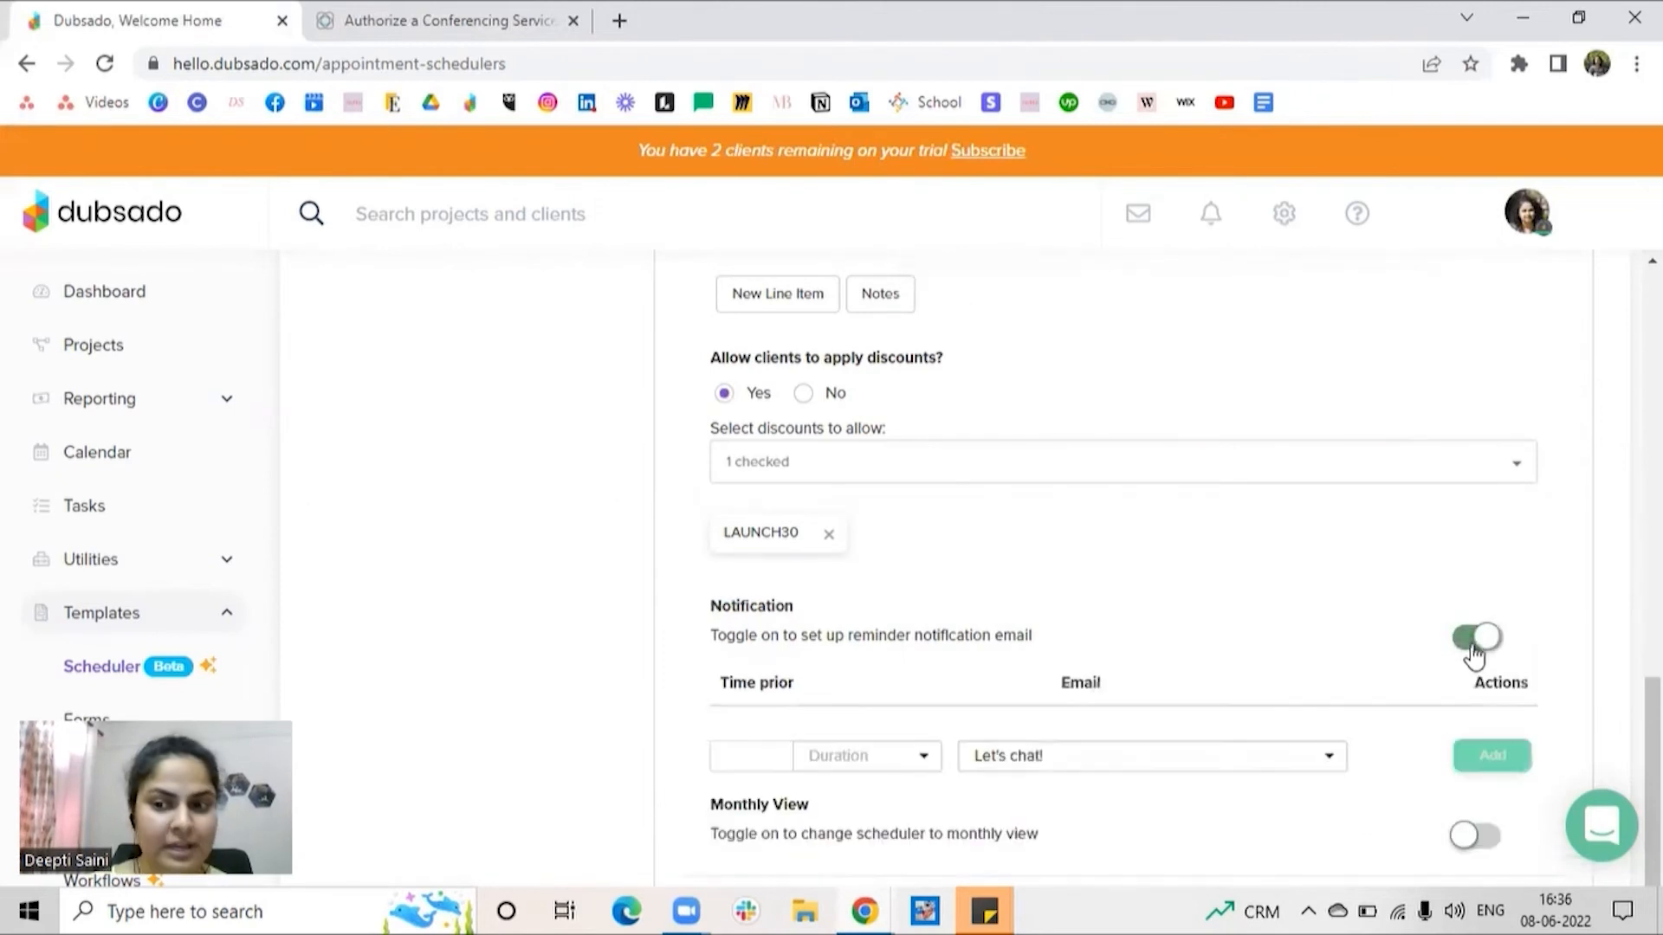
scroll(866, 650, down, 2)
click(743, 641)
text(24)
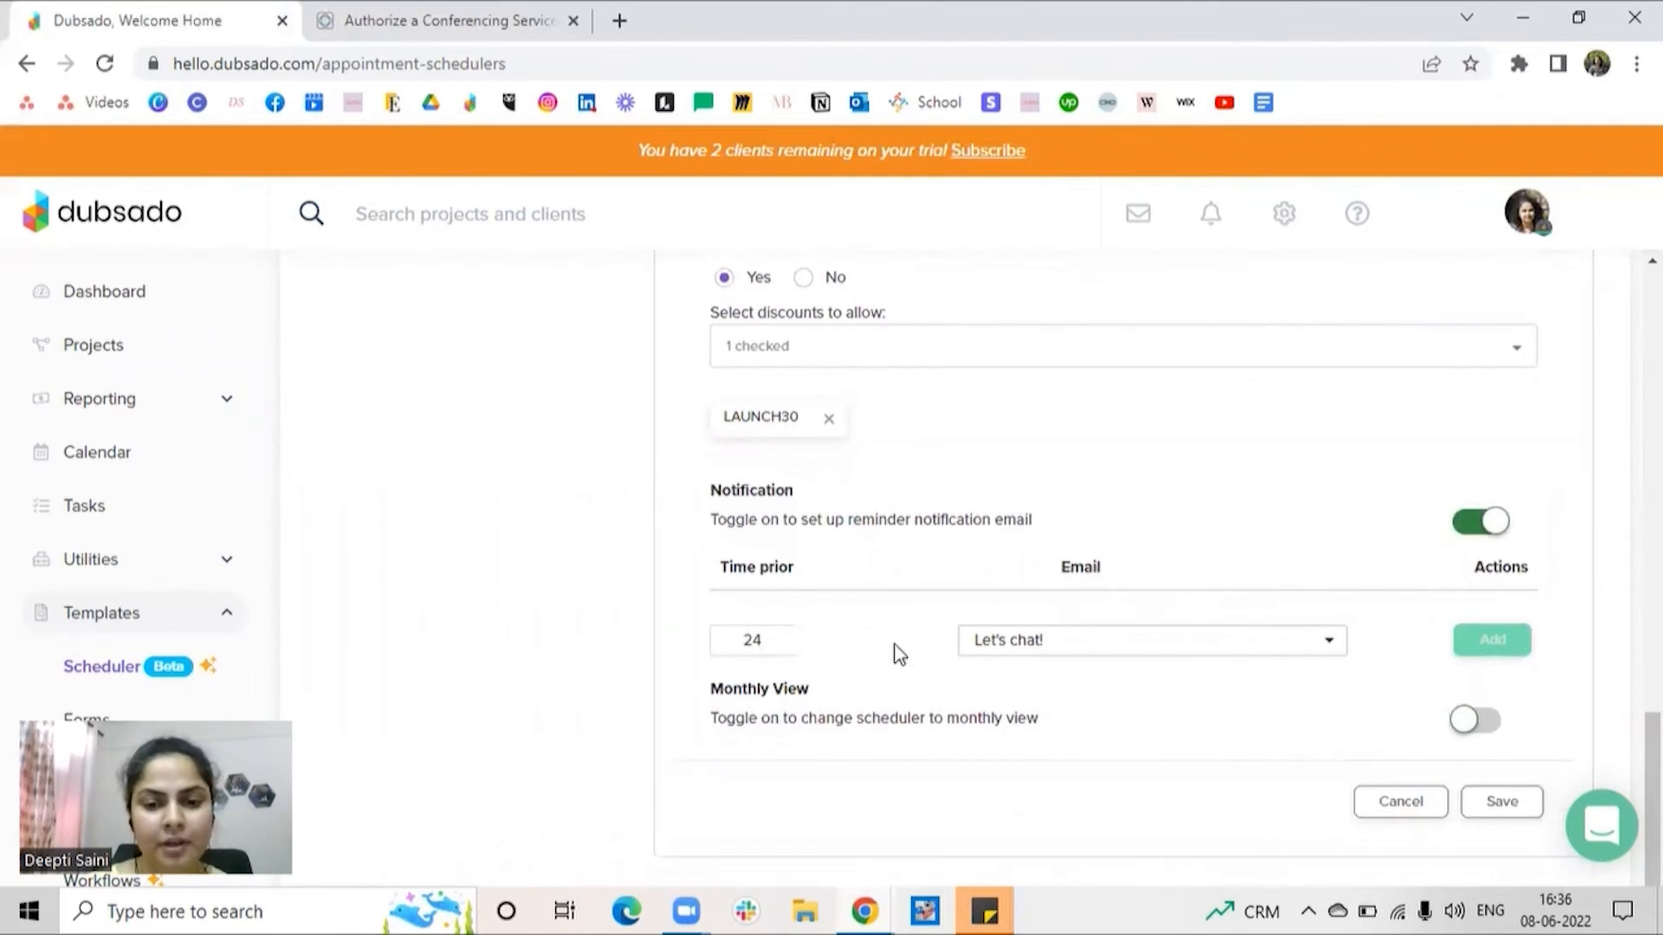
click(897, 650)
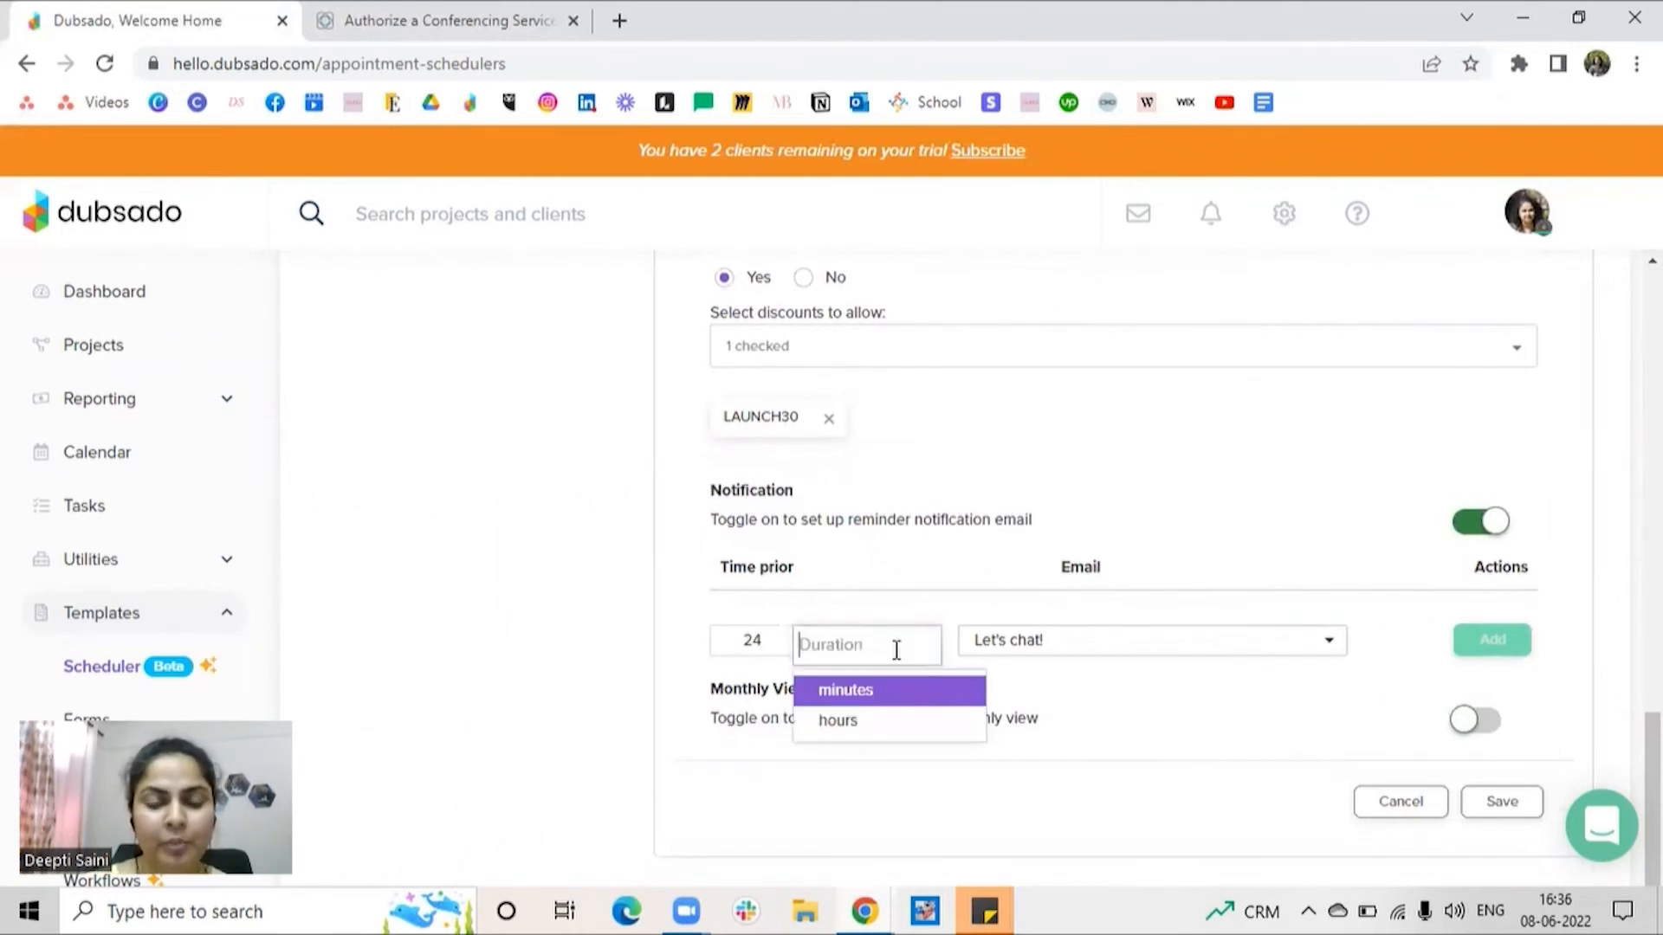
click(839, 721)
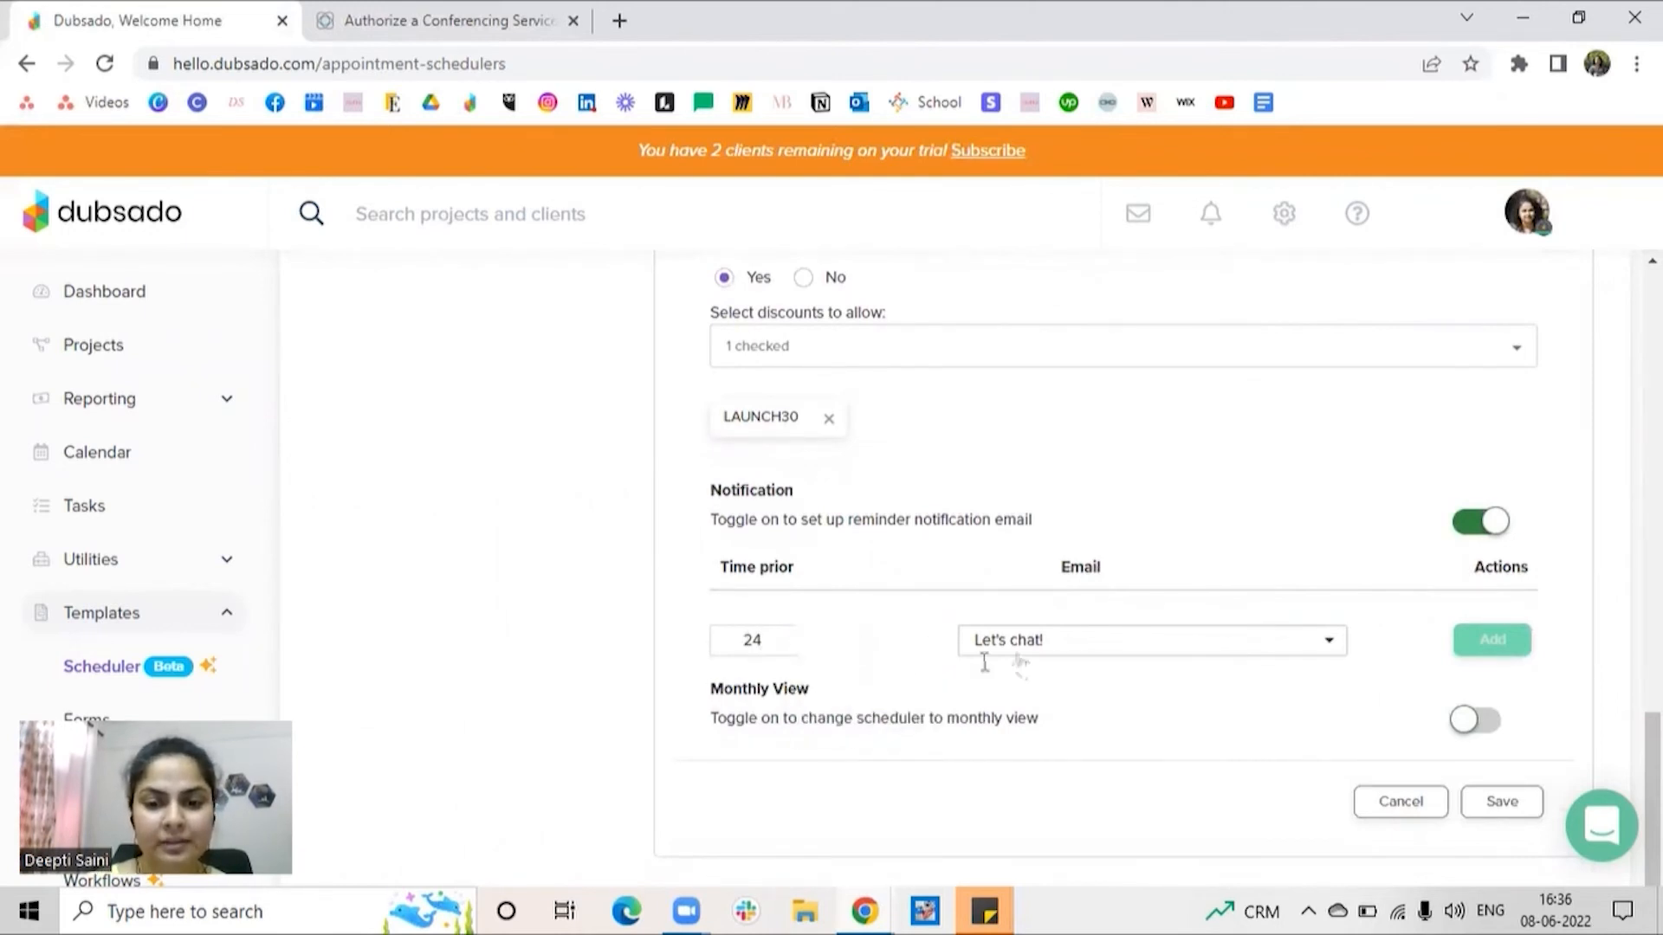
click(1051, 643)
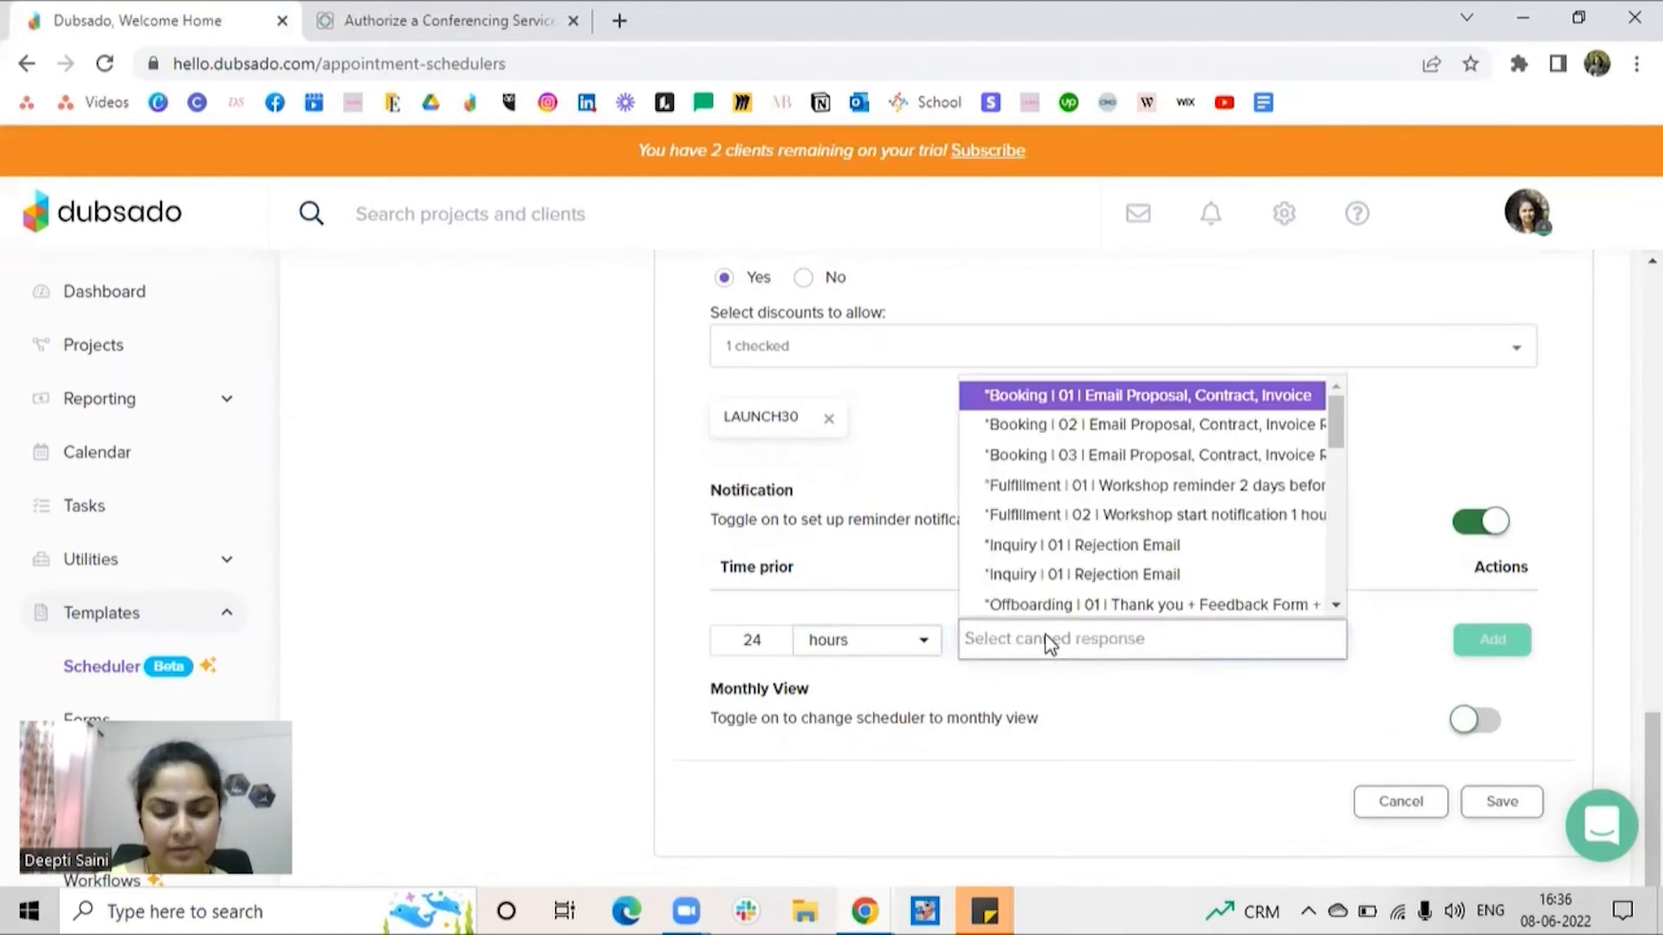
text(scheduler)
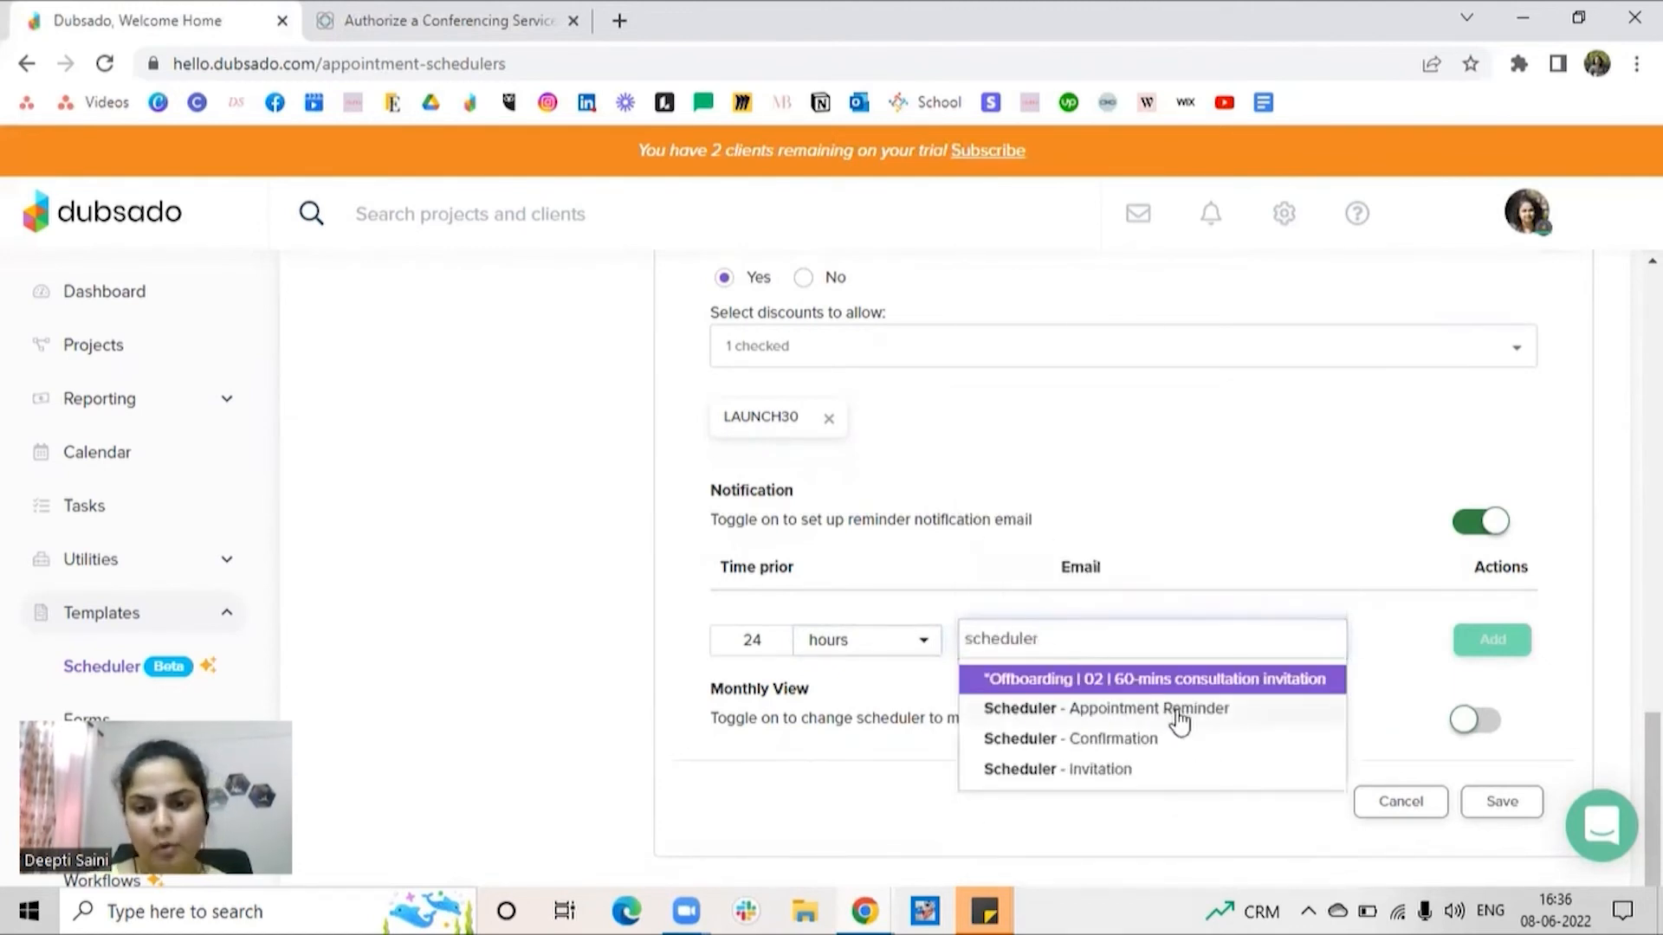
click(1180, 722)
click(1503, 639)
Step: Add a second reminder 1 hour before the appointment with the same appointment reminder email
click(742, 679)
text(1)
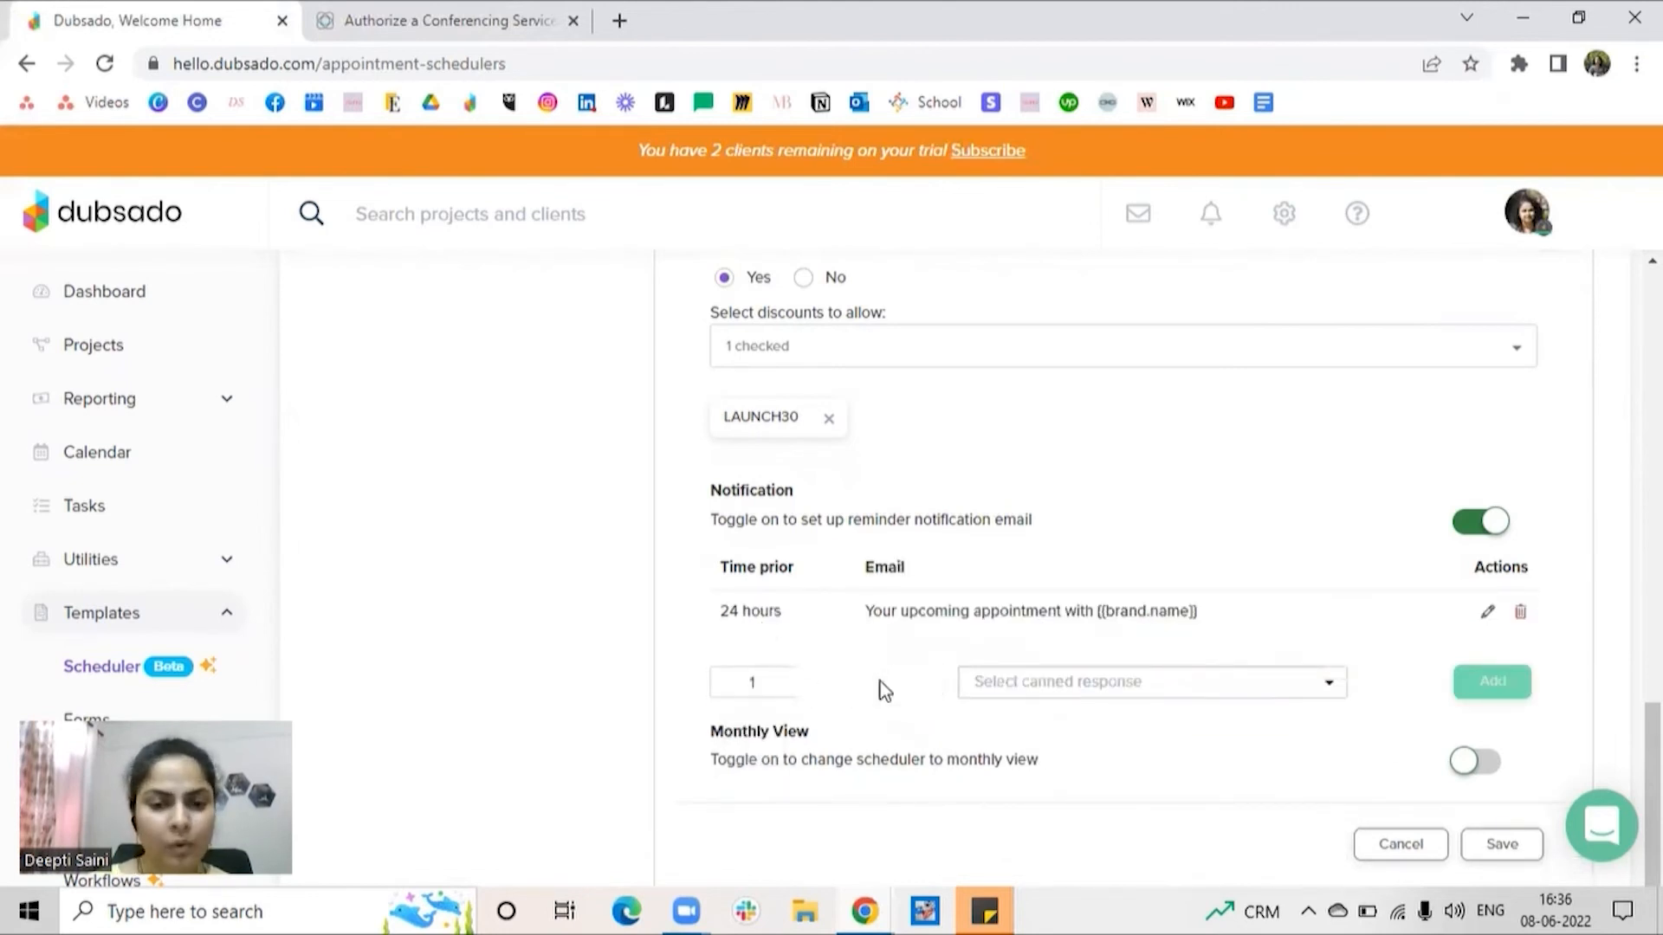
click(880, 682)
click(849, 773)
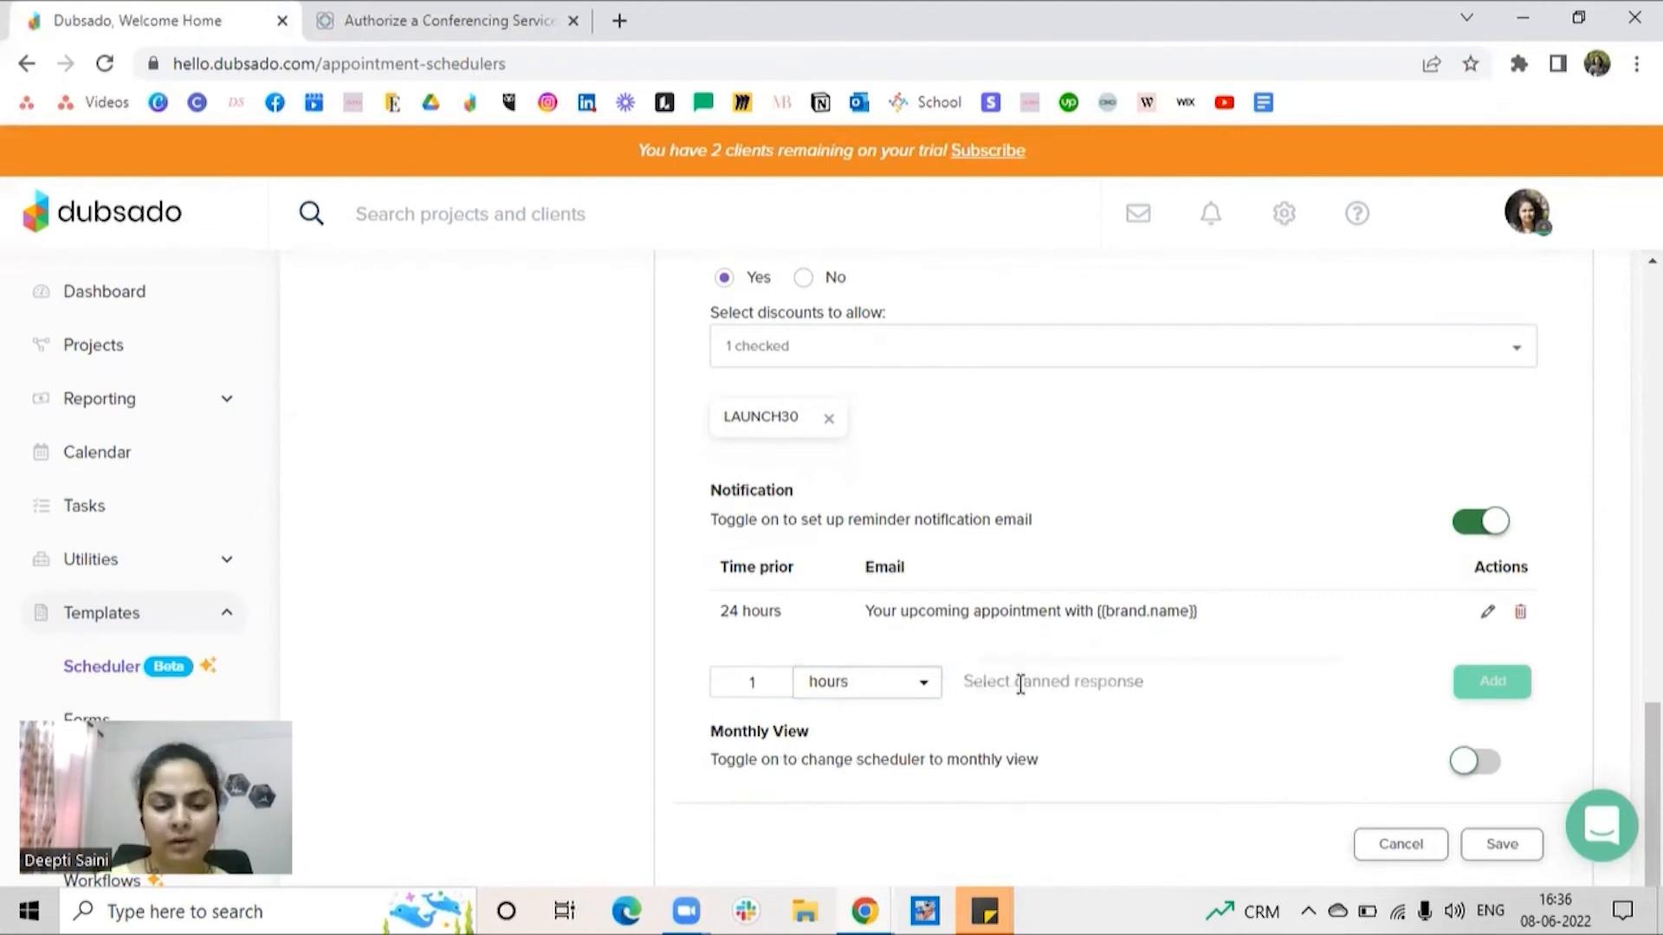
click(1020, 684)
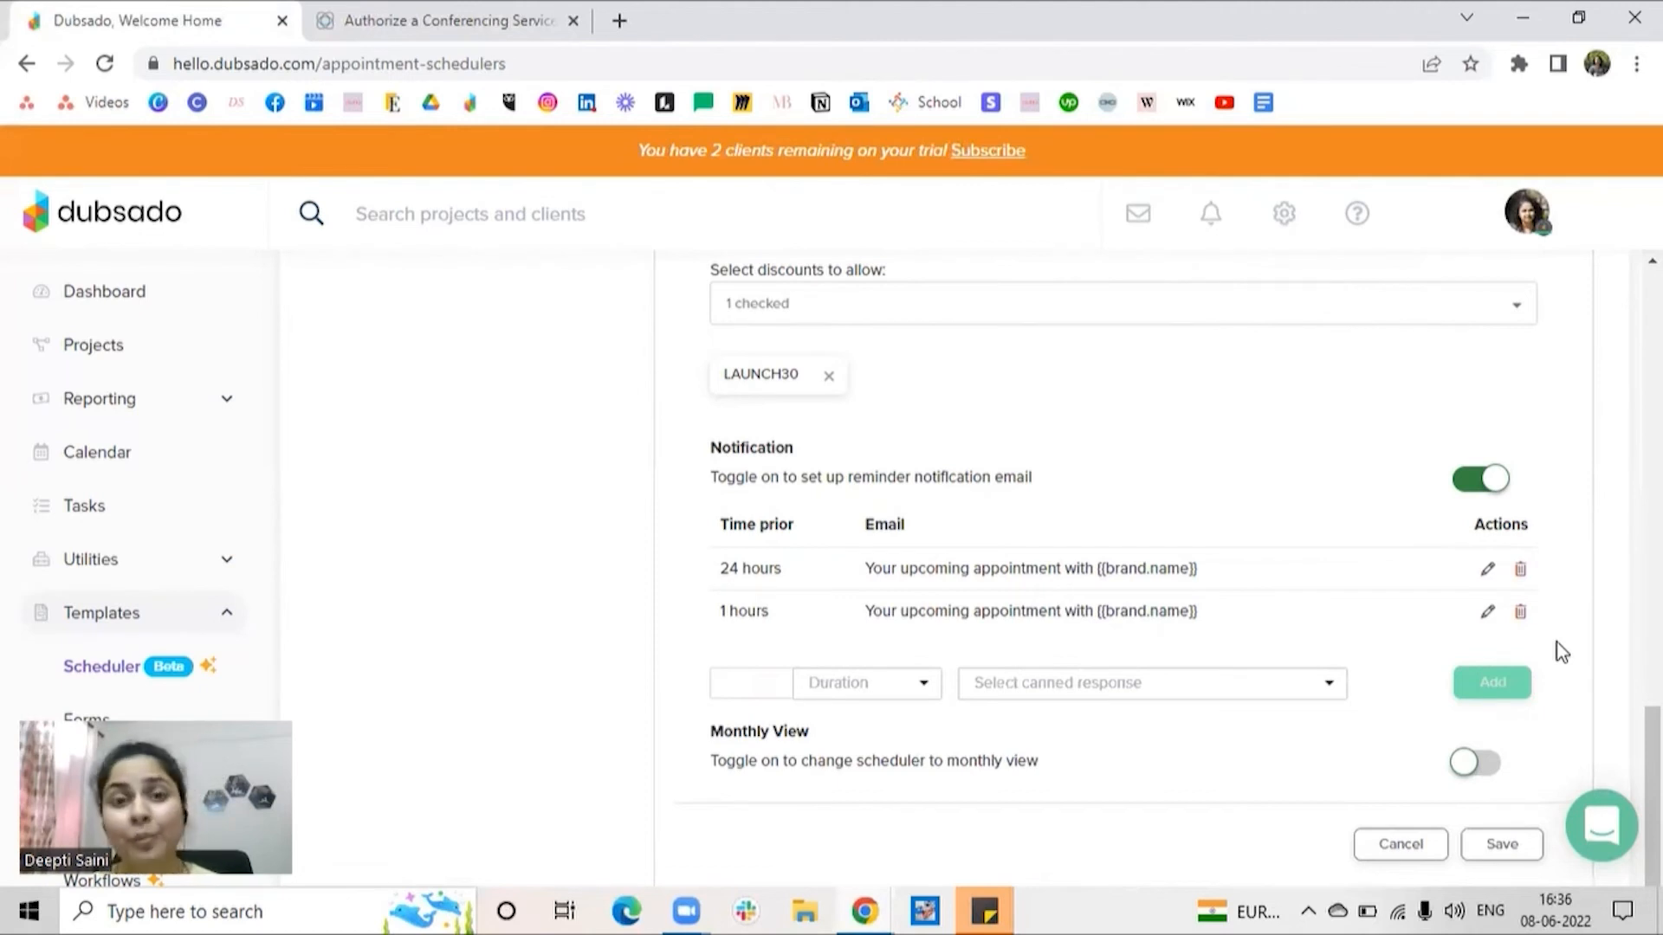
Step: Switch the scheduler to monthly view and save the scheduler template
scroll(1562, 652, down, 1)
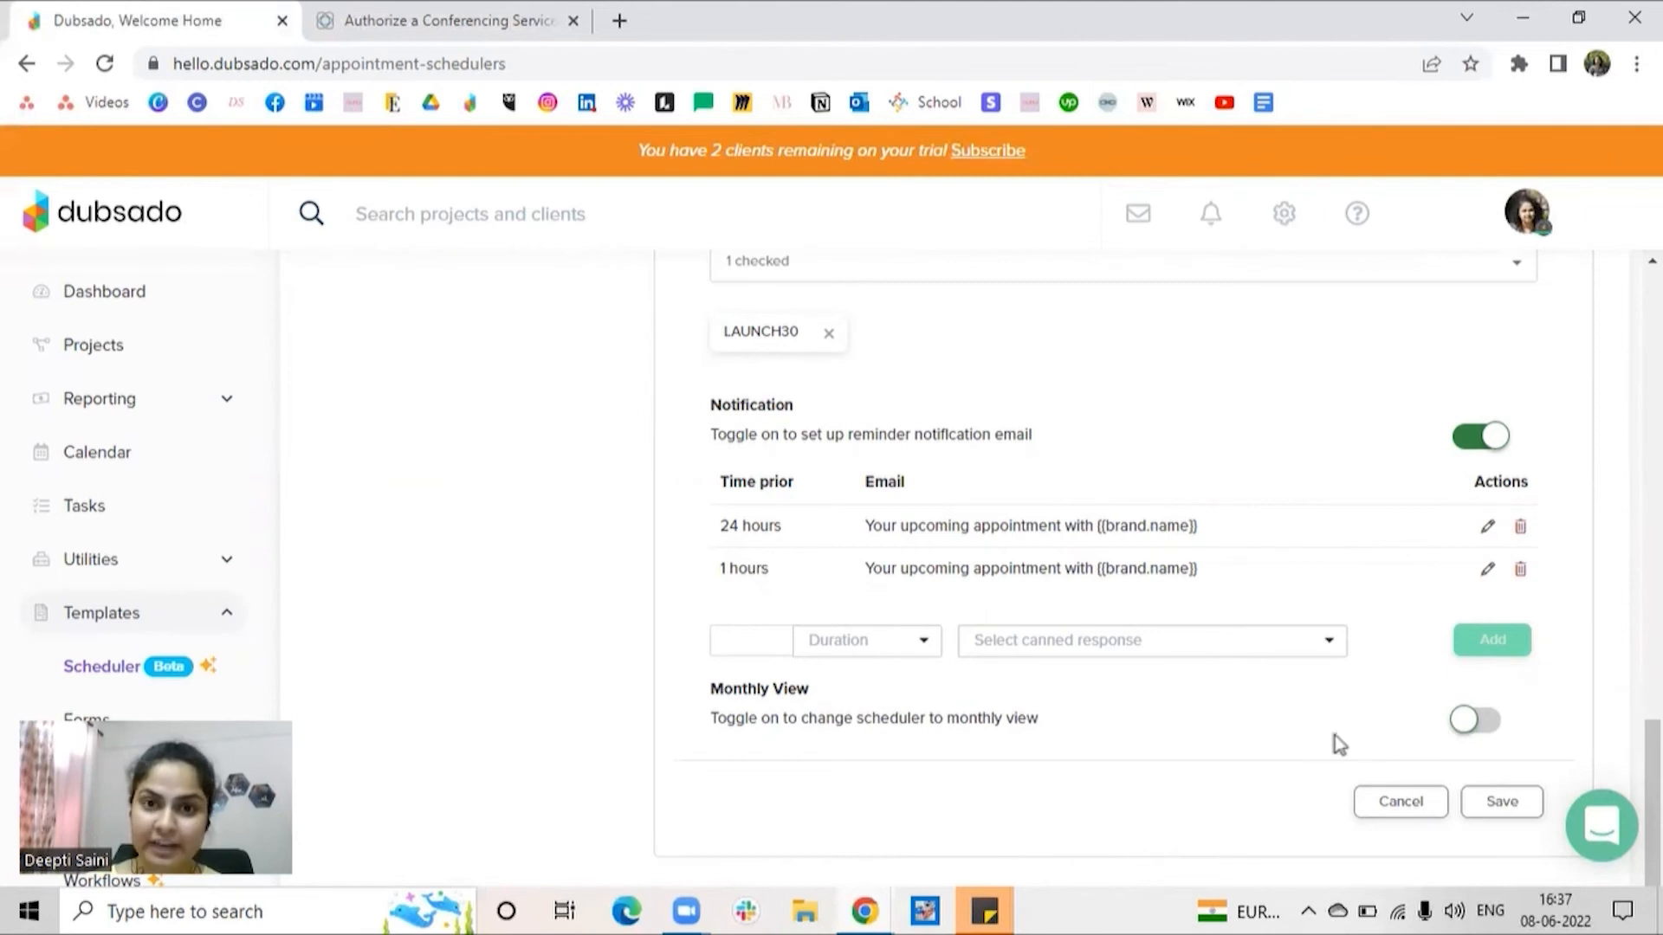
click(1468, 734)
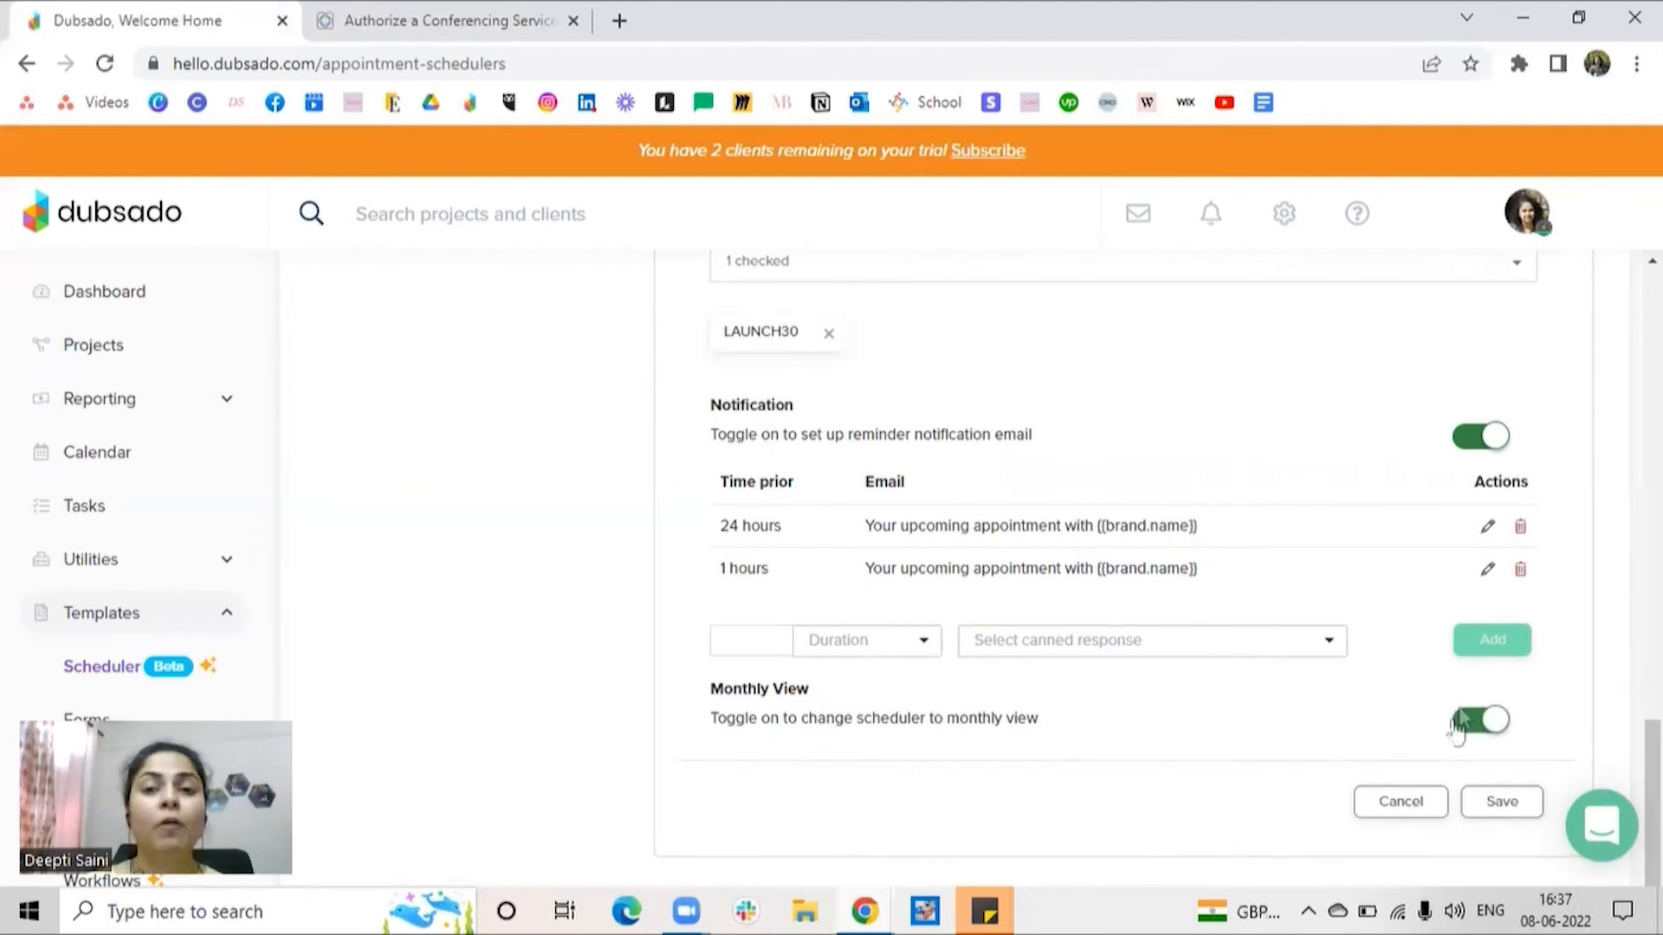
click(1499, 807)
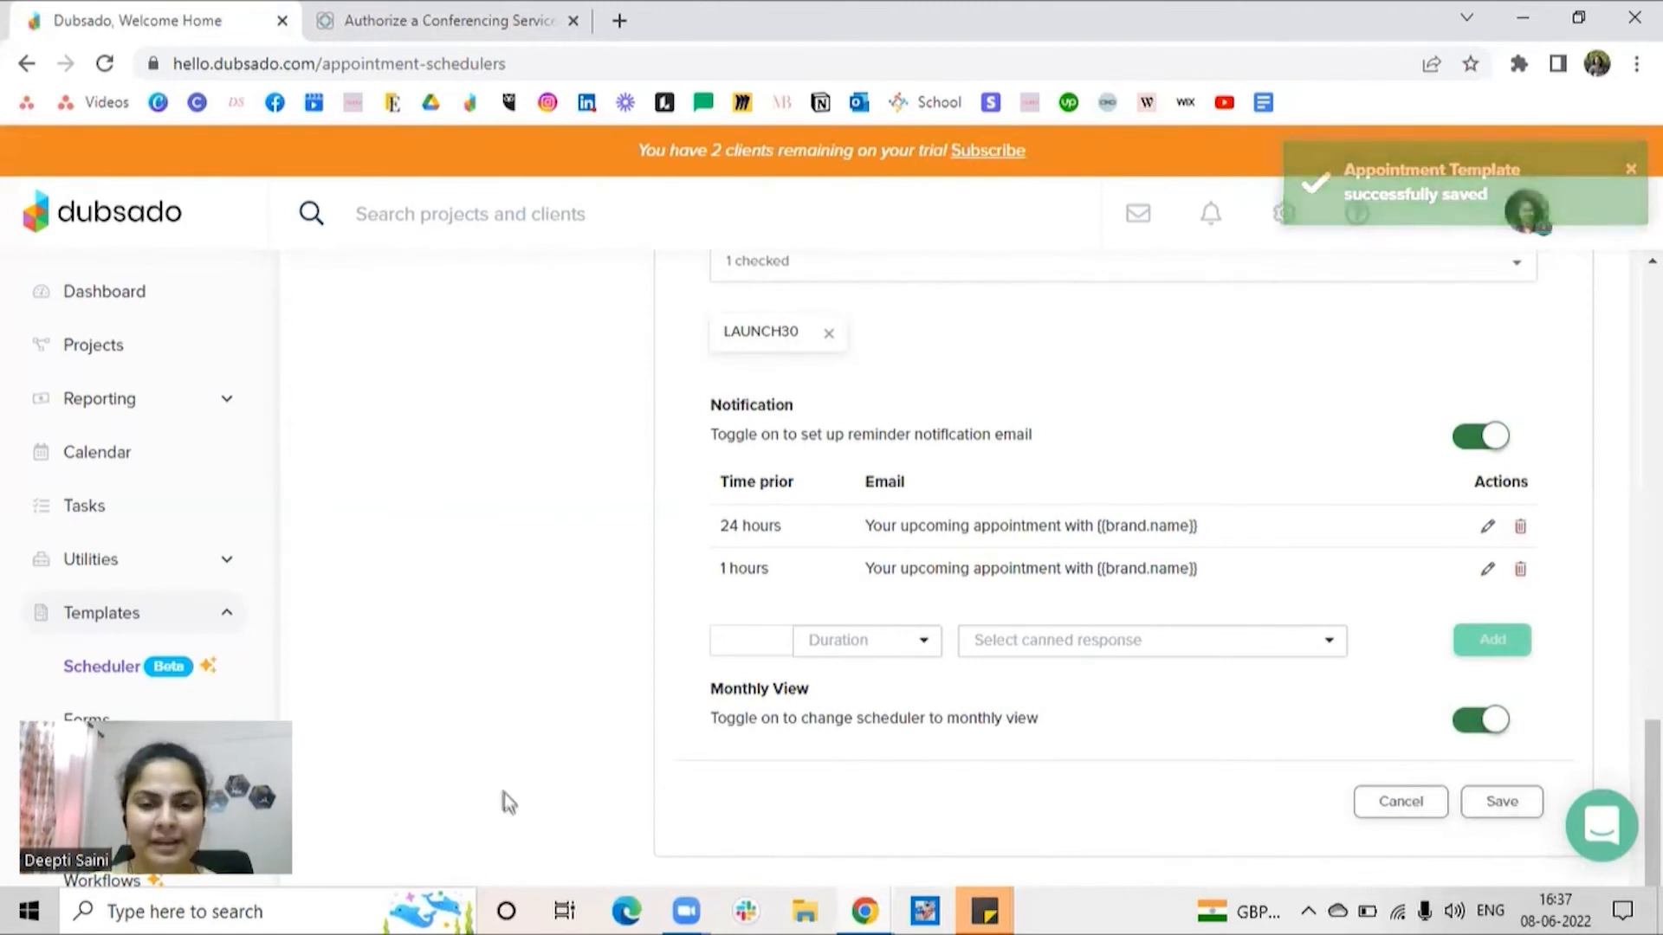
Step: Open the sharing details of the discovery call scheduler and select its direct link
scroll(594, 705, up, 13)
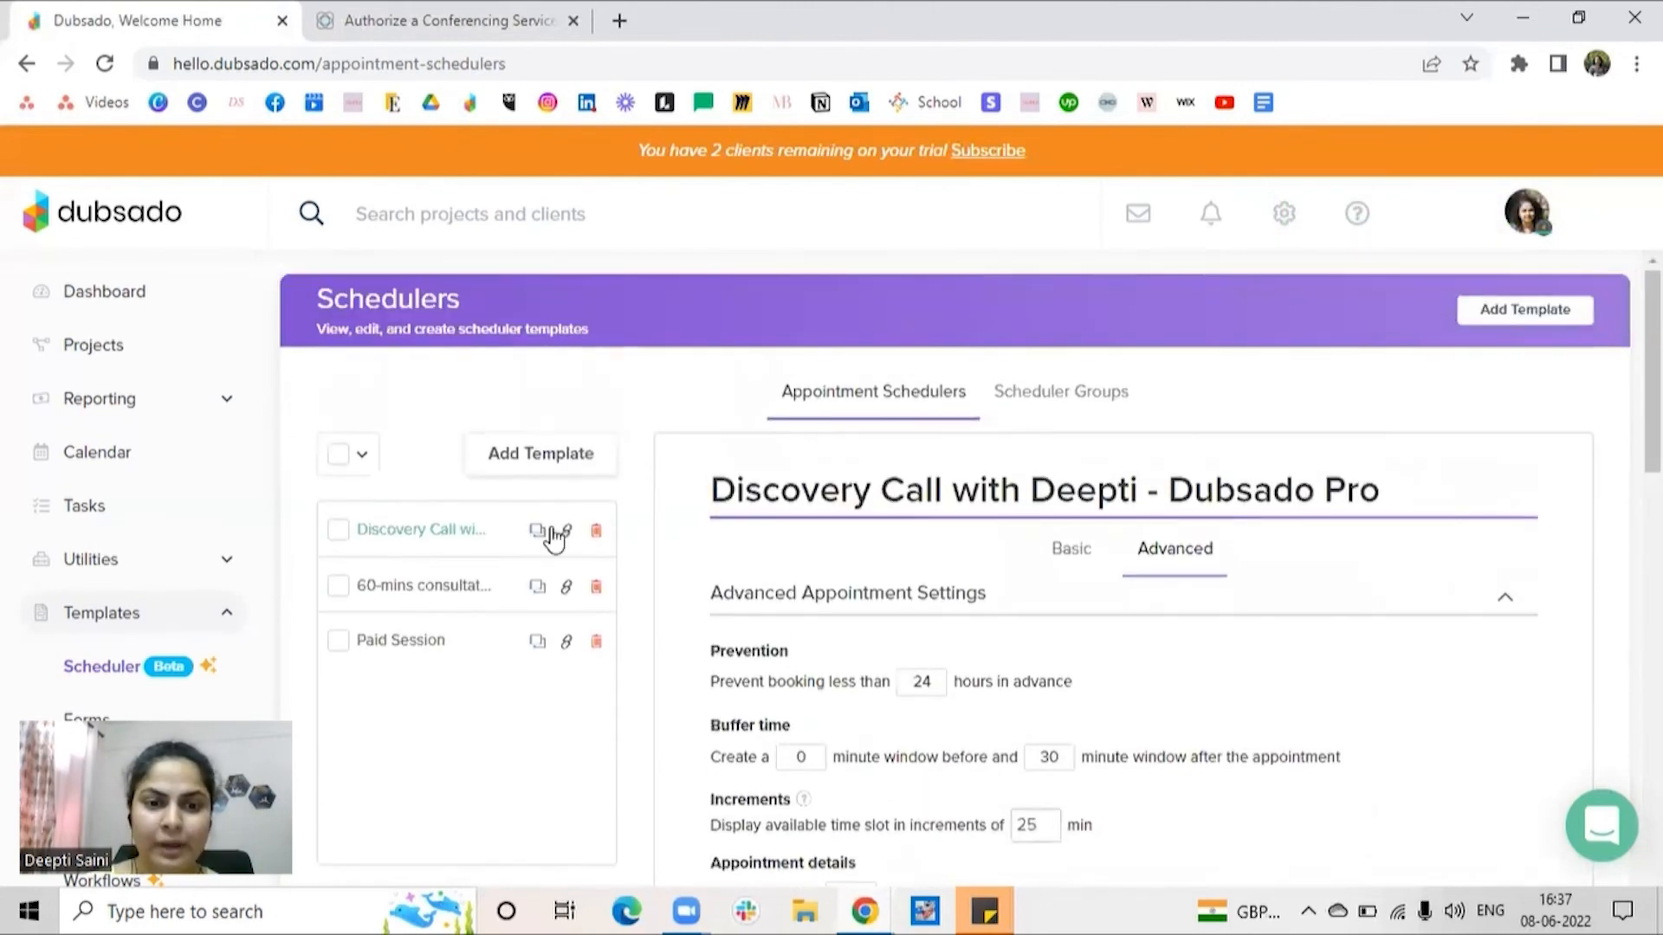
click(567, 531)
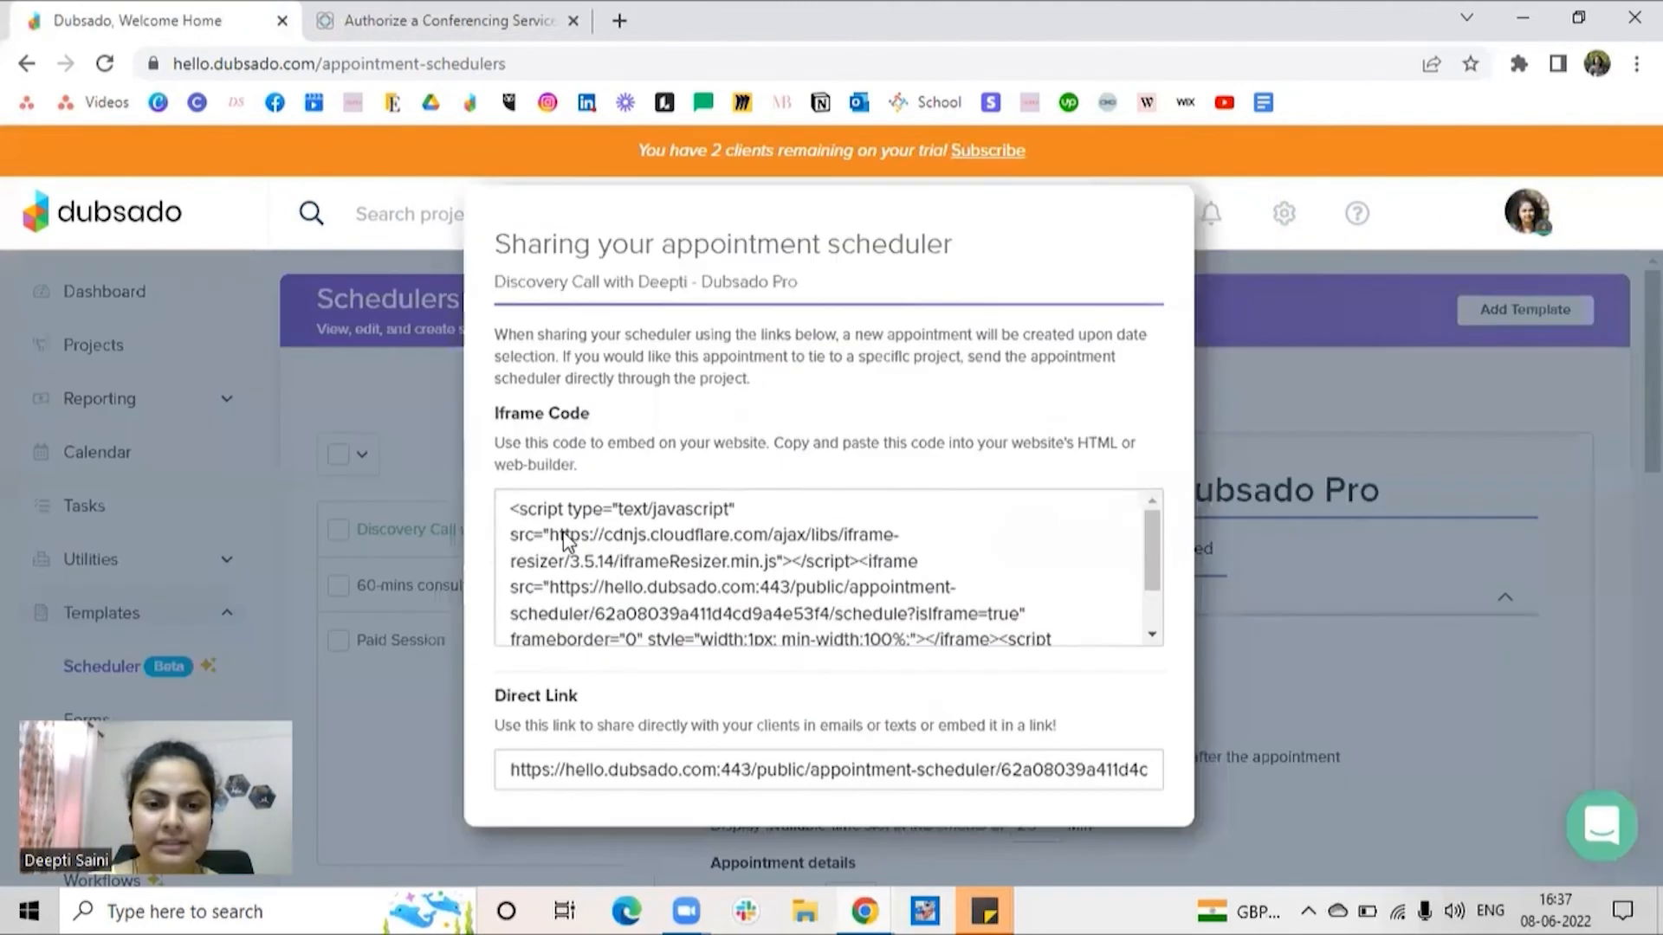
click(584, 768)
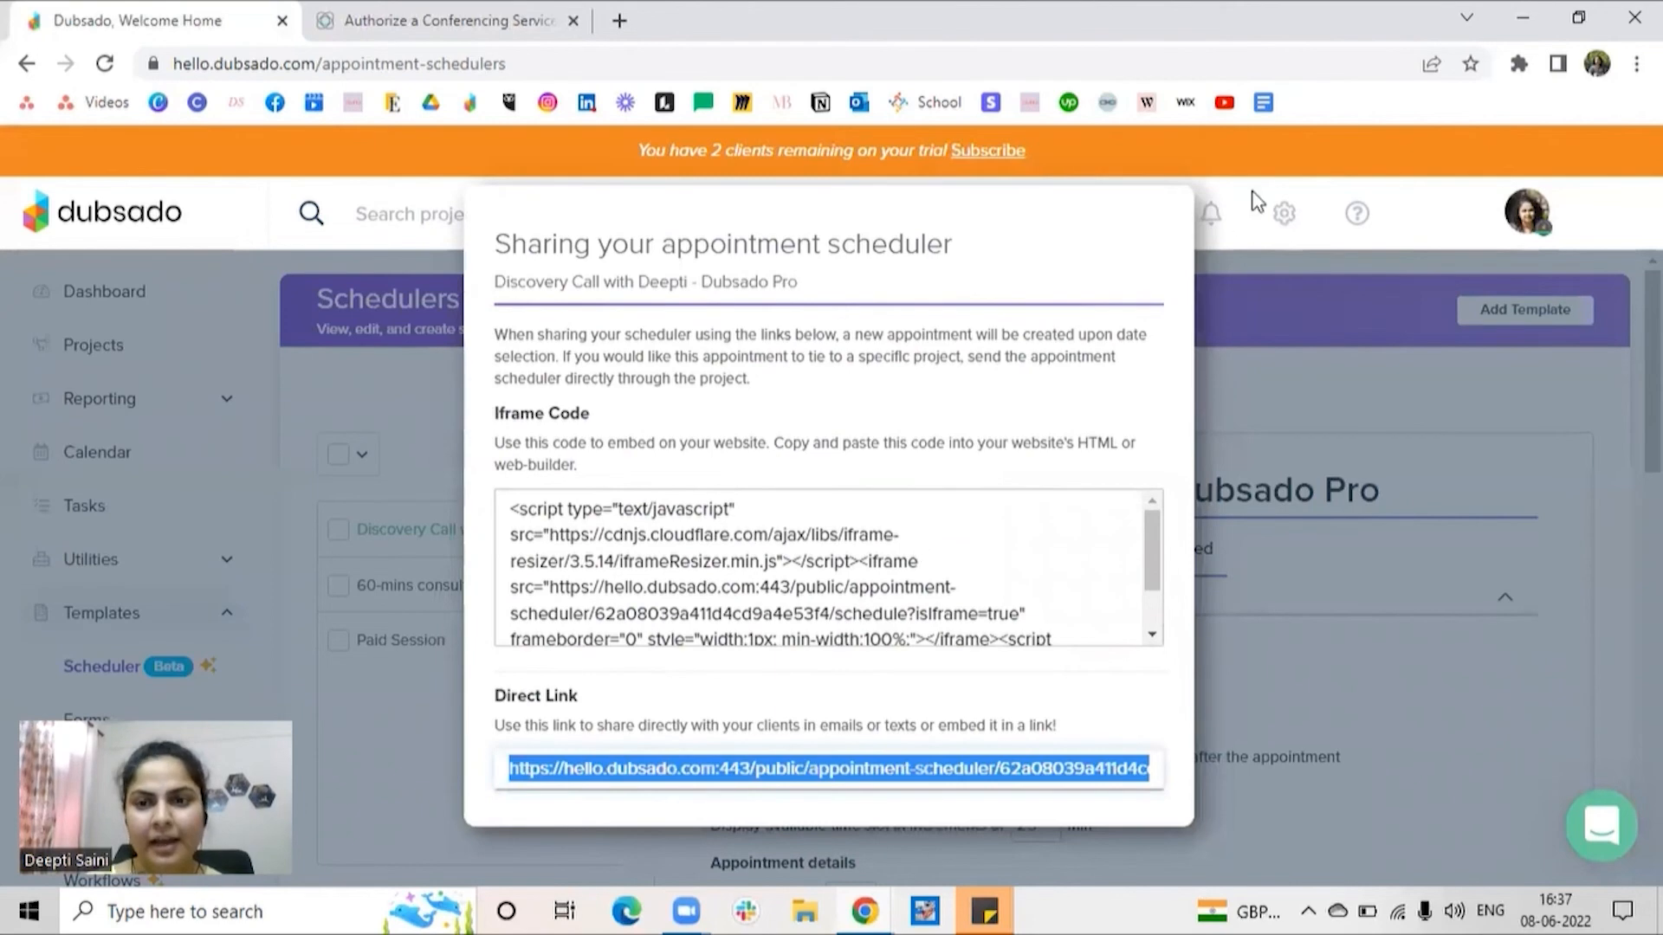
Step: Copy the discovery call scheduler's direct link and open it in a new browser tab
key(ctrl+c)
click(619, 20)
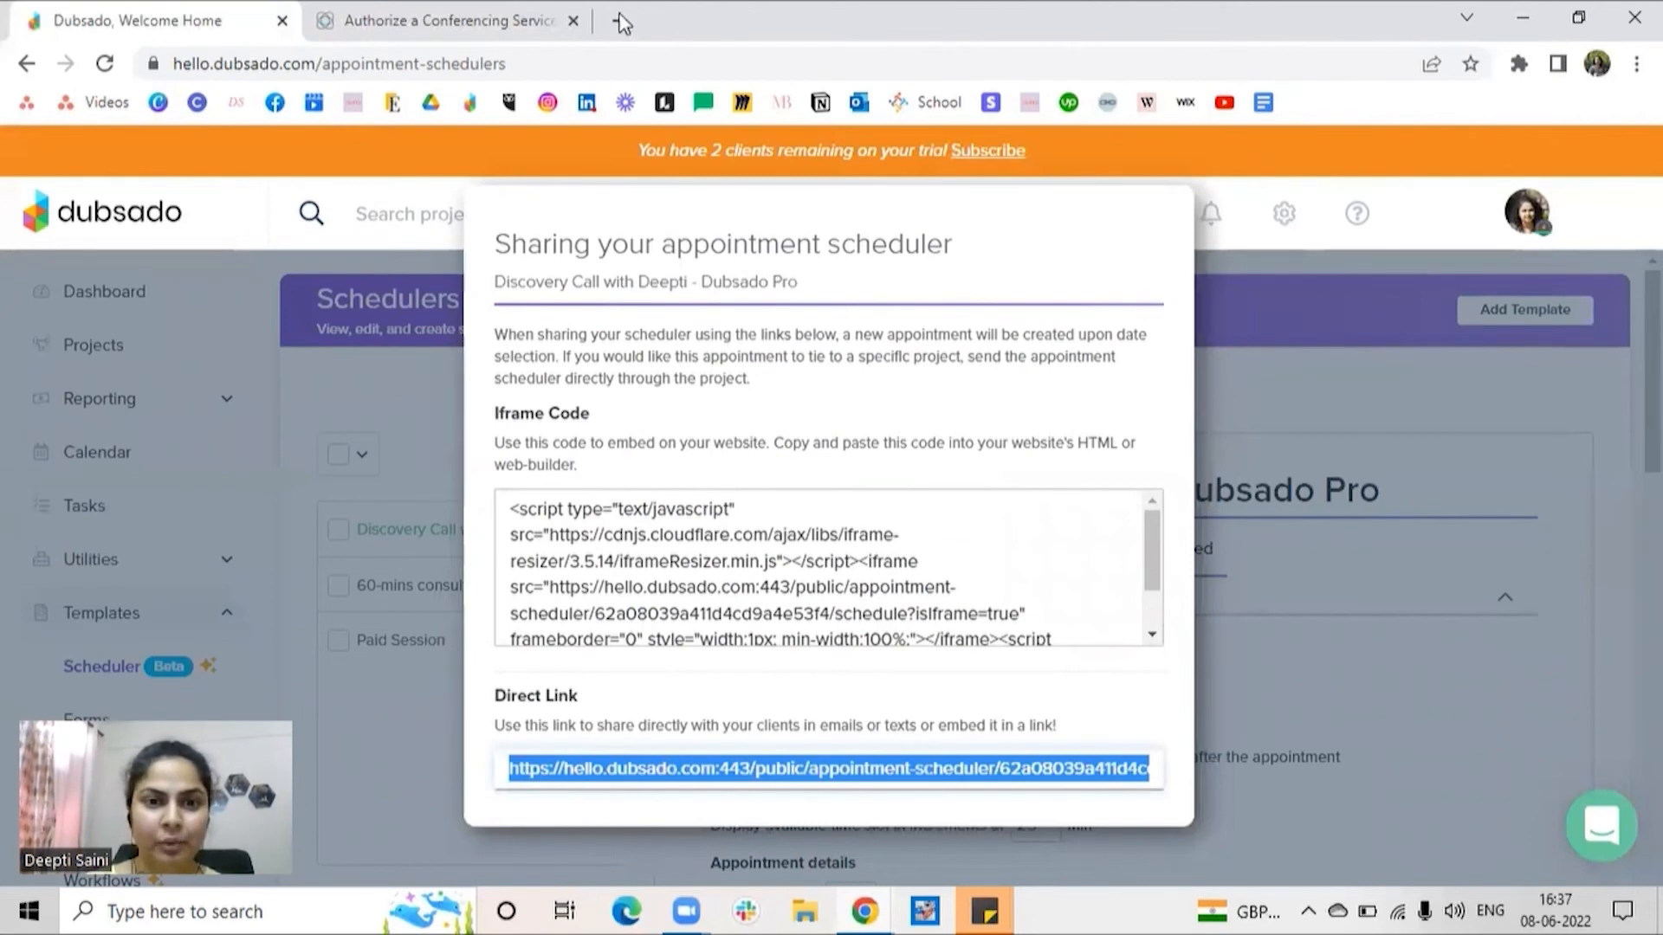
key(ctrl+v)
key(Return)
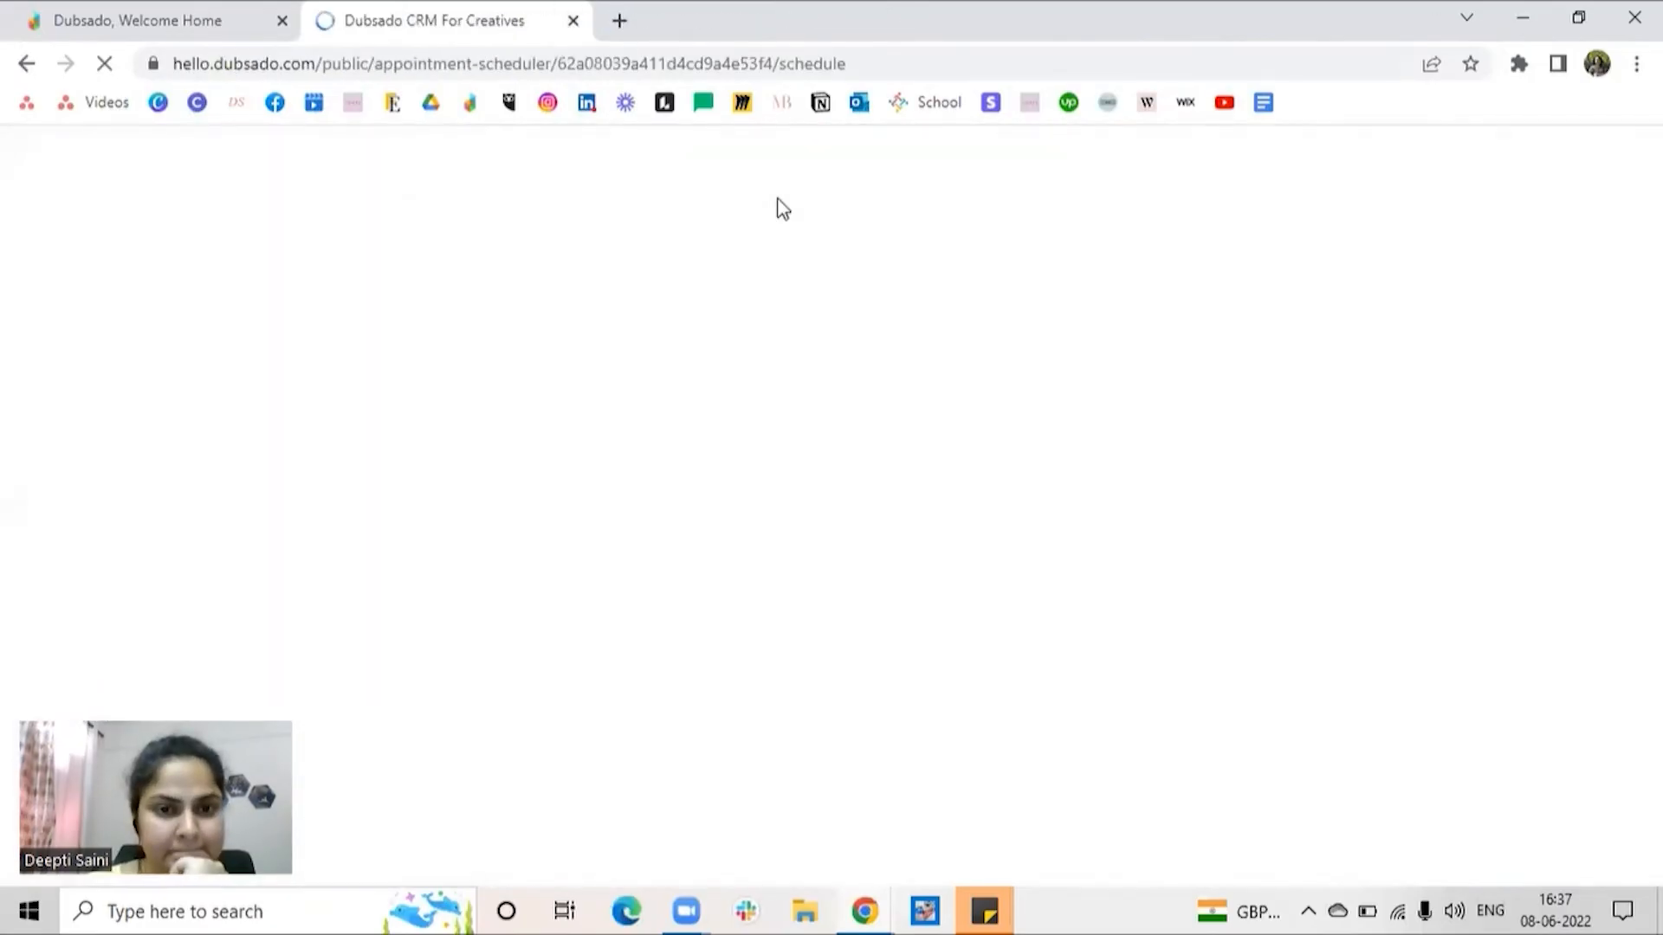
Step: Choose the 9:00 AM slot on Friday, June 10, 2022 and submit it to continue to the booking form
scroll(588, 208, down, 3)
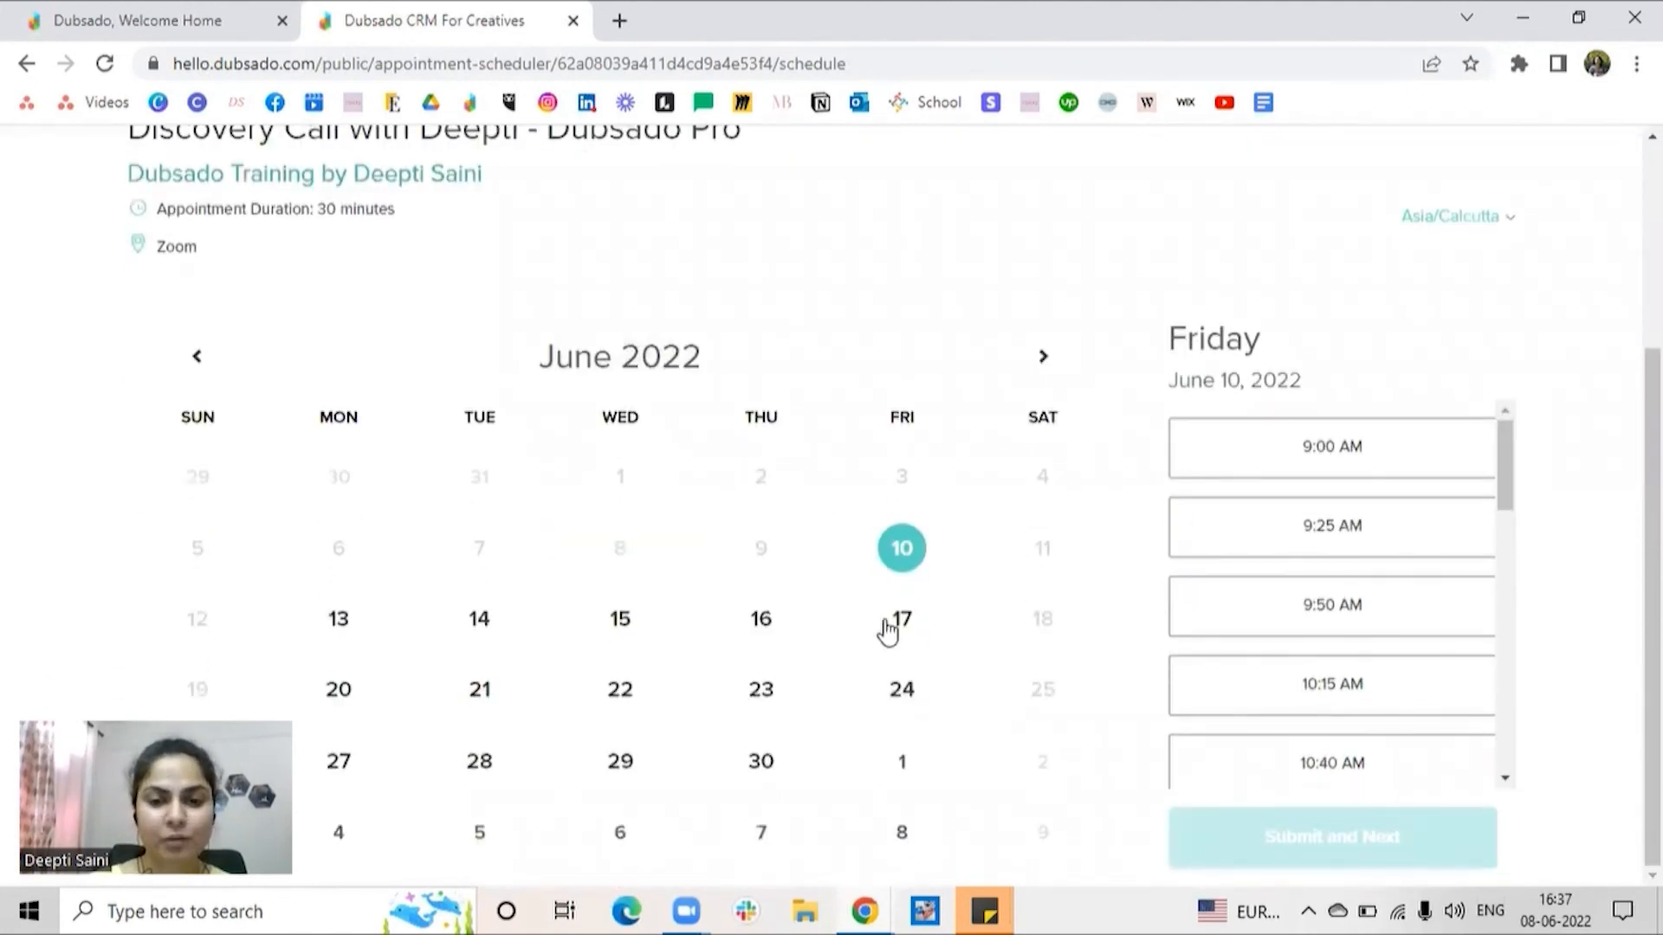
key(ctrl+minus)
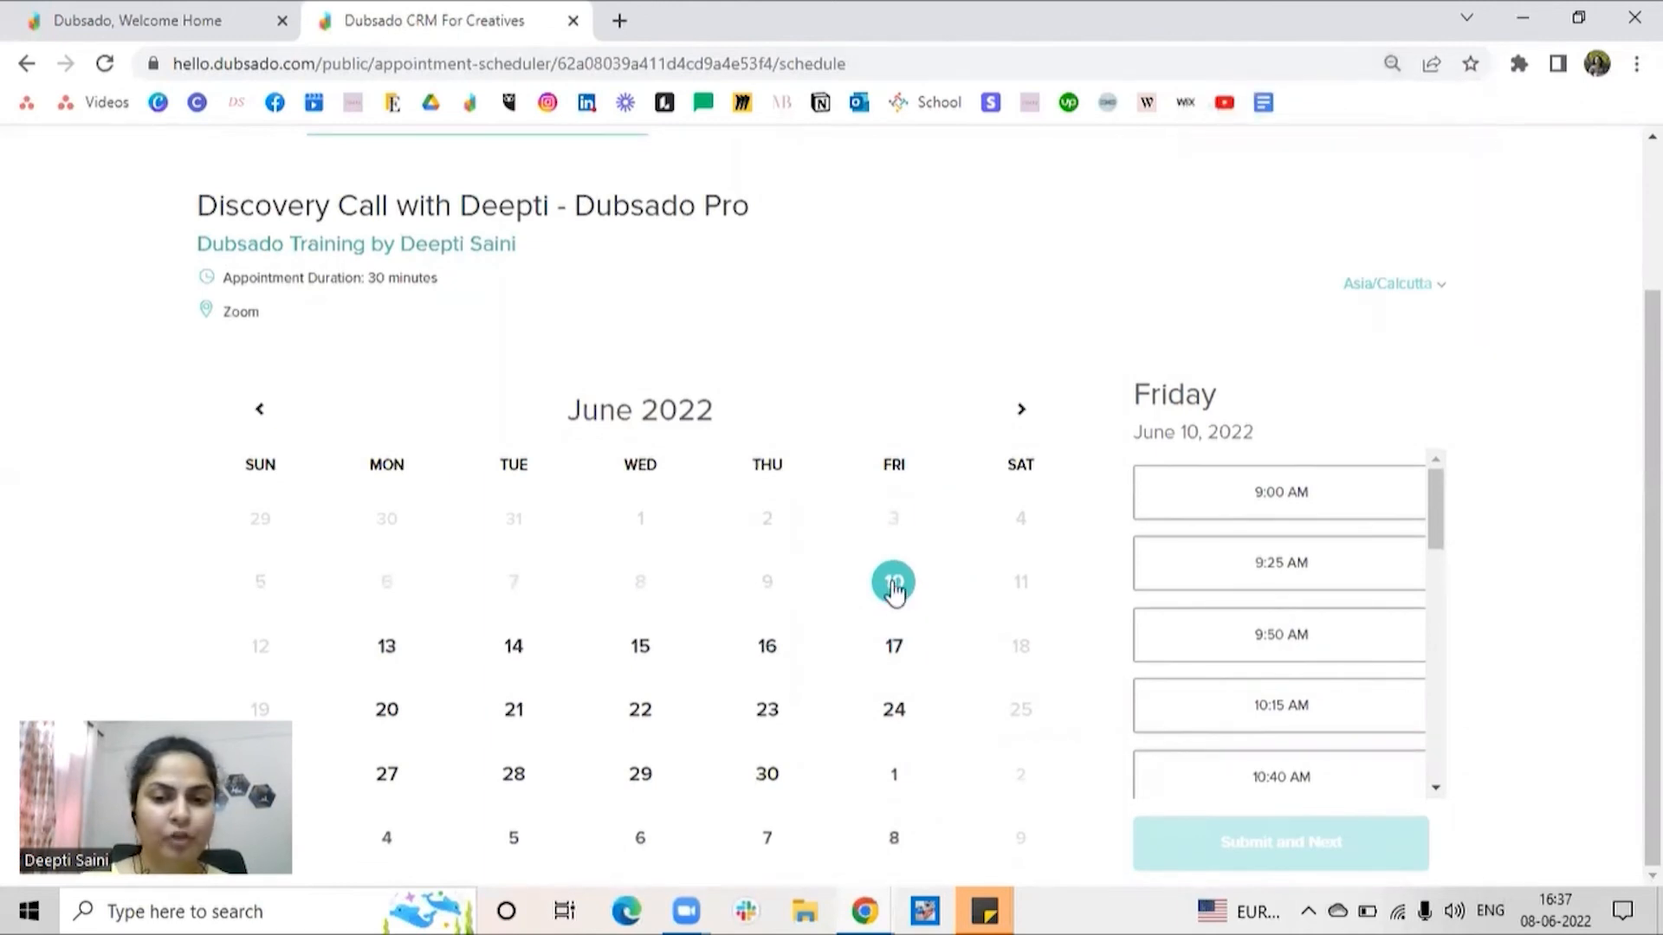
click(1267, 497)
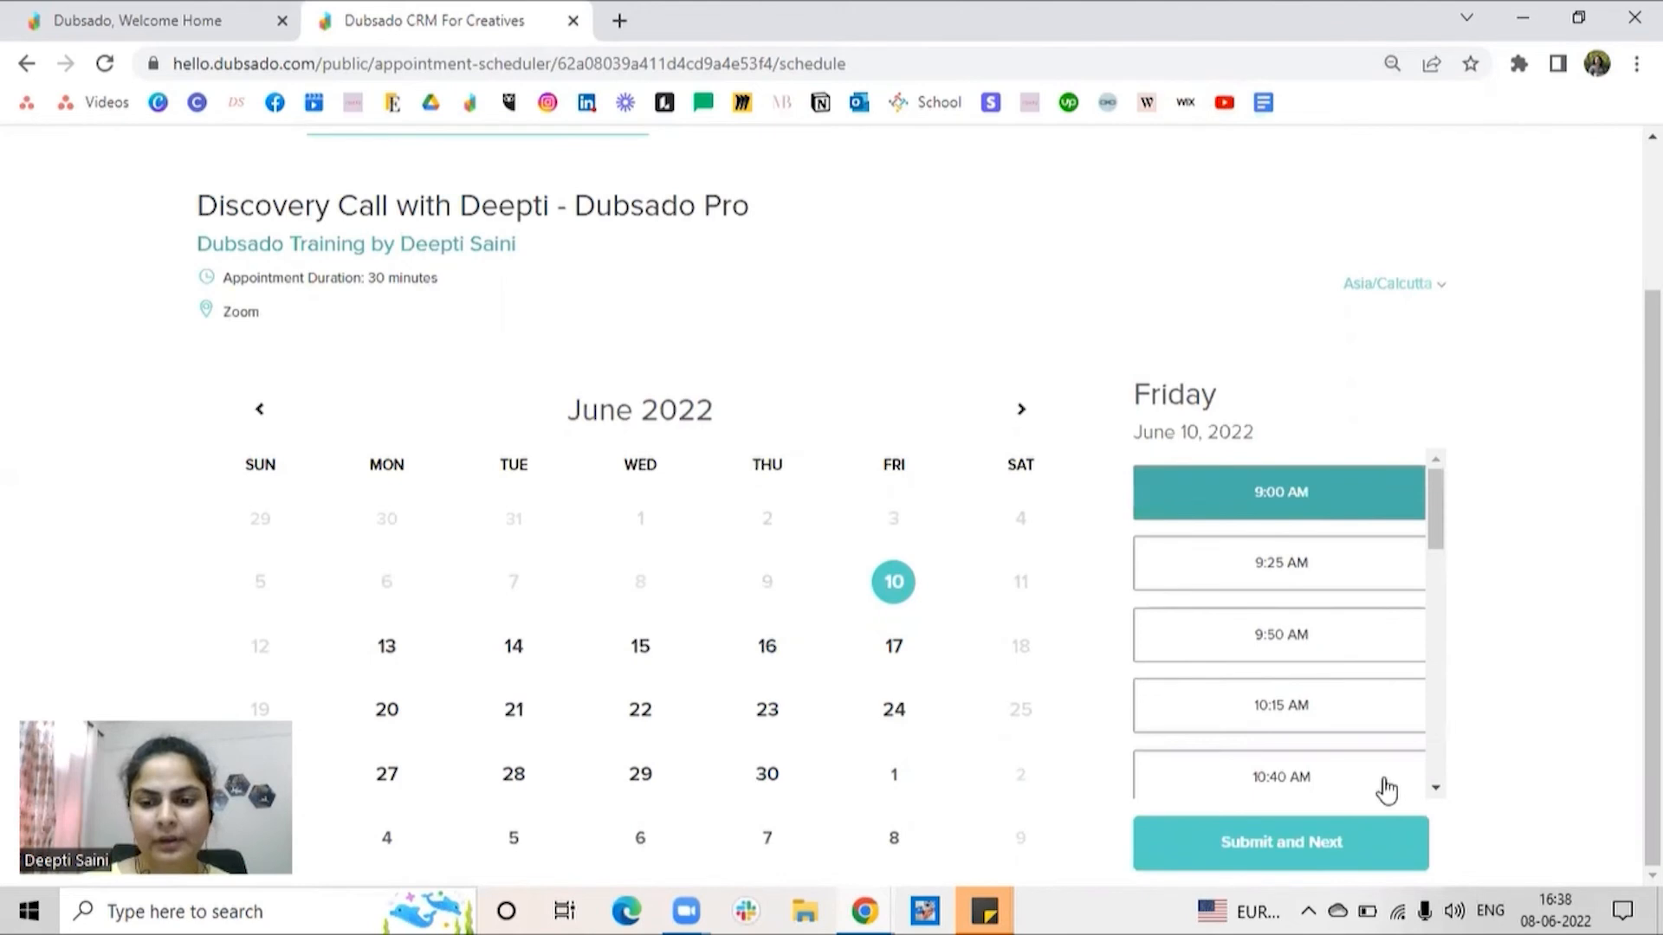
click(1358, 859)
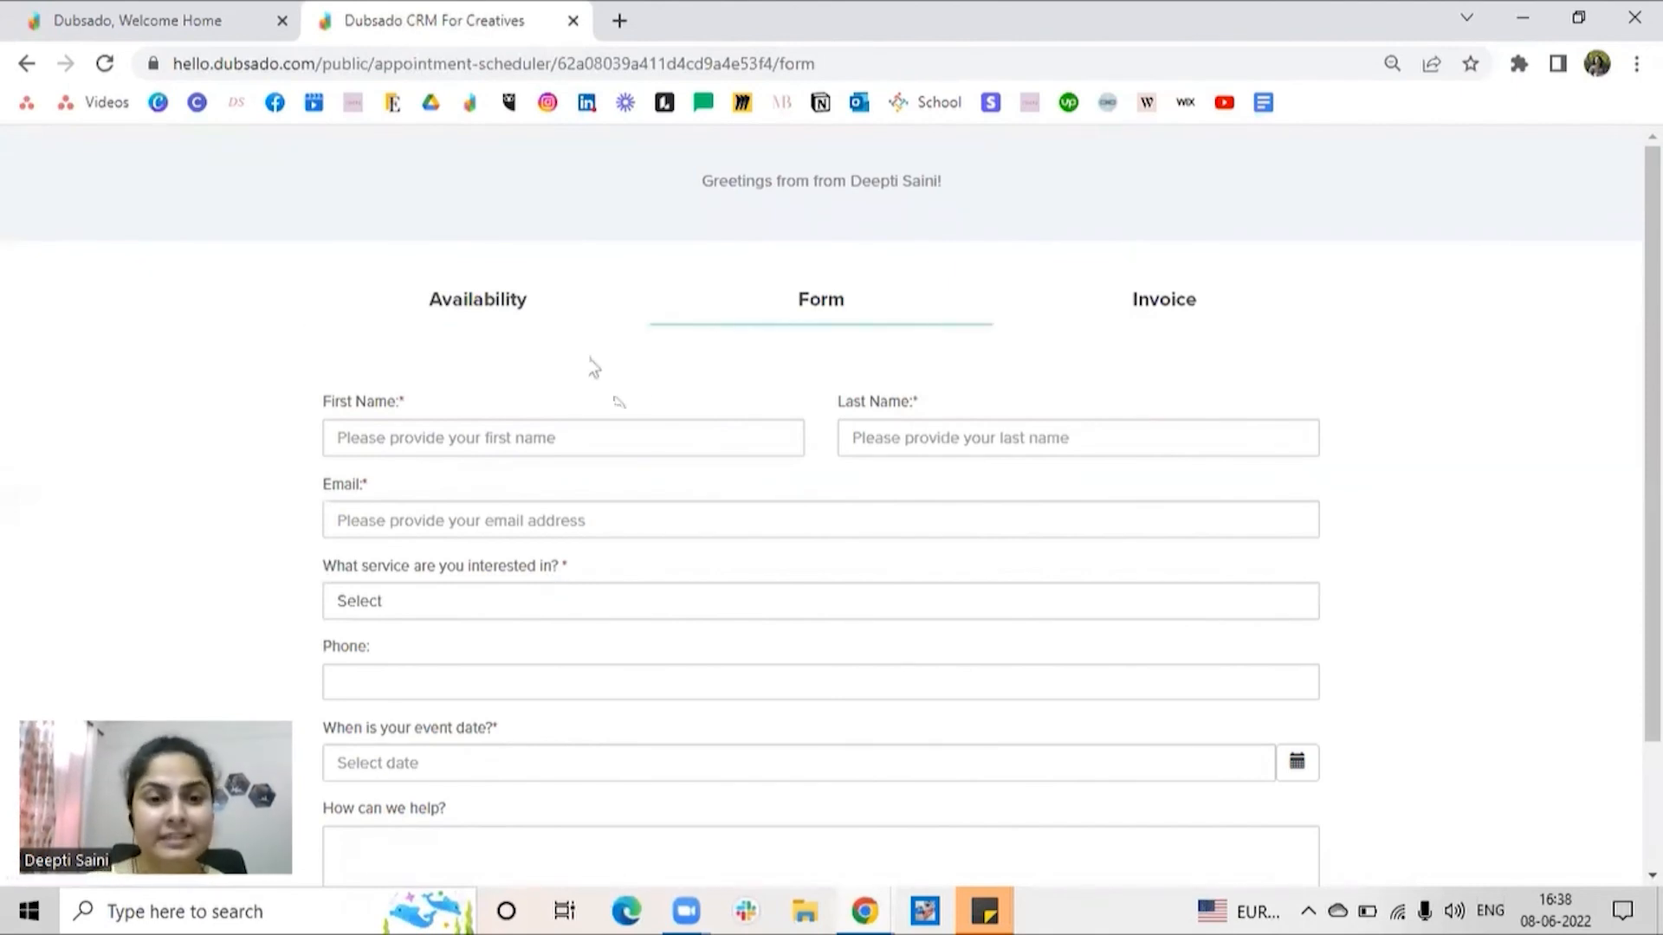
Step: Fill in the contact's first name, last name and email with a saved autofill entry, and view the booking's invoice section
click(583, 438)
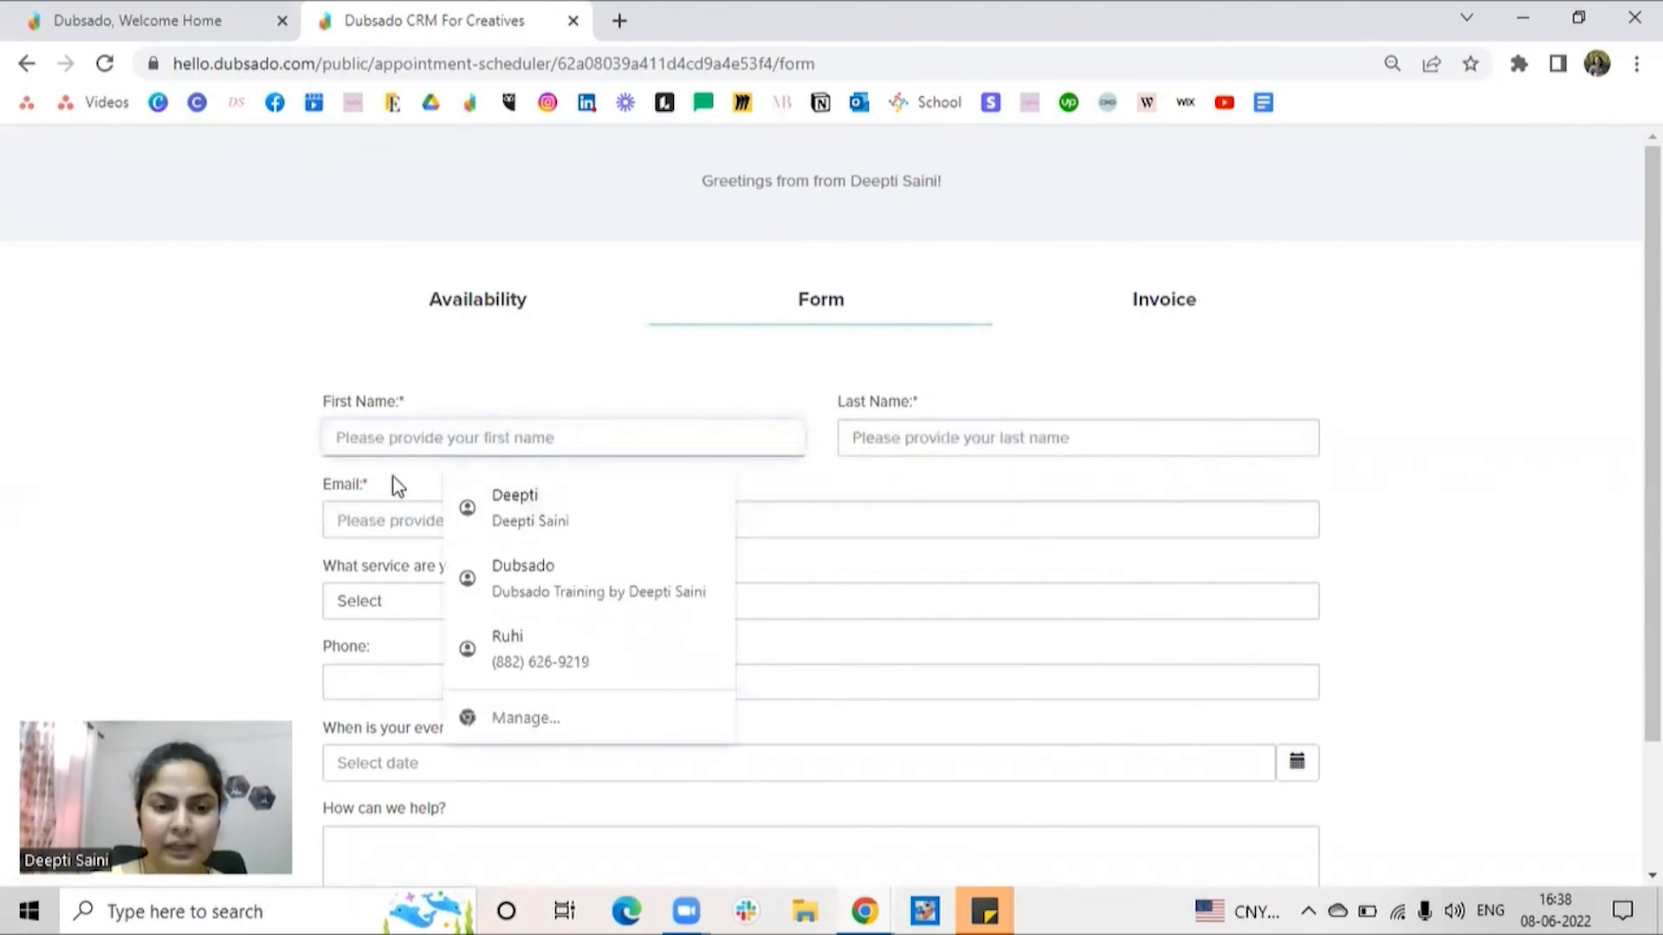
click(485, 502)
scroll(474, 441, down, 2)
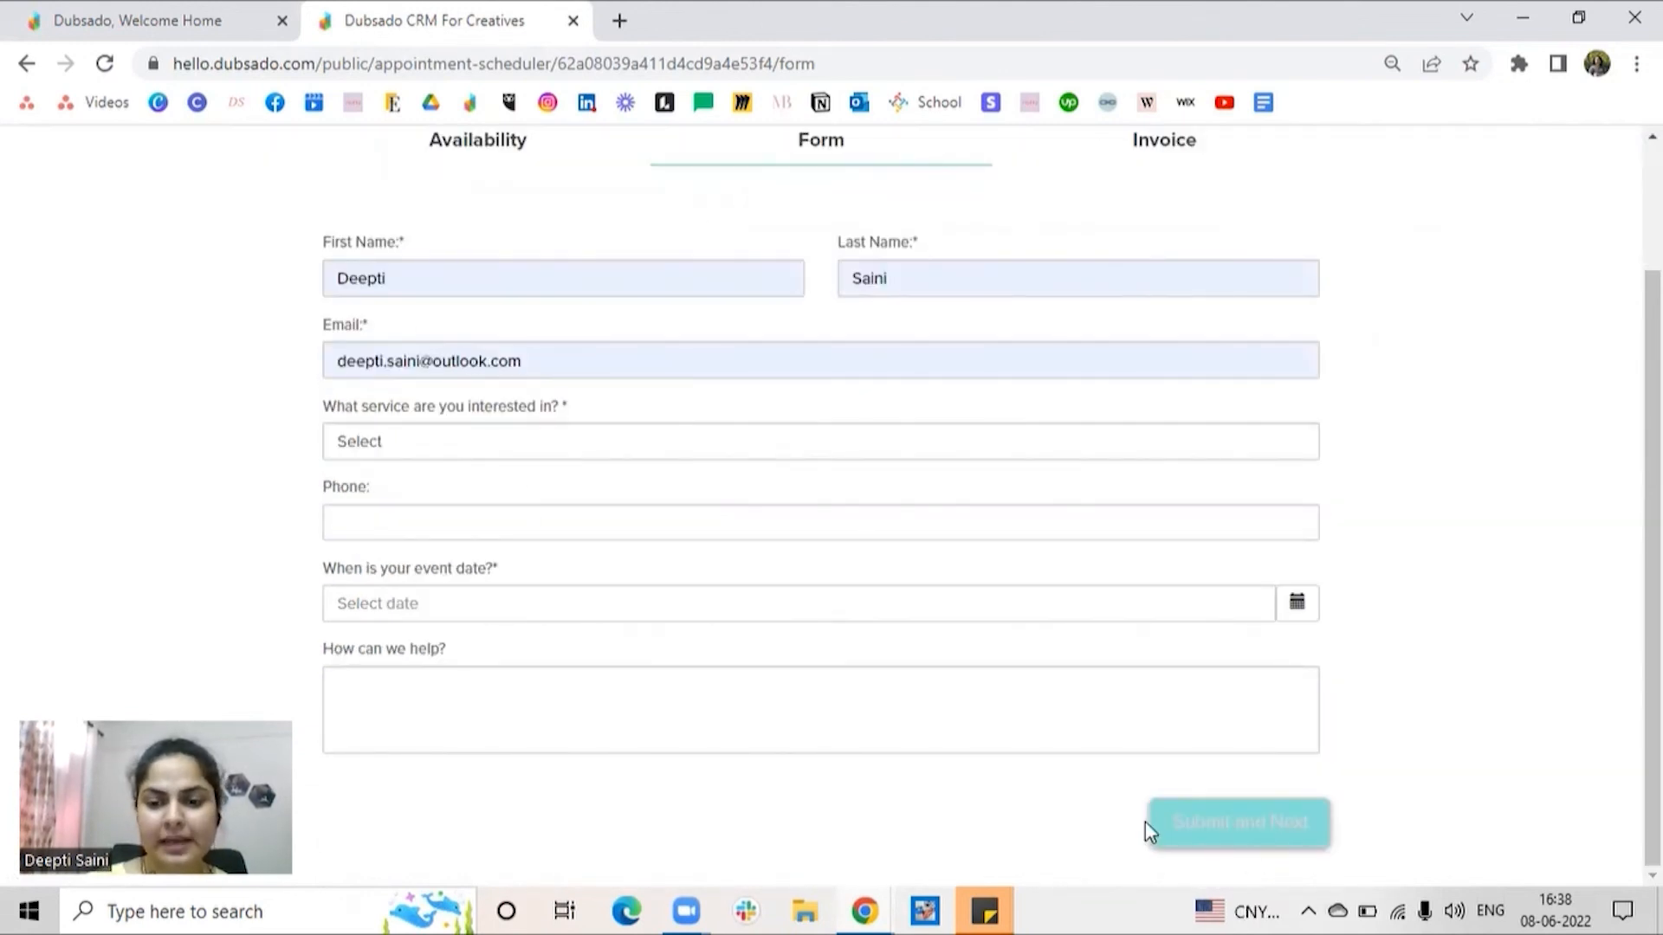
scroll(768, 656, up, 2)
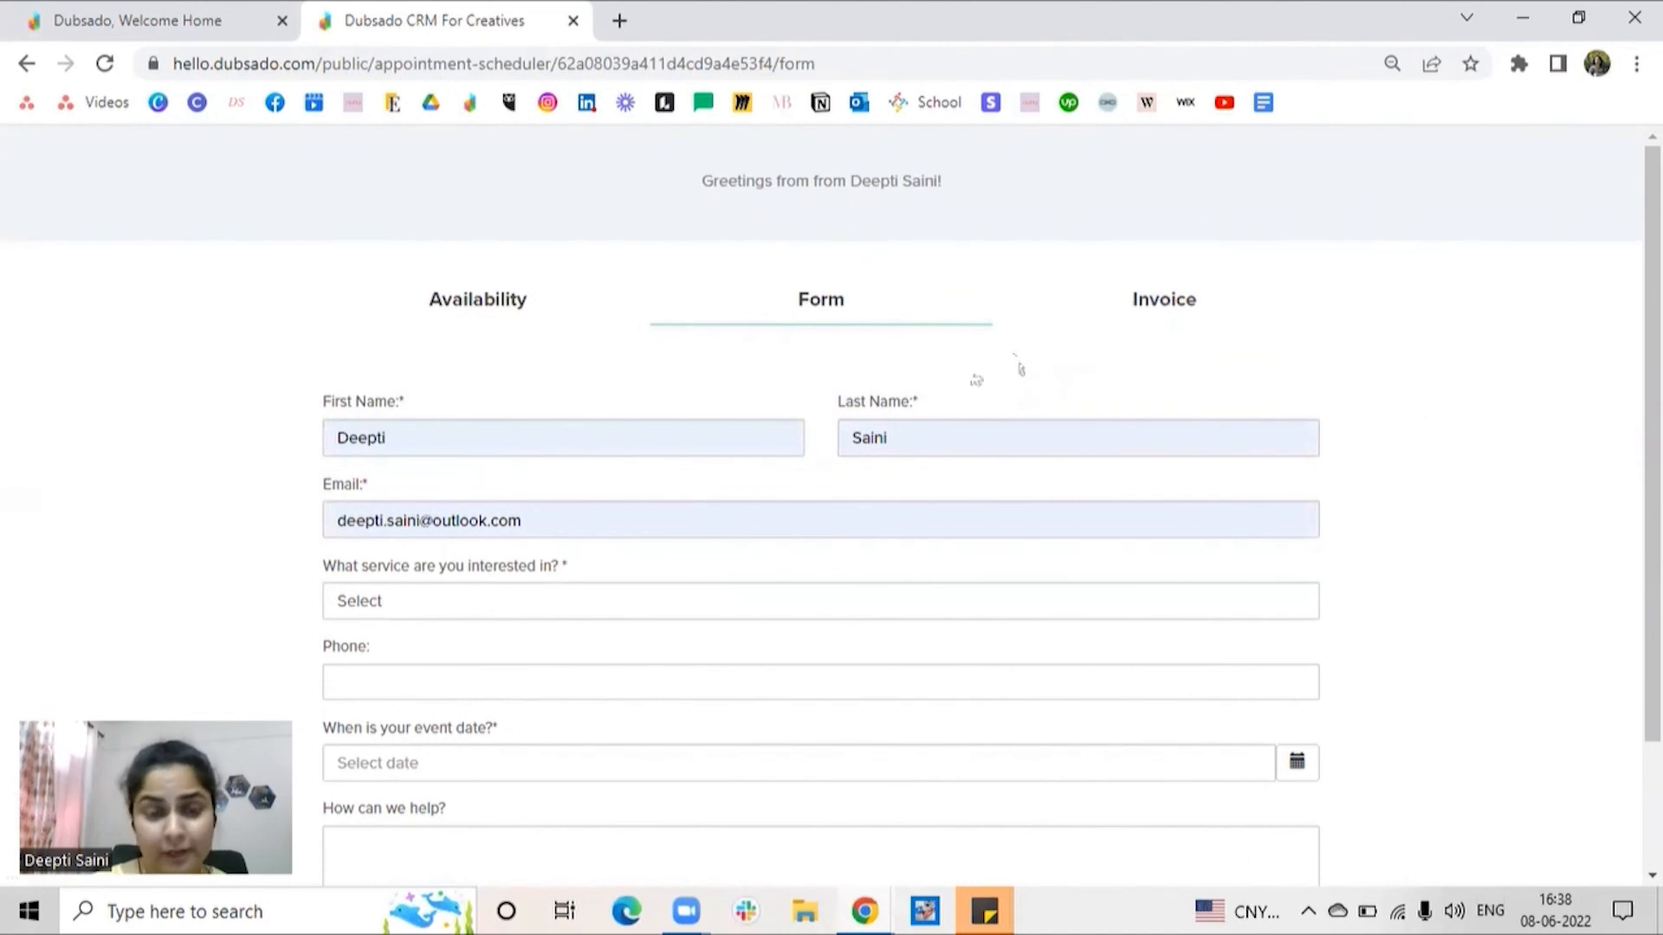
click(1176, 325)
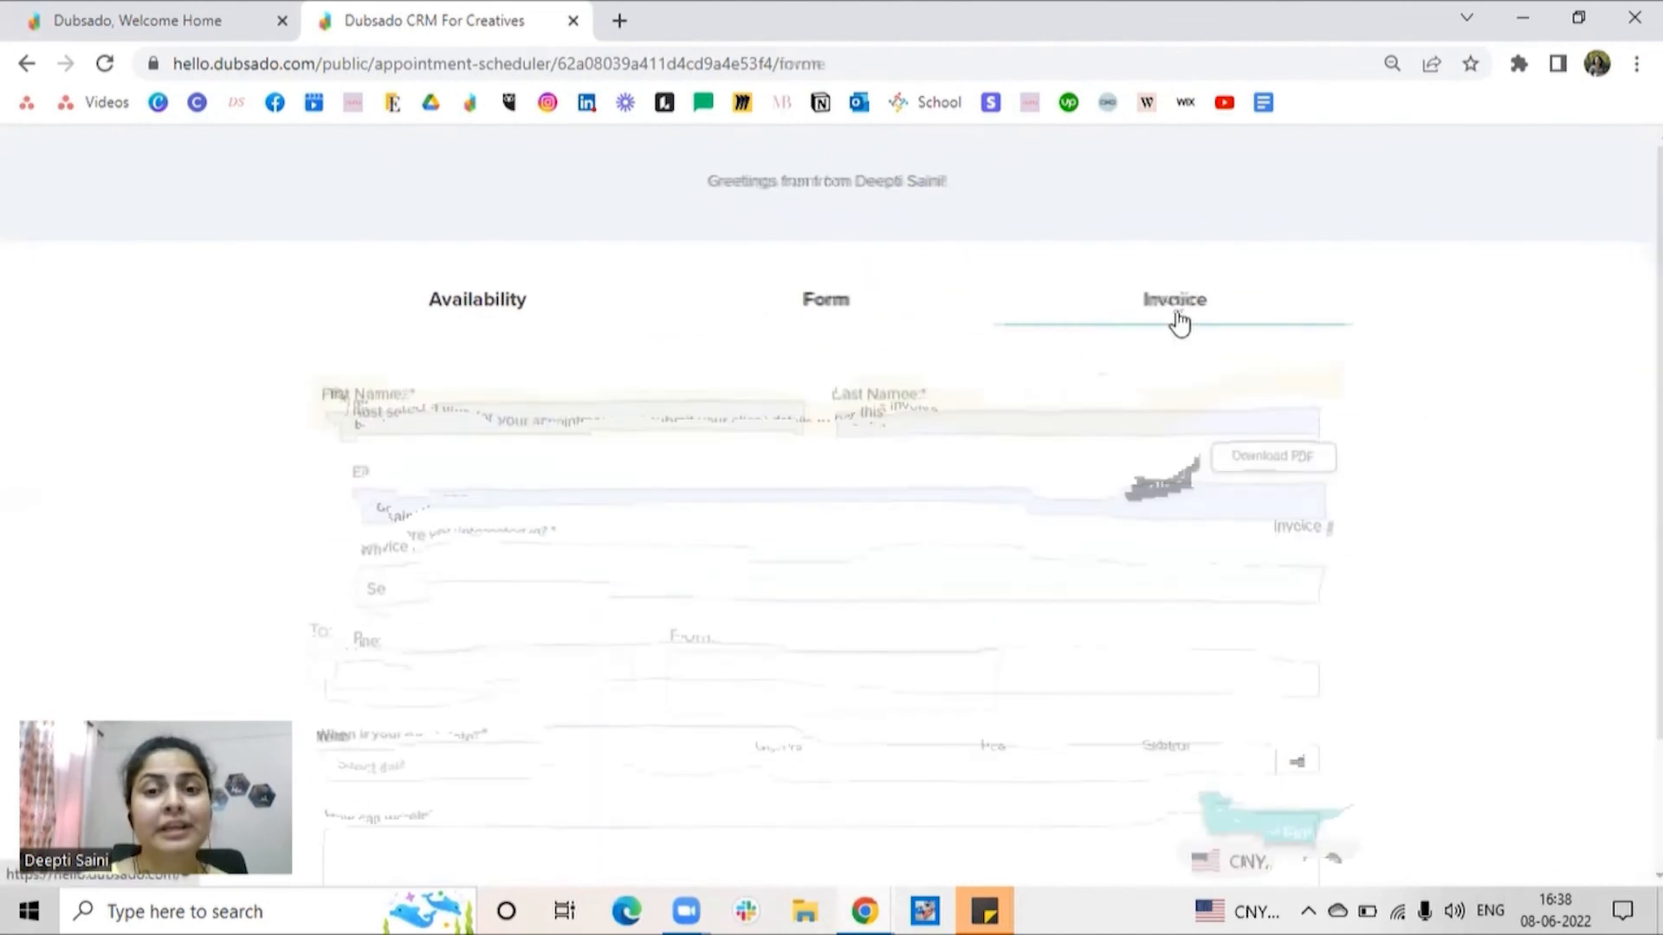
scroll(1472, 398, down, 4)
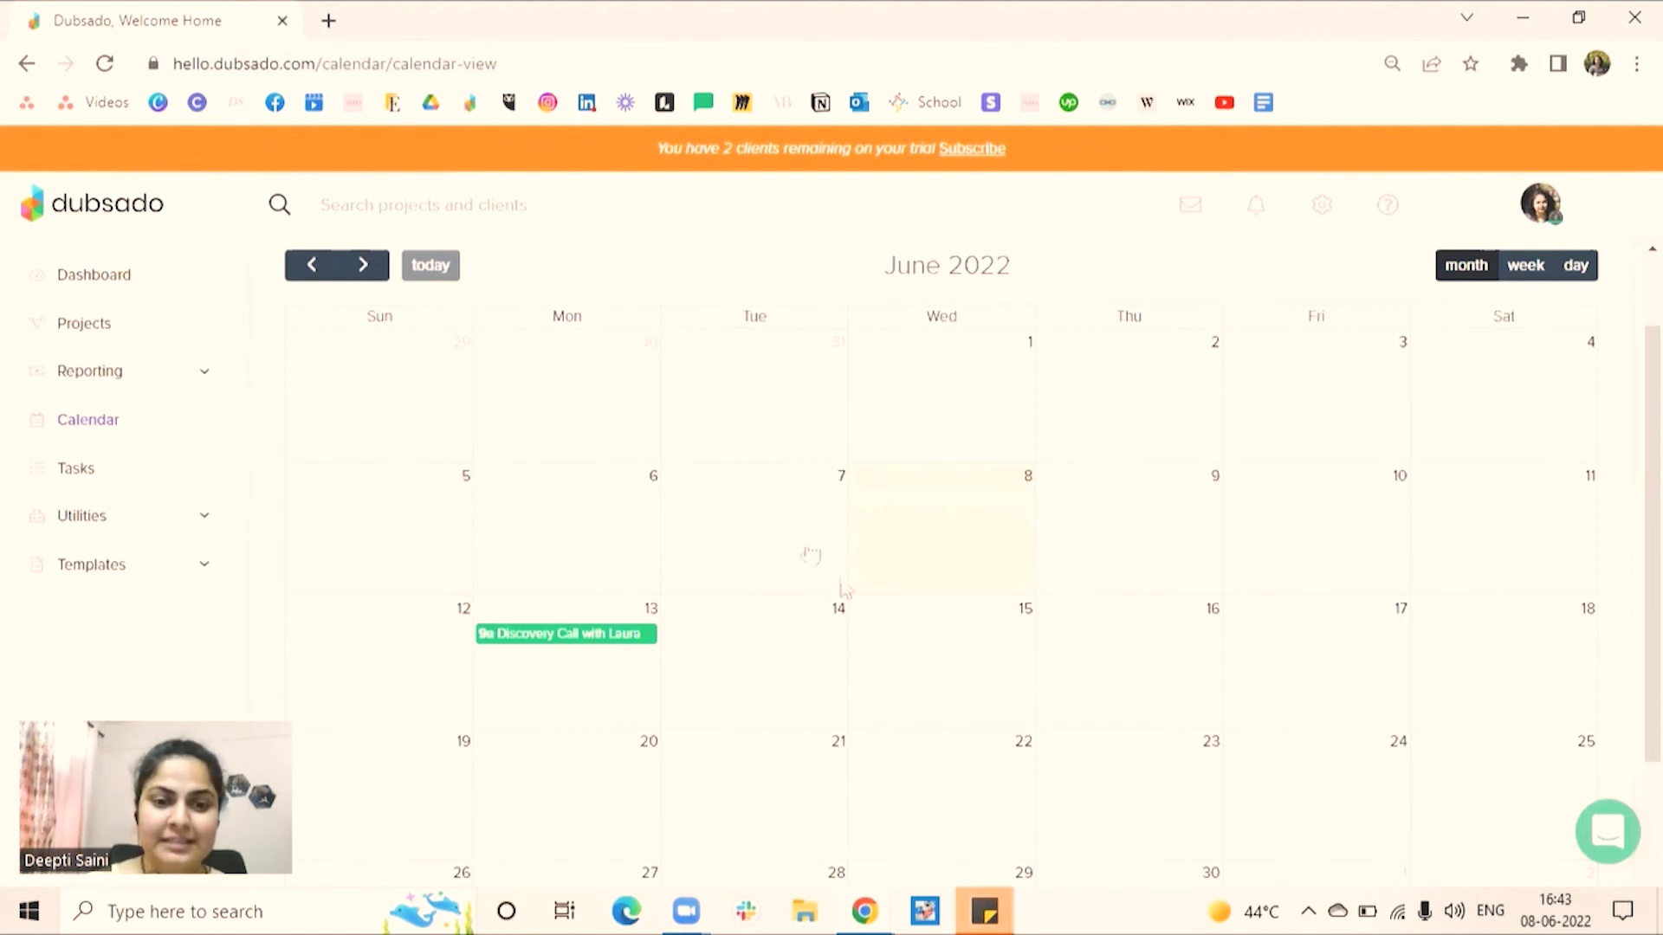
Step: Assign the June 13 discovery call in the calendar to the project "Sample Job Name" and save the appointment
click(553, 633)
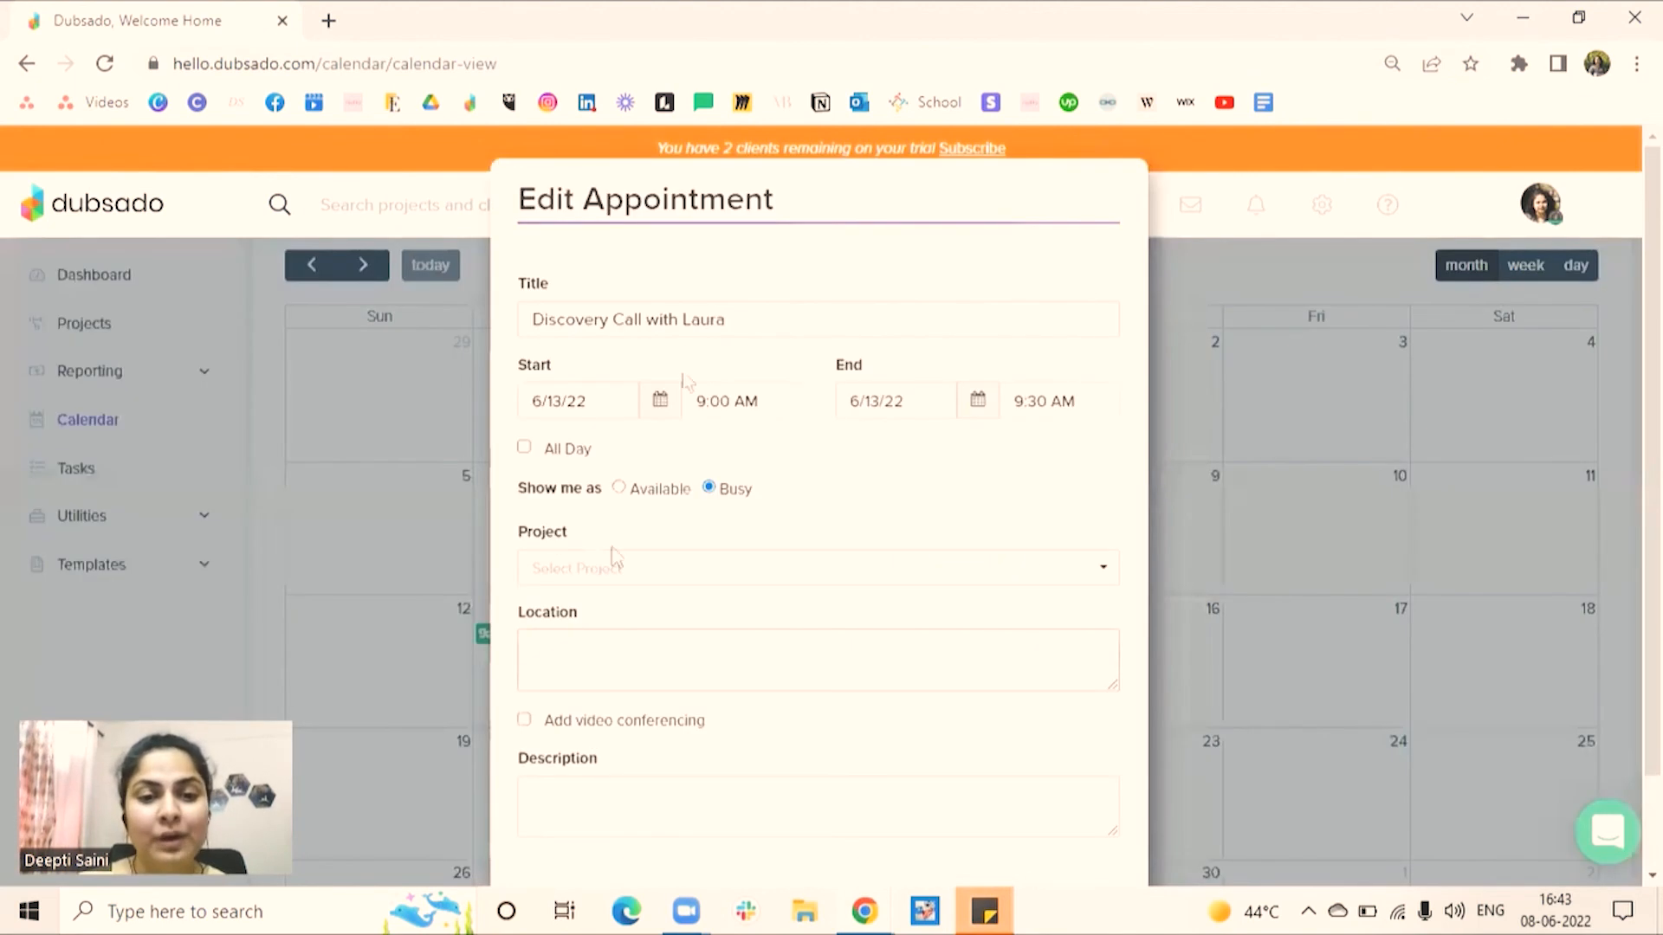
click(683, 568)
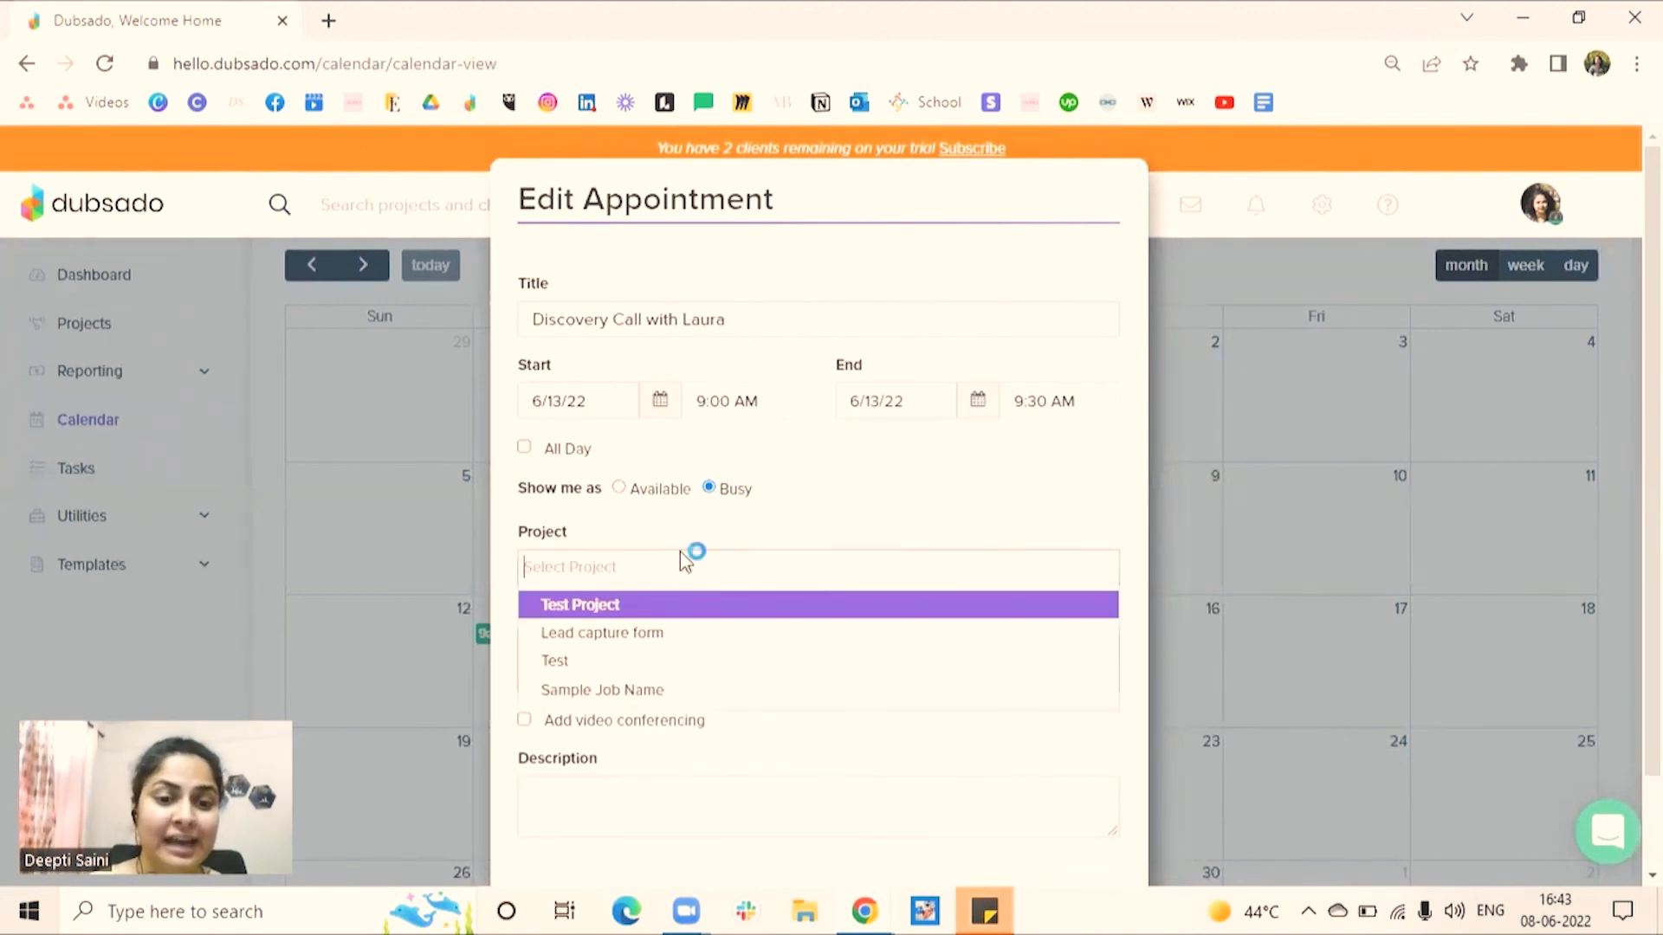
click(607, 691)
scroll(965, 586, down, 2)
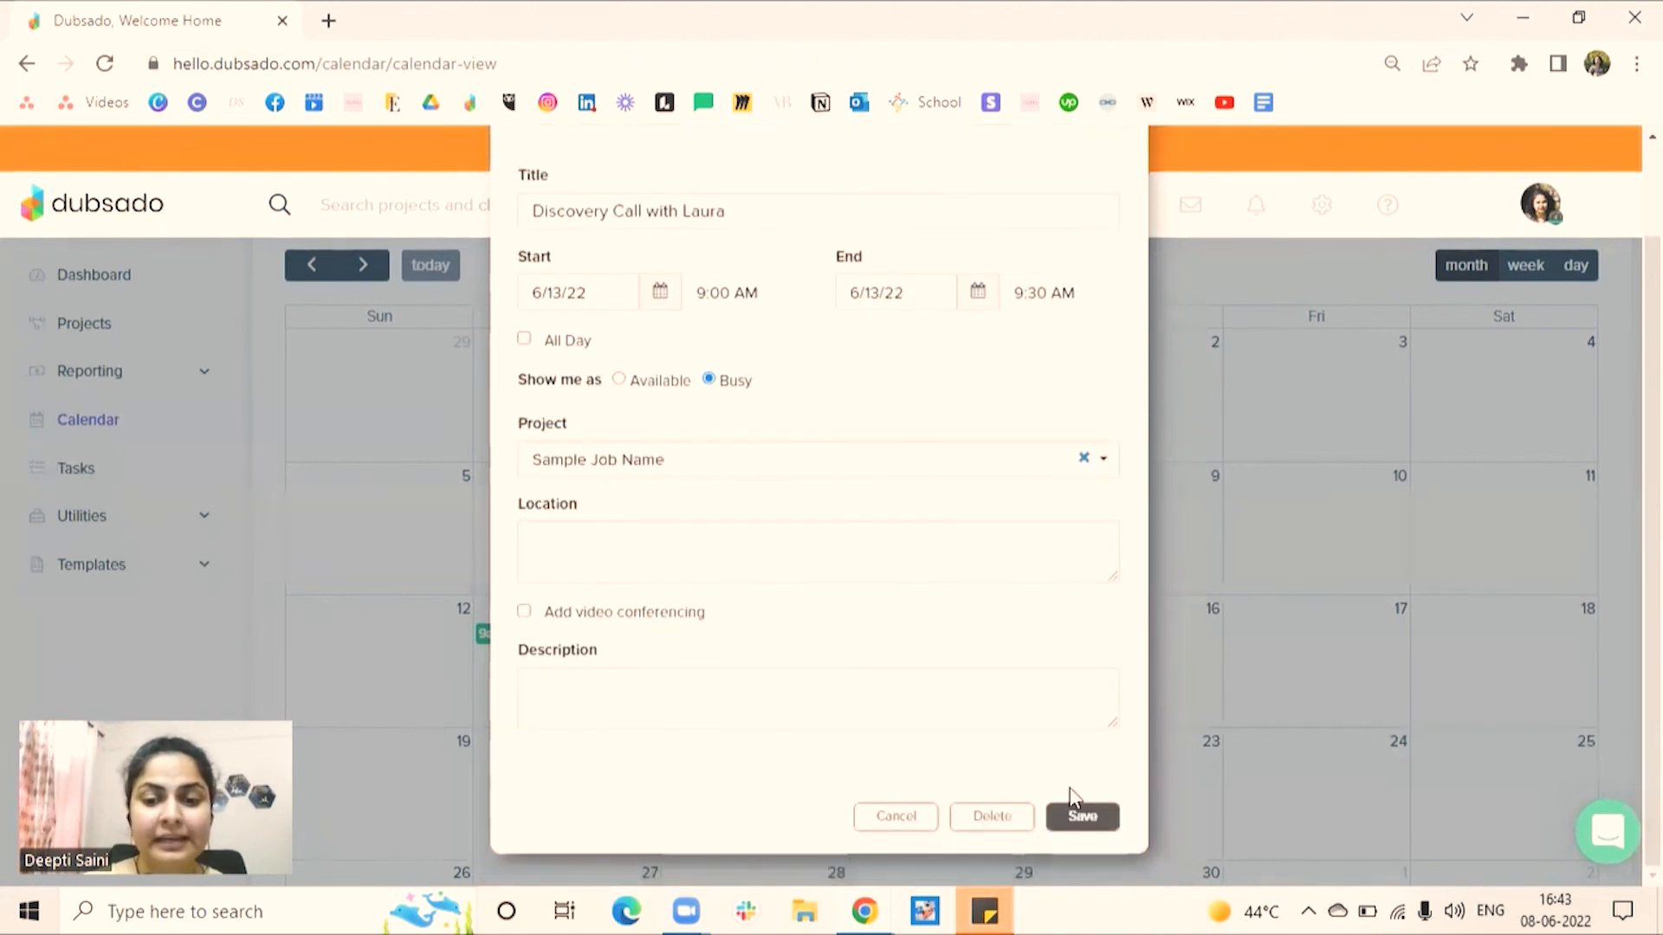
click(1079, 817)
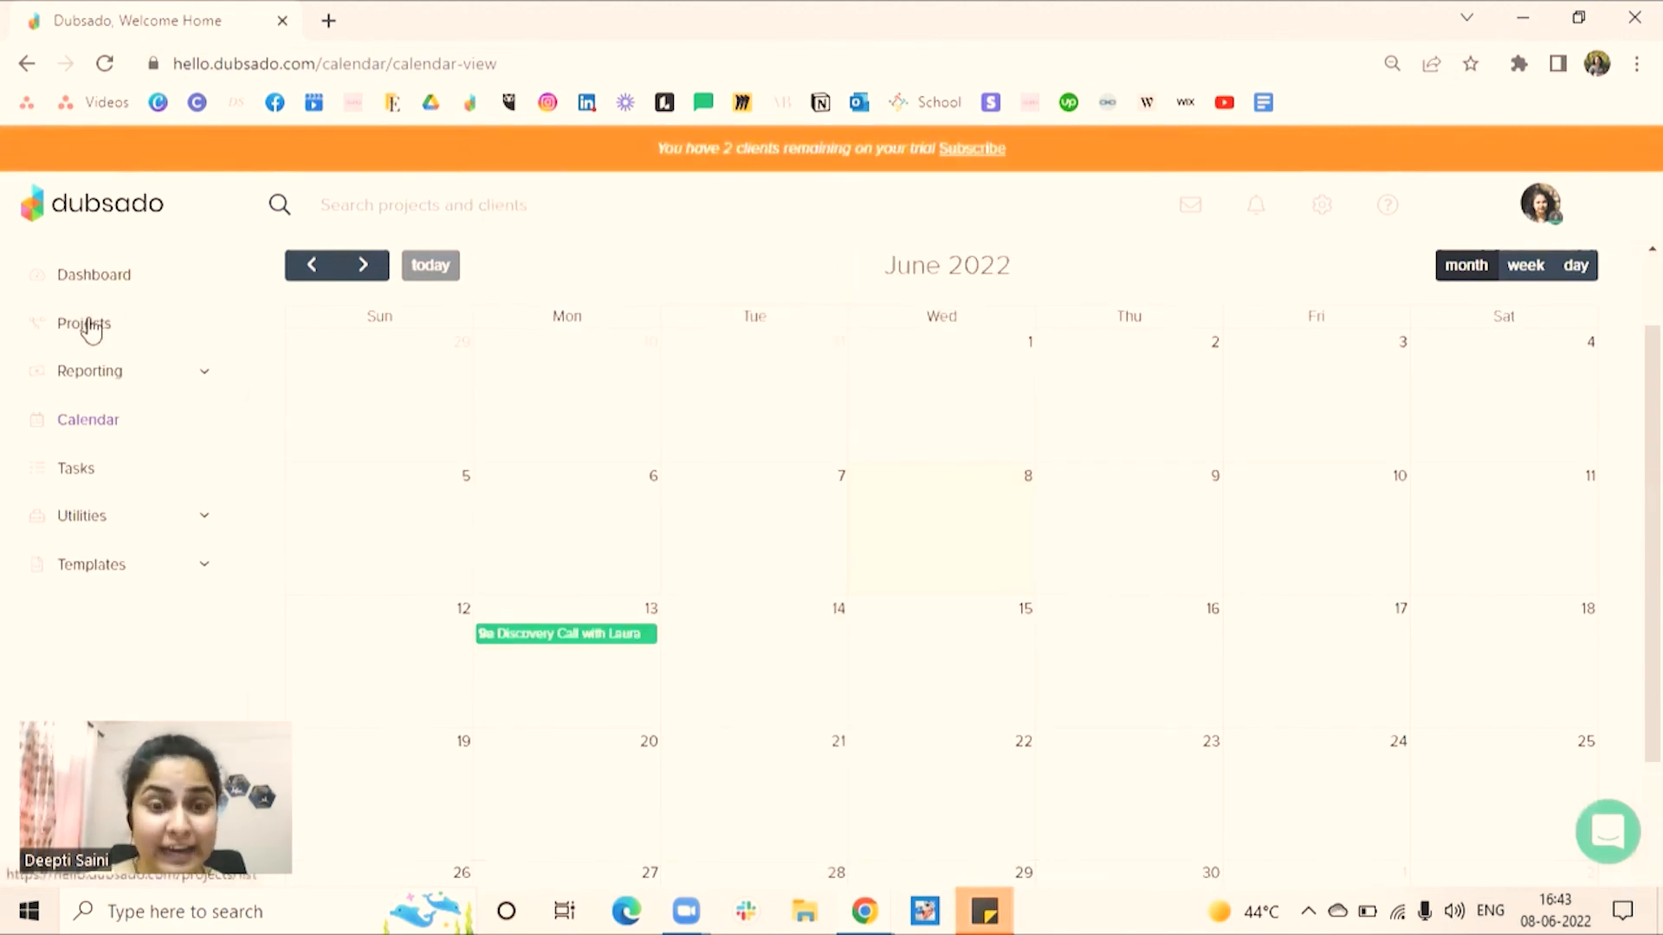
Step: Open the "Sample Job Name" project from the project list and show its appointments
click(181, 332)
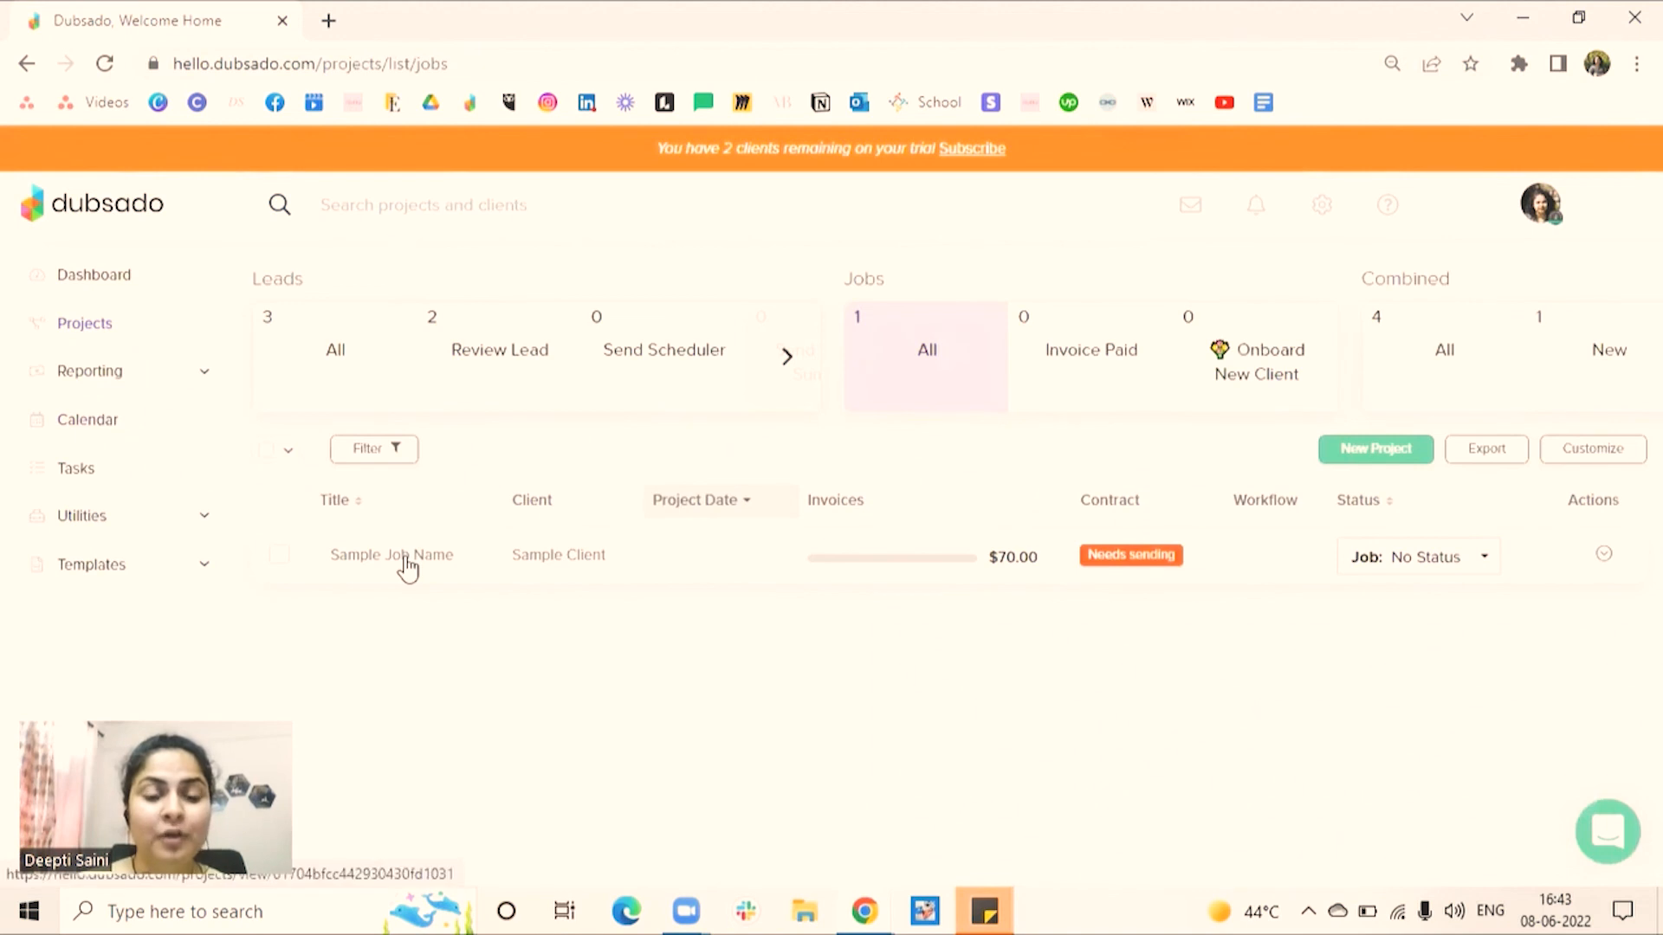
click(406, 559)
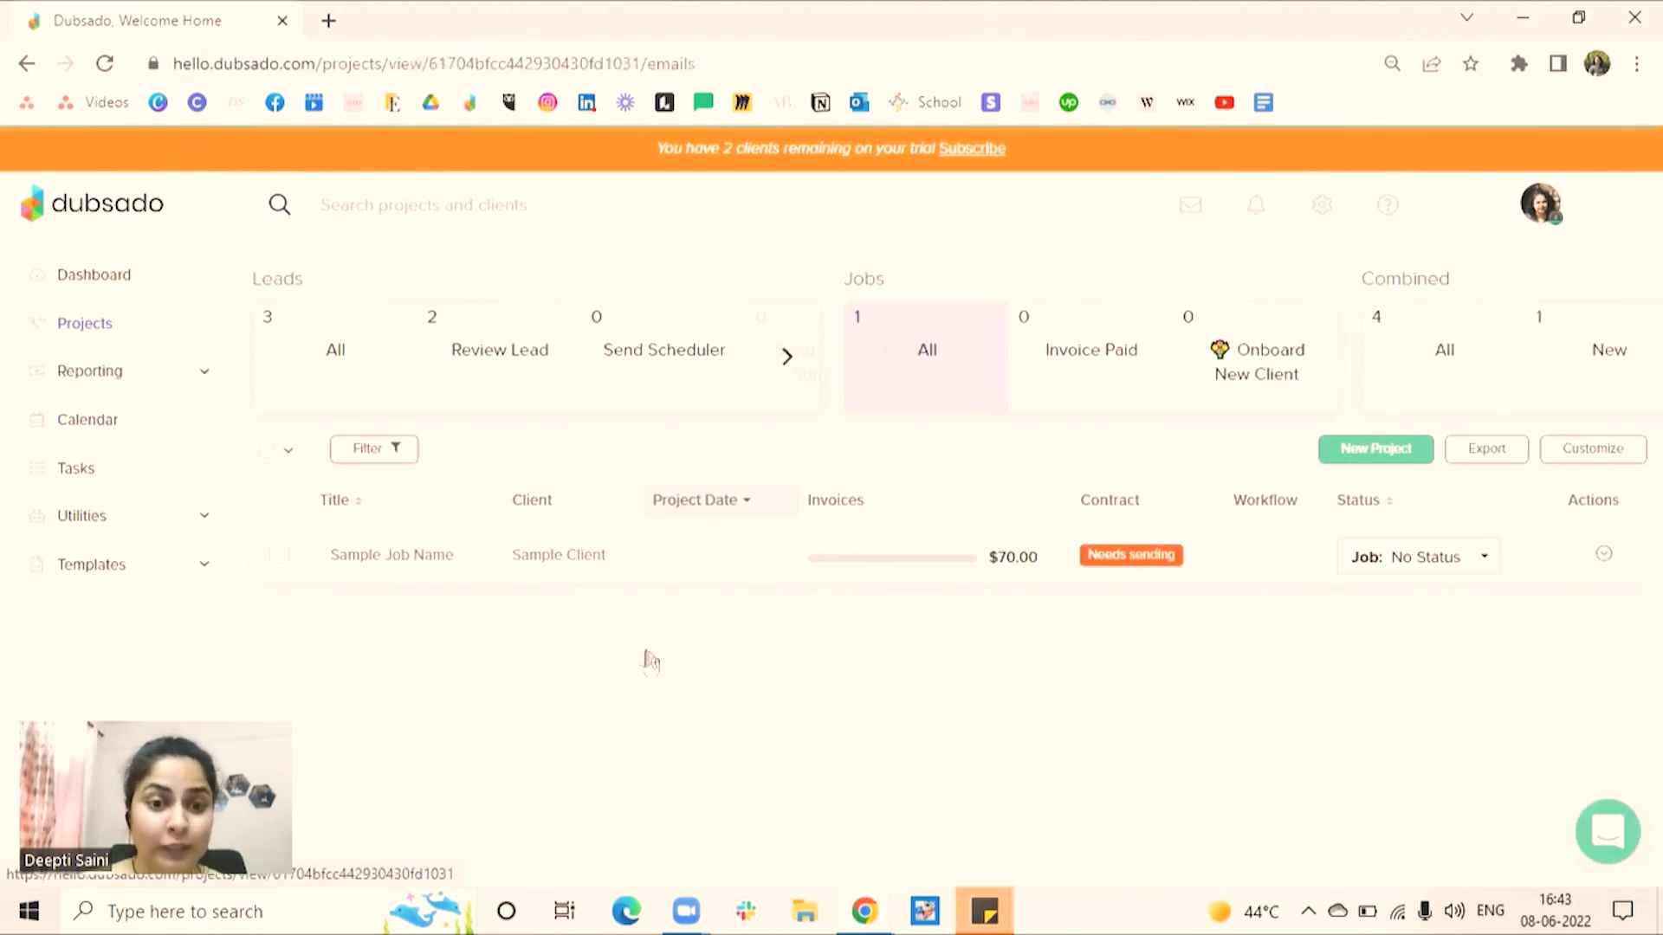
click(932, 302)
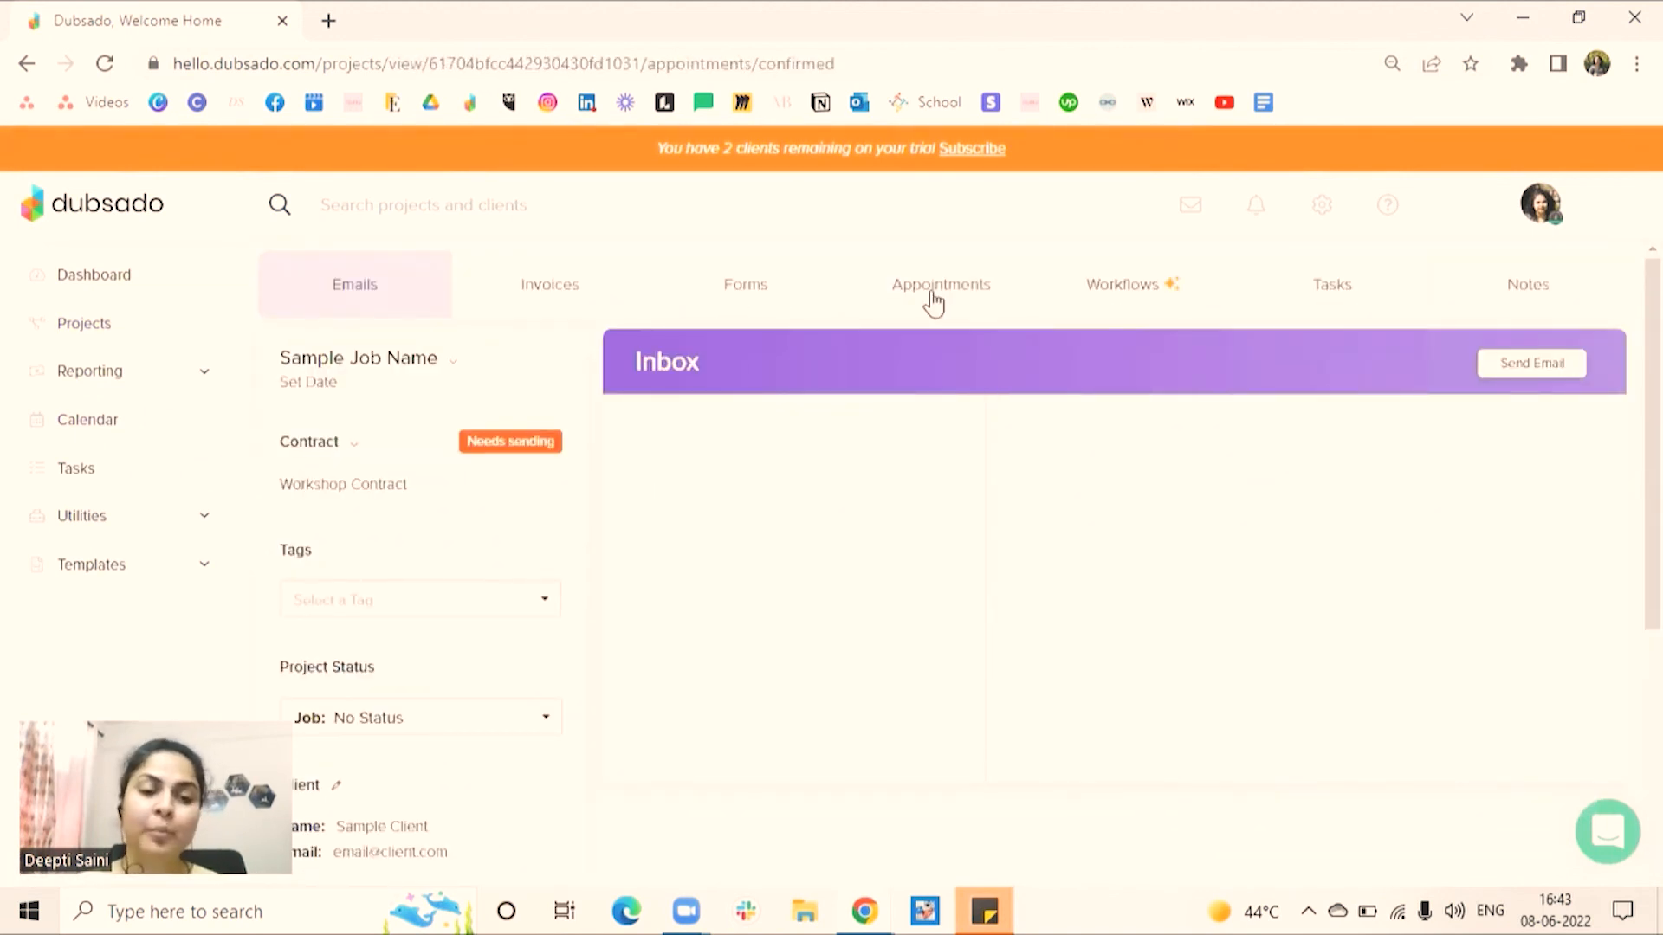